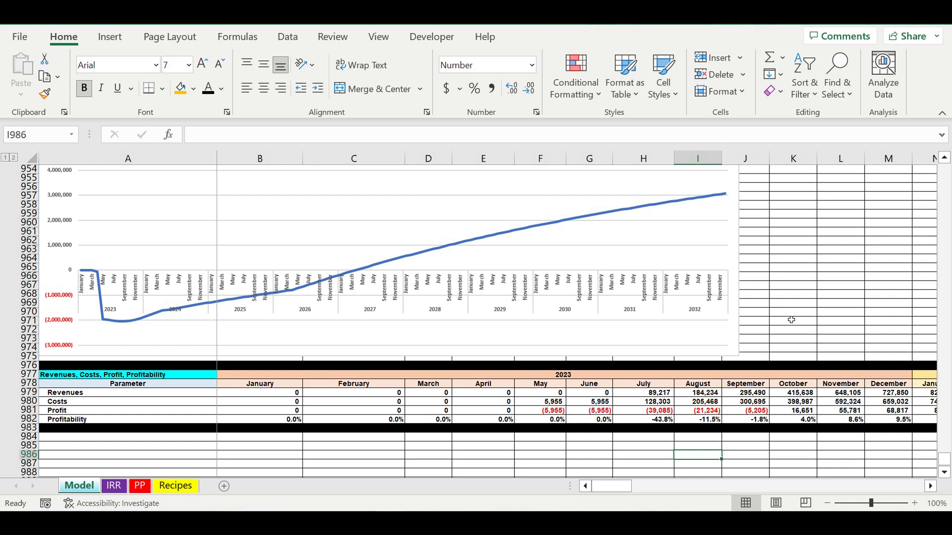
Return to the beginning of the Model sheet and review the start year in B1 and the blue input cells below.
{"action": "left_click", "coordinate": [825, 286]}
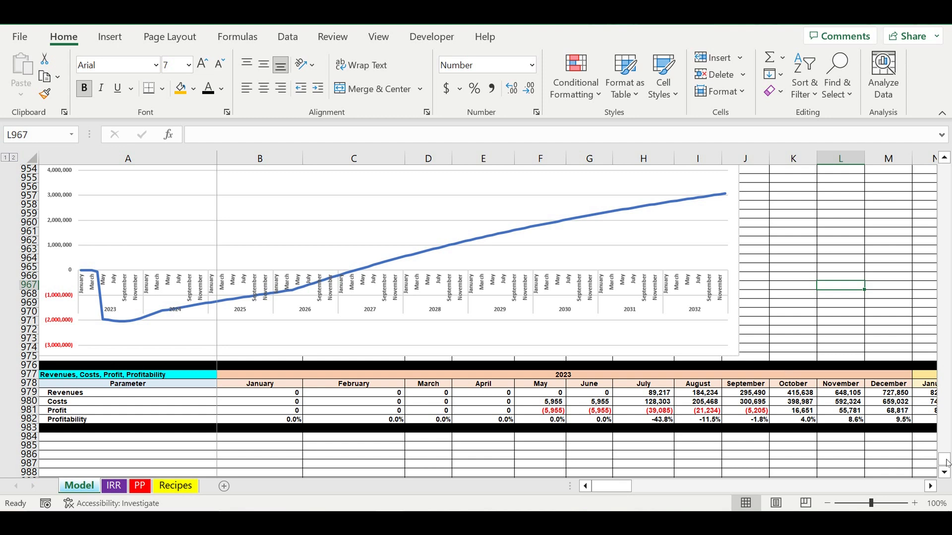
{"action": "left_click_drag", "start_coordinate": [946, 463], "coordinate": [951, 43]}
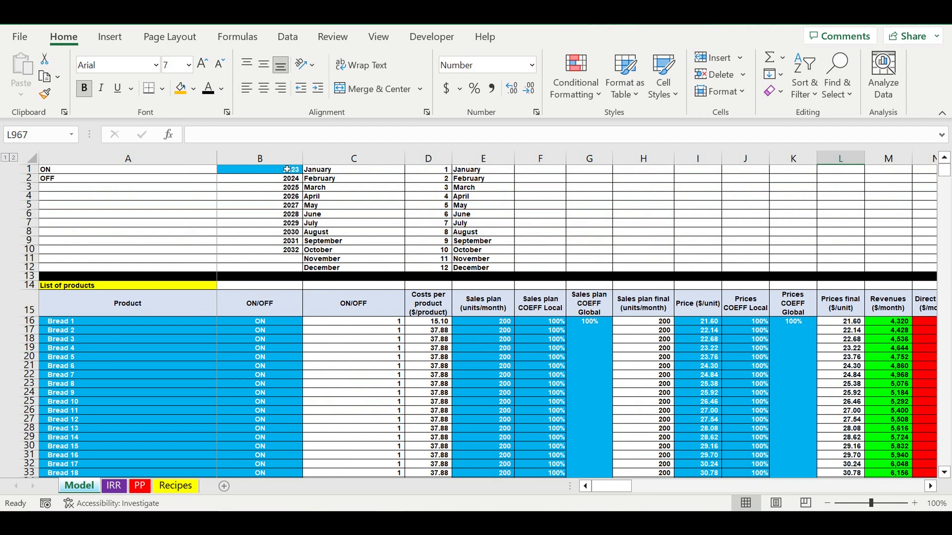
{"action": "left_click", "coordinate": [253, 170]}
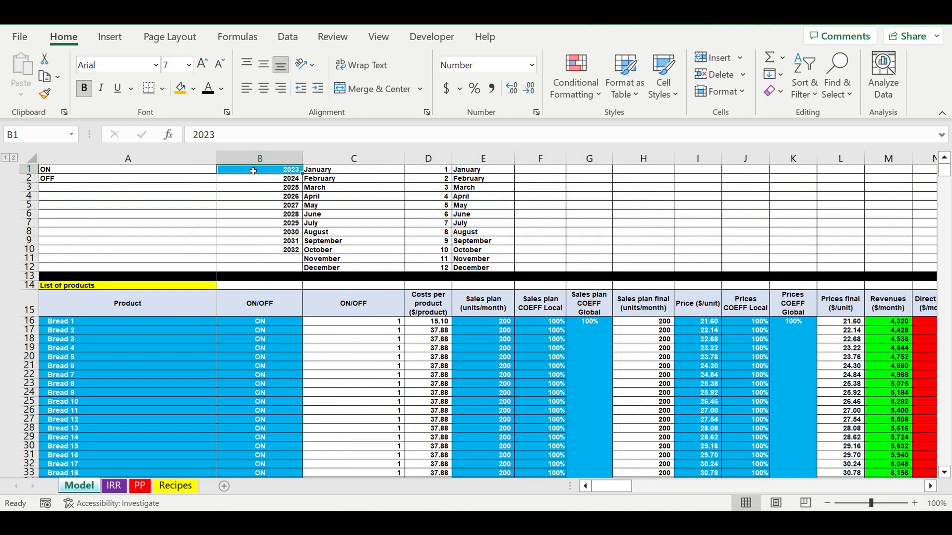
{"action": "left_click_drag", "start_coordinate": [169, 324], "coordinate": [251, 429]}
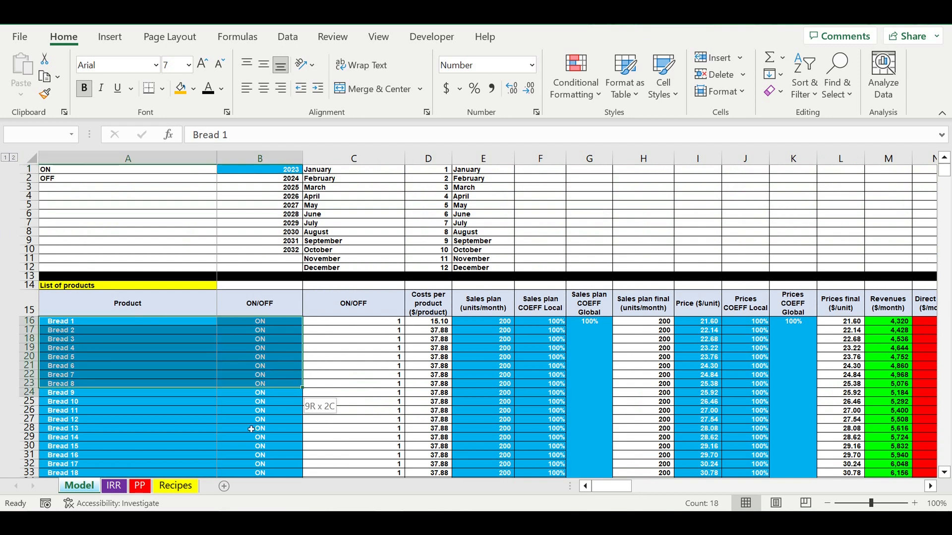
{"action": "left_click_drag", "start_coordinate": [483, 321], "coordinate": [590, 472]}
{"action": "left_click", "coordinate": [256, 173]}
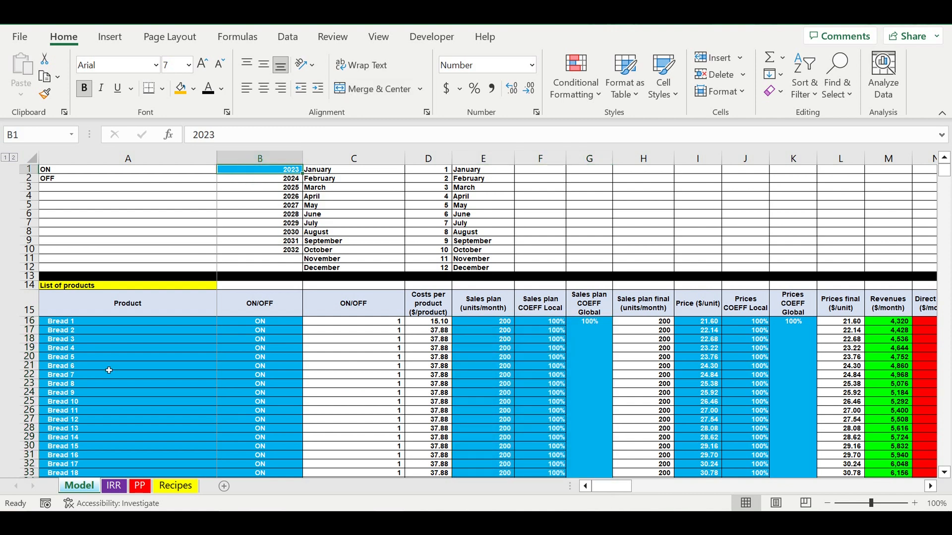
Examine the product list's input columns: product names, ON/OFF switches, sales plan, prices, and their local and global coefficients.
{"action": "left_click_drag", "start_coordinate": [81, 322], "coordinate": [96, 474]}
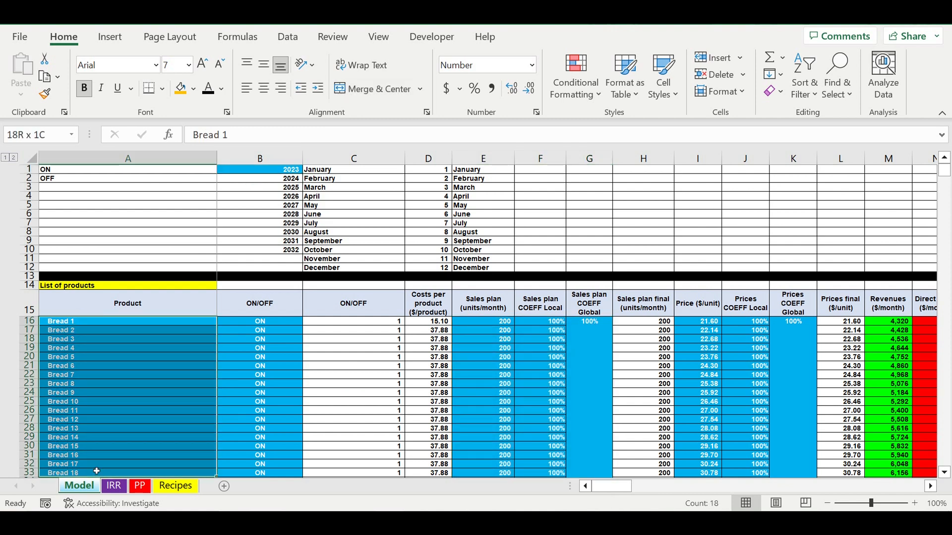
{"action": "scroll", "coordinate": [102, 453], "scroll_direction": "down", "scroll_amount": 4}
{"action": "left_click_drag", "start_coordinate": [108, 322], "coordinate": [120, 461]}
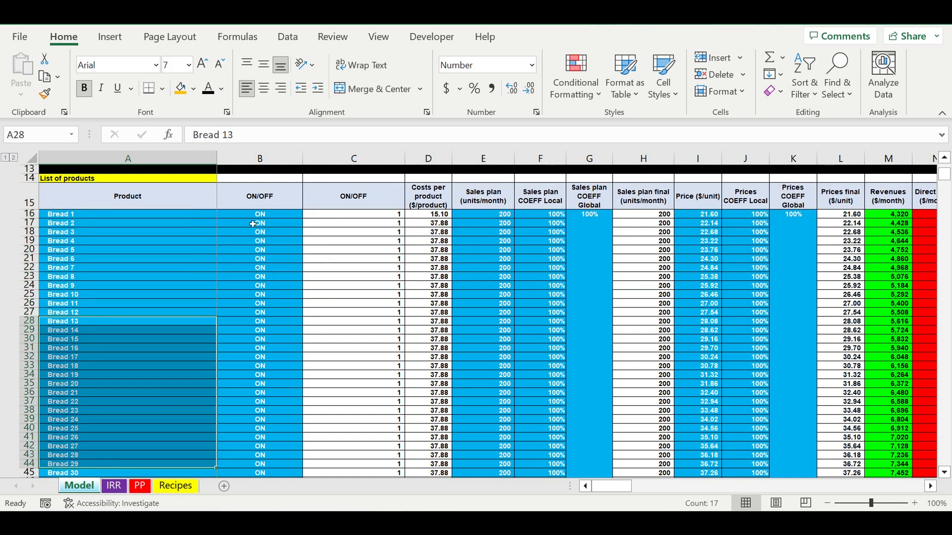
{"action": "left_click_drag", "start_coordinate": [259, 216], "coordinate": [260, 437]}
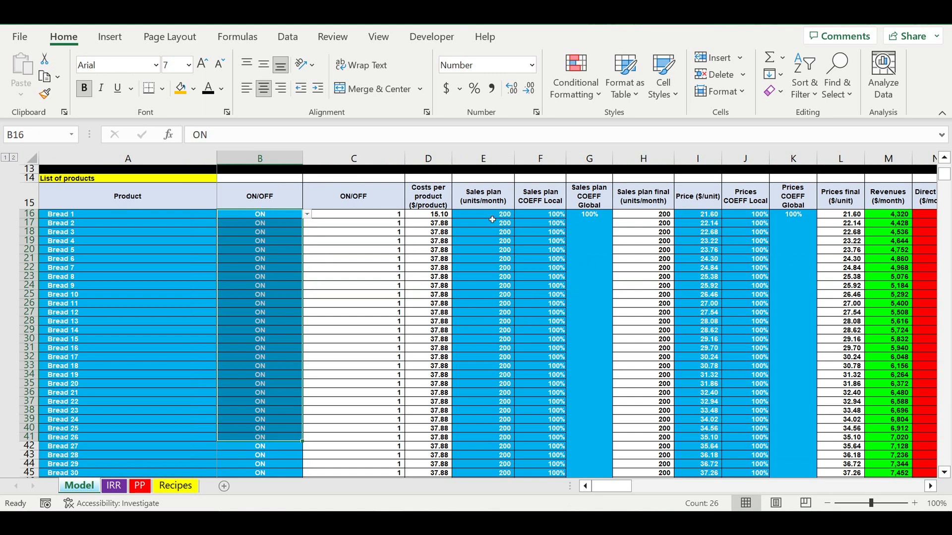
{"action": "left_click_drag", "start_coordinate": [492, 216], "coordinate": [496, 427]}
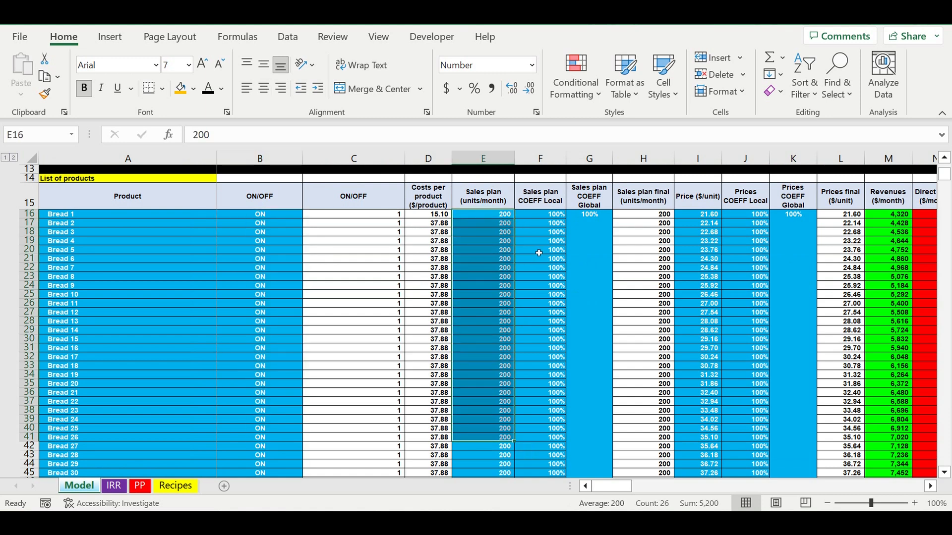
{"action": "left_click_drag", "start_coordinate": [556, 216], "coordinate": [588, 349]}
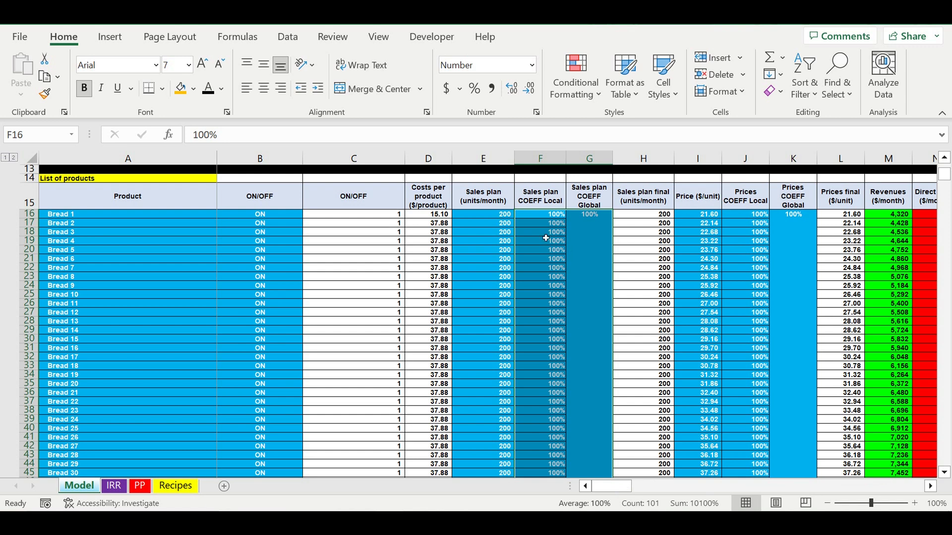
{"action": "left_click_drag", "start_coordinate": [704, 217], "coordinate": [720, 465]}
{"action": "left_click_drag", "start_coordinate": [761, 214], "coordinate": [782, 345]}
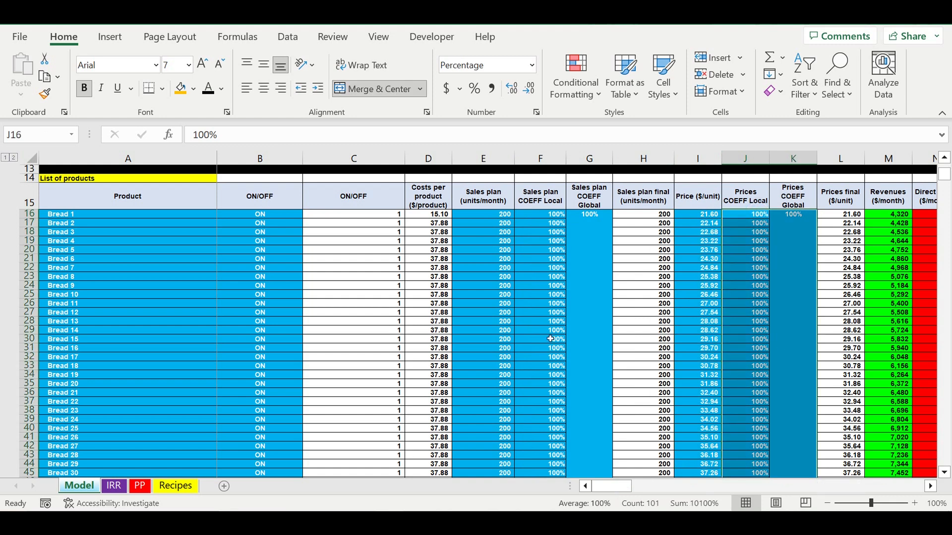
Review the Customers table's inputs: customer types, revenue allocation percentages, average check and ON/OFF switches.
{"action": "scroll", "coordinate": [550, 339], "scroll_direction": "down", "scroll_amount": 3}
{"action": "scroll", "coordinate": [550, 338], "scroll_direction": "down", "scroll_amount": 8}
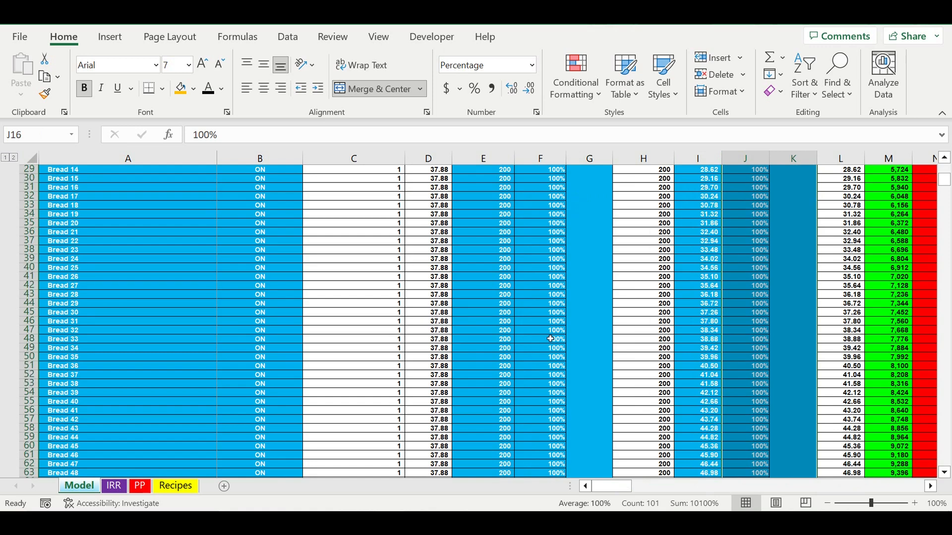
{"action": "scroll", "coordinate": [550, 338], "scroll_direction": "down", "scroll_amount": 19}
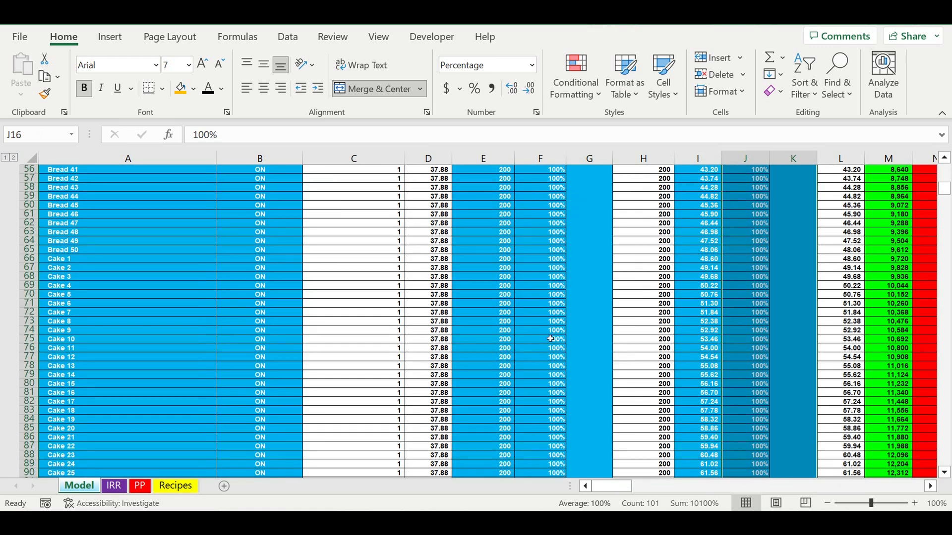
{"action": "scroll", "coordinate": [550, 339], "scroll_direction": "down", "scroll_amount": 2}
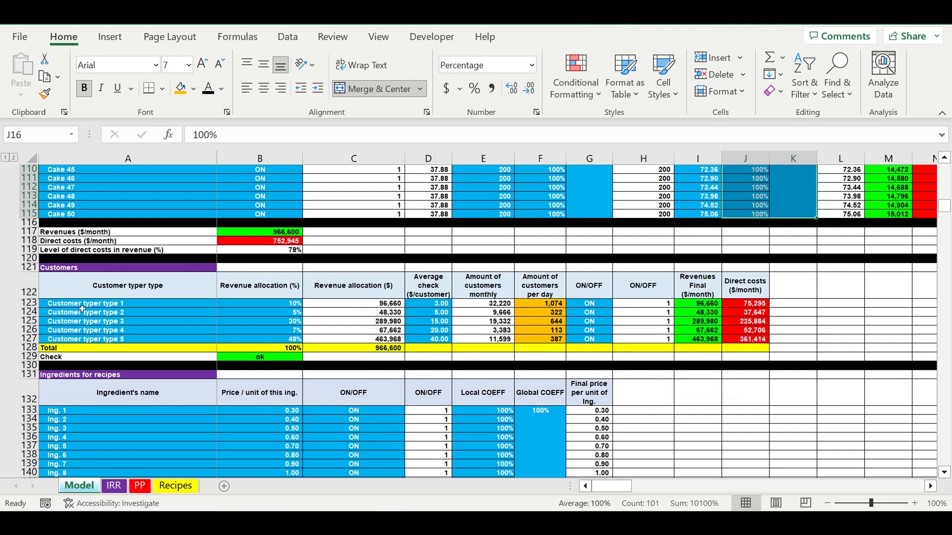
{"action": "left_click_drag", "start_coordinate": [82, 304], "coordinate": [97, 339]}
{"action": "left_click_drag", "start_coordinate": [280, 305], "coordinate": [281, 339]}
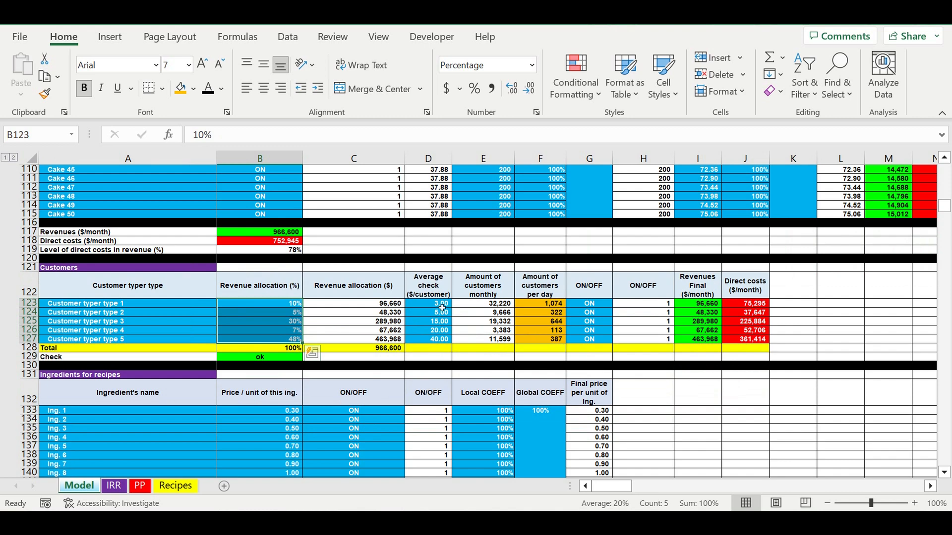
{"action": "left_click_drag", "start_coordinate": [442, 306], "coordinate": [445, 341]}
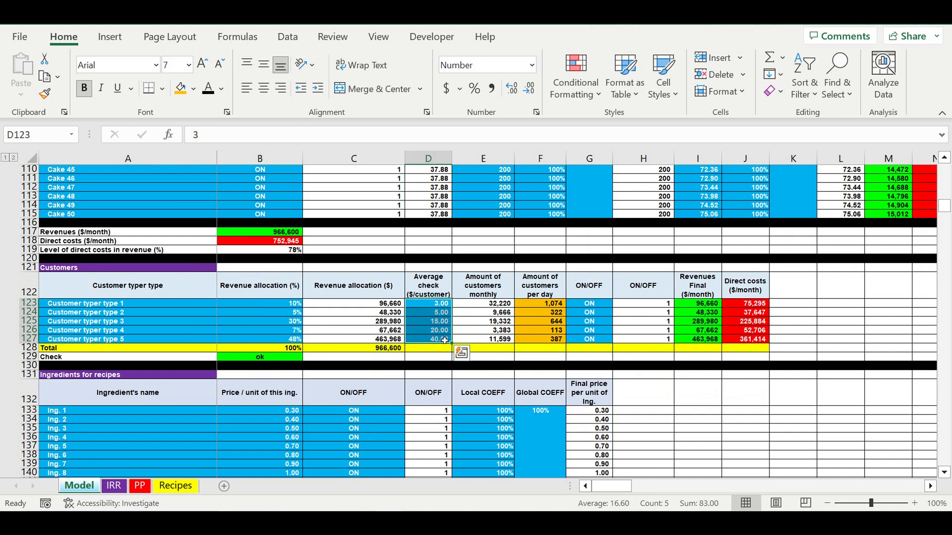
{"action": "left_click", "coordinate": [601, 304]}
{"action": "left_click_drag", "start_coordinate": [601, 304], "coordinate": [593, 340]}
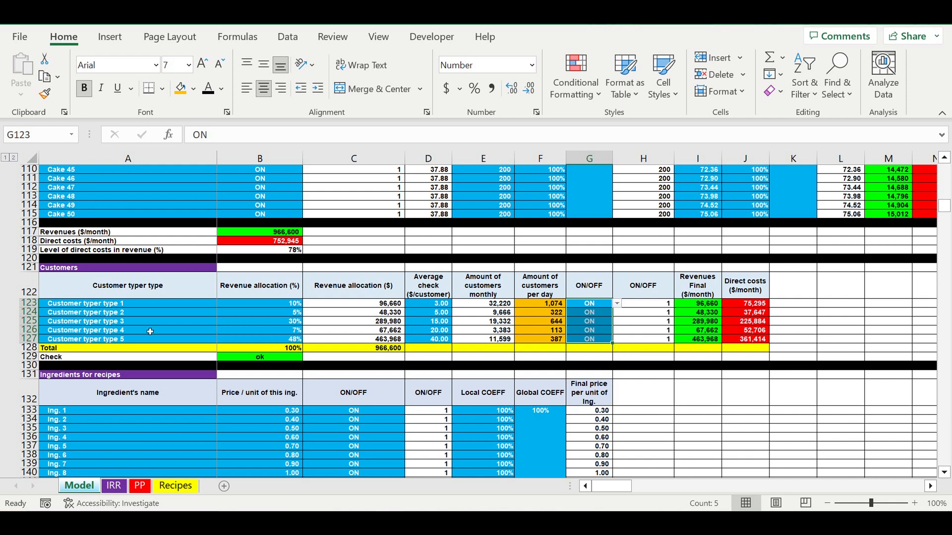
Look over the ingredient names in the Ingredients for recipes table, and revisit the cake entries in the product list.
{"action": "scroll", "coordinate": [99, 308], "scroll_direction": "down", "scroll_amount": 3}
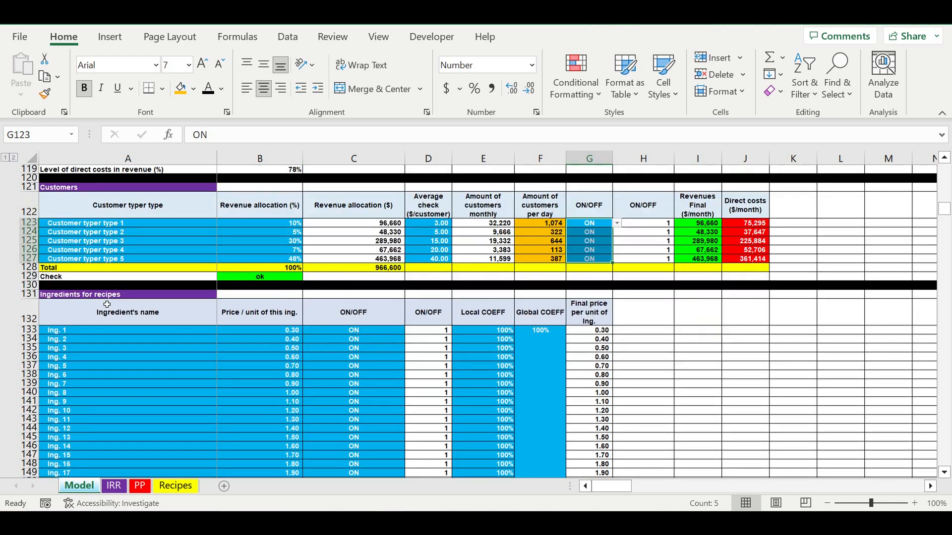
{"action": "scroll", "coordinate": [106, 305], "scroll_direction": "down", "scroll_amount": 1}
{"action": "left_click_drag", "start_coordinate": [89, 308], "coordinate": [113, 503]}
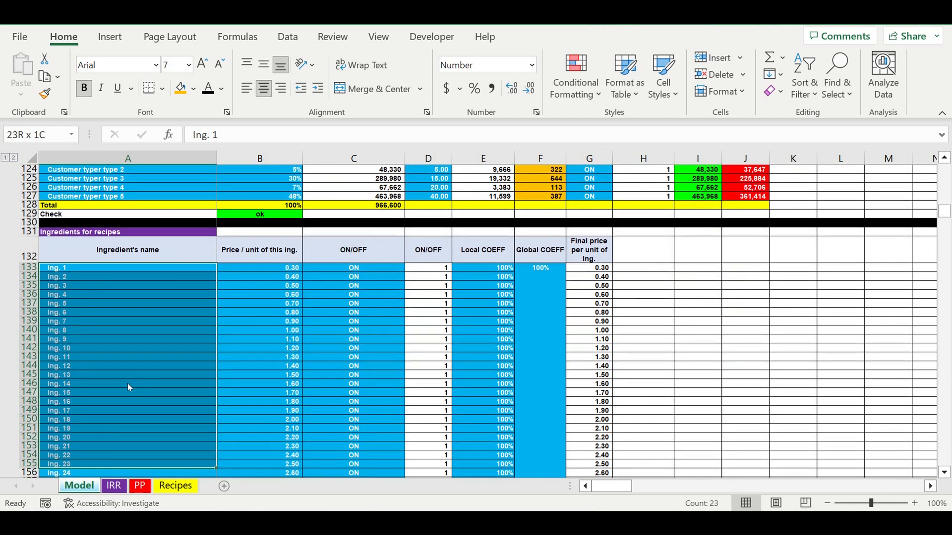
{"action": "scroll", "coordinate": [154, 367], "scroll_direction": "up", "scroll_amount": 5}
{"action": "scroll", "coordinate": [153, 367], "scroll_direction": "up", "scroll_amount": 5}
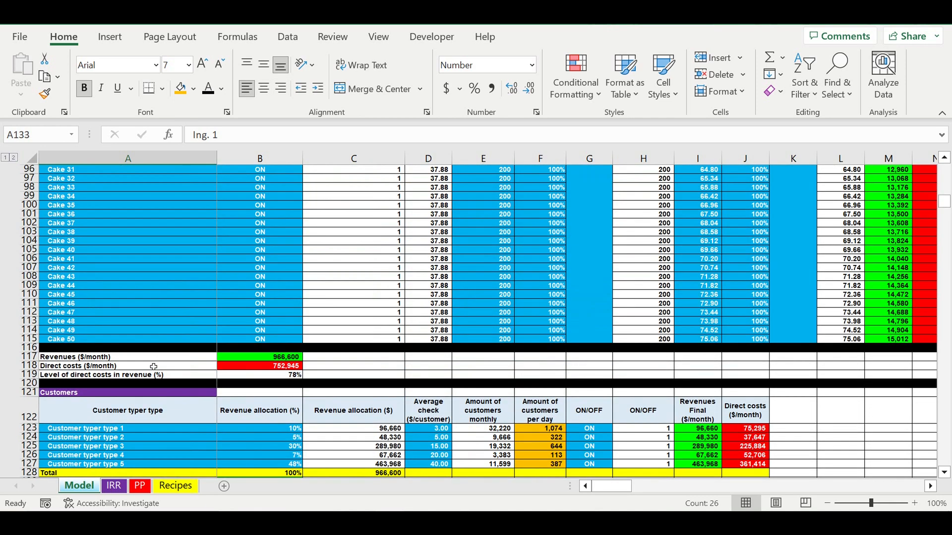
{"action": "scroll", "coordinate": [153, 367], "scroll_direction": "up", "scroll_amount": 1}
{"action": "left_click", "coordinate": [94, 196]}
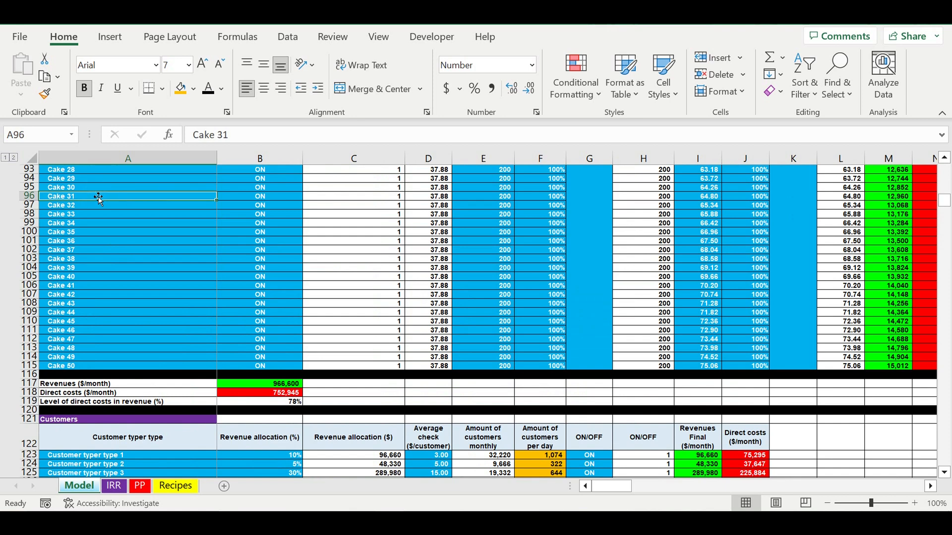
Examine the Ingredients for recipes table's names, unit prices, ON/OFF switches, and local and global coefficients.
{"action": "scroll", "coordinate": [170, 303], "scroll_direction": "down", "scroll_amount": 1}
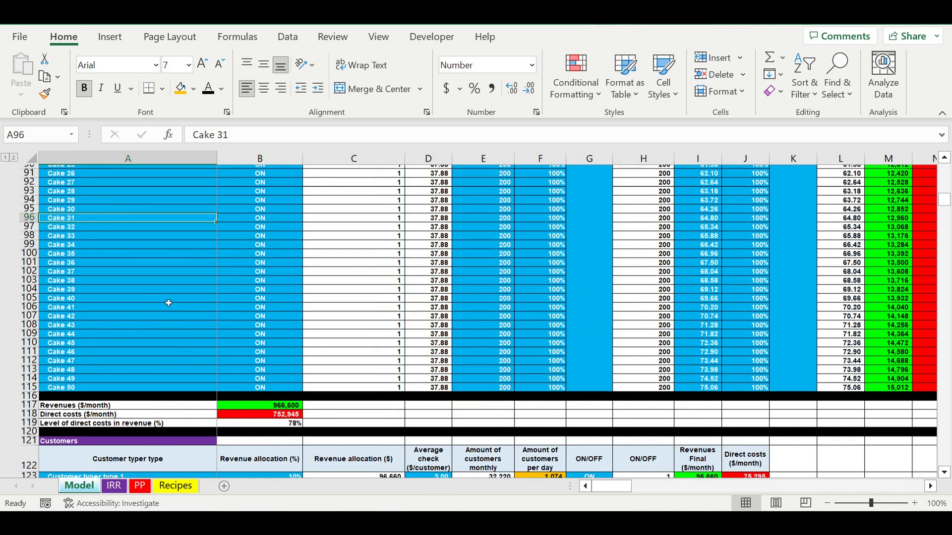
{"action": "scroll", "coordinate": [170, 303], "scroll_direction": "down", "scroll_amount": 6}
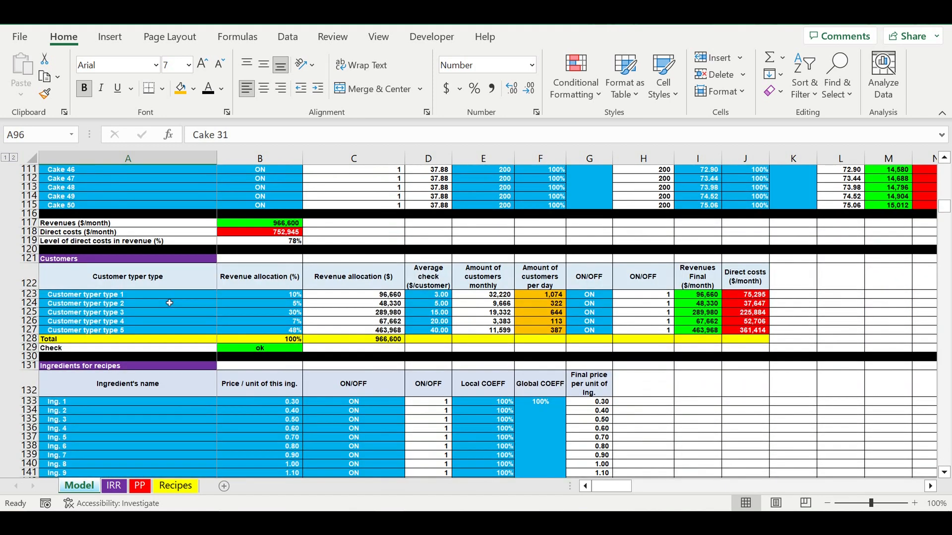
{"action": "scroll", "coordinate": [161, 377], "scroll_direction": "down", "scroll_amount": 2}
{"action": "left_click_drag", "start_coordinate": [130, 321], "coordinate": [143, 463]}
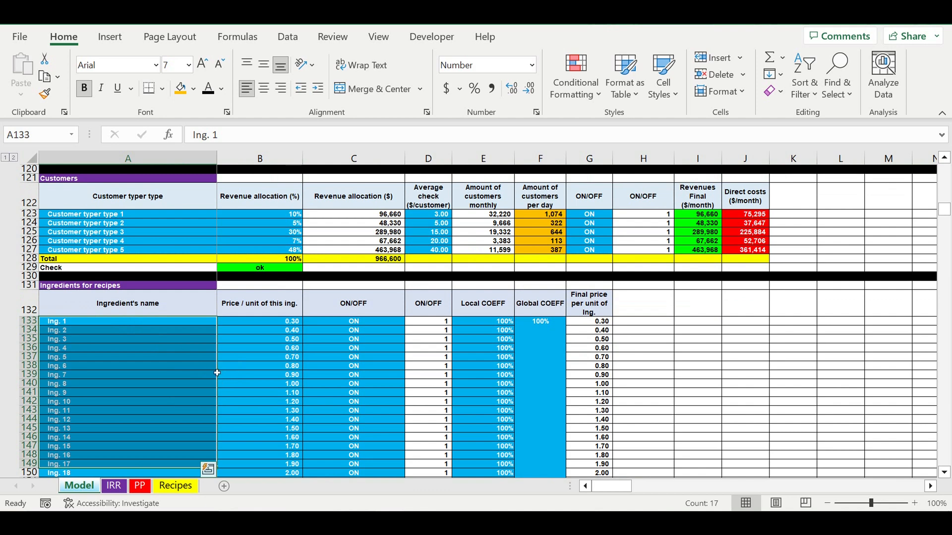
{"action": "left_click_drag", "start_coordinate": [280, 323], "coordinate": [275, 454]}
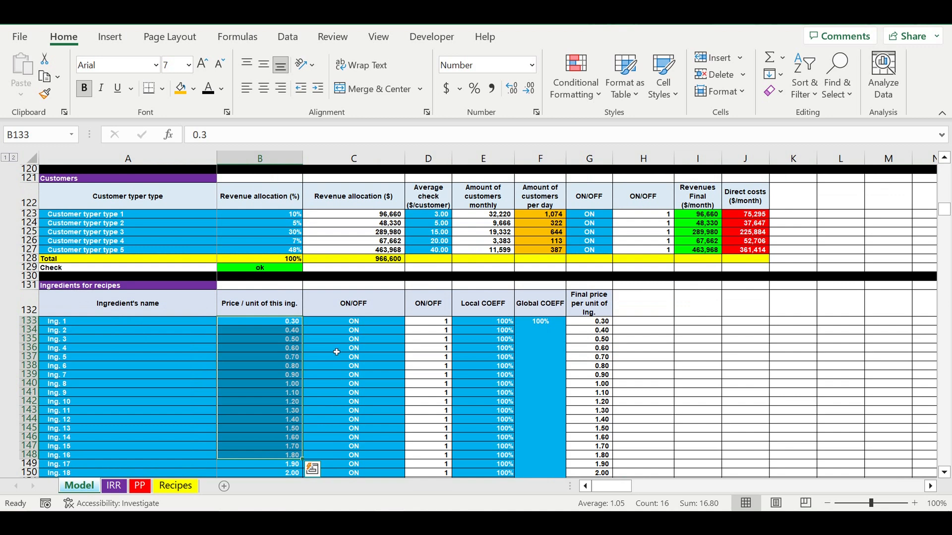
{"action": "left_click_drag", "start_coordinate": [357, 321], "coordinate": [357, 453]}
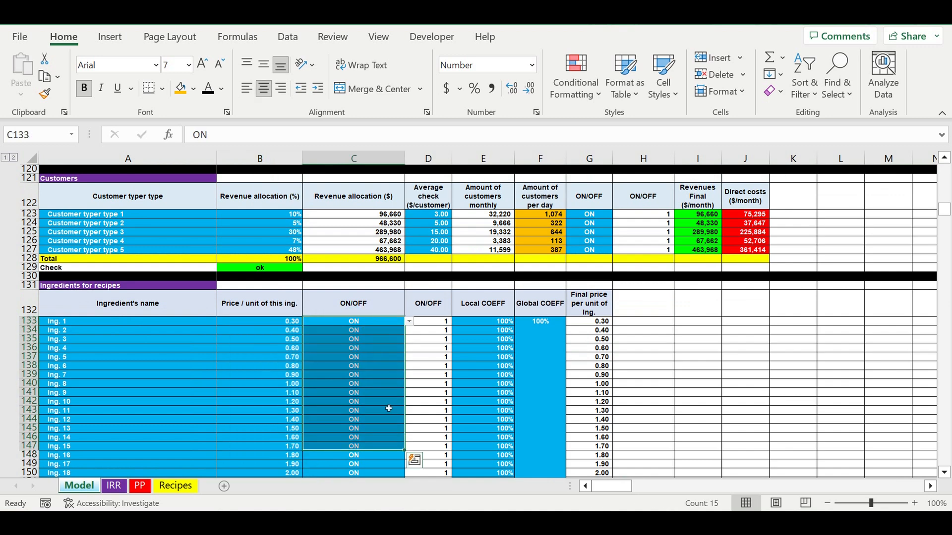
{"action": "left_click", "coordinate": [544, 329]}
{"action": "left_click_drag", "start_coordinate": [522, 344], "coordinate": [480, 369]}
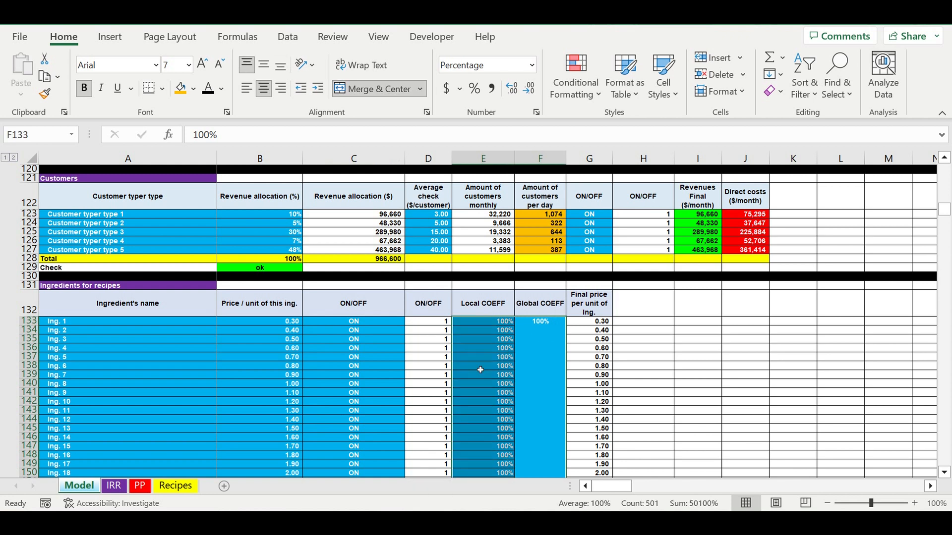
{"action": "left_click_drag", "start_coordinate": [280, 322], "coordinate": [285, 455]}
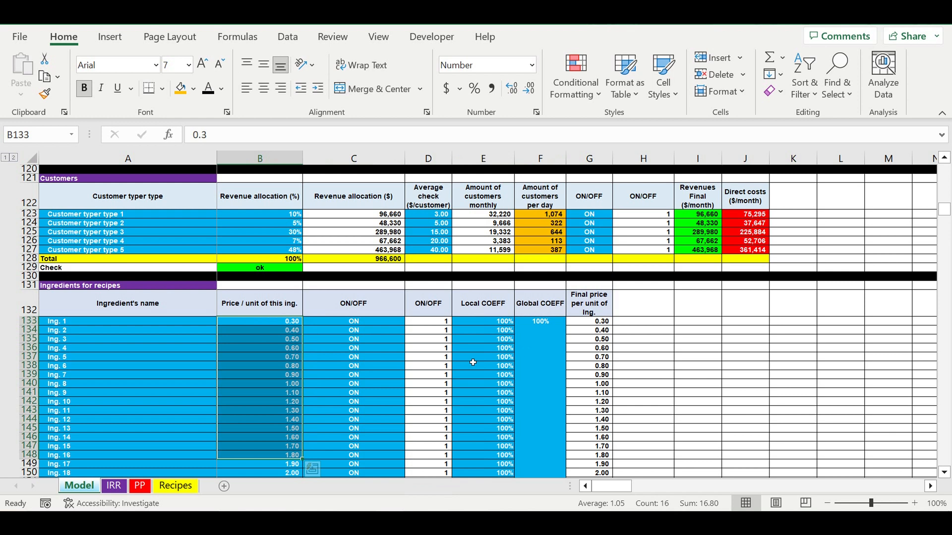
Open the Recipes sheet and review the product names listed in column A.
{"action": "left_click", "coordinate": [636, 350]}
{"action": "scroll", "coordinate": [541, 357], "scroll_direction": "down", "scroll_amount": 15}
{"action": "scroll", "coordinate": [541, 356], "scroll_direction": "down", "scroll_amount": 5}
{"action": "left_click", "coordinate": [187, 491]}
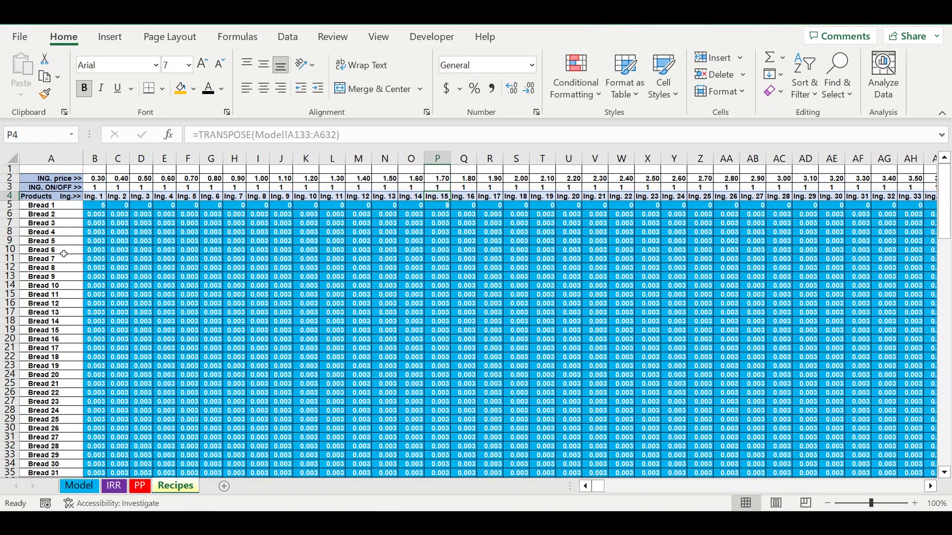
{"action": "left_click_drag", "start_coordinate": [52, 206], "coordinate": [52, 429]}
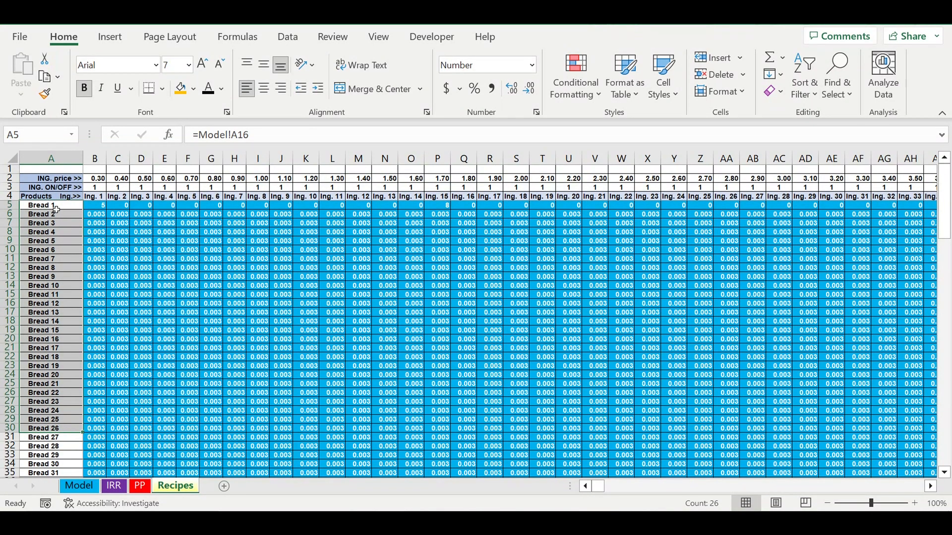
{"action": "left_click", "coordinate": [58, 209]}
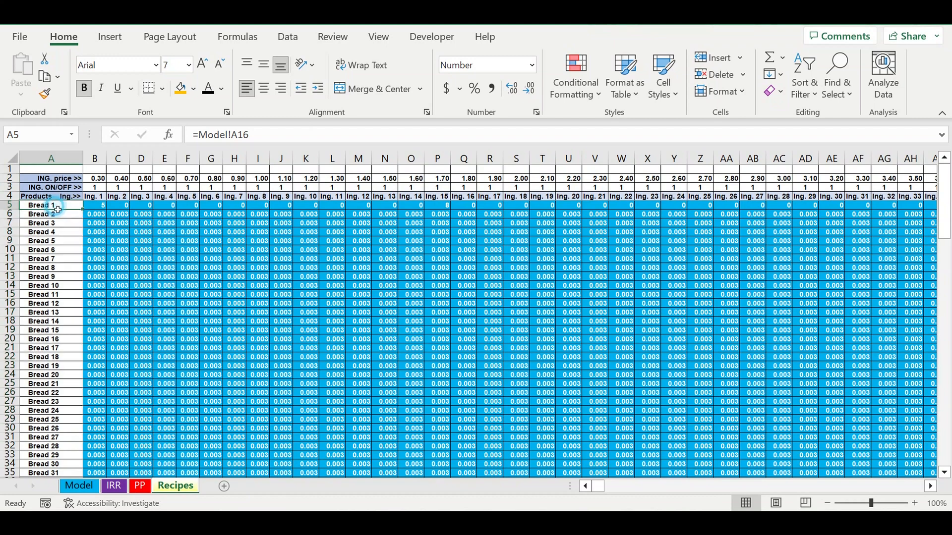
{"action": "left_click_drag", "start_coordinate": [58, 209], "coordinate": [55, 420]}
Inspect the ingredient headers in row 4 and the Ing. 1 quantity for Bread 1 on the Recipes sheet.
{"action": "left_click_drag", "start_coordinate": [102, 196], "coordinate": [910, 200]}
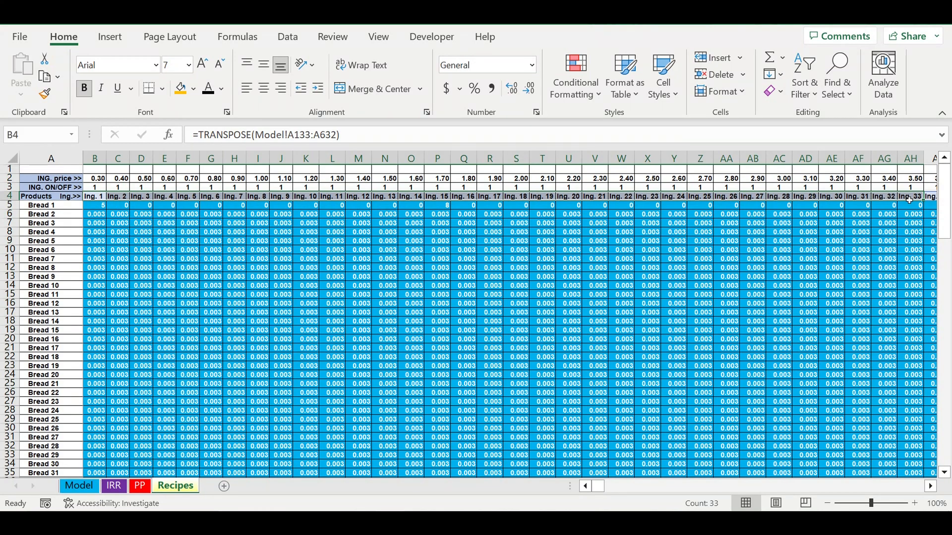
{"action": "left_click", "coordinate": [95, 206]}
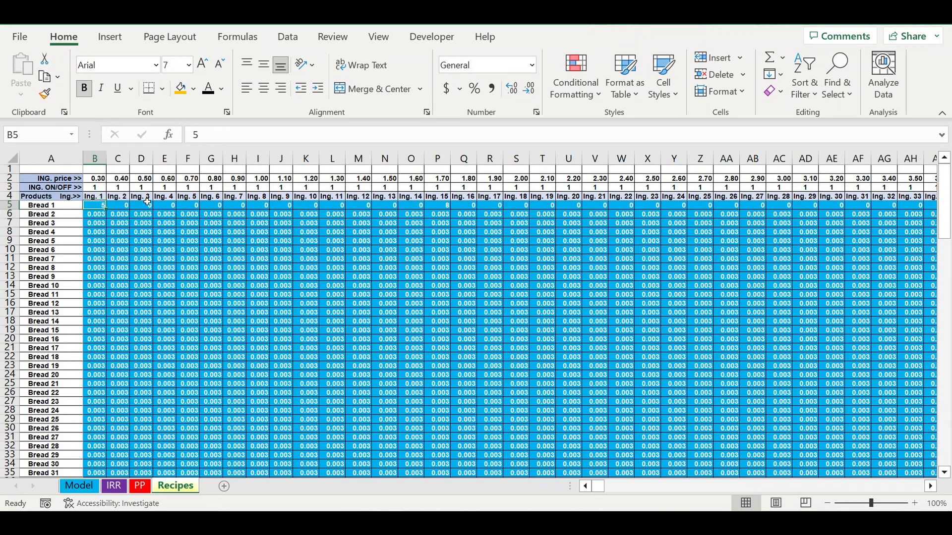
{"action": "left_click", "coordinate": [100, 197]}
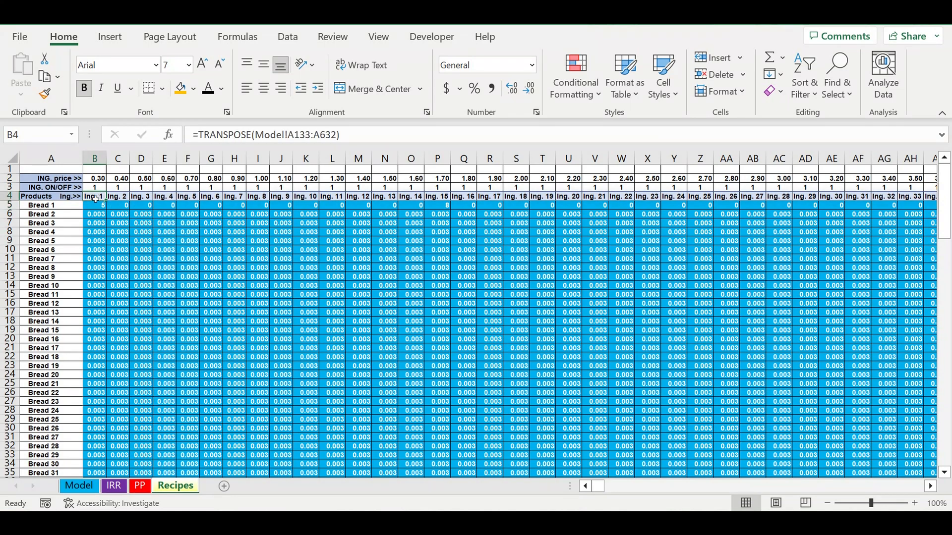
{"action": "left_click", "coordinate": [58, 207]}
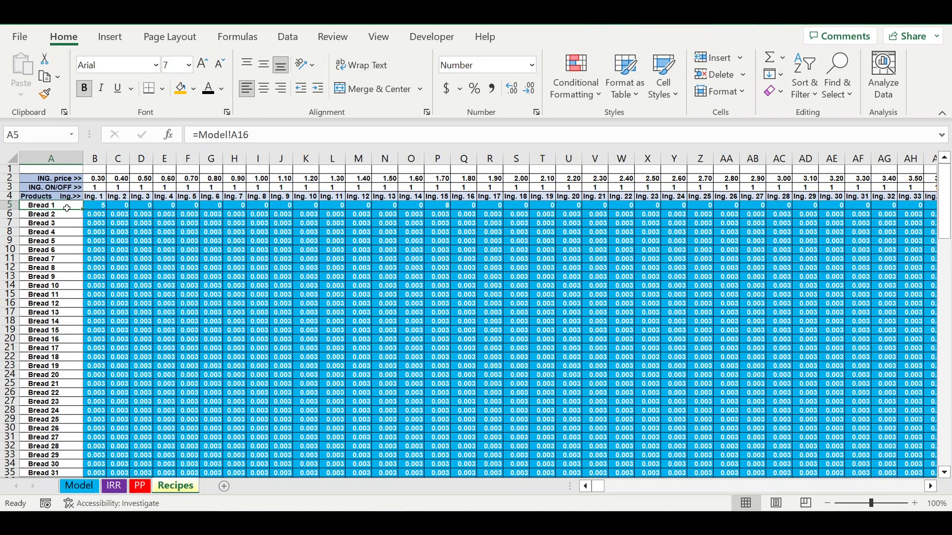
Examine the recipe grid for Bread 1, tracing its quantities under Ing. 1, Ing. 15 and Ing. 19 to the ingredient headers.
{"action": "left_click", "coordinate": [65, 339]}
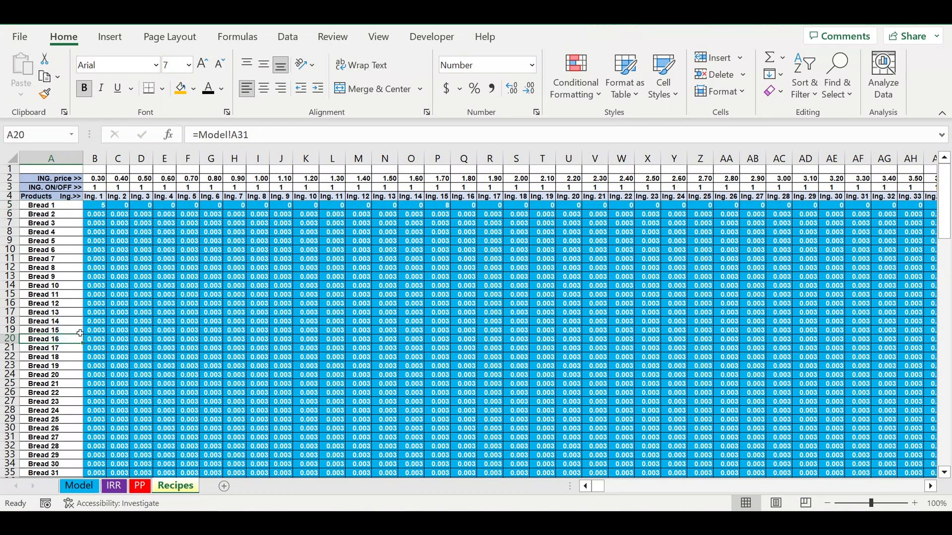
{"action": "left_click", "coordinate": [189, 287]}
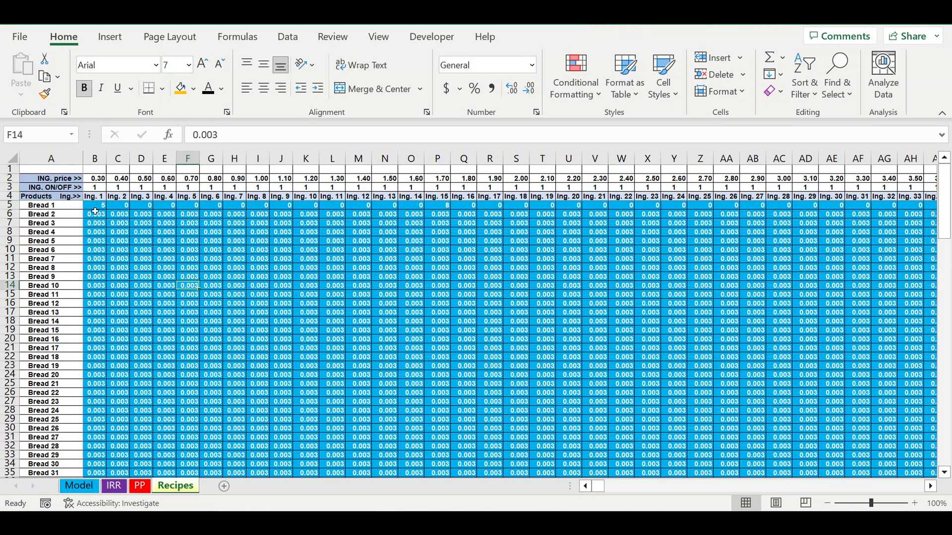
{"action": "left_click", "coordinate": [48, 206]}
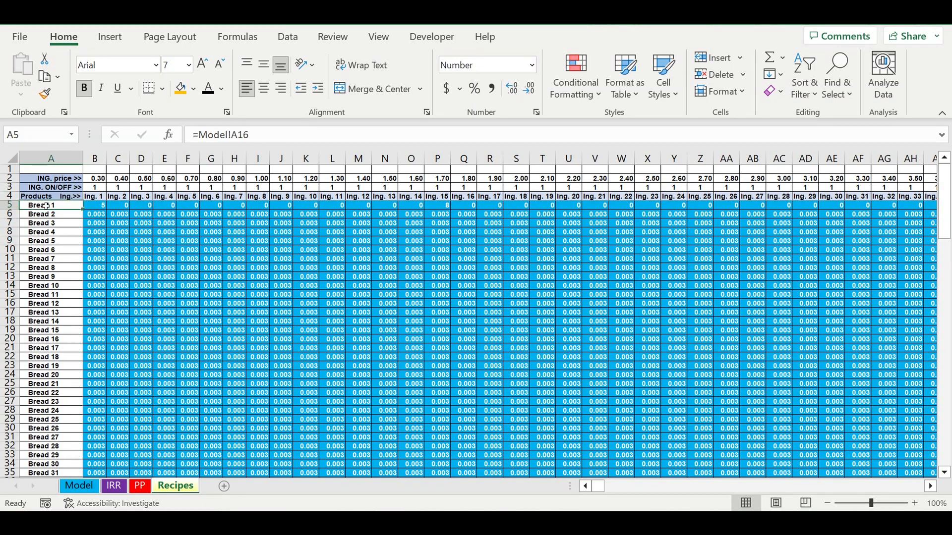
{"action": "left_click", "coordinate": [95, 206]}
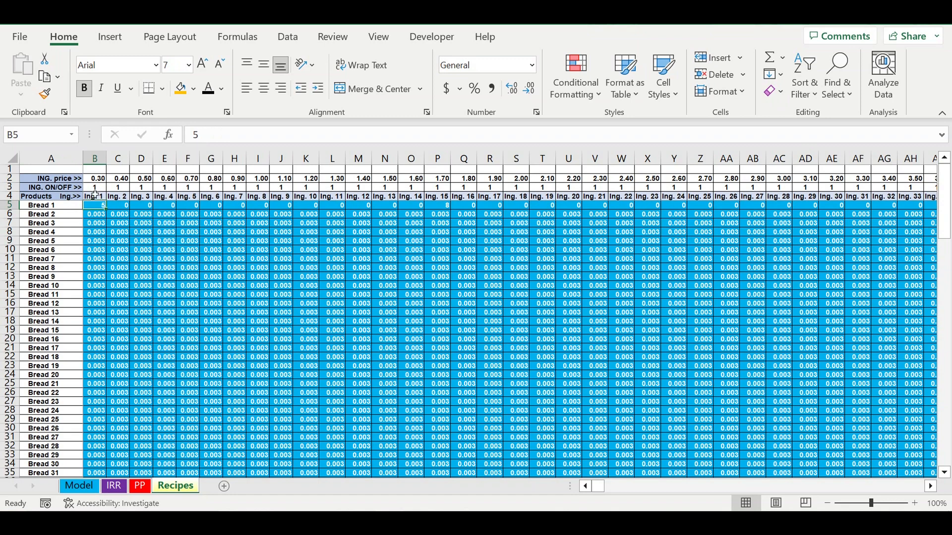
{"action": "left_click", "coordinate": [92, 198]}
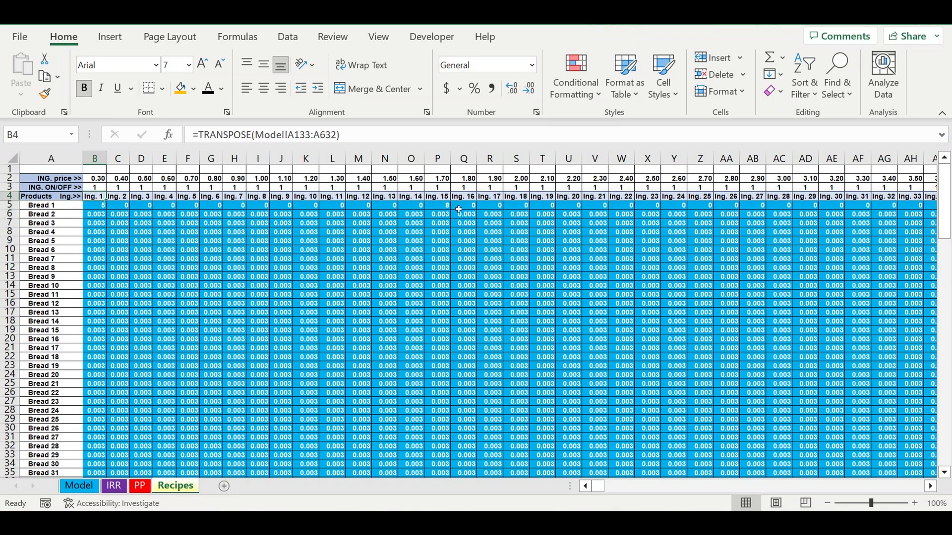
{"action": "left_click", "coordinate": [440, 207]}
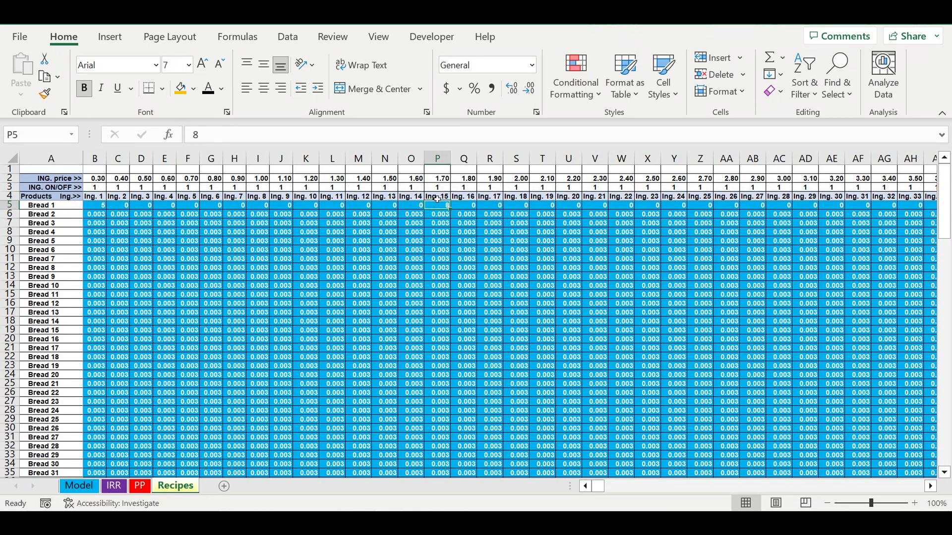
{"action": "left_click", "coordinate": [434, 198]}
{"action": "left_click", "coordinate": [74, 206]}
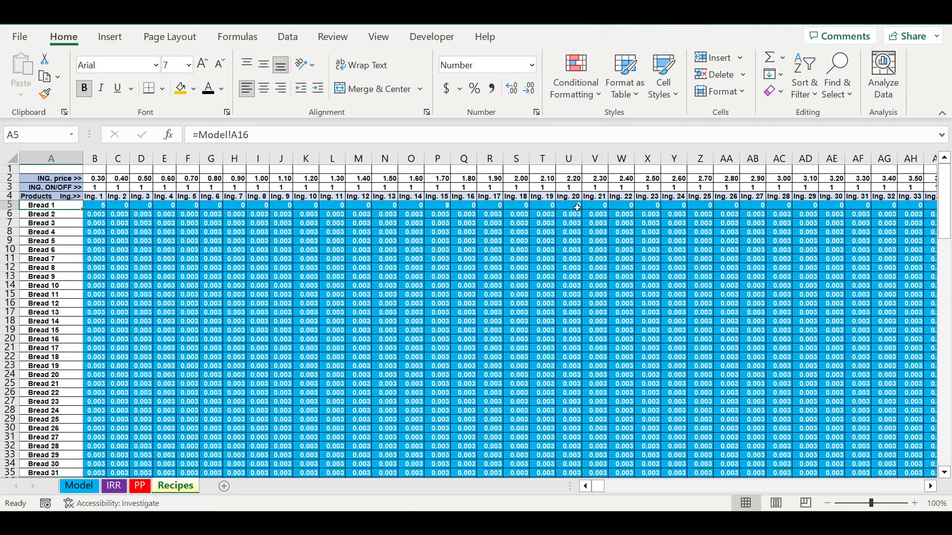
{"action": "left_click", "coordinate": [549, 208]}
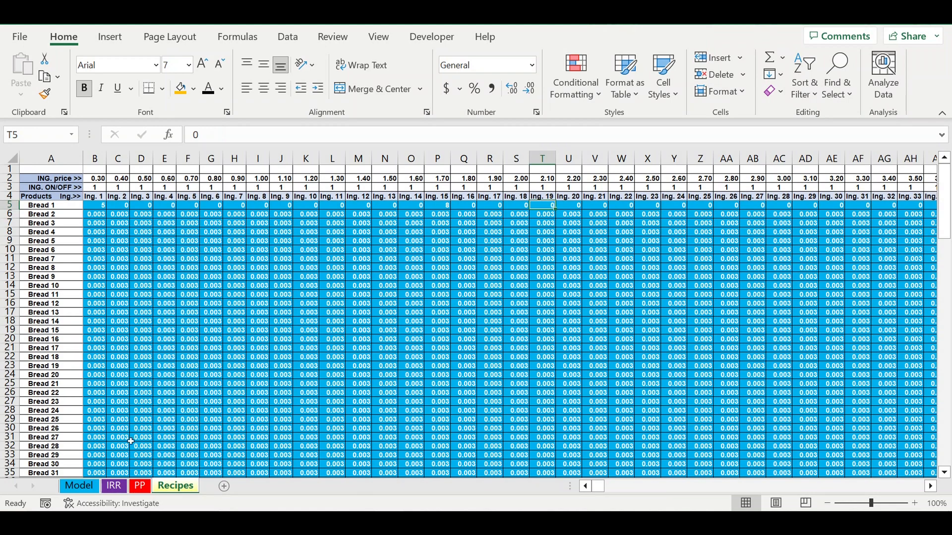
Return to the Model sheet and look through the rest of the ingredient list down to Ing. 500.
{"action": "left_click", "coordinate": [79, 488]}
{"action": "scroll", "coordinate": [236, 378], "scroll_direction": "down", "scroll_amount": 1}
{"action": "scroll", "coordinate": [228, 378], "scroll_direction": "down", "scroll_amount": 20}
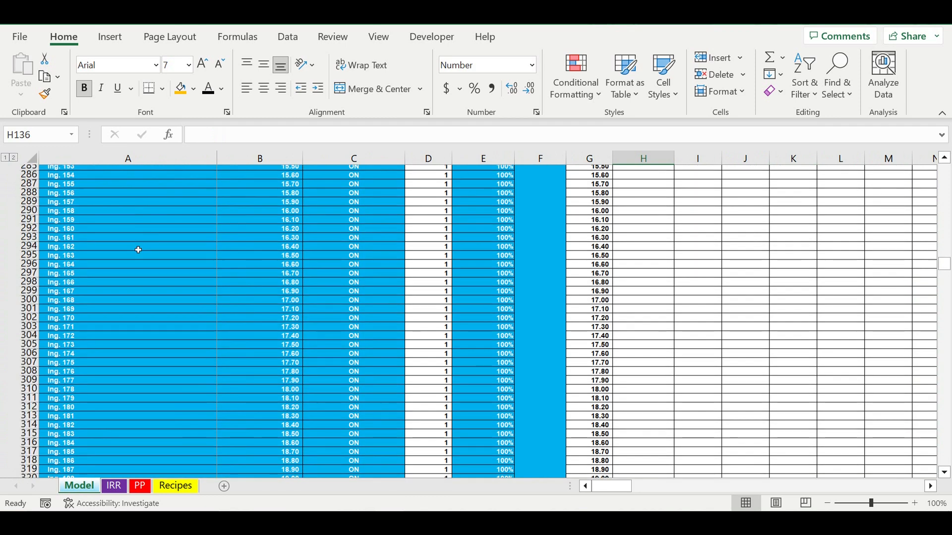
{"action": "left_click_drag", "start_coordinate": [135, 248], "coordinate": [166, 413]}
{"action": "scroll", "coordinate": [166, 412], "scroll_direction": "down", "scroll_amount": 13}
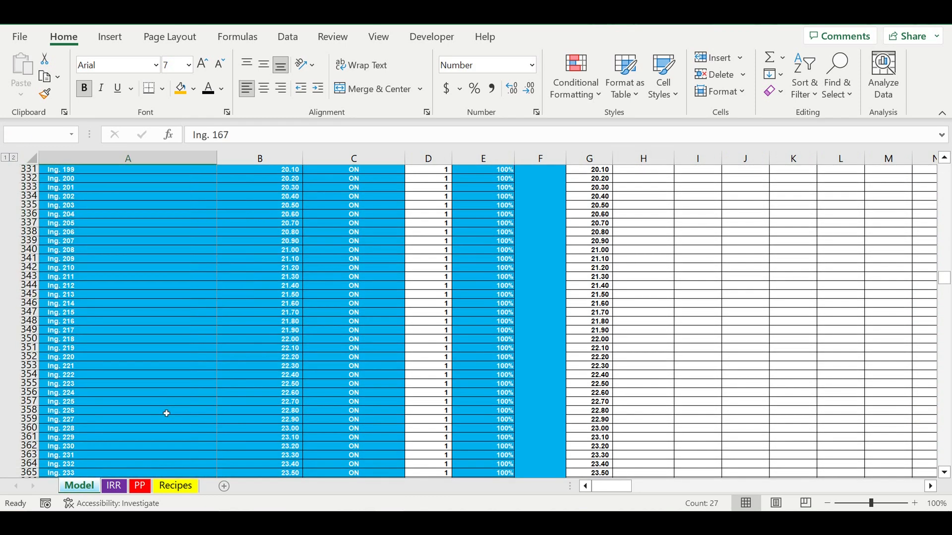
{"action": "scroll", "coordinate": [167, 413], "scroll_direction": "down", "scroll_amount": 16}
{"action": "scroll", "coordinate": [167, 413], "scroll_direction": "down", "scroll_amount": 20}
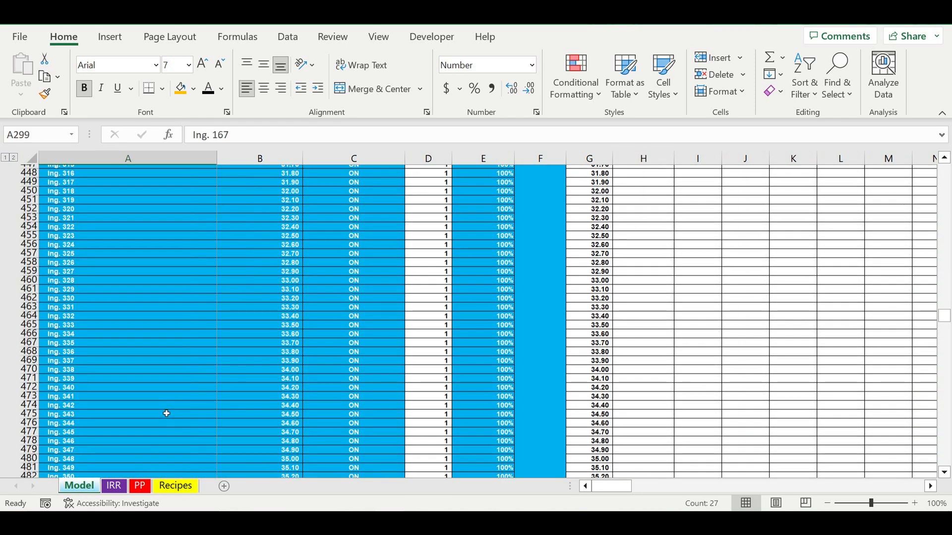
{"action": "scroll", "coordinate": [167, 413], "scroll_direction": "down", "scroll_amount": 20}
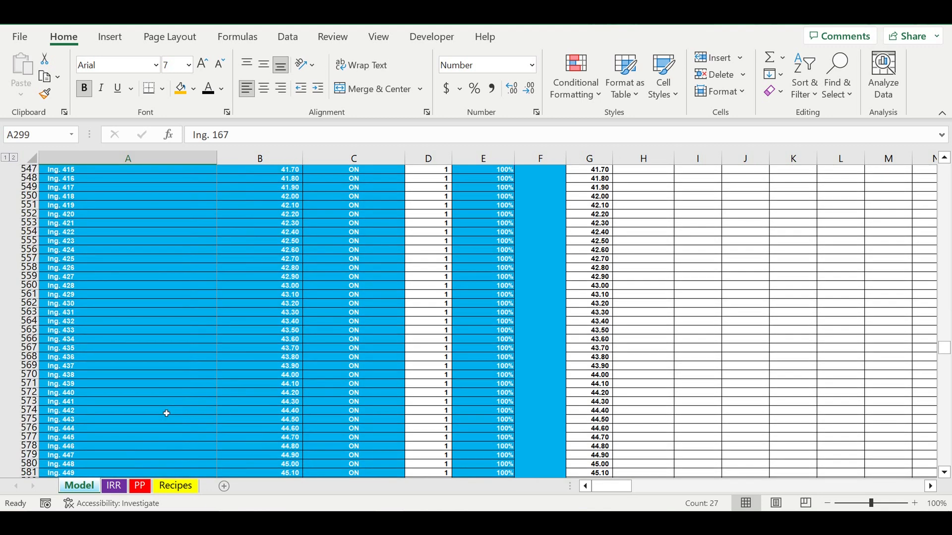
{"action": "scroll", "coordinate": [166, 413], "scroll_direction": "down", "scroll_amount": 20}
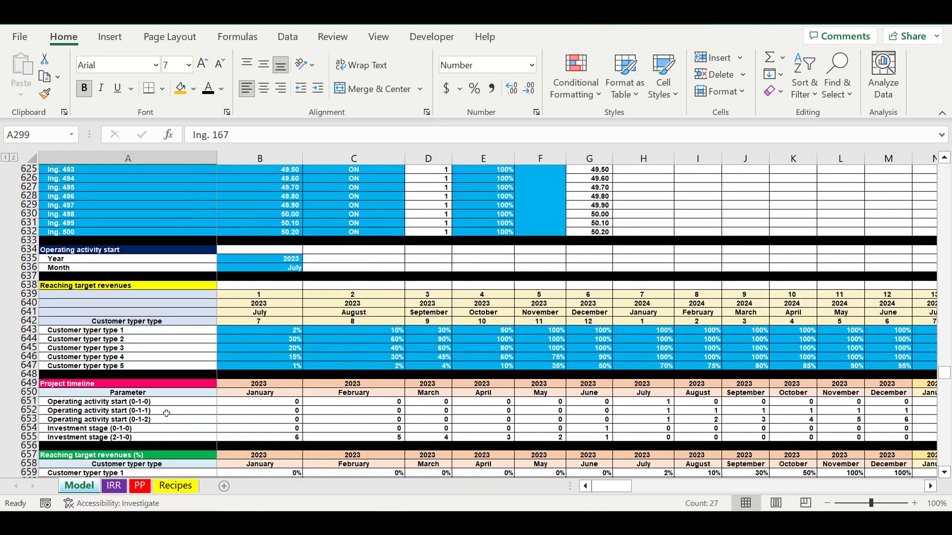
Review the operating activity start year and month, and the monthly Reaching target revenues percentages for all five customer types.
{"action": "left_click", "coordinate": [311, 322]}
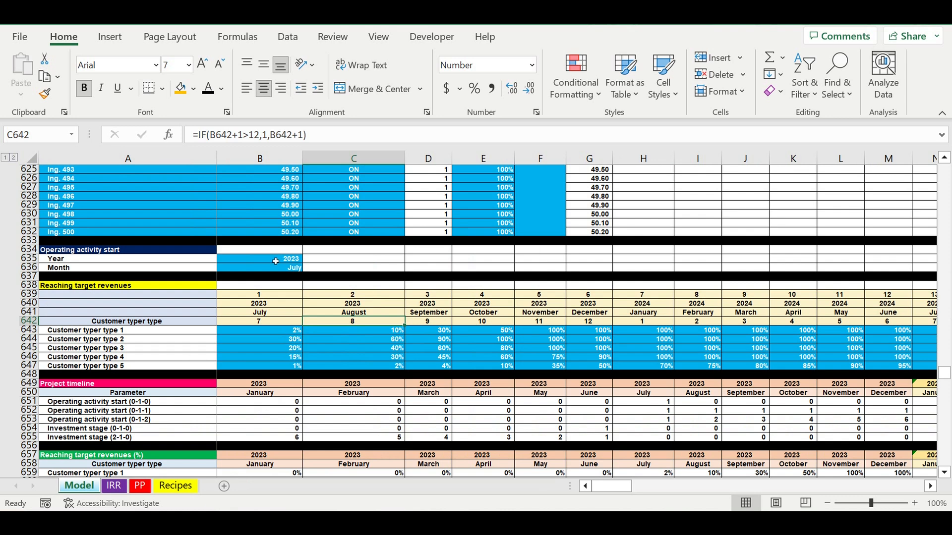
{"action": "left_click_drag", "start_coordinate": [276, 261], "coordinate": [273, 269]}
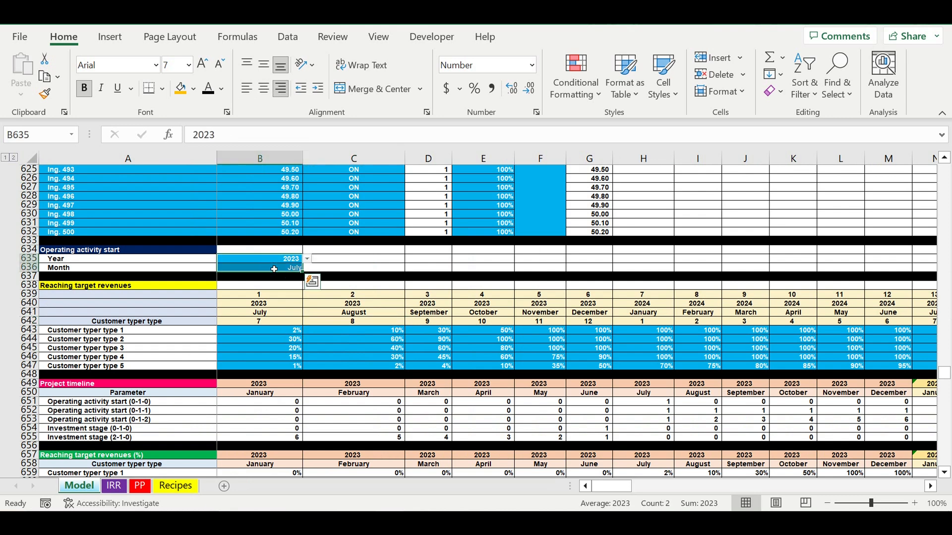
{"action": "left_click_drag", "start_coordinate": [258, 330], "coordinate": [587, 365]}
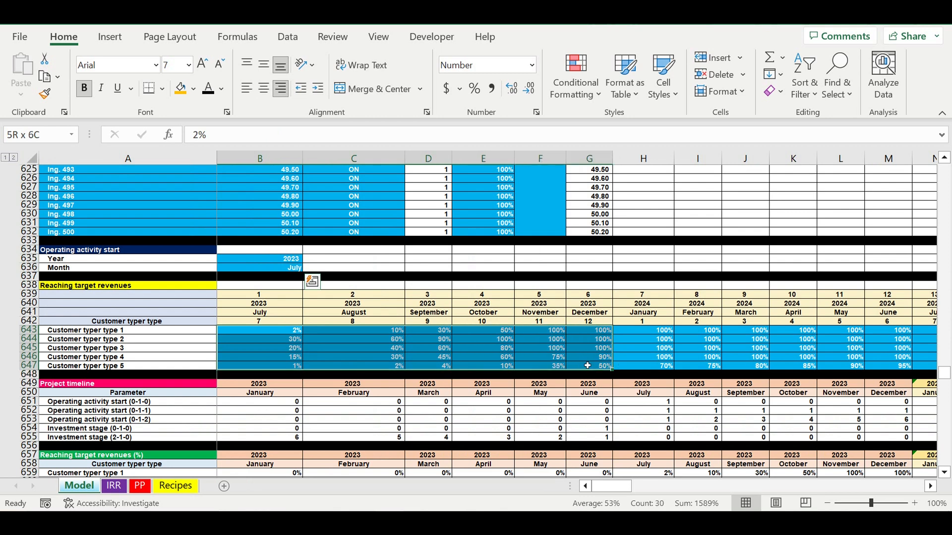
{"action": "left_click", "coordinate": [380, 346]}
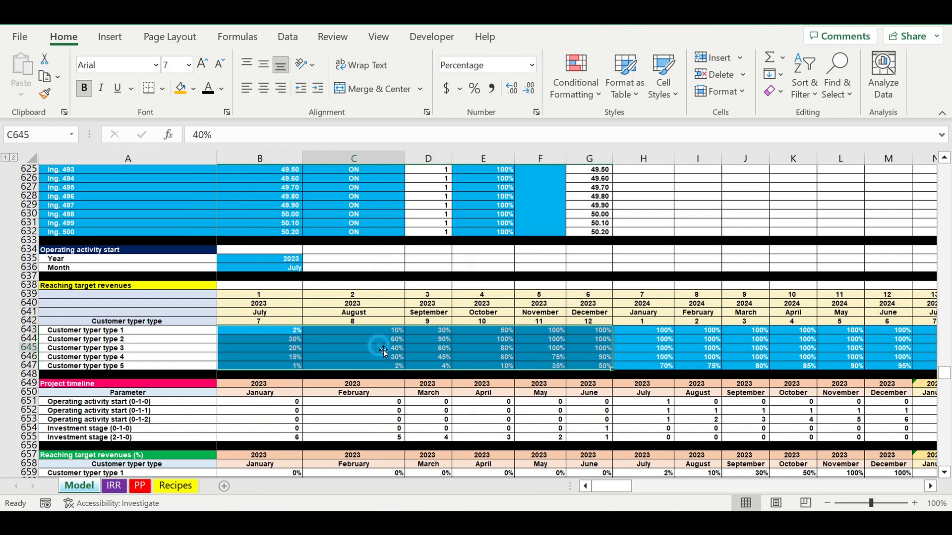
{"action": "left_click", "coordinate": [288, 333]}
{"action": "left_click_drag", "start_coordinate": [299, 331], "coordinate": [763, 371]}
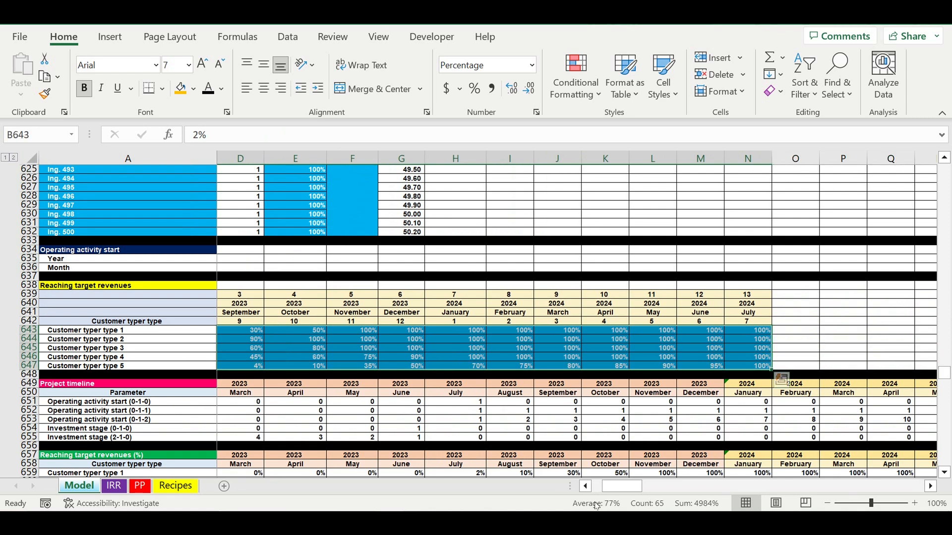
{"action": "left_click_drag", "start_coordinate": [617, 492], "coordinate": [607, 492]}
Examine the typical-year Fixed costs table, including its item names, monthly amounts, local and global coefficients, and ON/OFF switches.
{"action": "scroll", "coordinate": [372, 362], "scroll_direction": "down", "scroll_amount": 4}
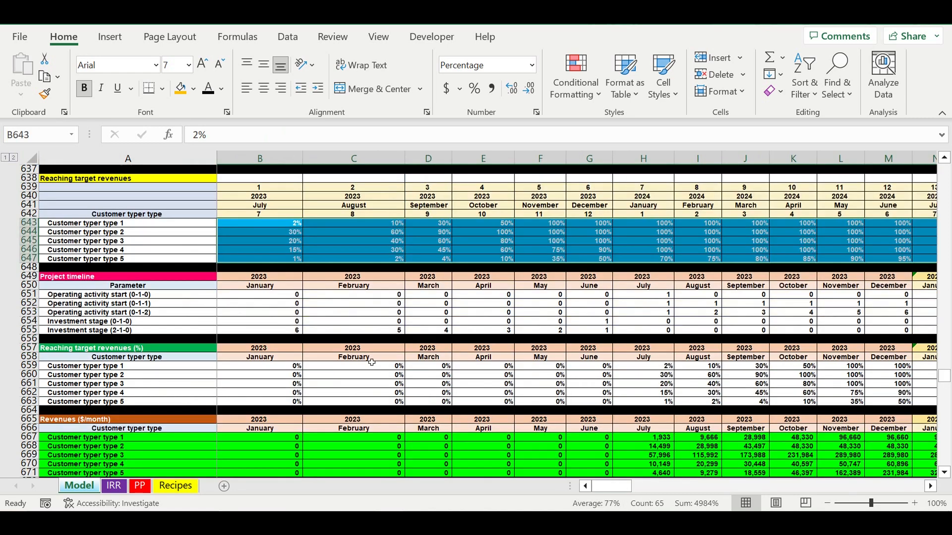
{"action": "scroll", "coordinate": [372, 363], "scroll_direction": "down", "scroll_amount": 10}
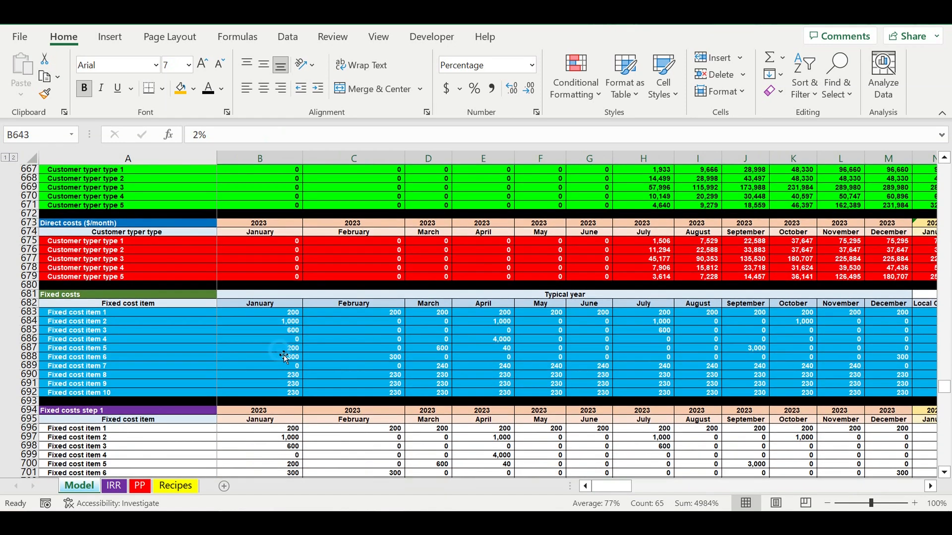
{"action": "left_click", "coordinate": [285, 349]}
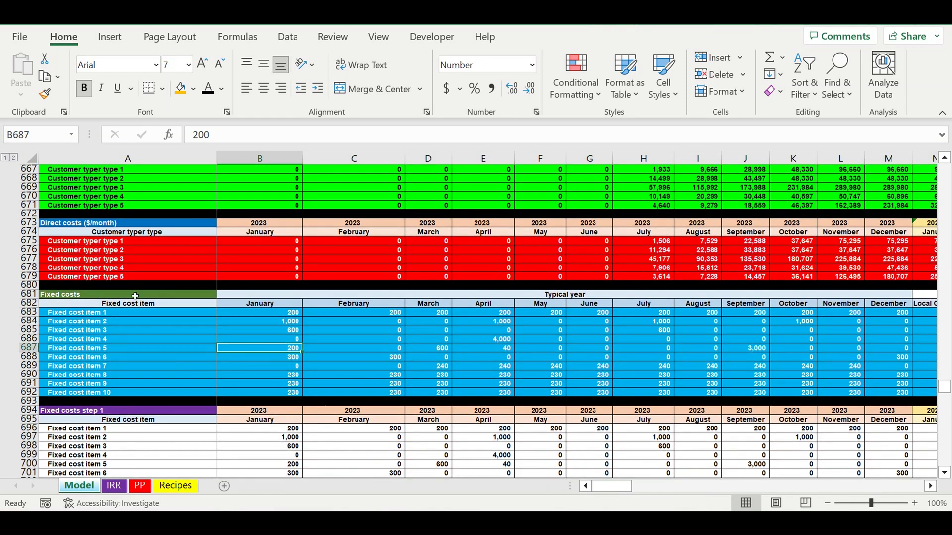
{"action": "left_click_drag", "start_coordinate": [120, 318], "coordinate": [764, 393]}
{"action": "left_click_drag", "start_coordinate": [663, 365], "coordinate": [664, 395]}
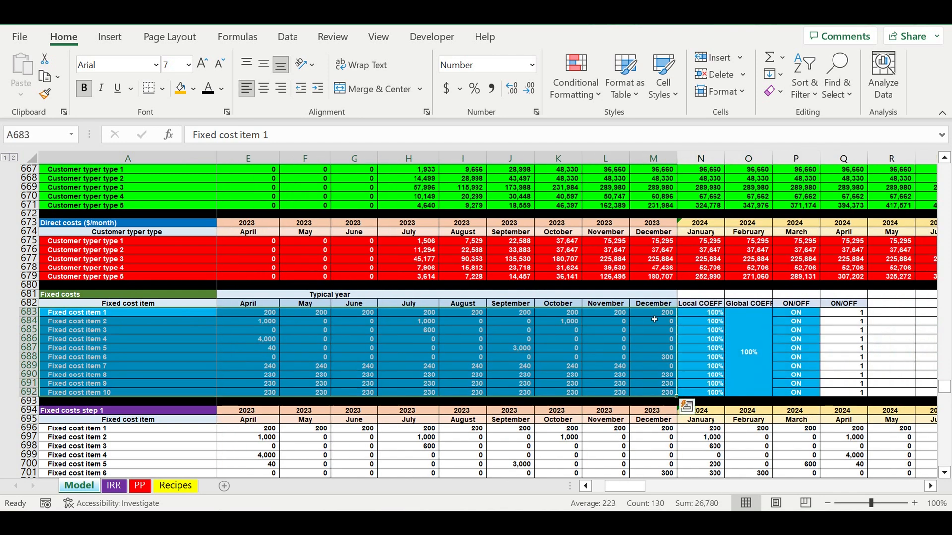
{"action": "left_click_drag", "start_coordinate": [709, 313], "coordinate": [792, 388]}
{"action": "scroll", "coordinate": [638, 446], "scroll_direction": "down", "scroll_amount": 7}
{"action": "left_click_drag", "start_coordinate": [632, 487], "coordinate": [619, 488]}
Examine the Payroll inputs: position names, salaries, number of people, local and global coefficients, and ON/OFF switches.
{"action": "scroll", "coordinate": [401, 377], "scroll_direction": "down", "scroll_amount": 4}
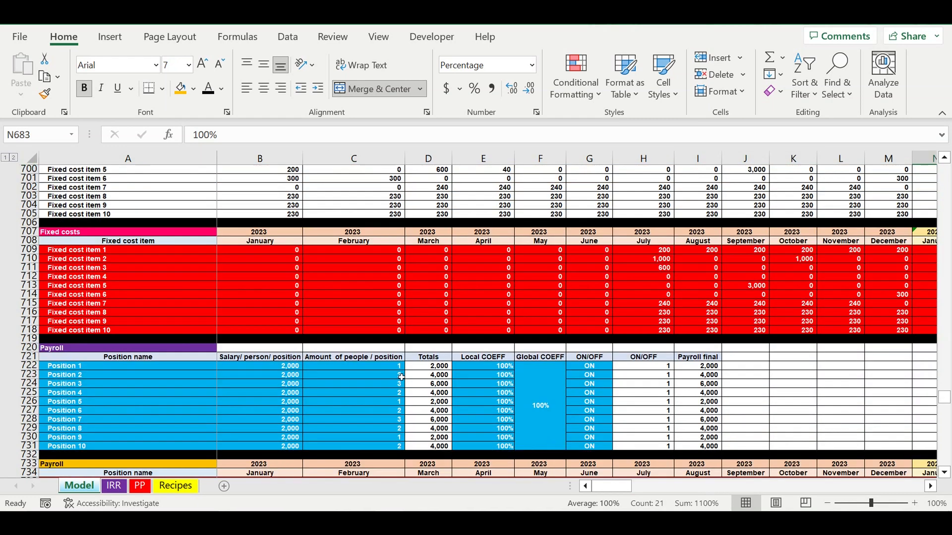
{"action": "scroll", "coordinate": [401, 377], "scroll_direction": "down", "scroll_amount": 2}
{"action": "left_click_drag", "start_coordinate": [142, 316], "coordinate": [138, 392]}
{"action": "left_click_drag", "start_coordinate": [285, 316], "coordinate": [286, 393]}
{"action": "left_click_drag", "start_coordinate": [385, 312], "coordinate": [394, 392]}
{"action": "left_click_drag", "start_coordinate": [506, 313], "coordinate": [535, 387]}
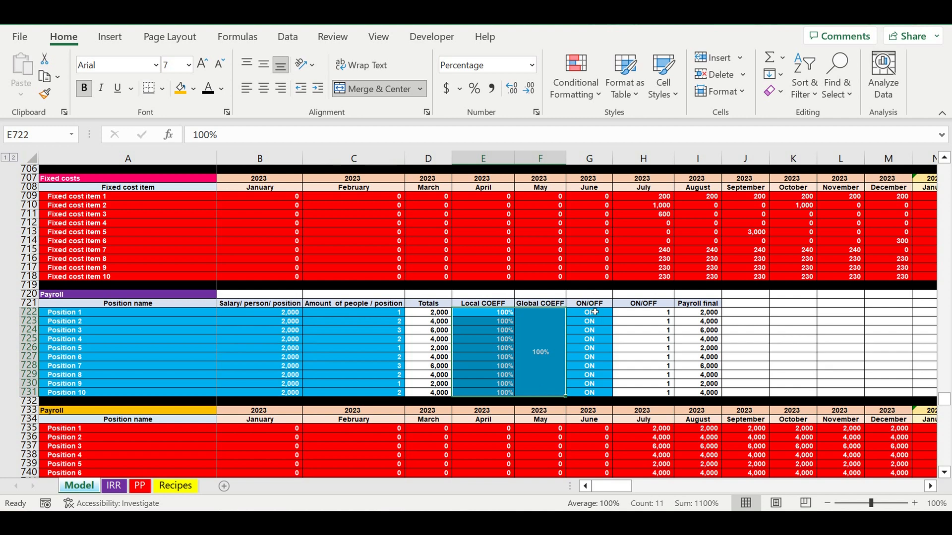
{"action": "left_click_drag", "start_coordinate": [605, 317], "coordinate": [597, 397]}
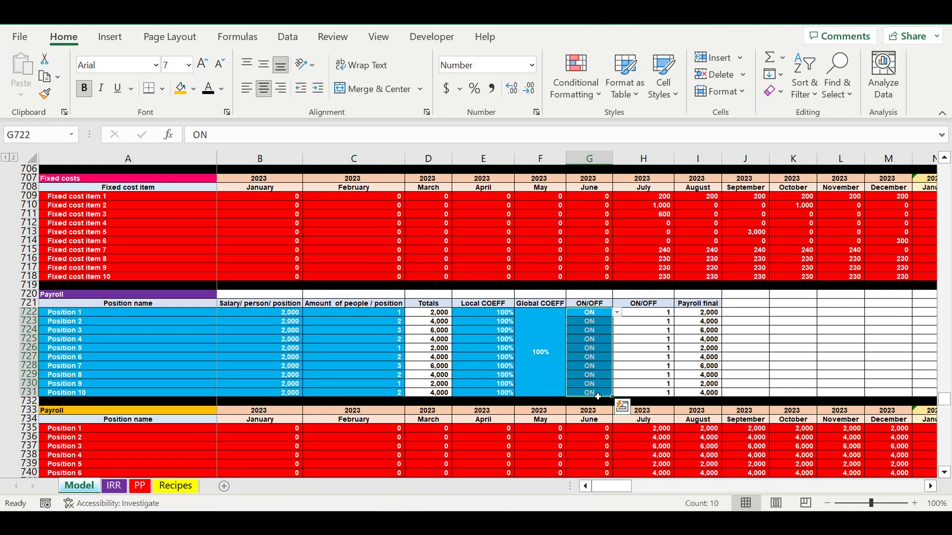
Review the Investment plan's item names, the amounts in columns B to D, and the month headers above them.
{"action": "scroll", "coordinate": [597, 397], "scroll_direction": "down", "scroll_amount": 9}
{"action": "scroll", "coordinate": [598, 396], "scroll_direction": "down", "scroll_amount": 2}
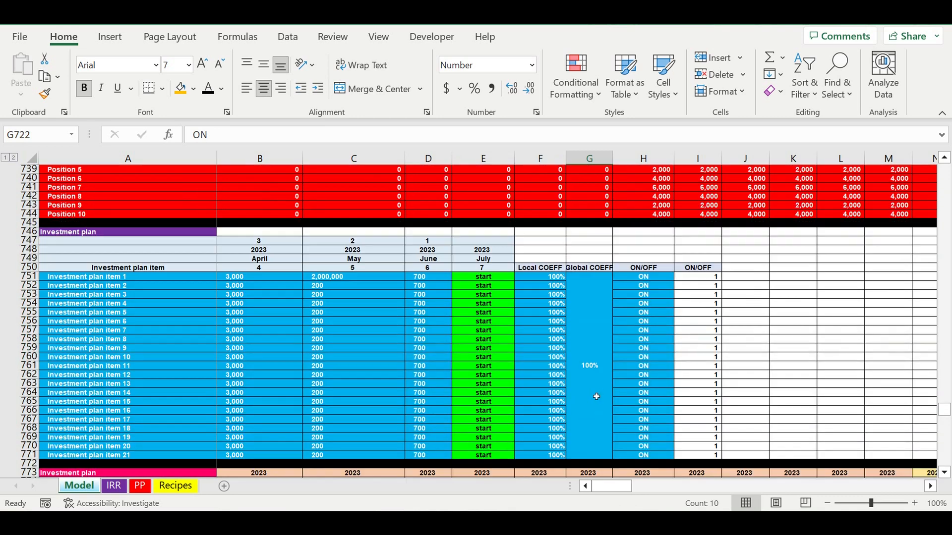
{"action": "left_click", "coordinate": [377, 330]}
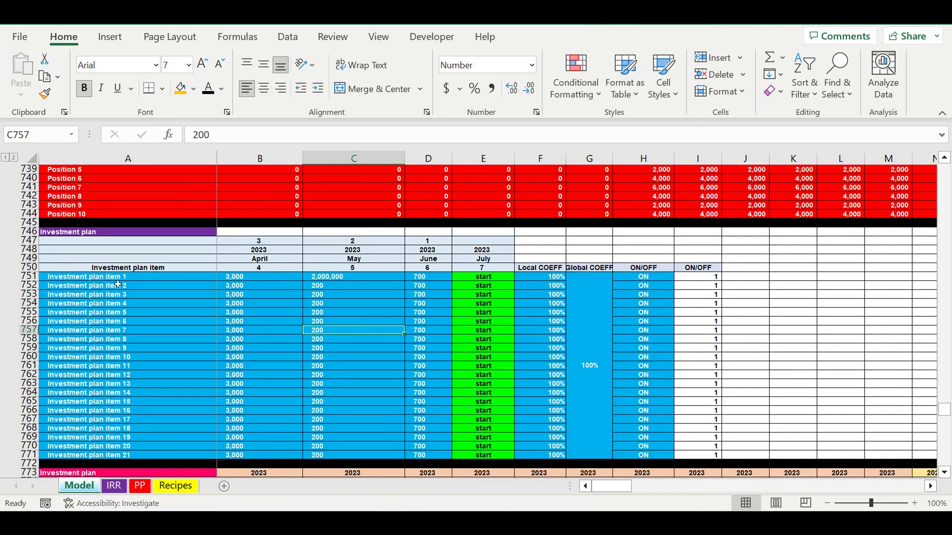
{"action": "left_click_drag", "start_coordinate": [116, 278], "coordinate": [107, 462]}
{"action": "left_click_drag", "start_coordinate": [247, 278], "coordinate": [431, 461]}
{"action": "left_click_drag", "start_coordinate": [292, 243], "coordinate": [434, 272]}
Inspect the Investment plan's start month column, local and global coefficients, and ON/OFF switches.
{"action": "left_click_drag", "start_coordinate": [483, 241], "coordinate": [499, 453]}
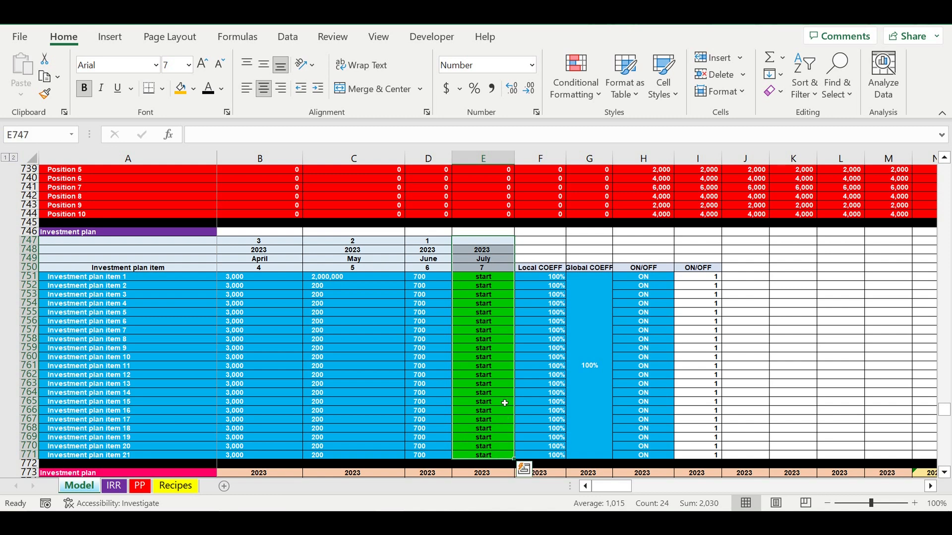
{"action": "left_click_drag", "start_coordinate": [553, 276], "coordinate": [588, 382]}
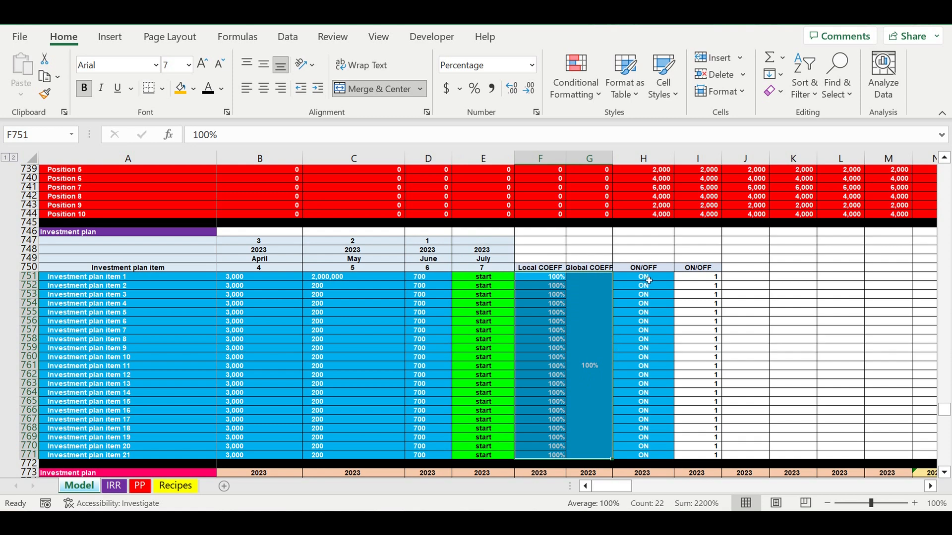
{"action": "left_click_drag", "start_coordinate": [648, 281], "coordinate": [651, 445]}
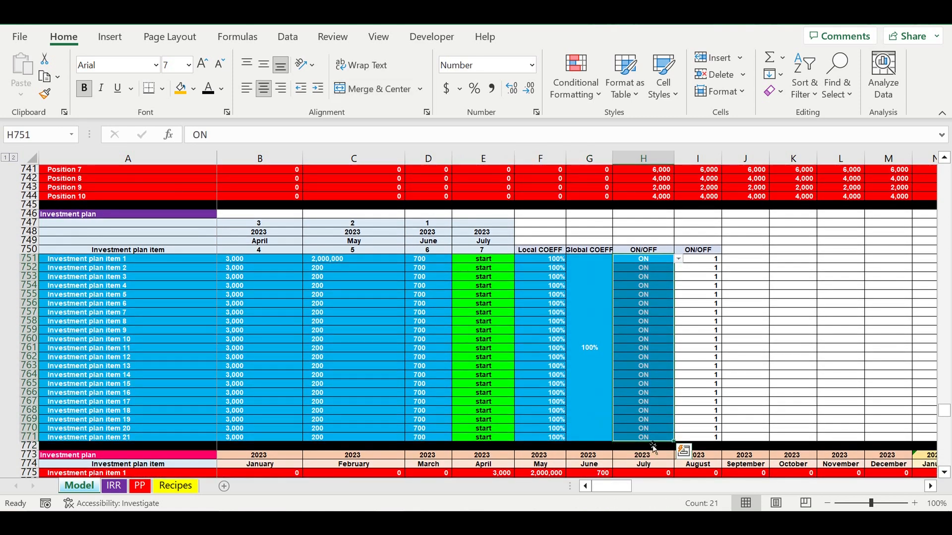
{"action": "left_click", "coordinate": [271, 306]}
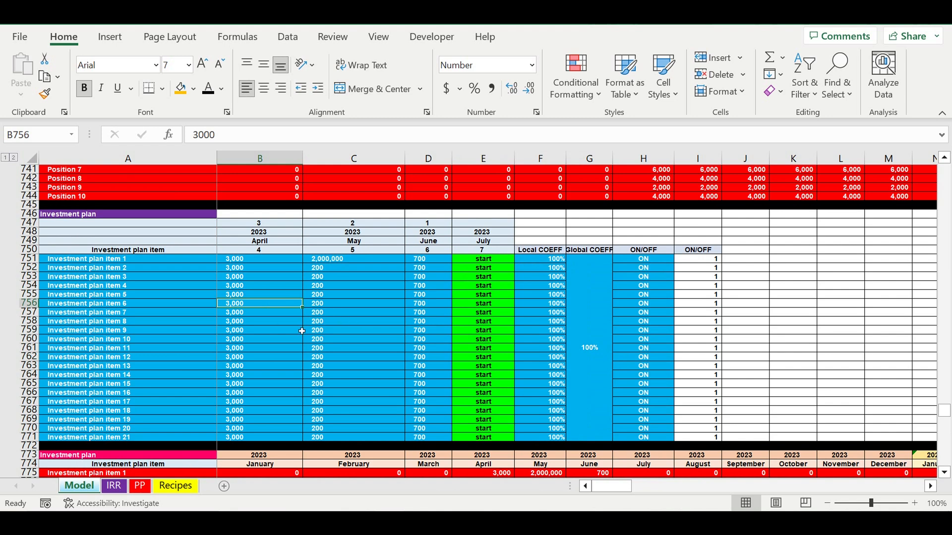
Examine the Loan inputs: amount, term, interest rate, start year and month, and the grace periods for principle and interest payments.
{"action": "scroll", "coordinate": [357, 344], "scroll_direction": "down", "scroll_amount": 10}
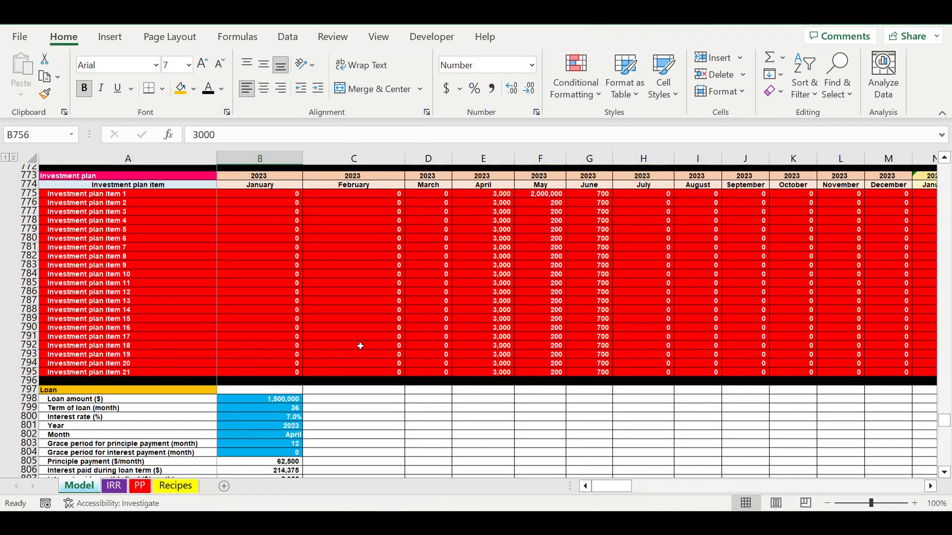
{"action": "scroll", "coordinate": [360, 346], "scroll_direction": "down", "scroll_amount": 6}
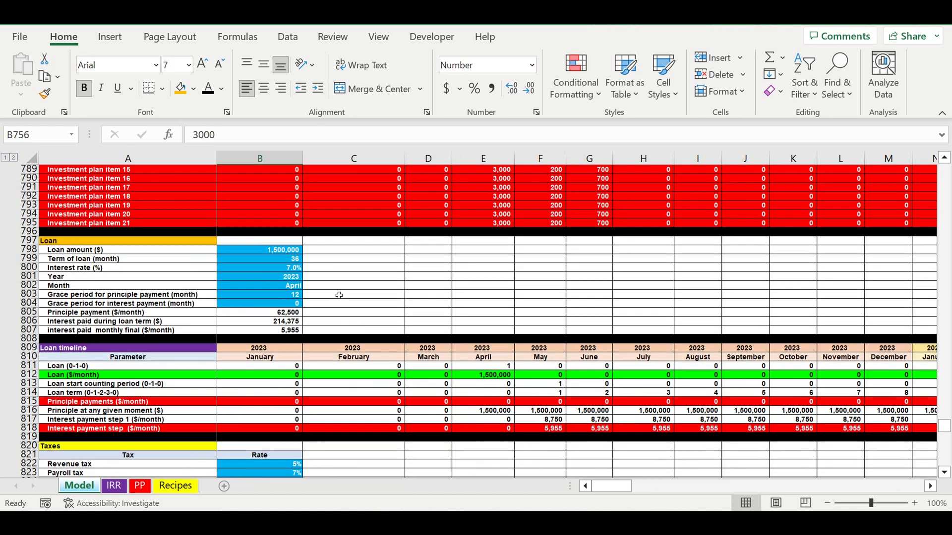
{"action": "left_click", "coordinate": [77, 242]}
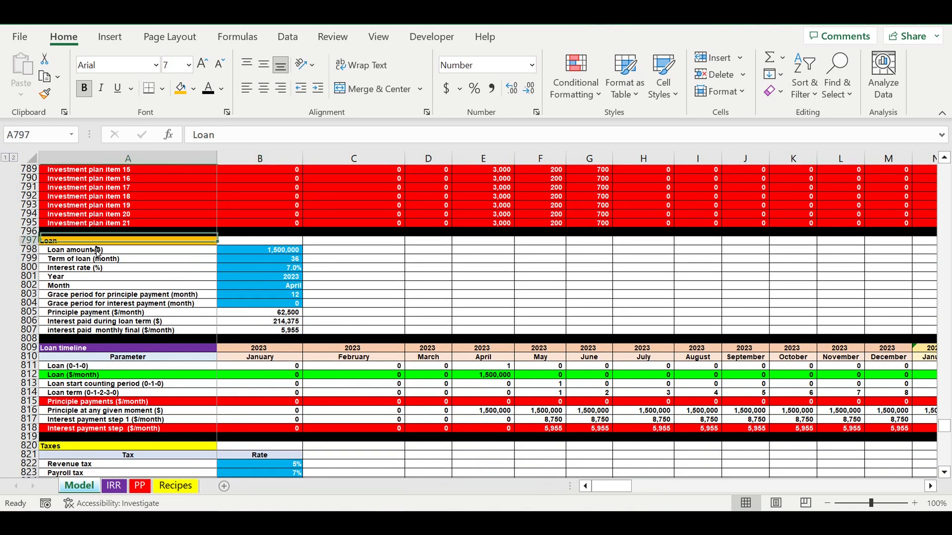
{"action": "left_click", "coordinate": [270, 252]}
{"action": "left_click", "coordinate": [281, 260]}
{"action": "left_click", "coordinate": [280, 269]}
{"action": "left_click", "coordinate": [279, 281]}
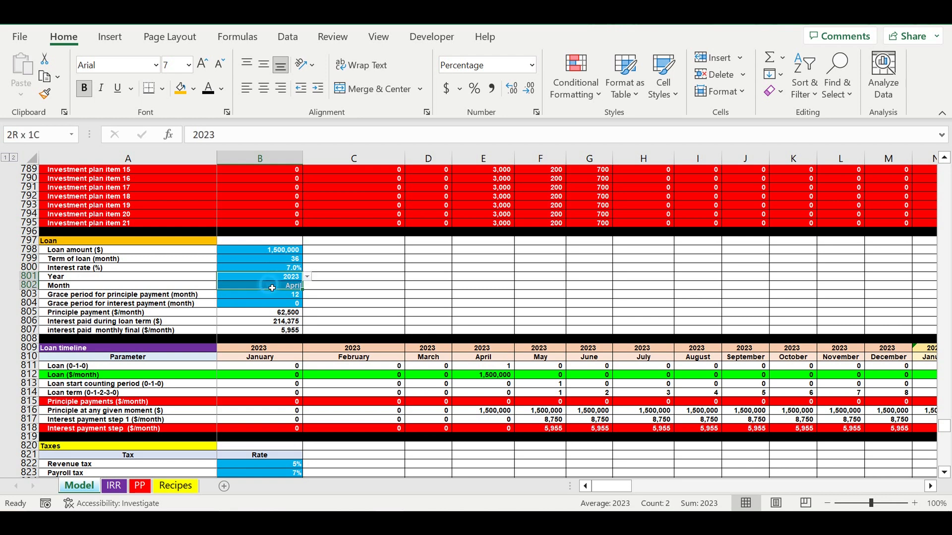
{"action": "left_click", "coordinate": [268, 296]}
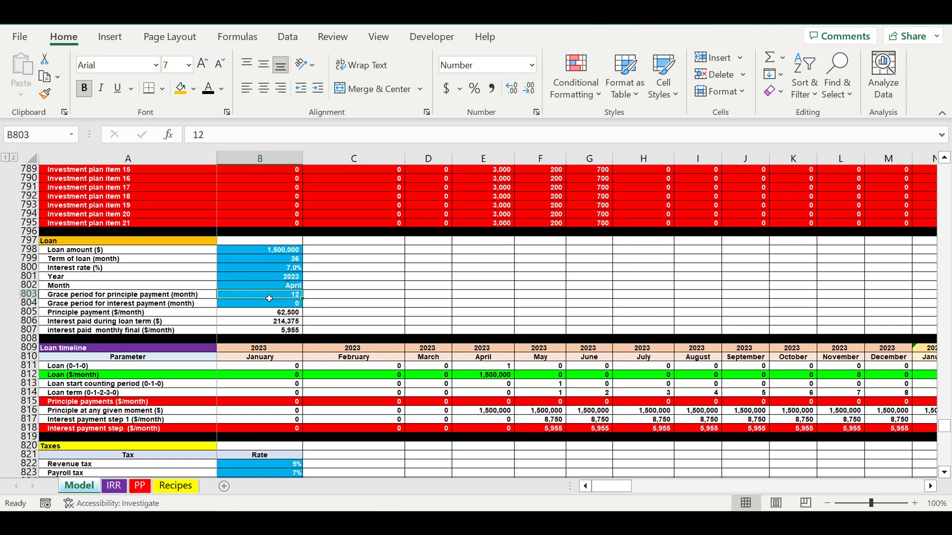
{"action": "left_click", "coordinate": [266, 307]}
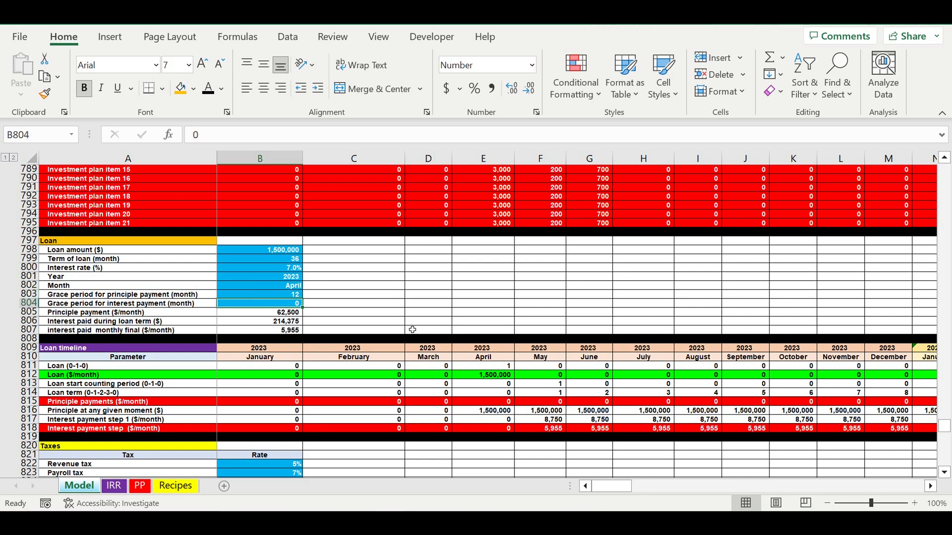
Check the rate inputs in the Taxes table for revenue, payroll, profit and asset tax.
{"action": "scroll", "coordinate": [412, 330], "scroll_direction": "down", "scroll_amount": 3}
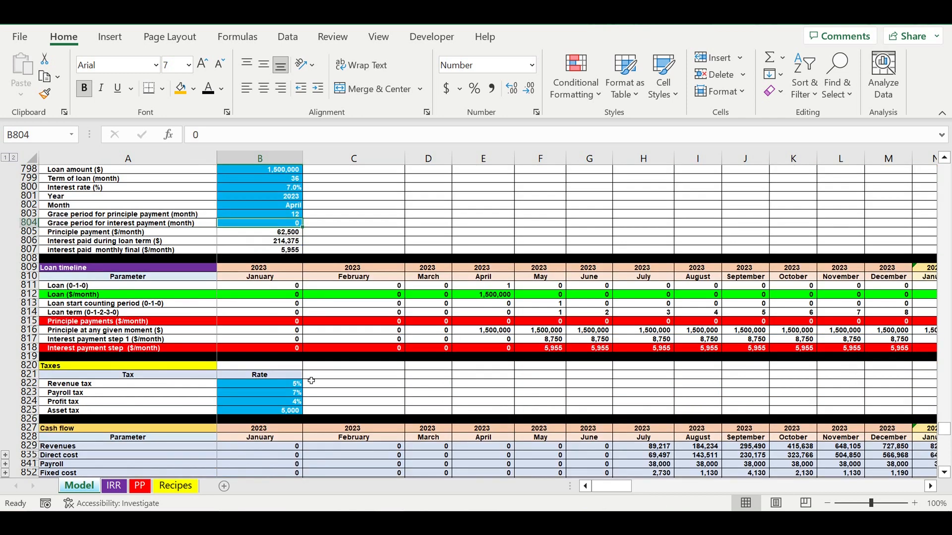
{"action": "left_click", "coordinate": [266, 388]}
{"action": "left_click_drag", "start_coordinate": [266, 389], "coordinate": [266, 410]}
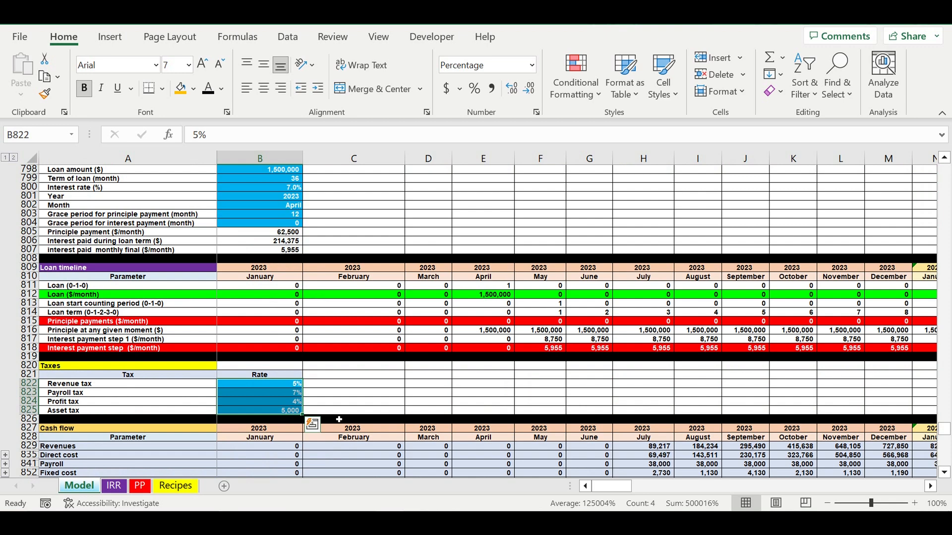
Review the monthly Cash flow table and the Financing needed table with its equity, loan and total rows.
{"action": "scroll", "coordinate": [267, 410], "scroll_direction": "down", "scroll_amount": 7}
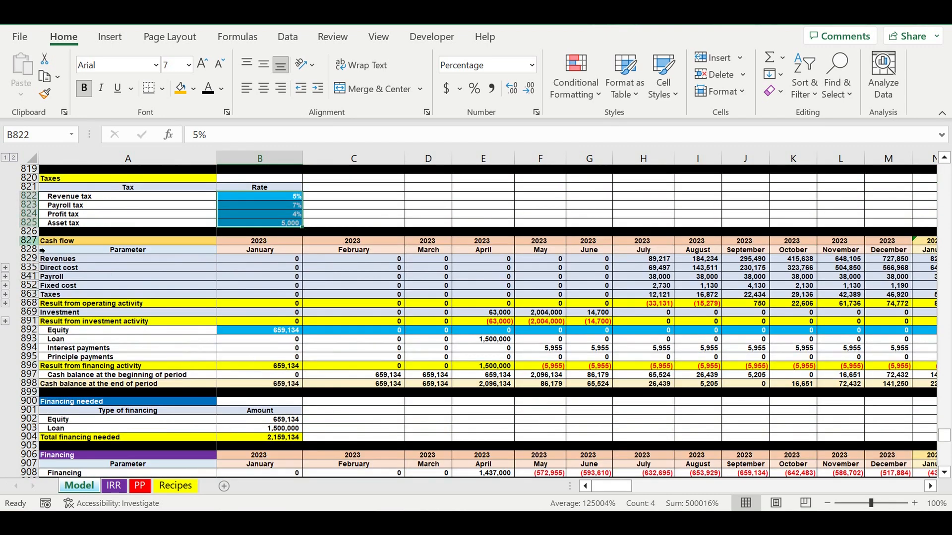
{"action": "left_click", "coordinate": [480, 393]}
{"action": "scroll", "coordinate": [387, 384], "scroll_direction": "down", "scroll_amount": 1}
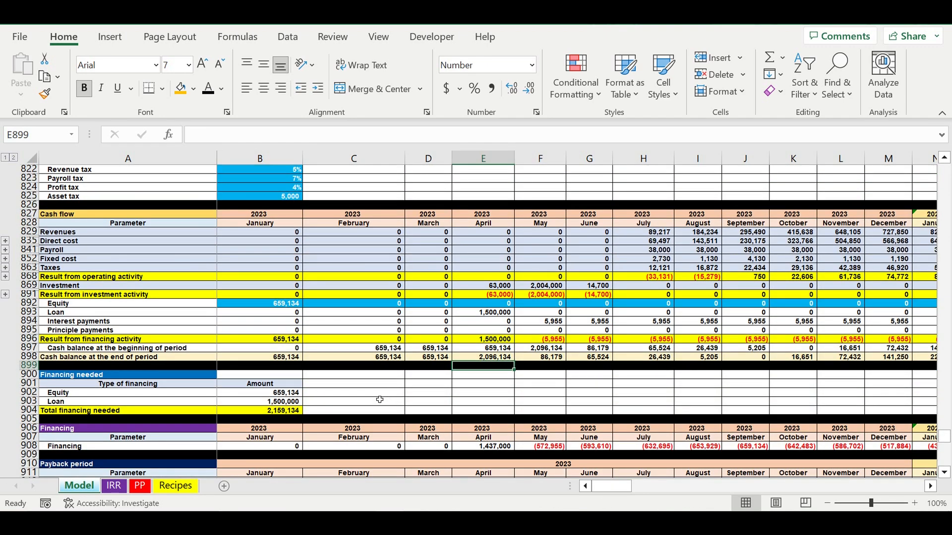
{"action": "left_click", "coordinate": [379, 395]}
{"action": "left_click_drag", "start_coordinate": [213, 375], "coordinate": [248, 413]}
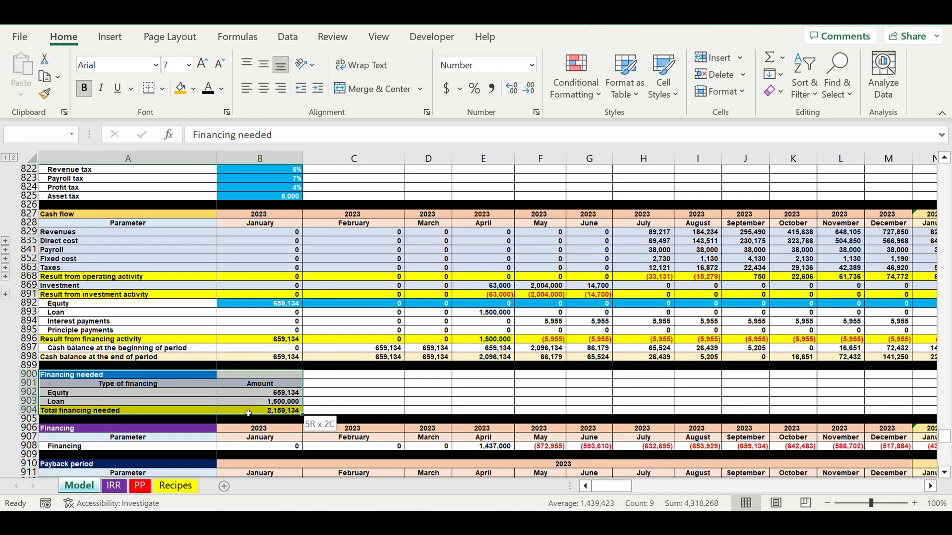
{"action": "scroll", "coordinate": [381, 392], "scroll_direction": "down", "scroll_amount": 4}
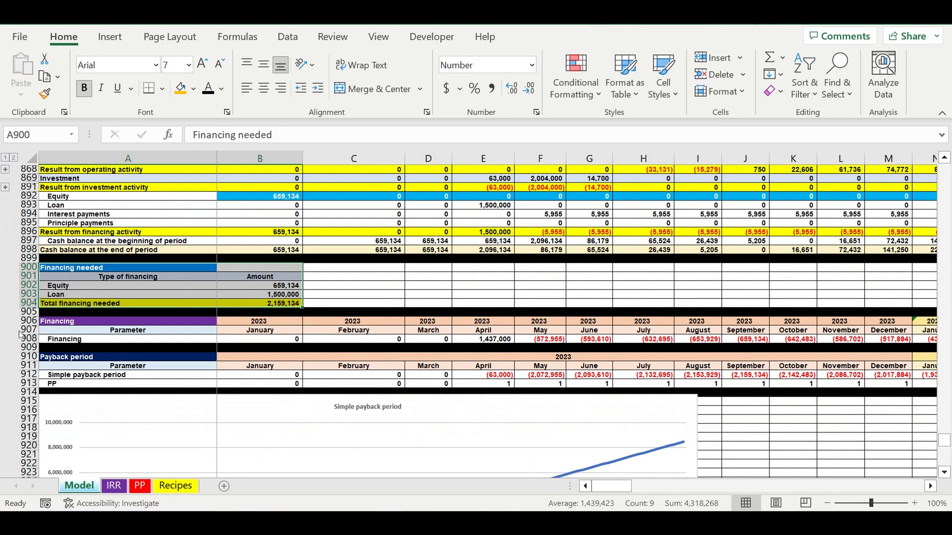
Look over the Payback period and Discounted Payback period tables, their charts, and the discount rates.
{"action": "left_click_drag", "start_coordinate": [29, 356], "coordinate": [24, 385]}
{"action": "scroll", "coordinate": [71, 403], "scroll_direction": "down", "scroll_amount": 4}
{"action": "scroll", "coordinate": [72, 403], "scroll_direction": "down", "scroll_amount": 2}
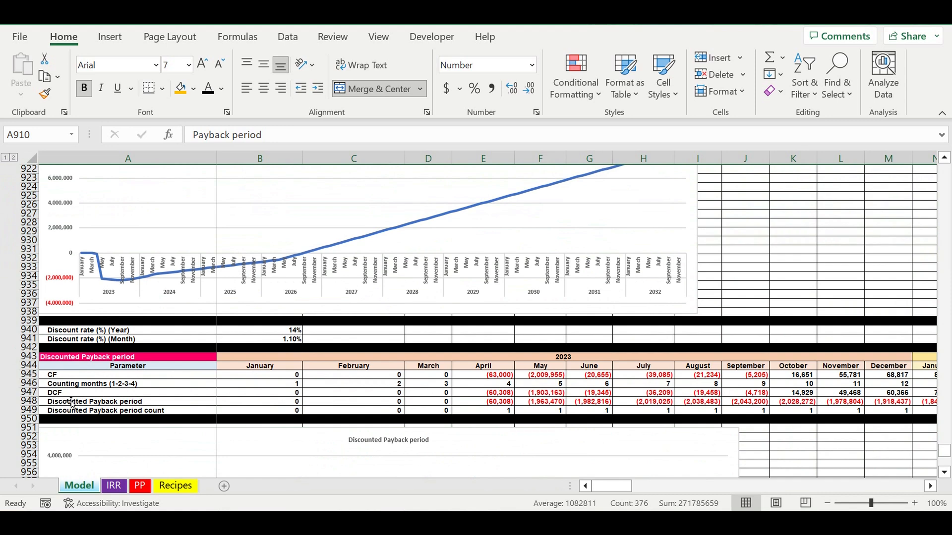
{"action": "scroll", "coordinate": [72, 403], "scroll_direction": "down", "scroll_amount": 10}
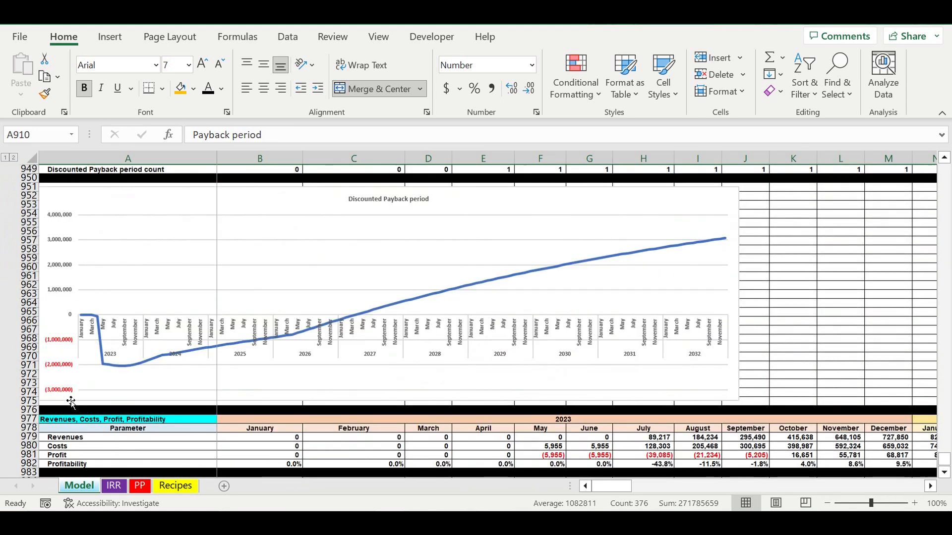
Inspect the revenues, costs, profit and profitability rows of the table below the Discounted Payback period chart.
{"action": "left_click", "coordinate": [645, 412]}
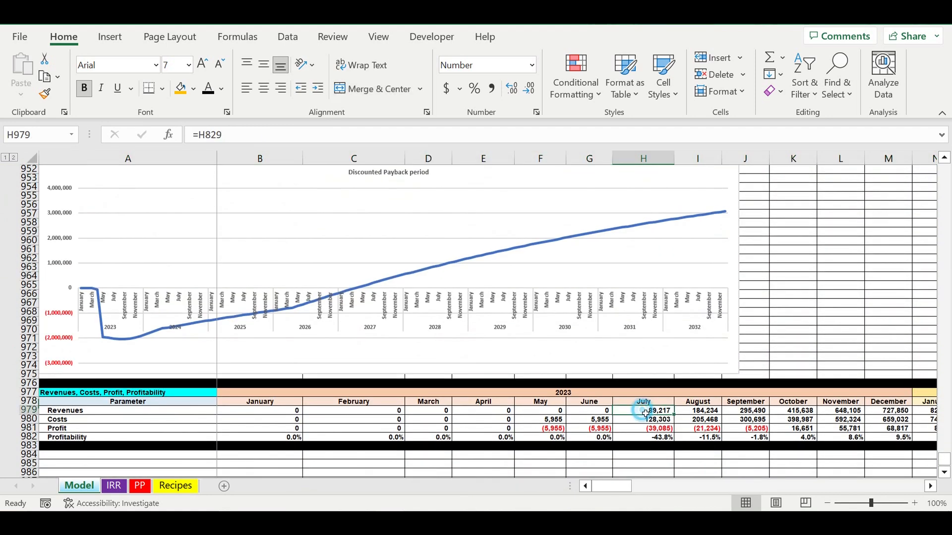
{"action": "left_click", "coordinate": [50, 421]}
{"action": "left_click", "coordinate": [54, 429]}
{"action": "left_click", "coordinate": [58, 438]}
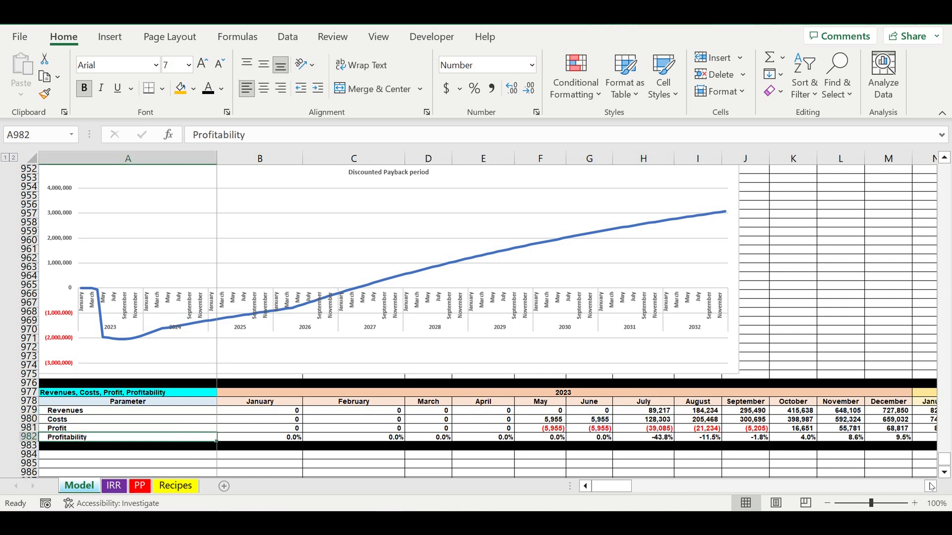
Examine the monthly profit and profitability from May 2024 through April of the following year.
{"action": "left_click", "coordinate": [931, 485]}
{"action": "left_click", "coordinate": [930, 486]}
{"action": "left_click", "coordinate": [930, 486]}
{"action": "left_click", "coordinate": [930, 486]}
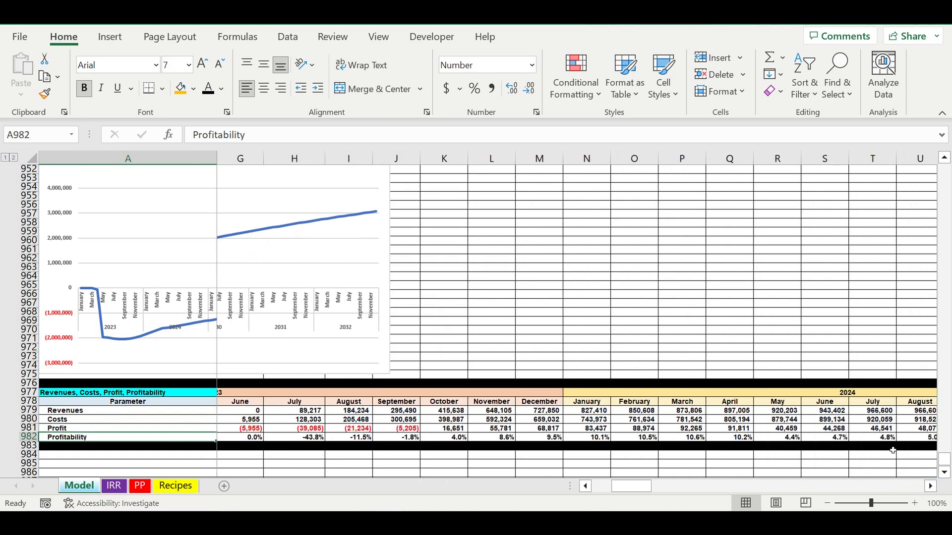
{"action": "left_click", "coordinate": [779, 428]}
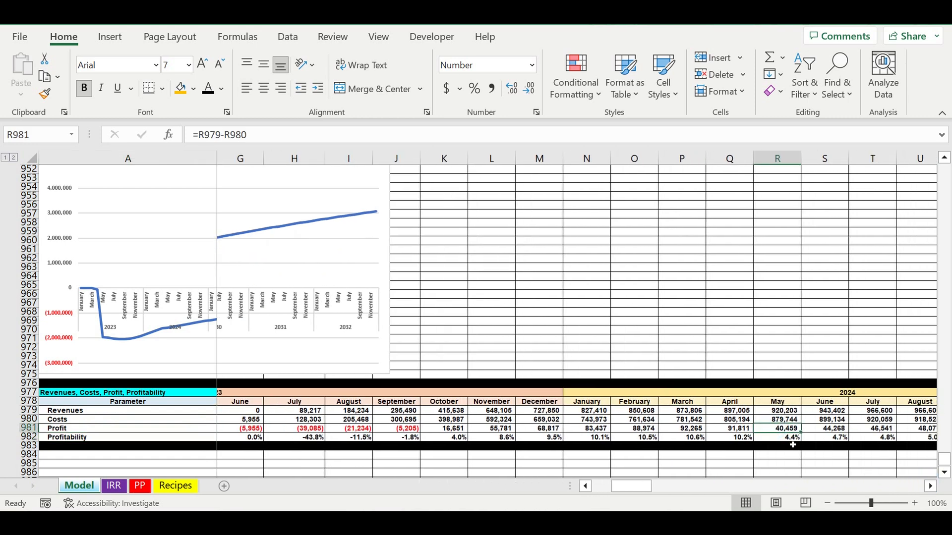
{"action": "left_click", "coordinate": [778, 439]}
{"action": "left_click_drag", "start_coordinate": [787, 403], "coordinate": [907, 403]}
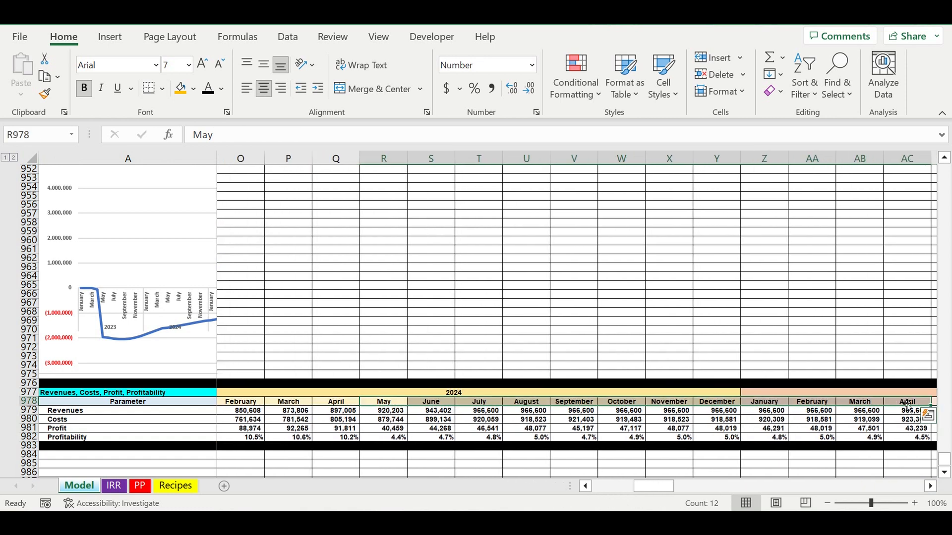
{"action": "left_click", "coordinate": [470, 411]}
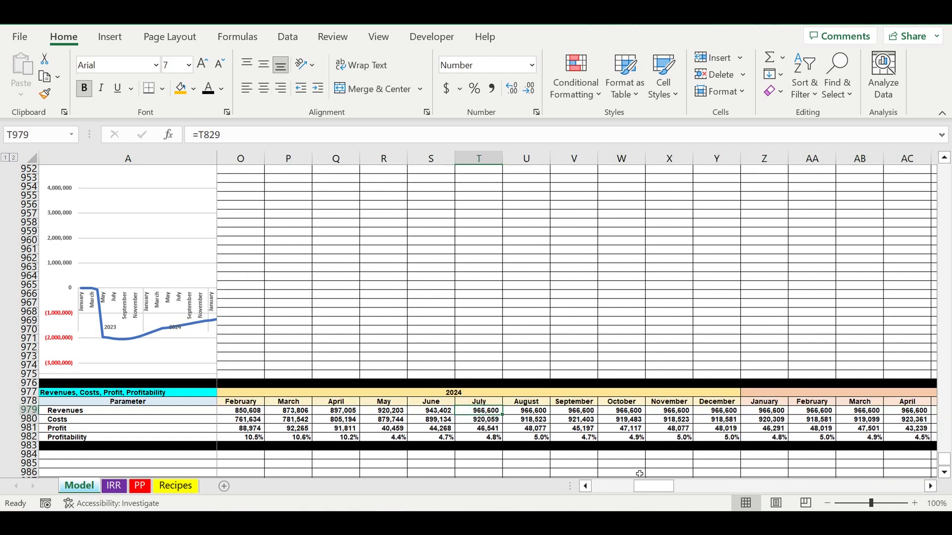
{"action": "left_click_drag", "start_coordinate": [648, 487], "coordinate": [613, 487]}
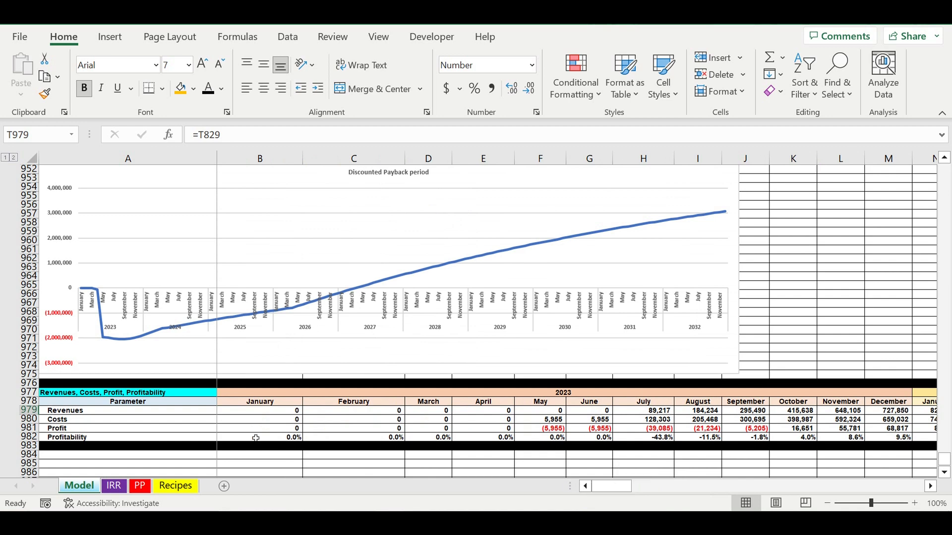
Enter the heading "List of parameters" in A984, below the profitability table, and "Parameter" in A985.
{"action": "scroll", "coordinate": [255, 438], "scroll_direction": "down", "scroll_amount": 4}
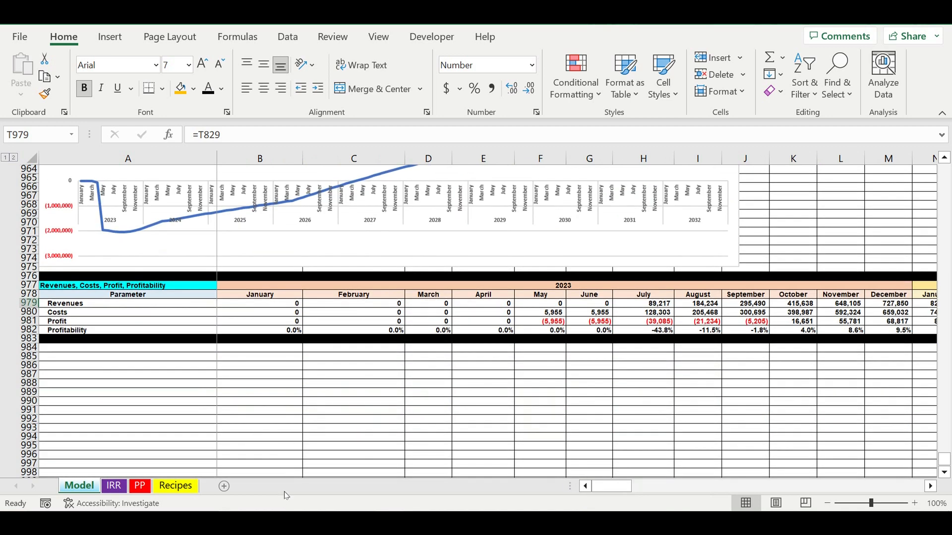
{"action": "left_click", "coordinate": [121, 391]}
{"action": "left_click", "coordinate": [117, 350]}
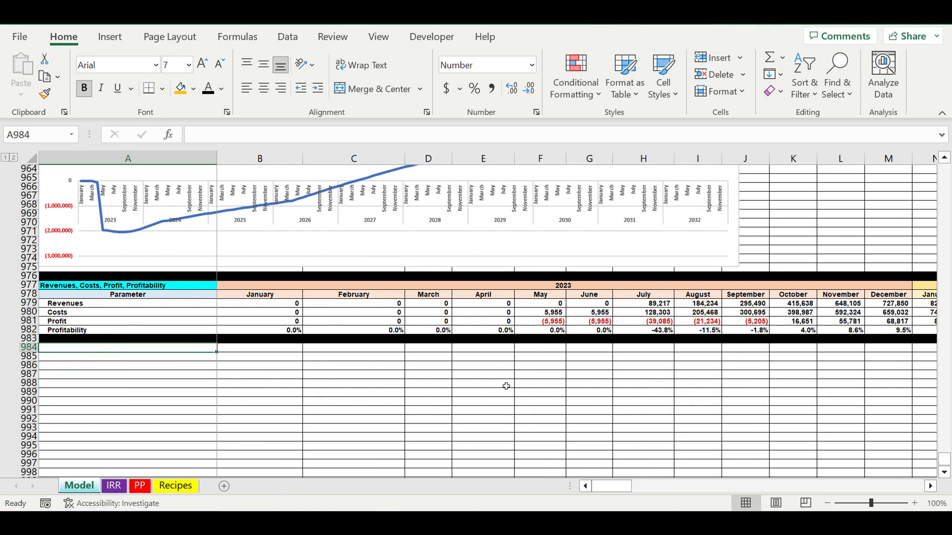
{"action": "left_click", "coordinate": [85, 366]}
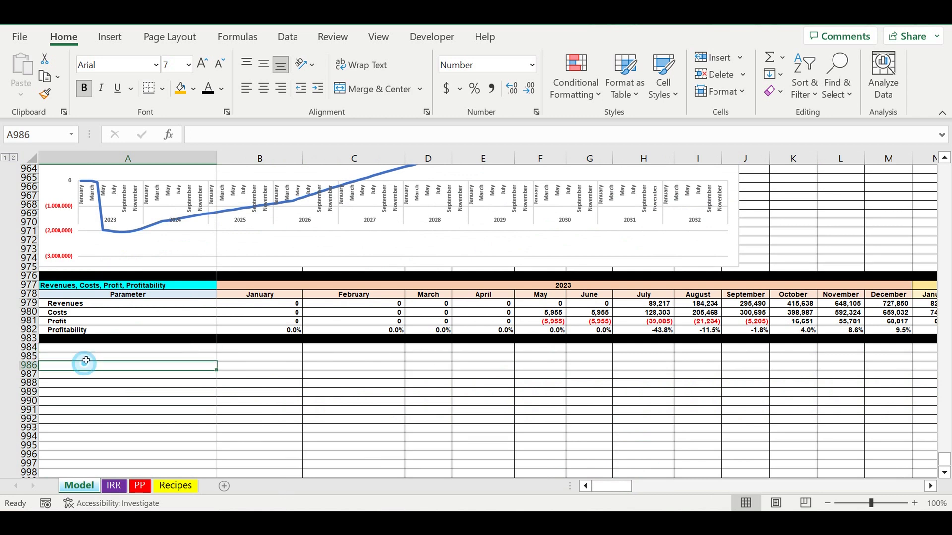
{"action": "left_click", "coordinate": [88, 349]}
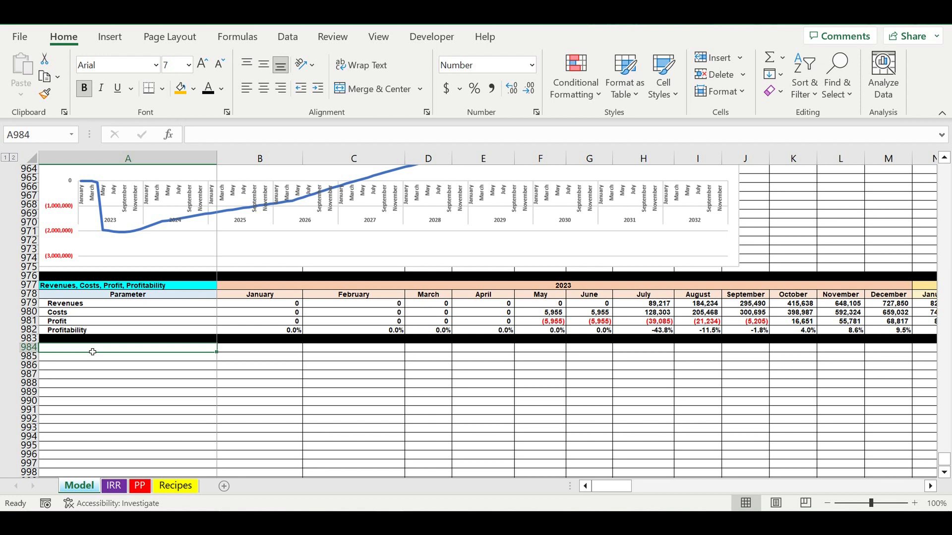
{"action": "type", "text": "List"}
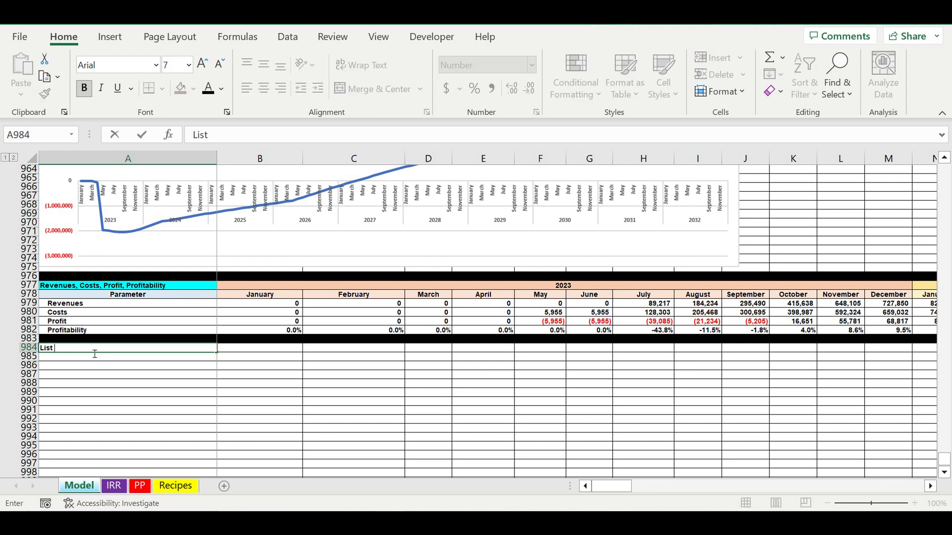
{"action": "type", "text": " of parameters"}
{"action": "key", "text": "Return"}
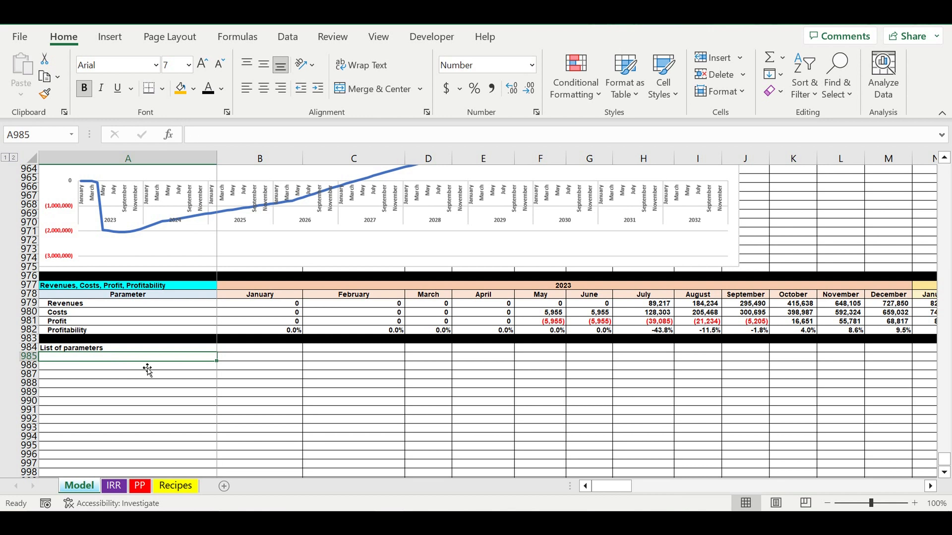
{"action": "type", "text": "Parameter"}
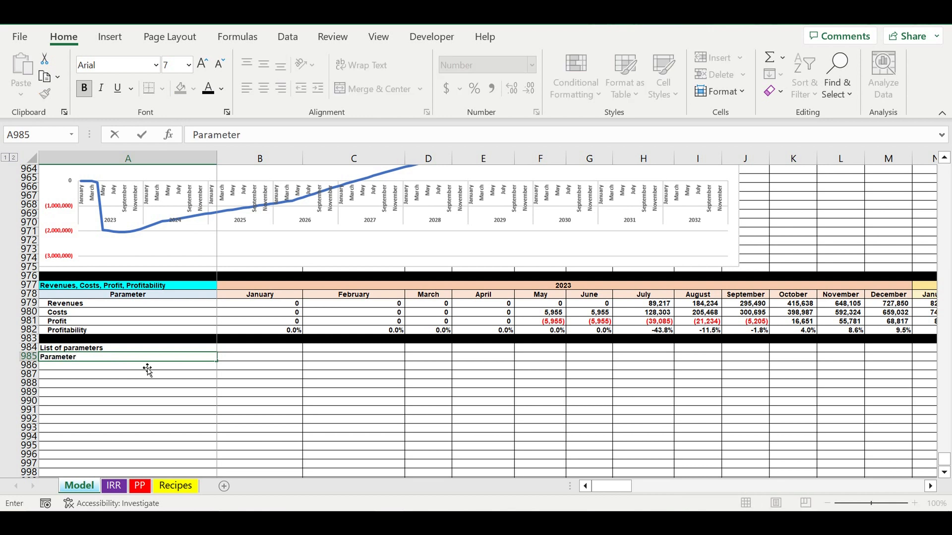
{"action": "key", "text": "Return"}
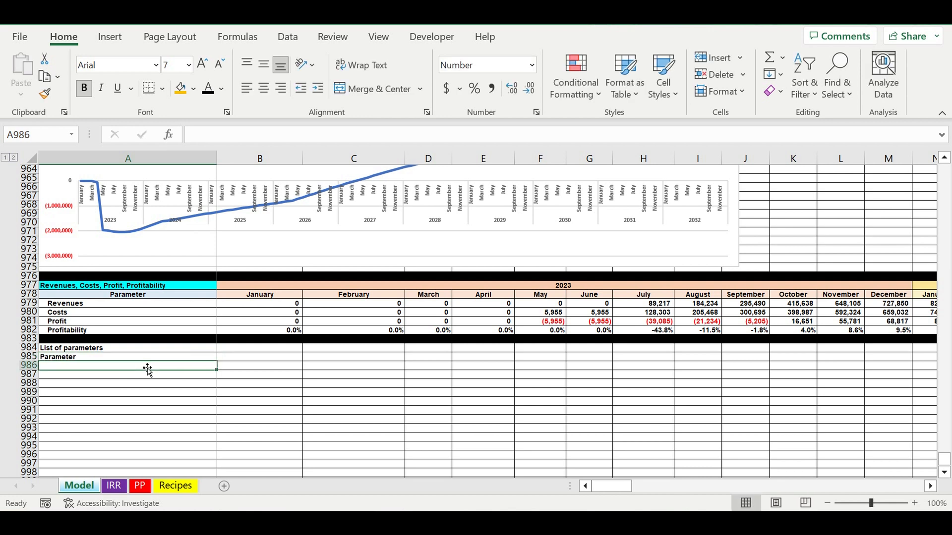
Fill the "List of parameters" heading with standard orange and center the "Parameter" label in A985.
{"action": "left_click", "coordinate": [127, 348]}
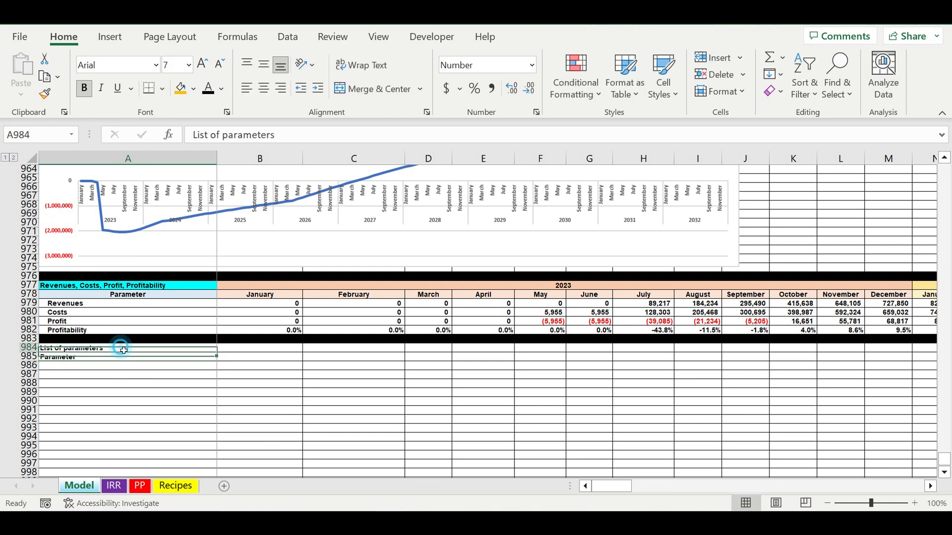
{"action": "left_click", "coordinate": [193, 89]}
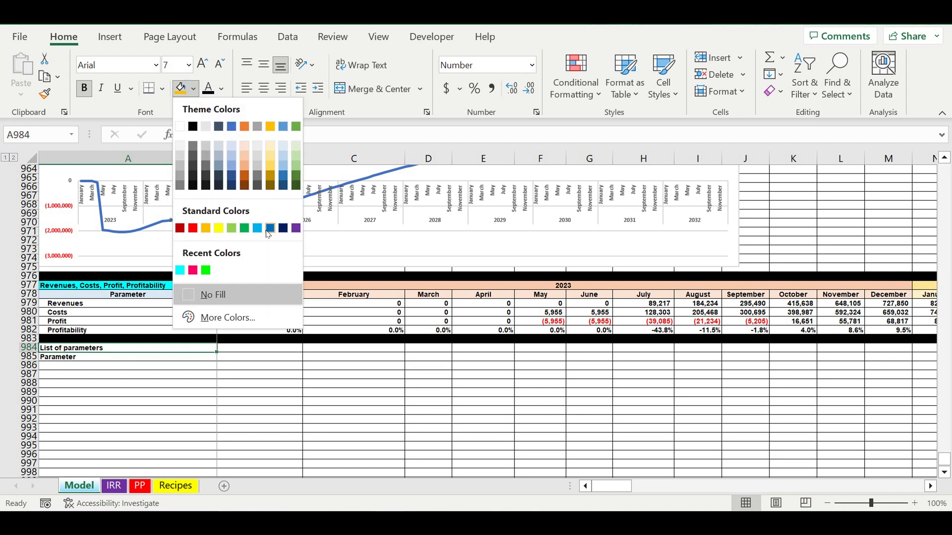
{"action": "left_click", "coordinate": [205, 228]}
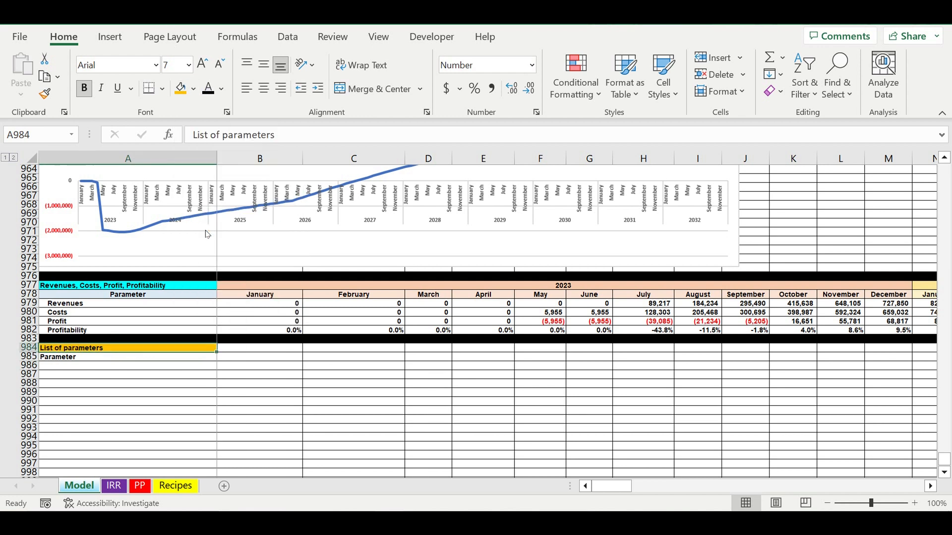
{"action": "left_click", "coordinate": [151, 357]}
{"action": "left_click", "coordinate": [264, 88]}
Add the column header "Value" in B985, beside the "Parameter" label.
{"action": "left_click", "coordinate": [256, 358]}
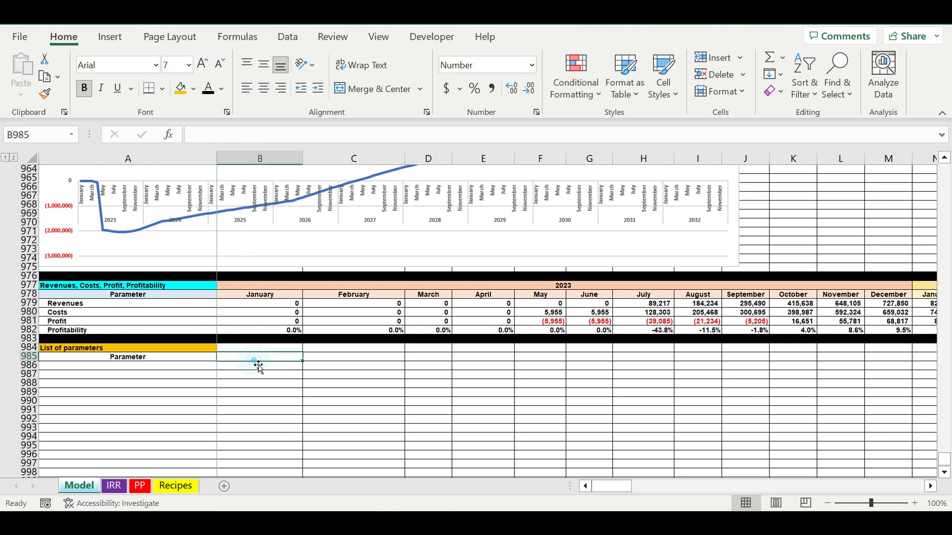
{"action": "type", "text": "Value"}
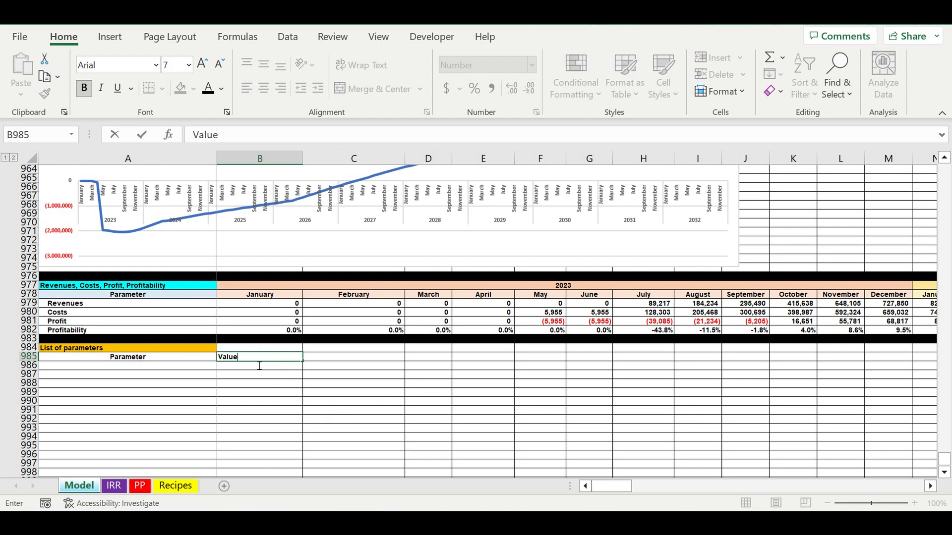
{"action": "key", "text": "Return"}
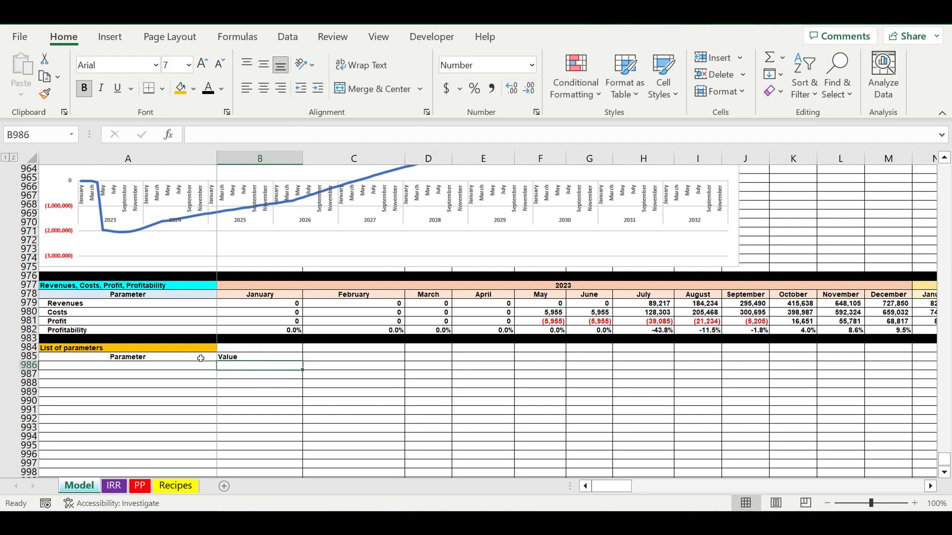
Center the "Parameter" and "Value" headers in A985:B985 and fill both cells with the lightest theme blue.
{"action": "left_click_drag", "start_coordinate": [199, 357], "coordinate": [232, 356]}
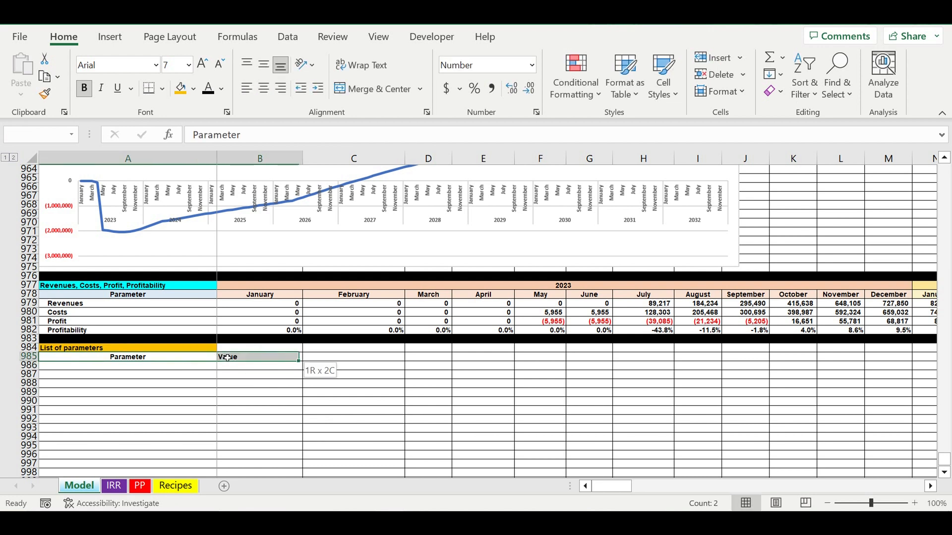
{"action": "left_click", "coordinate": [263, 89]}
{"action": "left_click", "coordinate": [263, 89]}
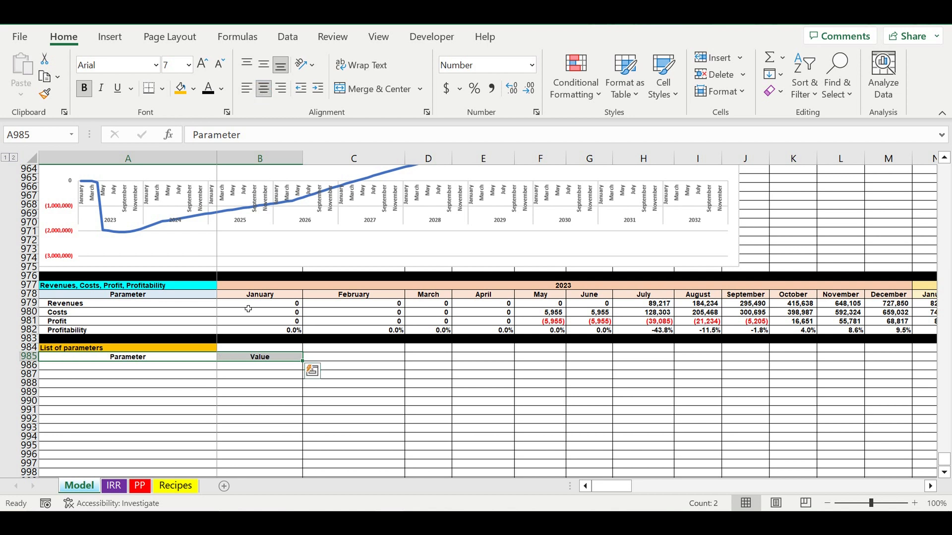
{"action": "left_click", "coordinate": [195, 89]}
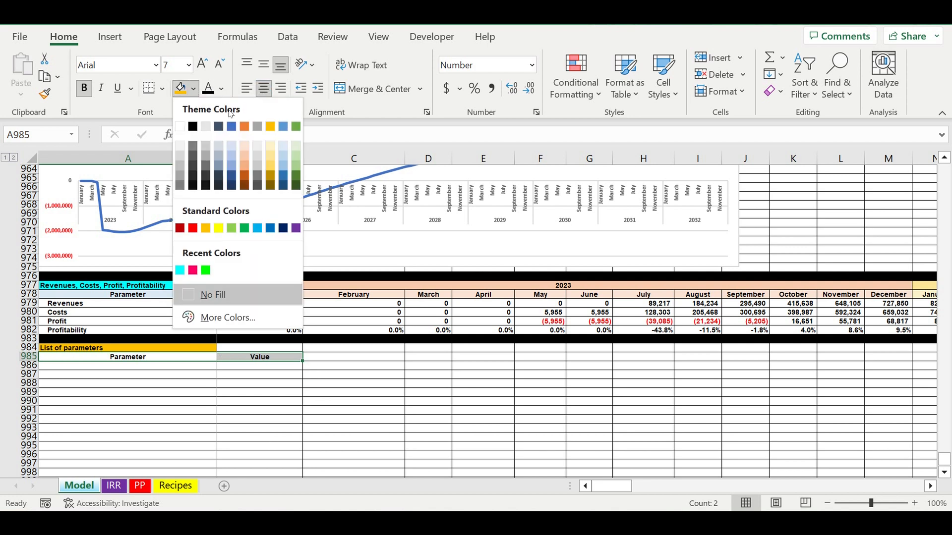
{"action": "left_click", "coordinate": [284, 147]}
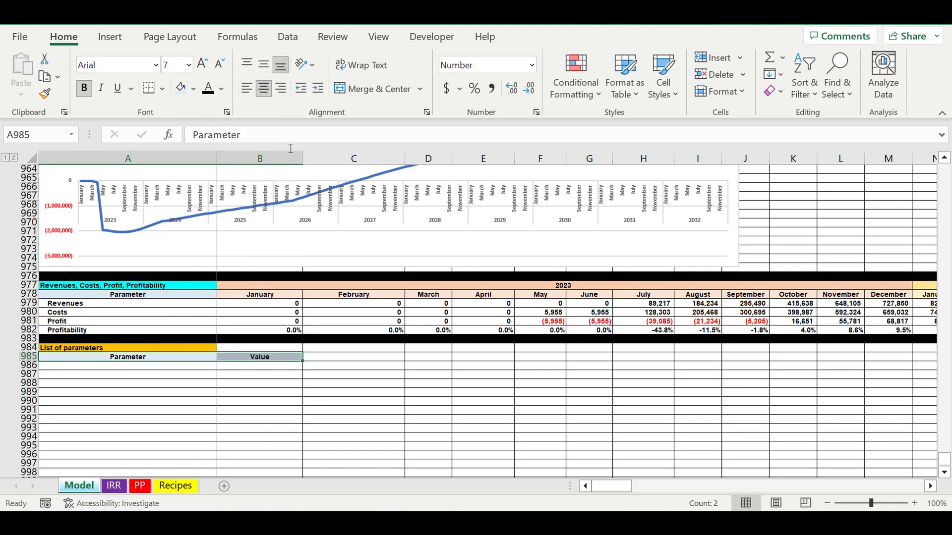
{"action": "left_click", "coordinate": [210, 427]}
Enter the label "Simple payback period (months)" in A986 and copy it down to A987.
{"action": "left_click", "coordinate": [144, 370]}
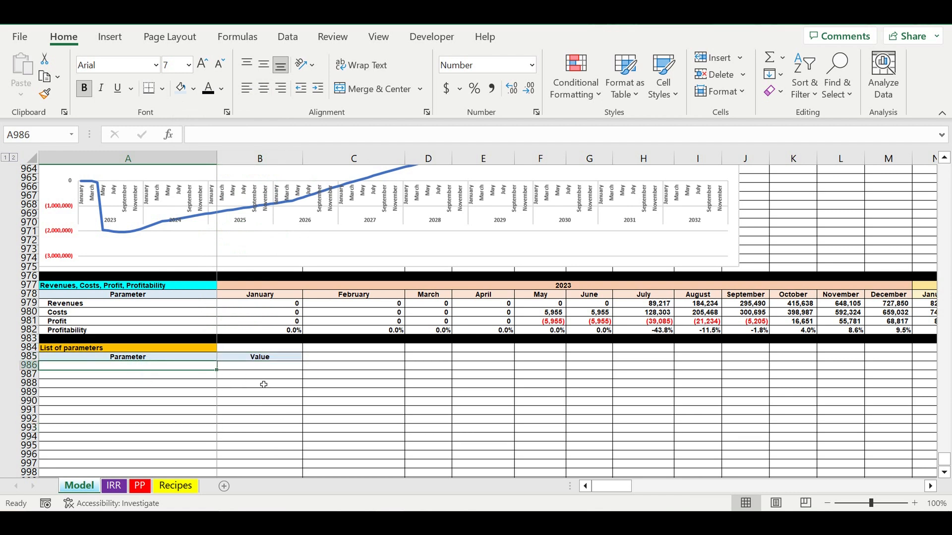
{"action": "type", "text": "Simple"}
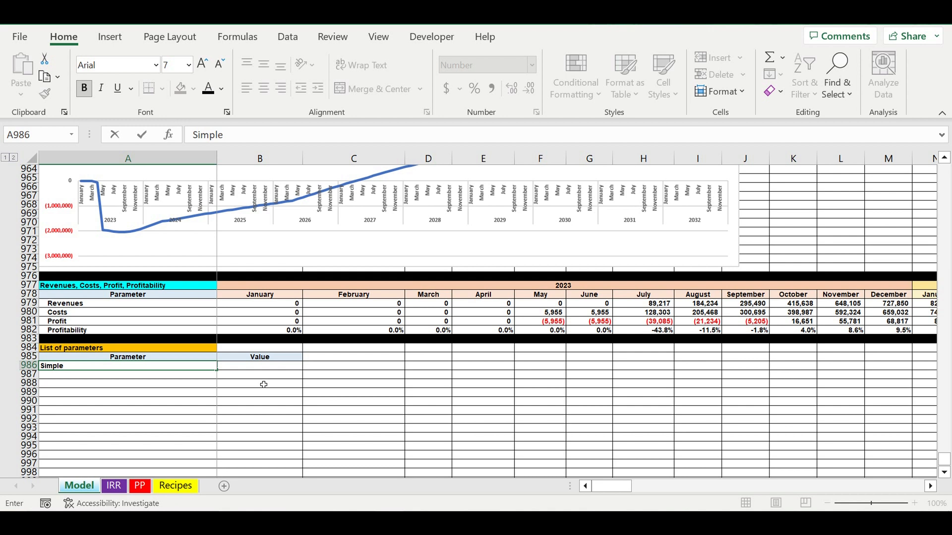
{"action": "type", "text": " payback period(months"}
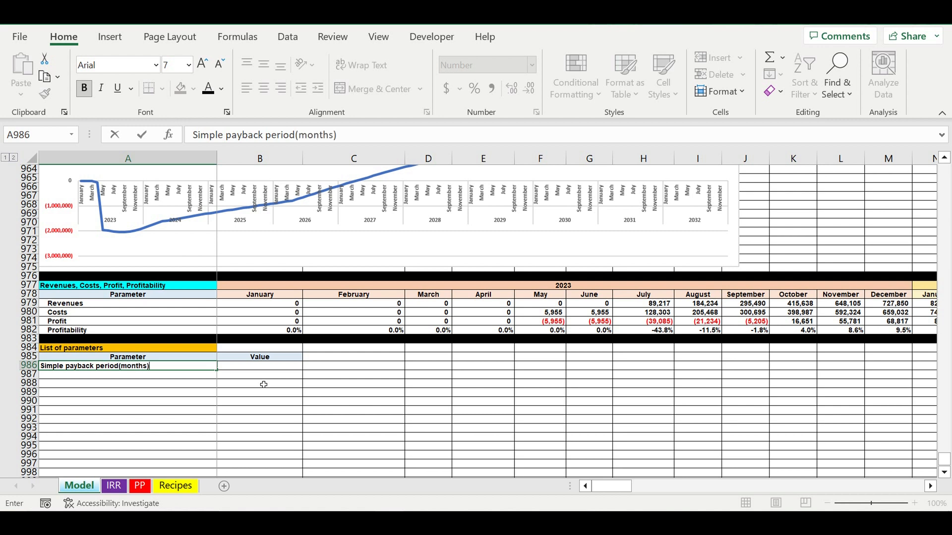
{"action": "left_click", "coordinate": [298, 135]}
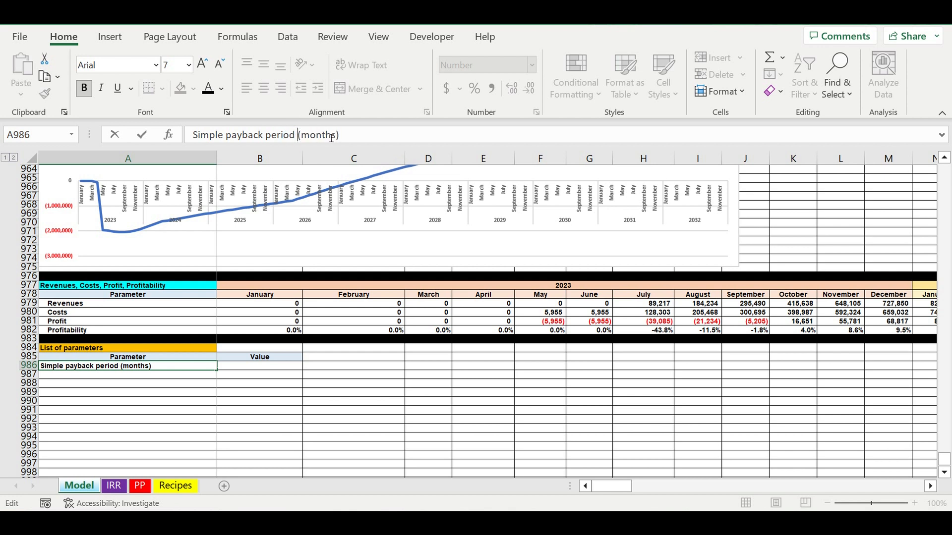
{"action": "key", "text": "Return"}
{"action": "left_click", "coordinate": [123, 367]}
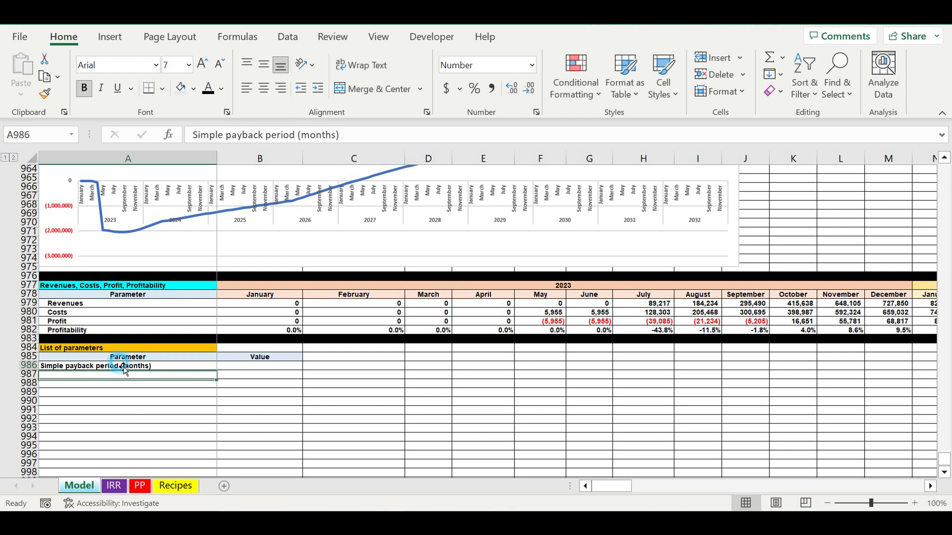
{"action": "left_click_drag", "start_coordinate": [218, 371], "coordinate": [214, 388]}
Link the simple payback period value in B986 to the PP row's total in DR913.
{"action": "left_click", "coordinate": [256, 368]}
{"action": "type", "text": "="}
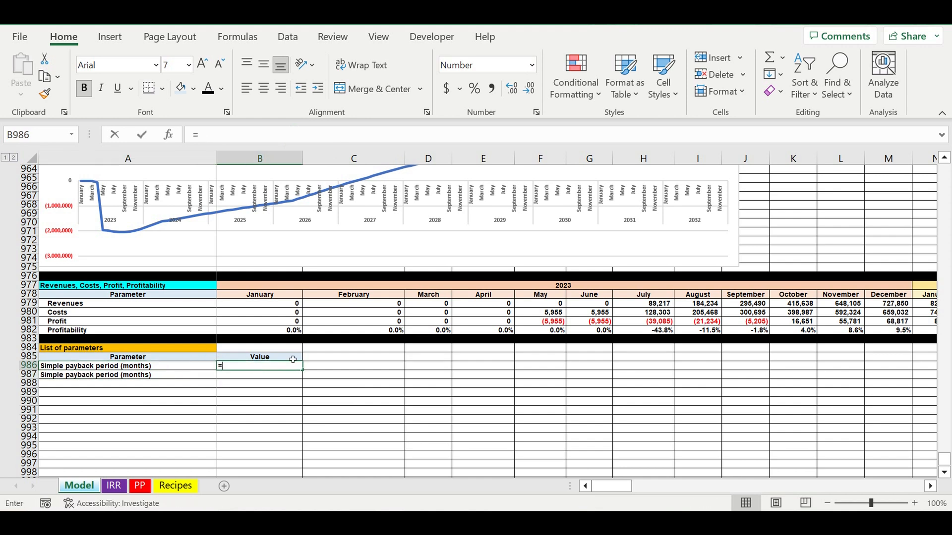
{"action": "scroll", "coordinate": [408, 373], "scroll_direction": "up", "scroll_amount": 9}
{"action": "scroll", "coordinate": [407, 373], "scroll_direction": "up", "scroll_amount": 15}
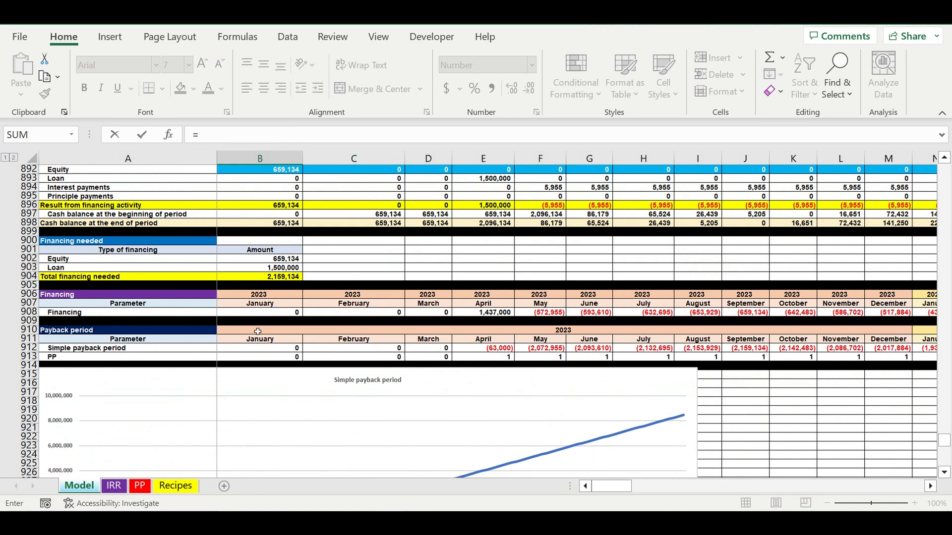
{"action": "scroll", "coordinate": [197, 330], "scroll_direction": "up", "scroll_amount": 3}
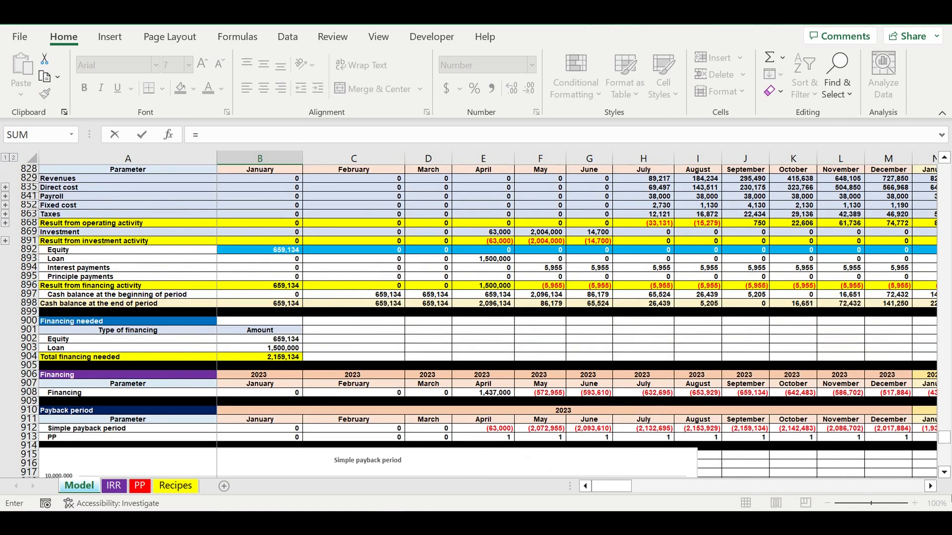
{"action": "left_click", "coordinate": [931, 486]}
{"action": "left_click_drag", "start_coordinate": [613, 487], "coordinate": [916, 481]}
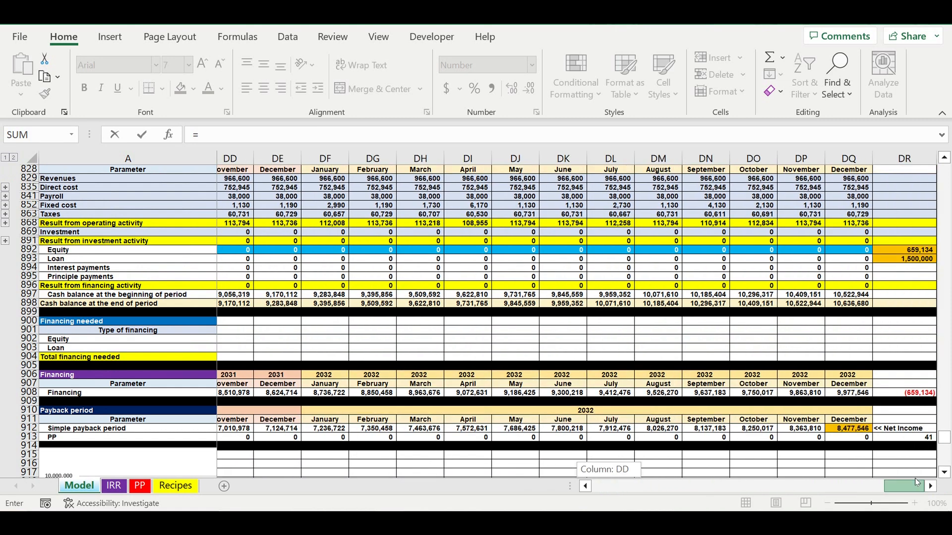
{"action": "left_click", "coordinate": [907, 438]}
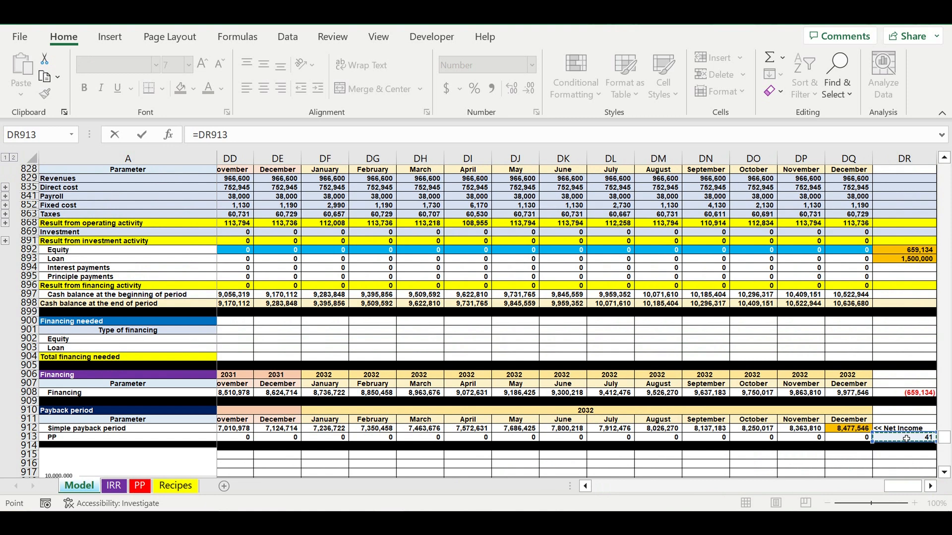
{"action": "key", "text": "Return"}
Change the copied label in A987 to "Discounted payback period (months)".
{"action": "scroll", "coordinate": [273, 337], "scroll_direction": "down", "scroll_amount": 3}
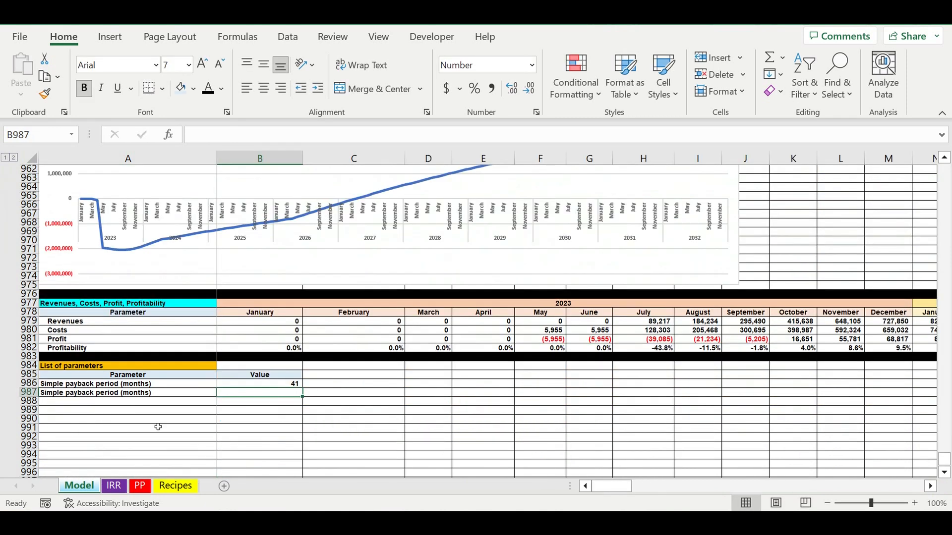
{"action": "left_click", "coordinate": [55, 395]}
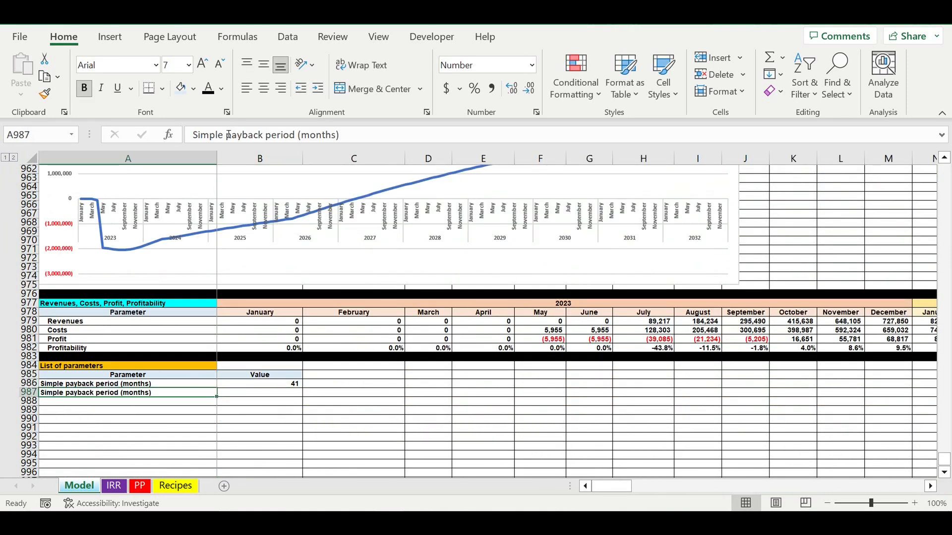
{"action": "left_click_drag", "start_coordinate": [223, 134], "coordinate": [100, 133]}
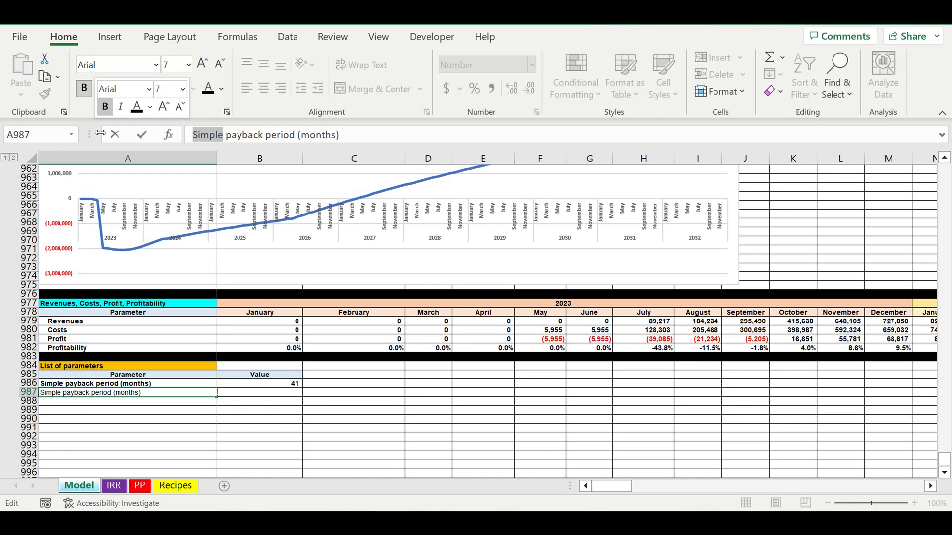
{"action": "type", "text": "Discount"}
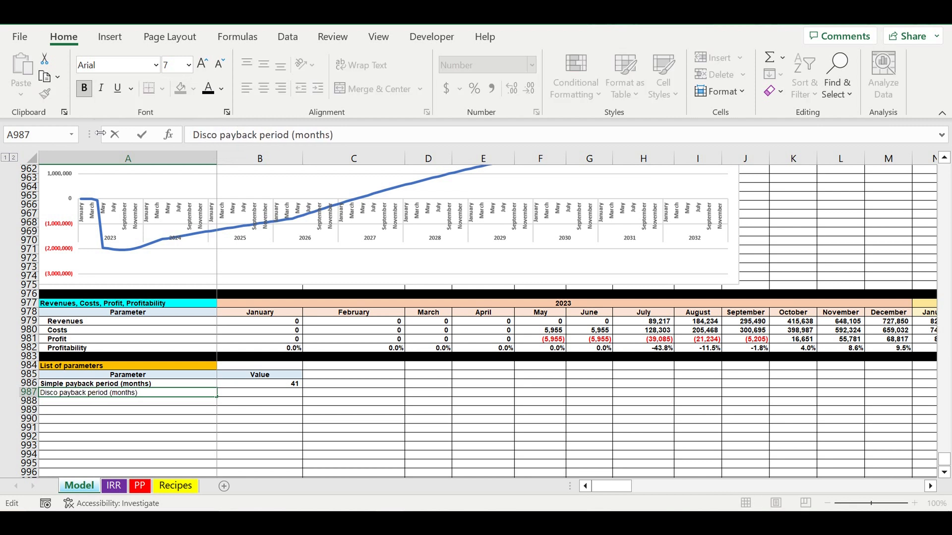
{"action": "type", "text": "ed"}
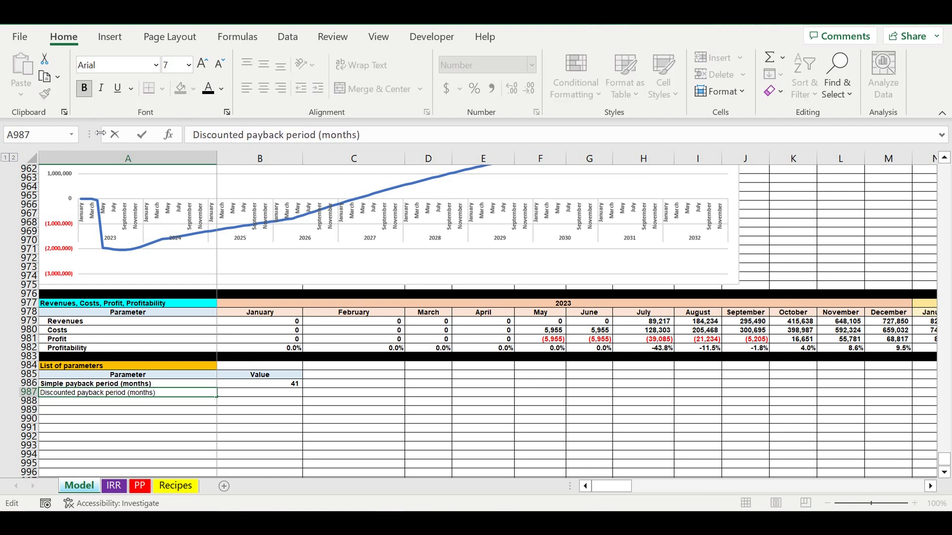
{"action": "key", "text": "Return"}
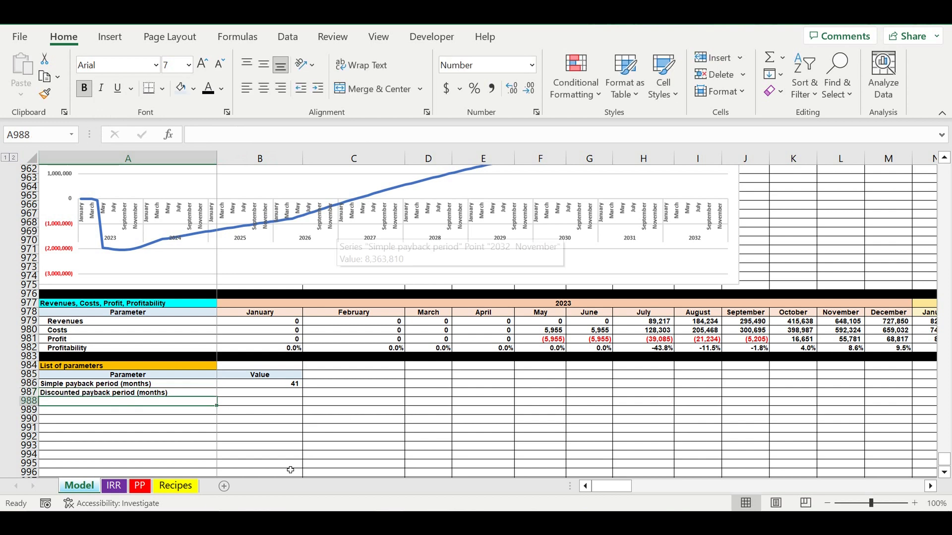
Link the discounted payback period value in B987 to the Discounted Payback period count total in DR949.
{"action": "left_click", "coordinate": [280, 397]}
{"action": "type", "text": "="}
{"action": "scroll", "coordinate": [385, 398], "scroll_direction": "up", "scroll_amount": 11}
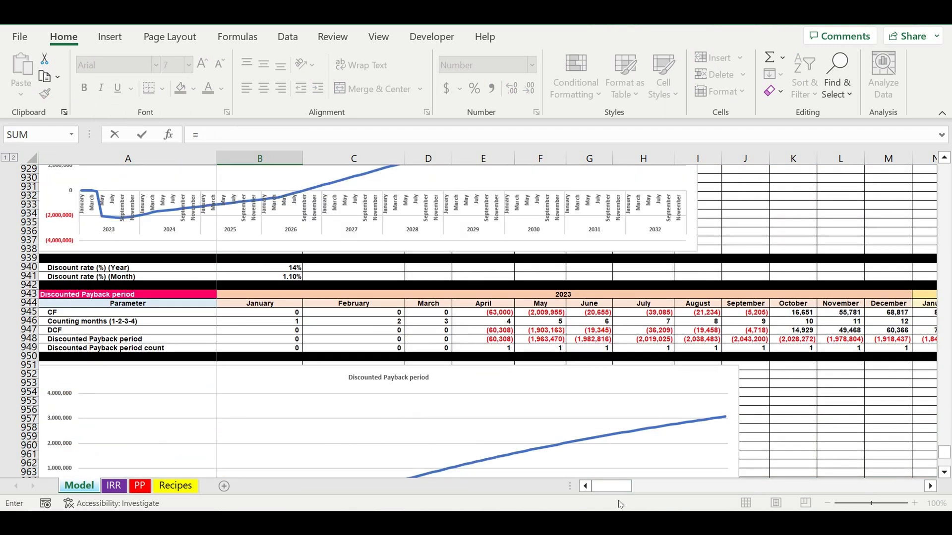
{"action": "left_click_drag", "start_coordinate": [610, 486], "coordinate": [904, 486]}
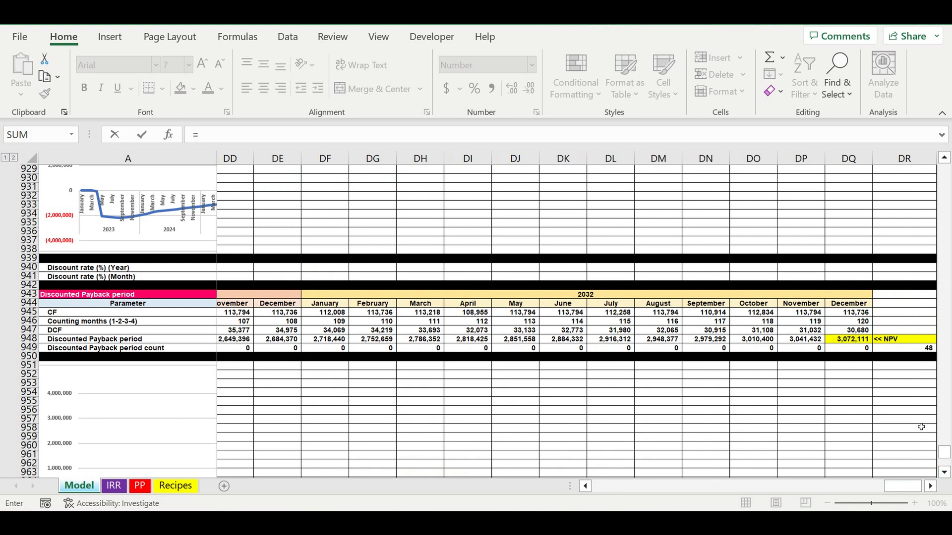
{"action": "left_click", "coordinate": [916, 352]}
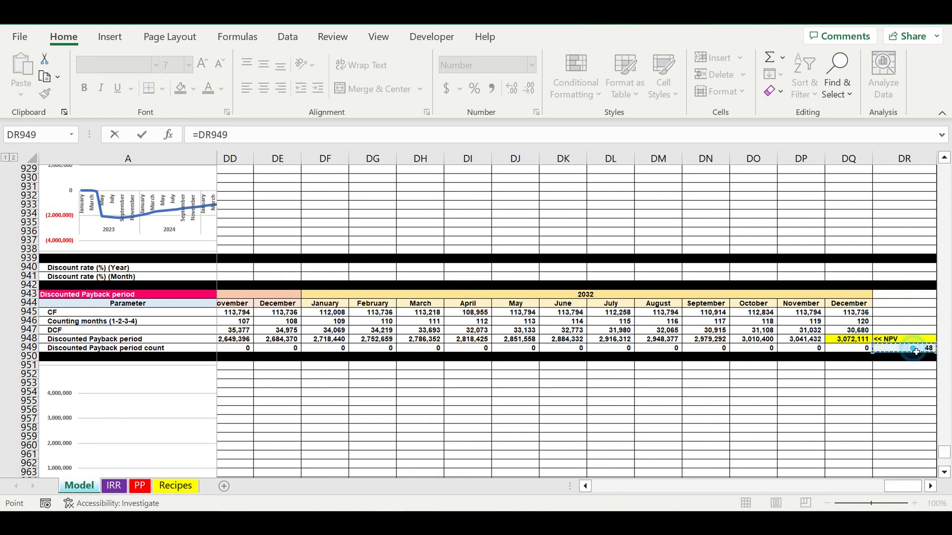
{"action": "key", "text": "Return"}
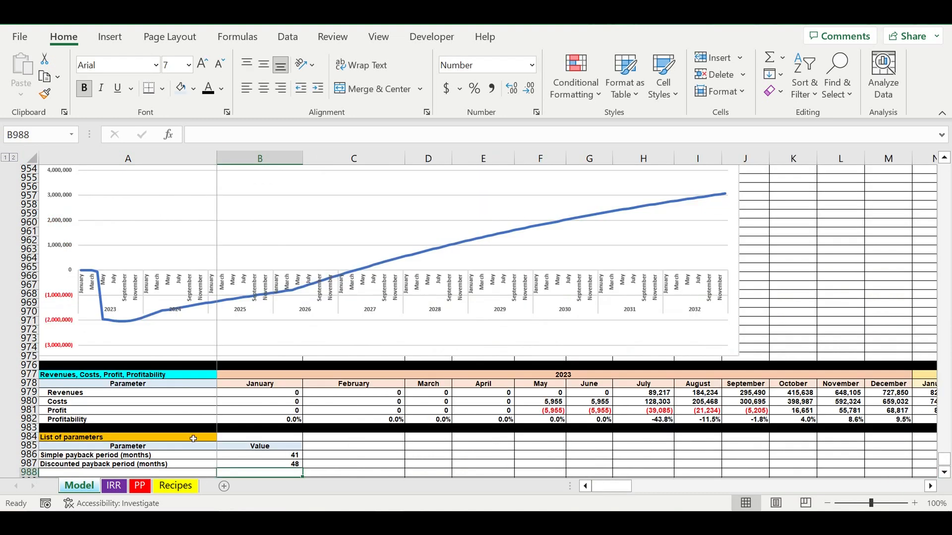
Add the parameter label "Net Income (NI) ($)" in A988, below the discounted payback period.
{"action": "scroll", "coordinate": [192, 436], "scroll_direction": "down", "scroll_amount": 3}
{"action": "left_click", "coordinate": [78, 395]}
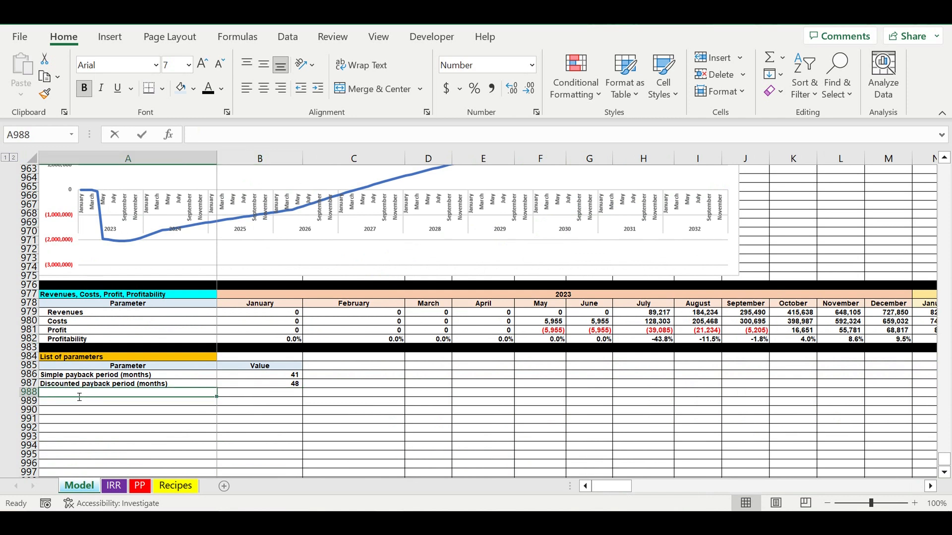
{"action": "type", "text": "Net Income"}
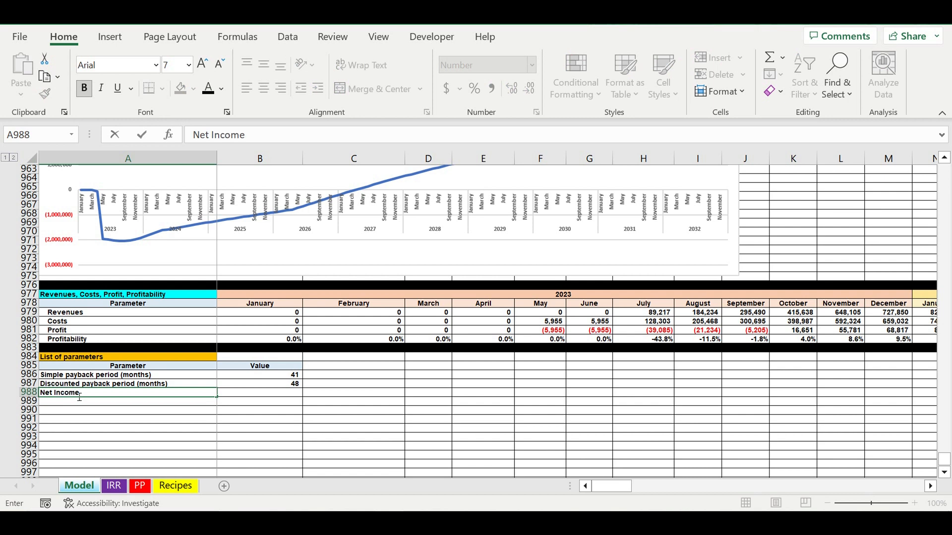
{"action": "key", "text": "Return"}
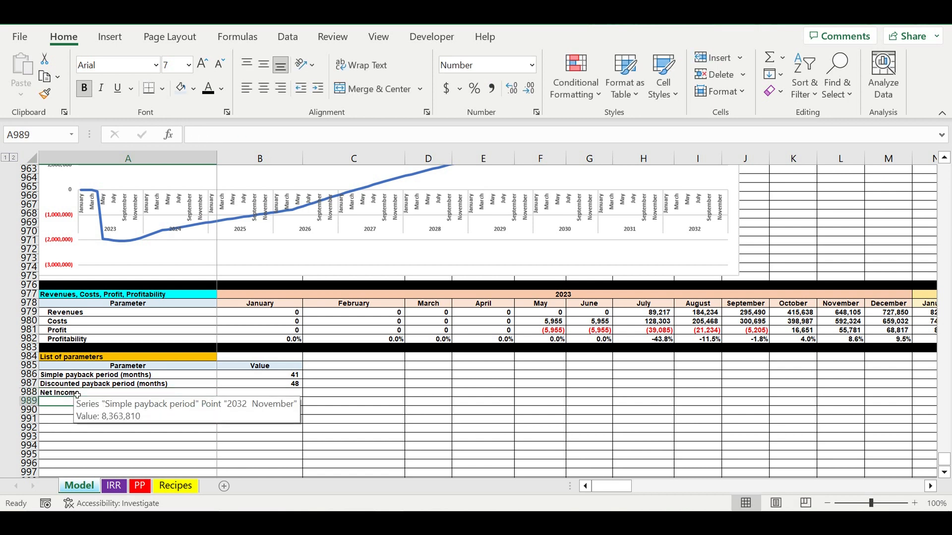
{"action": "left_click", "coordinate": [77, 394]}
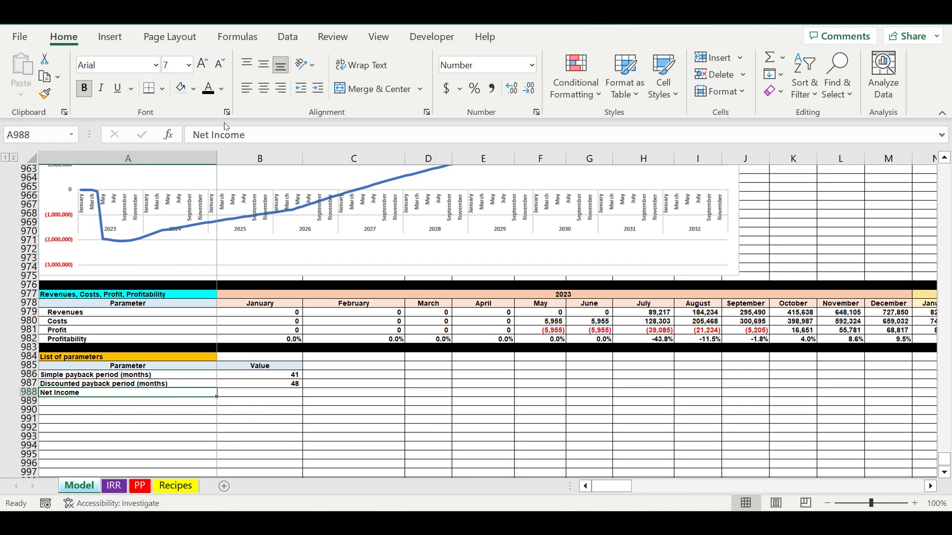
{"action": "left_click", "coordinate": [258, 146]}
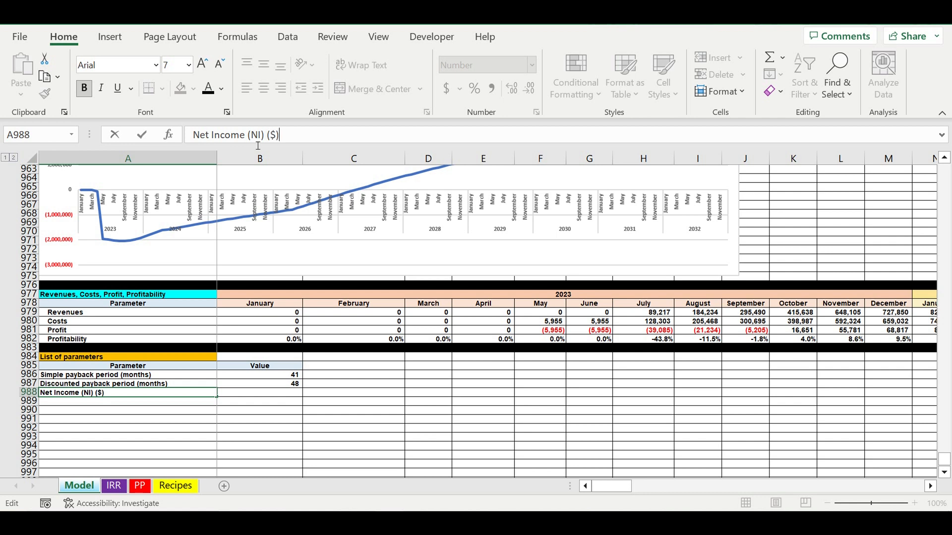
{"action": "key", "text": "Return"}
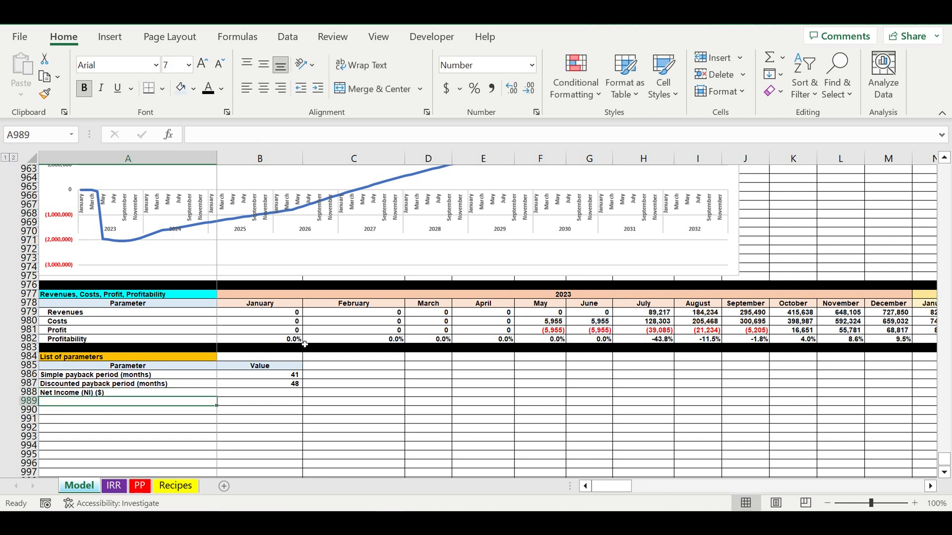
Link the Net Income value in B988 to the December 2032 cell of the Simple payback period row, DQ912.
{"action": "left_click", "coordinate": [272, 393]}
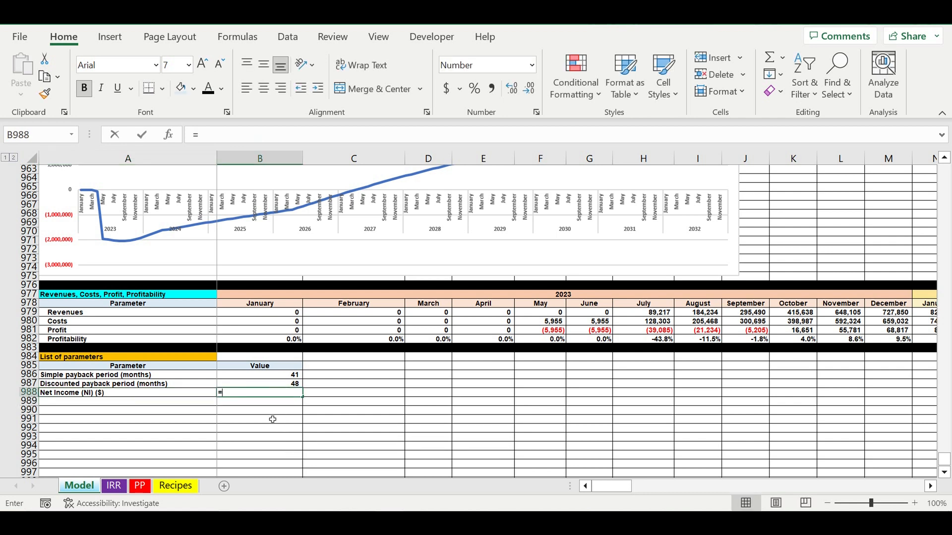
{"action": "type", "text": "="}
{"action": "scroll", "coordinate": [280, 400], "scroll_direction": "up", "scroll_amount": 10}
{"action": "scroll", "coordinate": [288, 395], "scroll_direction": "up", "scroll_amount": 11}
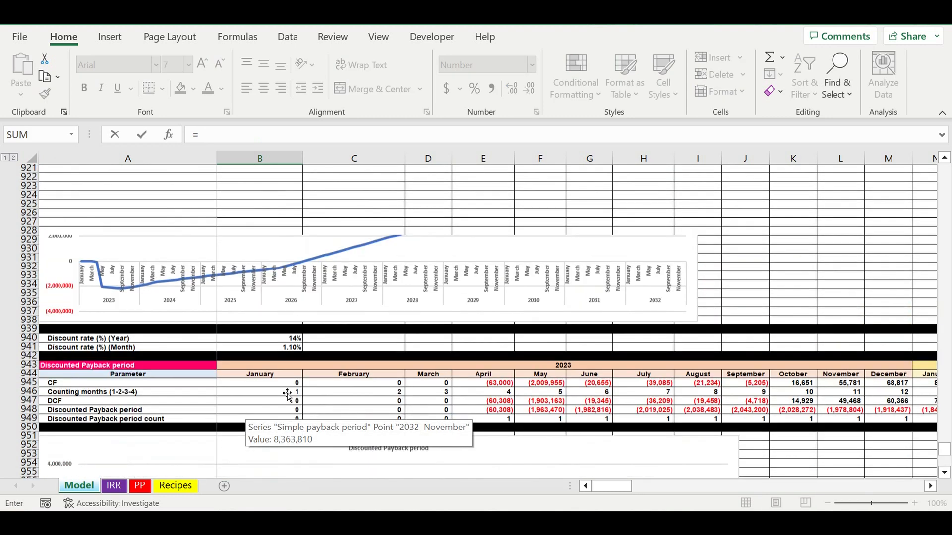
{"action": "scroll", "coordinate": [142, 329], "scroll_direction": "up", "scroll_amount": 2}
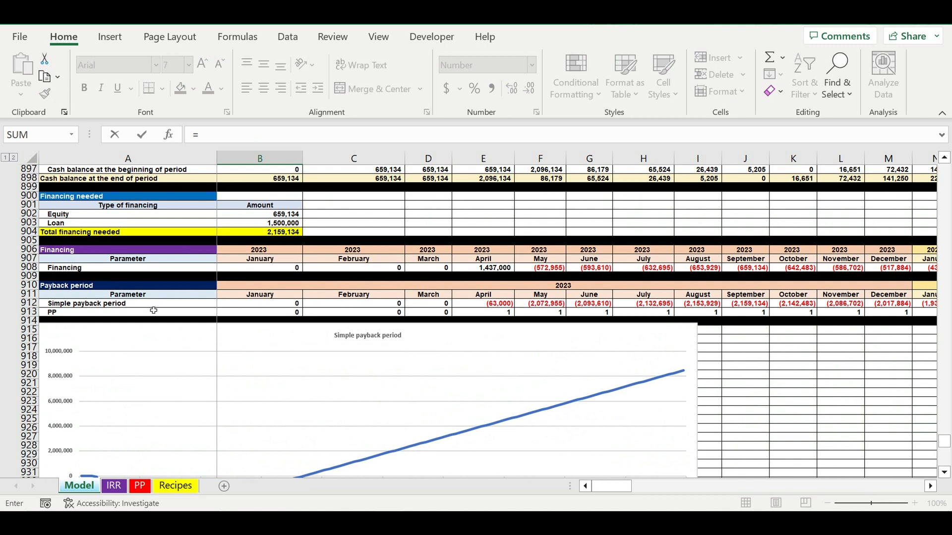
{"action": "left_click_drag", "start_coordinate": [613, 491], "coordinate": [620, 490]}
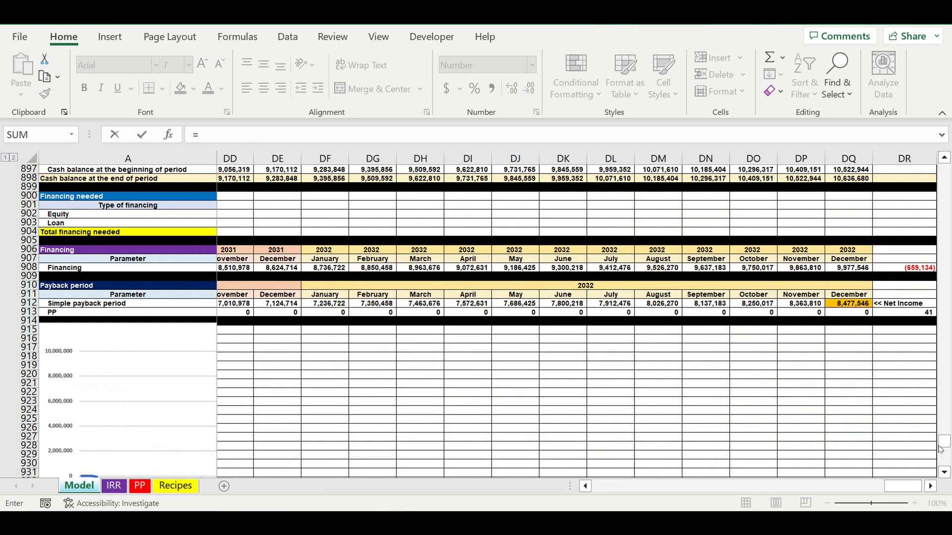
{"action": "left_click", "coordinate": [854, 305]}
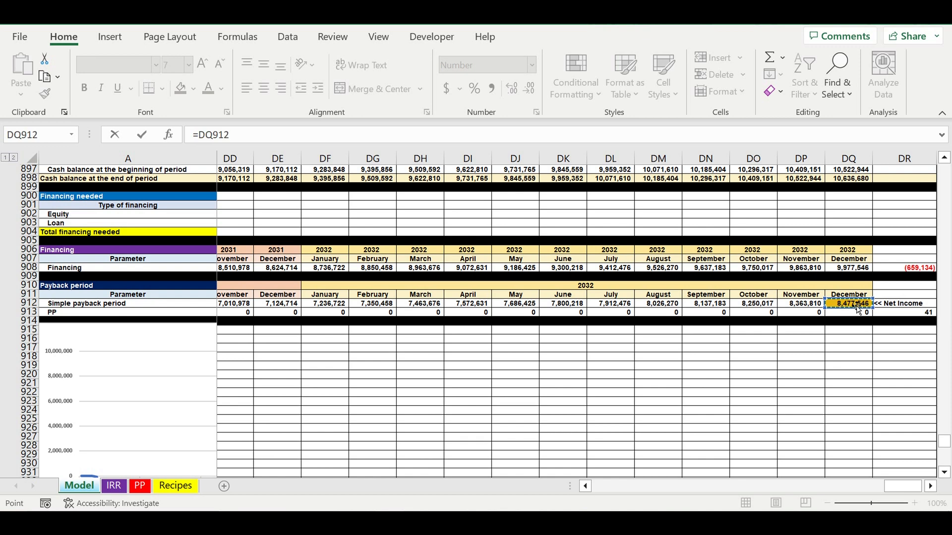
{"action": "key", "text": "Return"}
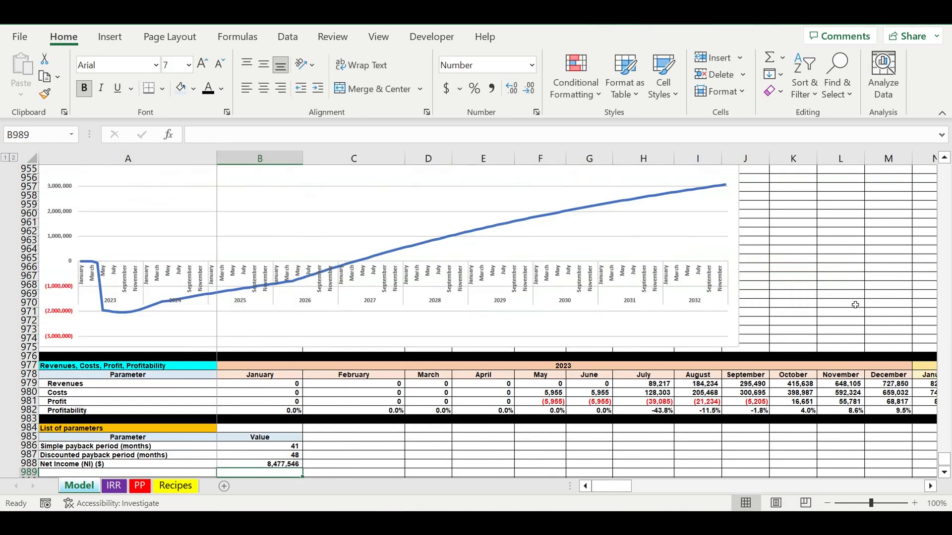
Add the parameter label "Net Present Value" in A989, below Net Income.
{"action": "scroll", "coordinate": [269, 378], "scroll_direction": "down", "scroll_amount": 3}
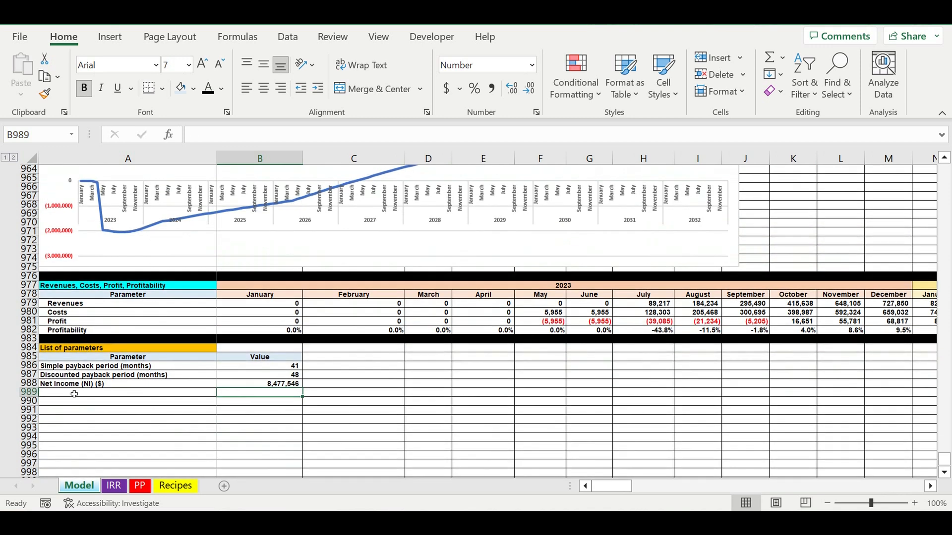
{"action": "left_click", "coordinate": [74, 394]}
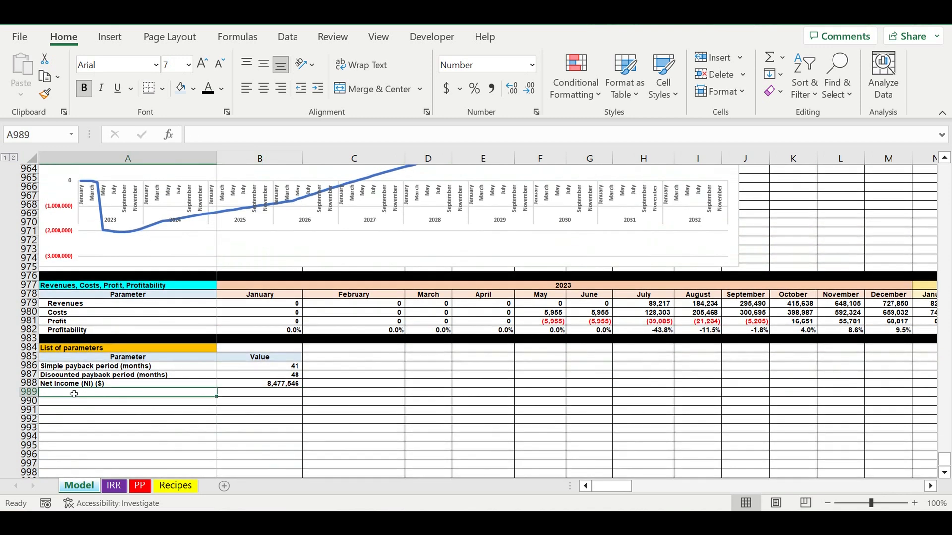
{"action": "type", "text": "N"}
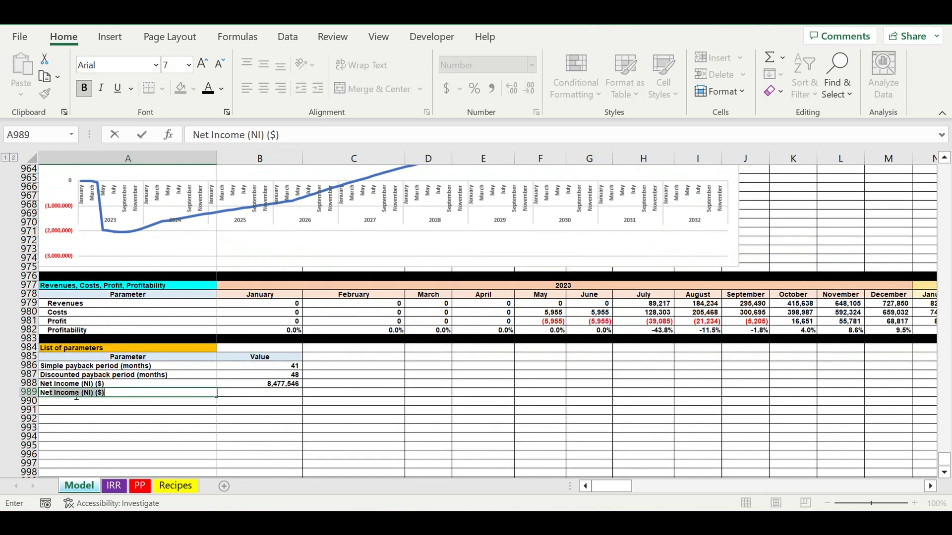
{"action": "type", "text": "et Present Value"}
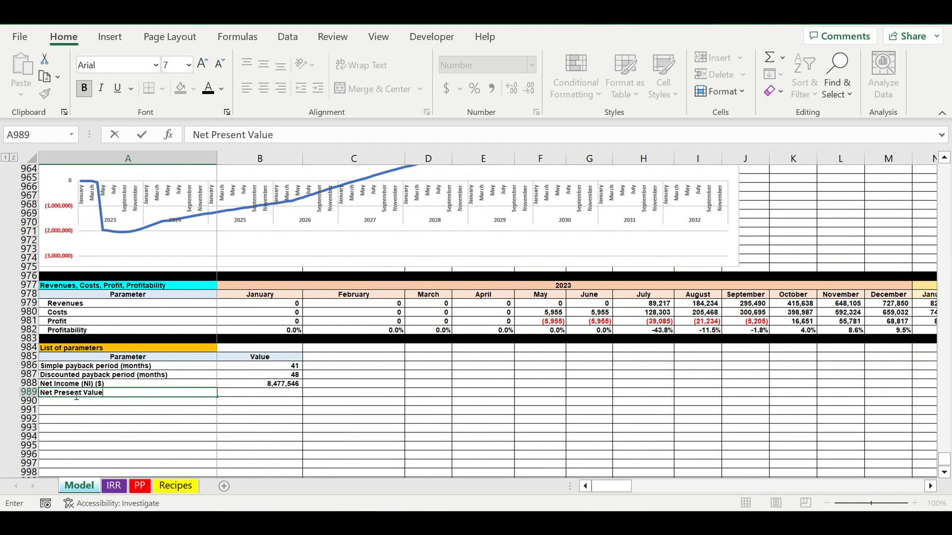
{"action": "key", "text": "Up"}
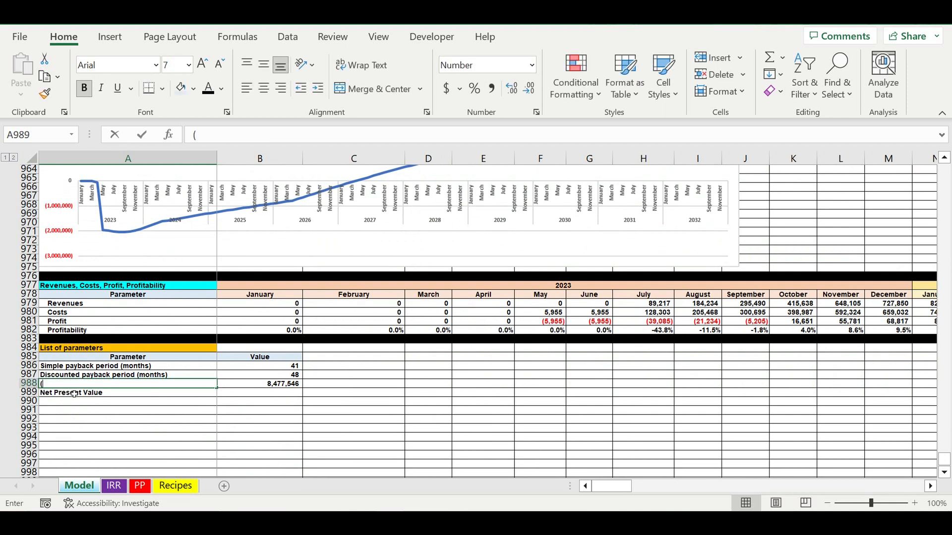
{"action": "type", "text": "("}
{"action": "key", "text": "Return"}
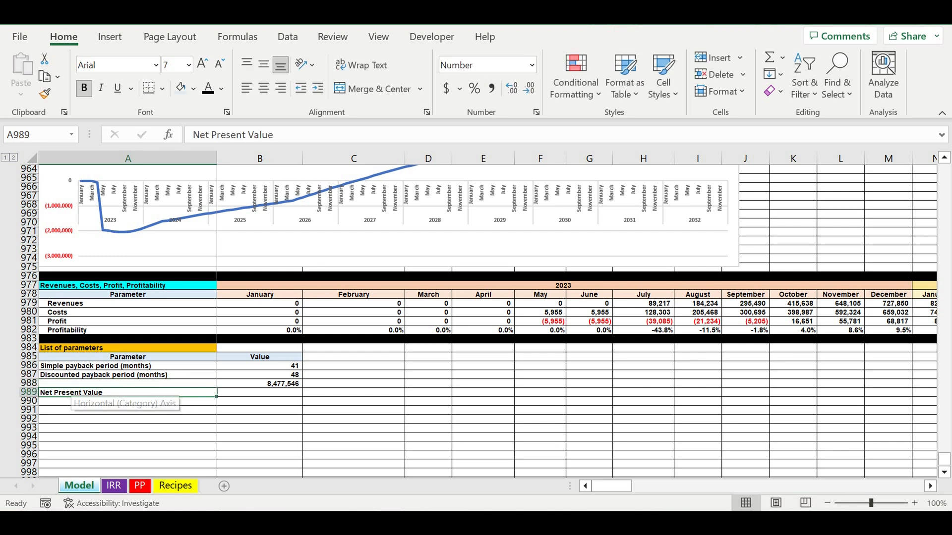
{"action": "key", "text": "ctrl+z"}
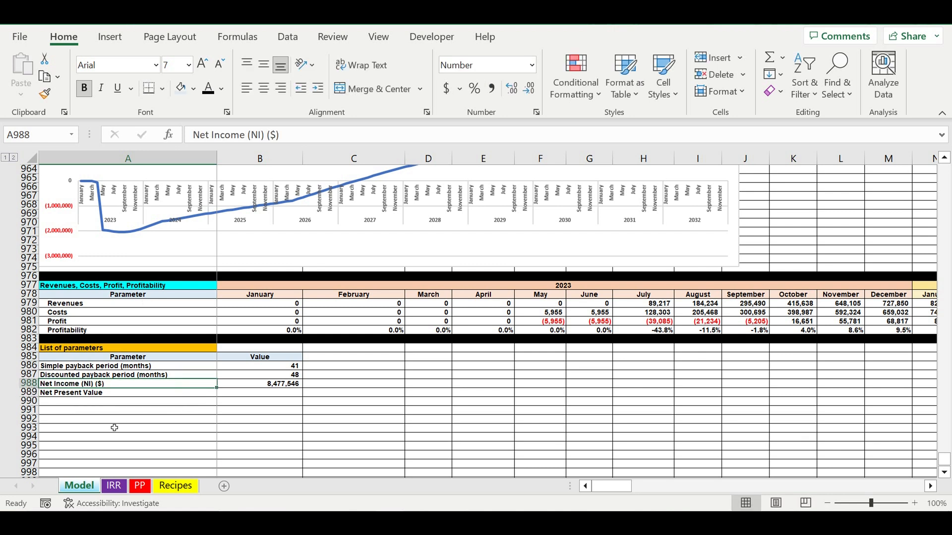
Extend the label in A989 to "Net Present Value (NPV) ($)".
{"action": "left_click", "coordinate": [95, 395]}
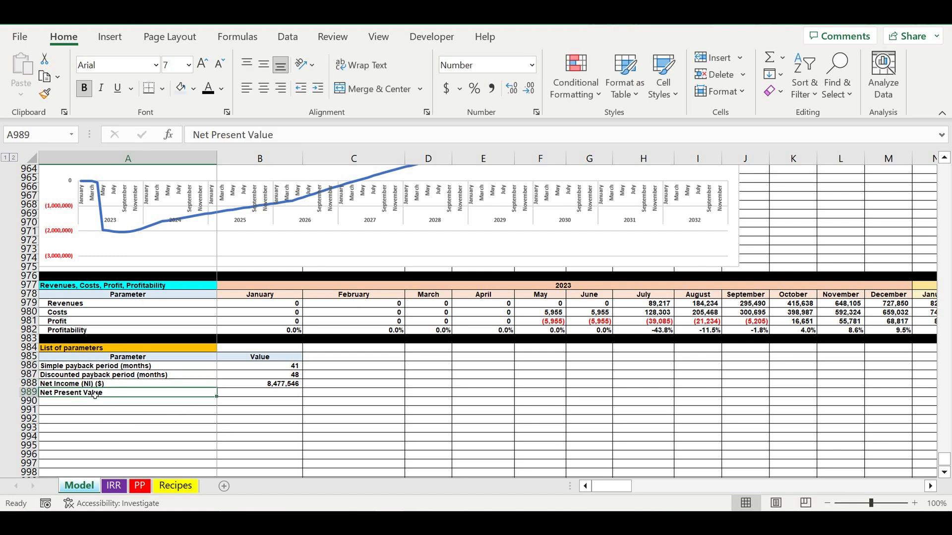
{"action": "left_click", "coordinate": [295, 141]}
{"action": "type", "text": "NPV"}
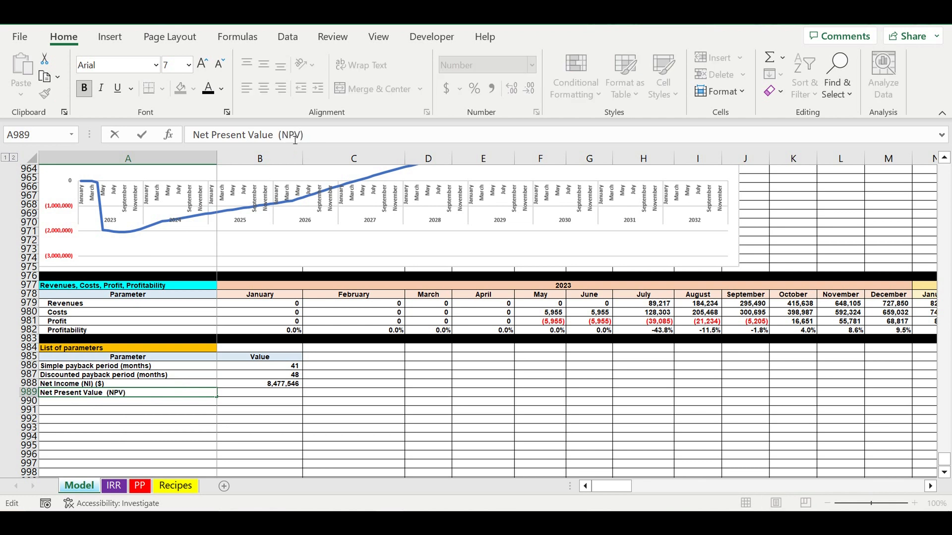
{"action": "type", "text": ") ($)"}
{"action": "key", "text": "Return"}
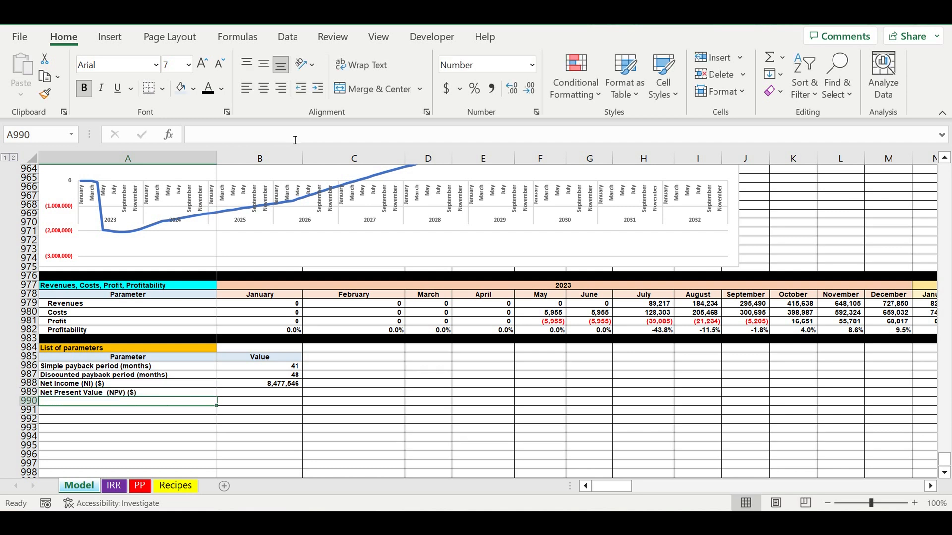
Link the Net Present Value in B989 to the December 2032 cell of the Discounted Payback period row, DQ948.
{"action": "left_click", "coordinate": [282, 393]}
{"action": "type", "text": "="}
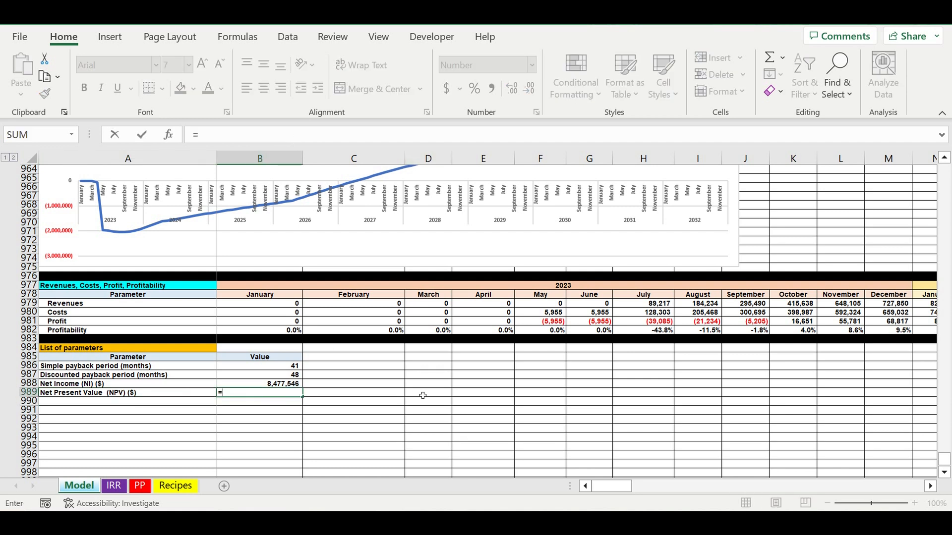
{"action": "scroll", "coordinate": [424, 395], "scroll_direction": "up", "scroll_amount": 9}
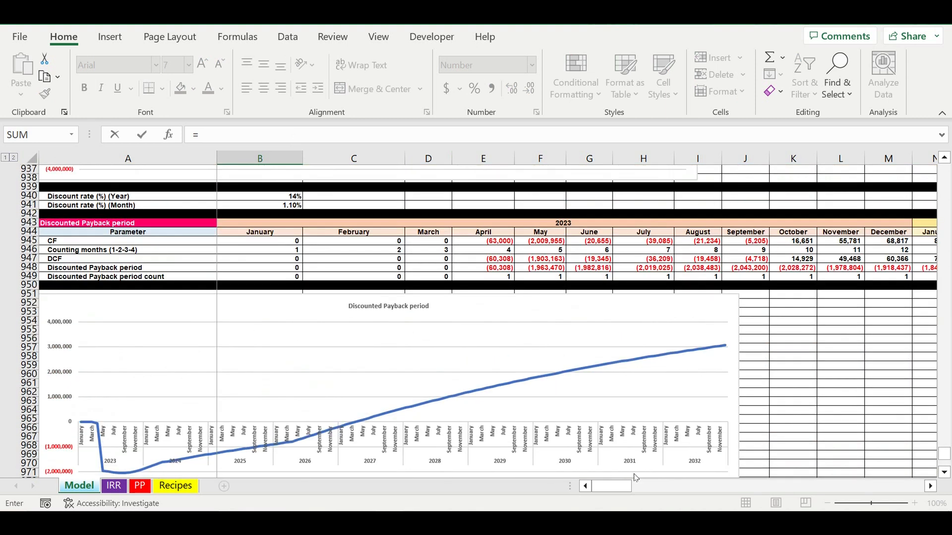
{"action": "left_click_drag", "start_coordinate": [612, 486], "coordinate": [902, 483]}
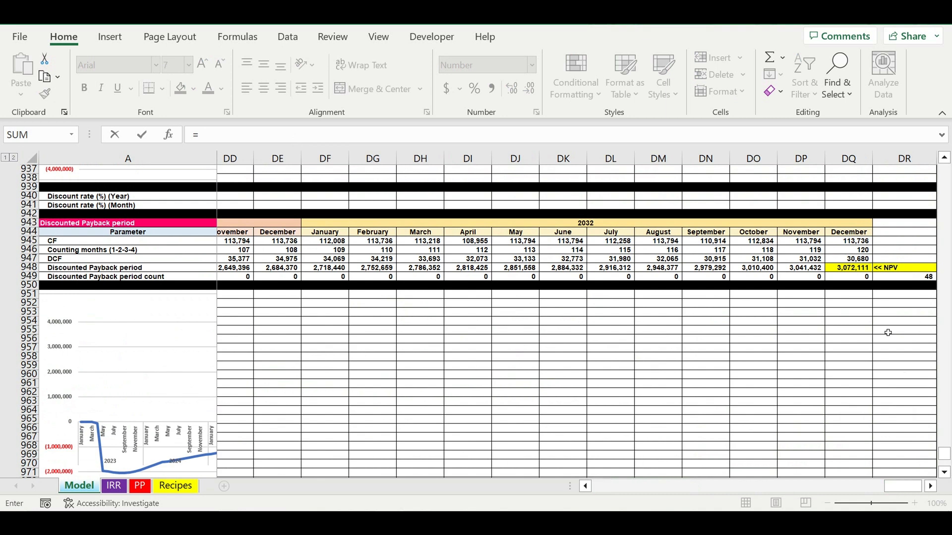
{"action": "left_click", "coordinate": [850, 270]}
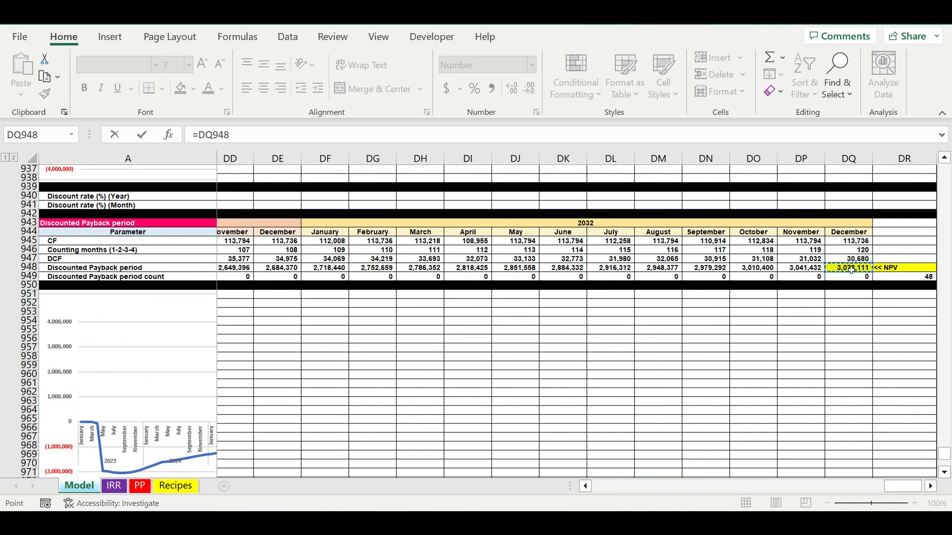
{"action": "key", "text": "Return"}
Add the parameter label "Profitability Index (PI)" in A990, below Net Present Value.
{"action": "scroll", "coordinate": [569, 359], "scroll_direction": "down", "scroll_amount": 3}
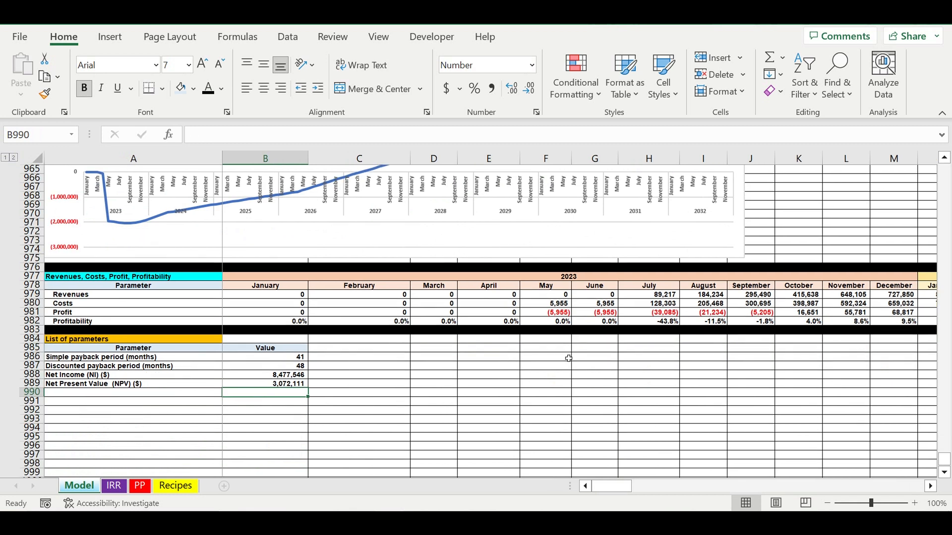
{"action": "left_click", "coordinate": [88, 394]}
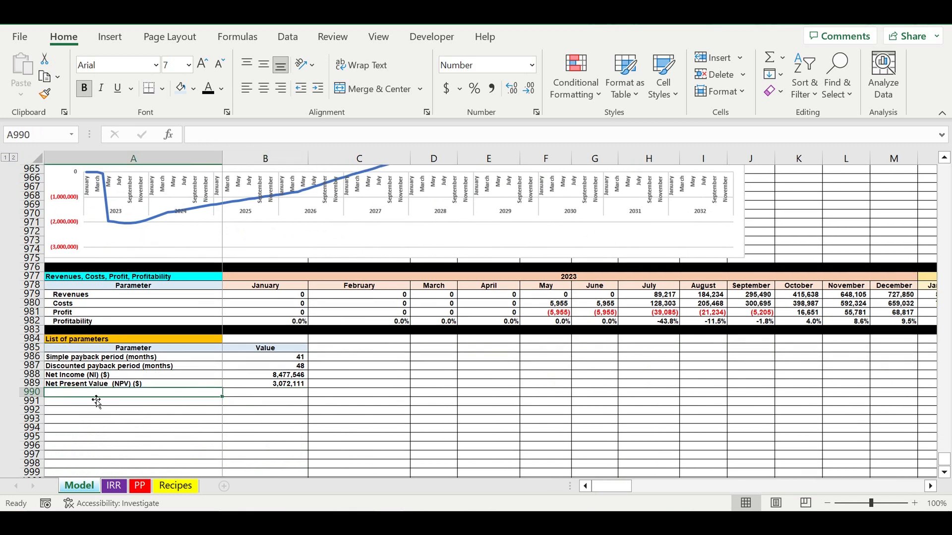
{"action": "type", "text": "Prof"}
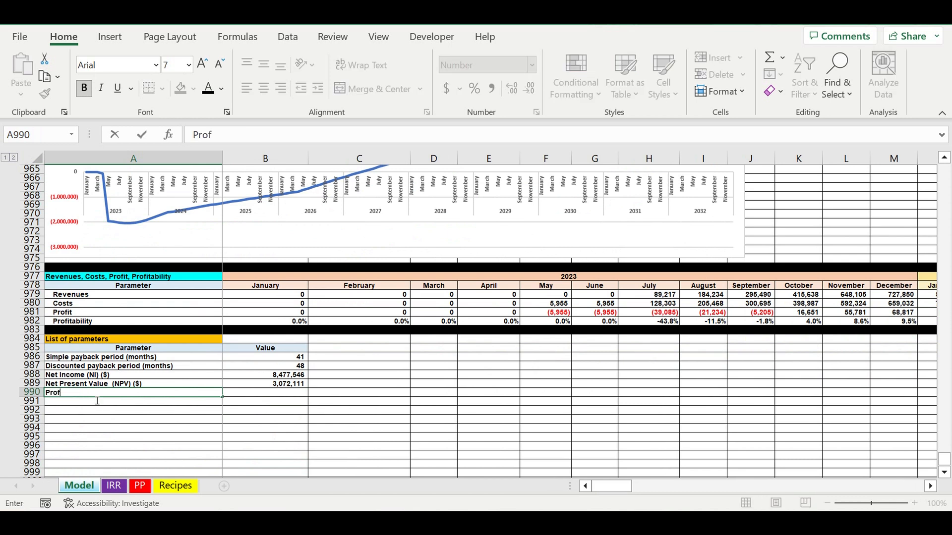
{"action": "type", "text": "itability Inde"}
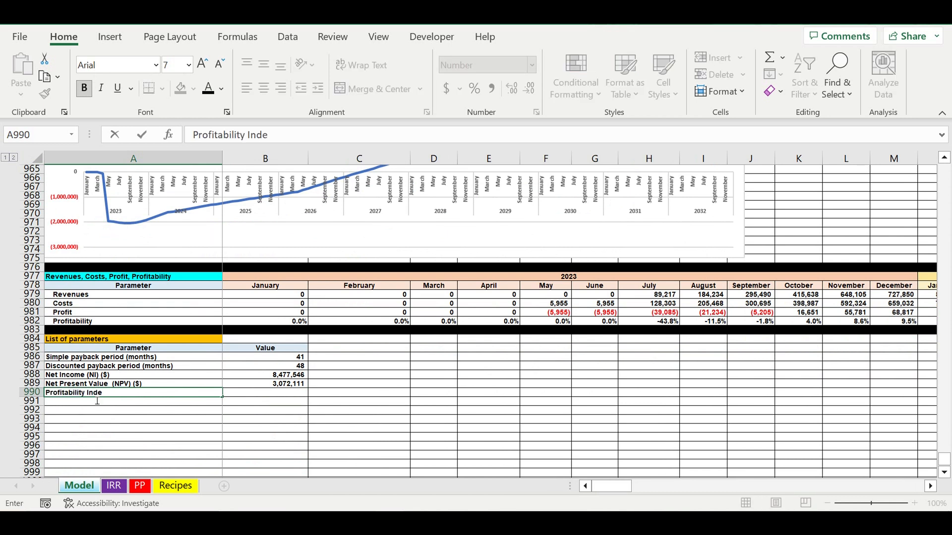
{"action": "type", "text": "x (PI"}
{"action": "key", "text": "Return"}
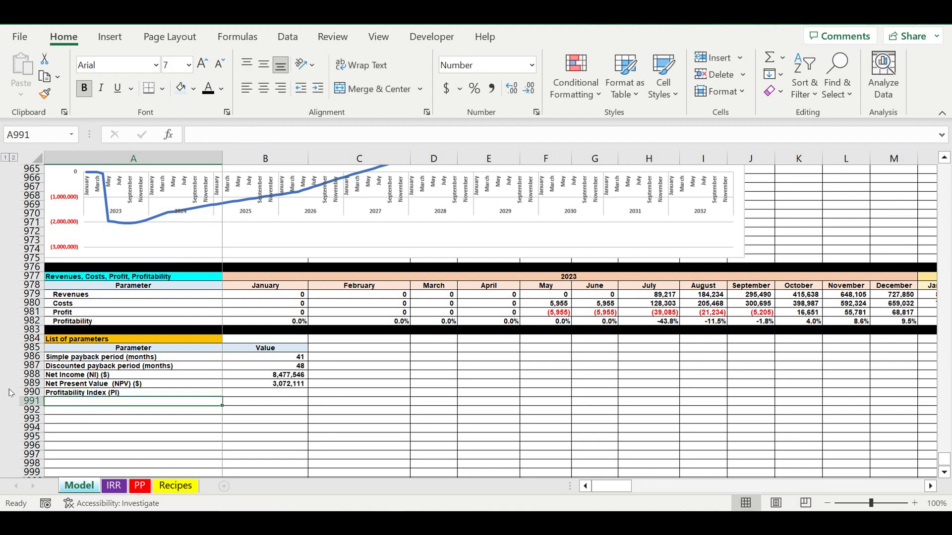
Calculate the Profitability Index in B990 from NPV and total financing needed with the formula =1+(B989/B904).
{"action": "left_click", "coordinate": [254, 396]}
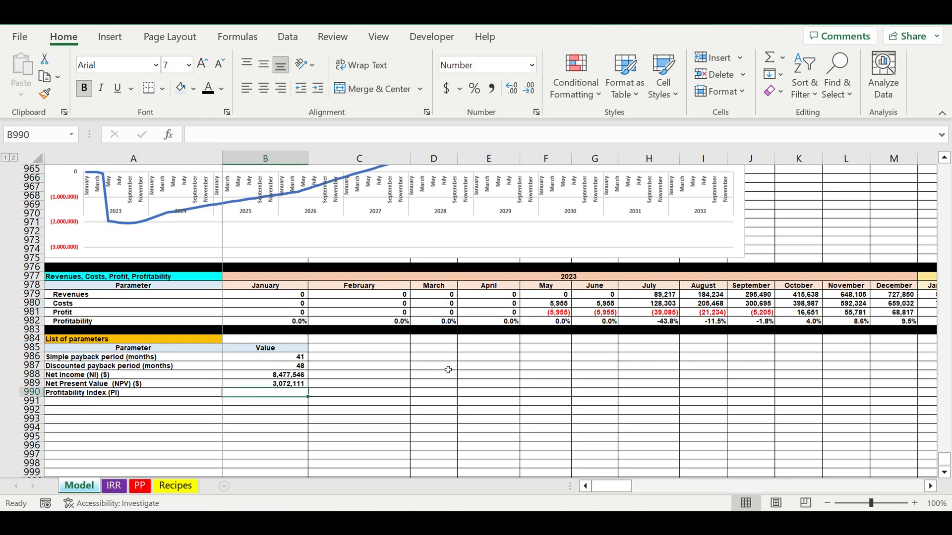
{"action": "type", "text": "=1+("}
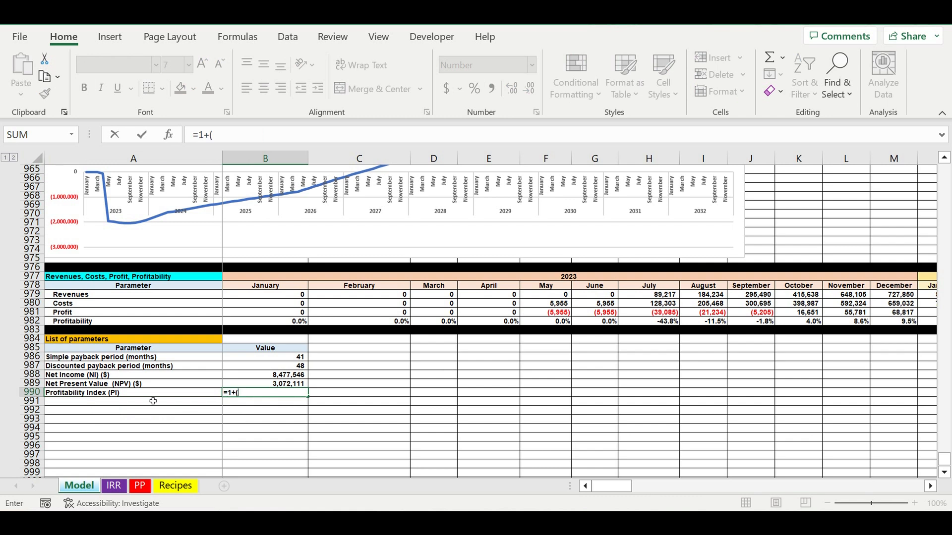
{"action": "left_click", "coordinate": [261, 384]}
{"action": "type", "text": "/"}
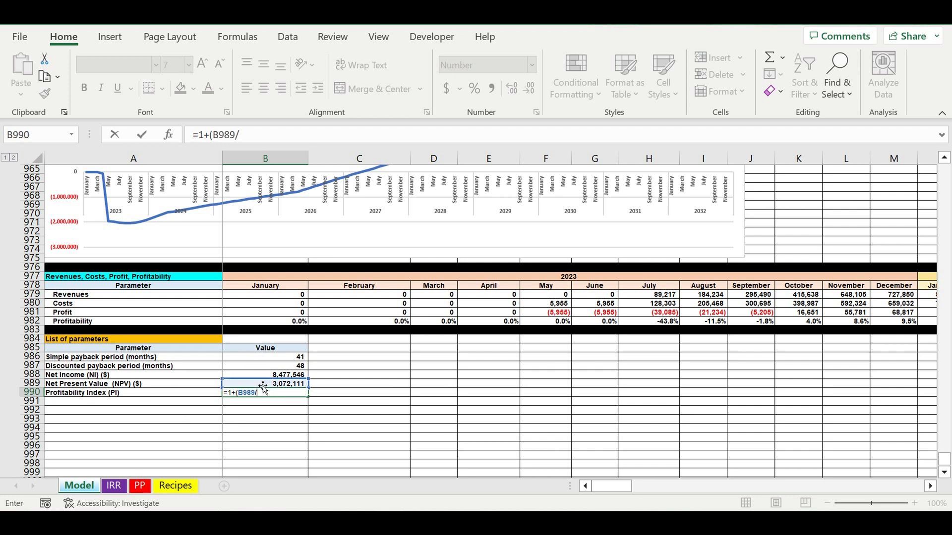
{"action": "scroll", "coordinate": [263, 386], "scroll_direction": "up", "scroll_amount": 12}
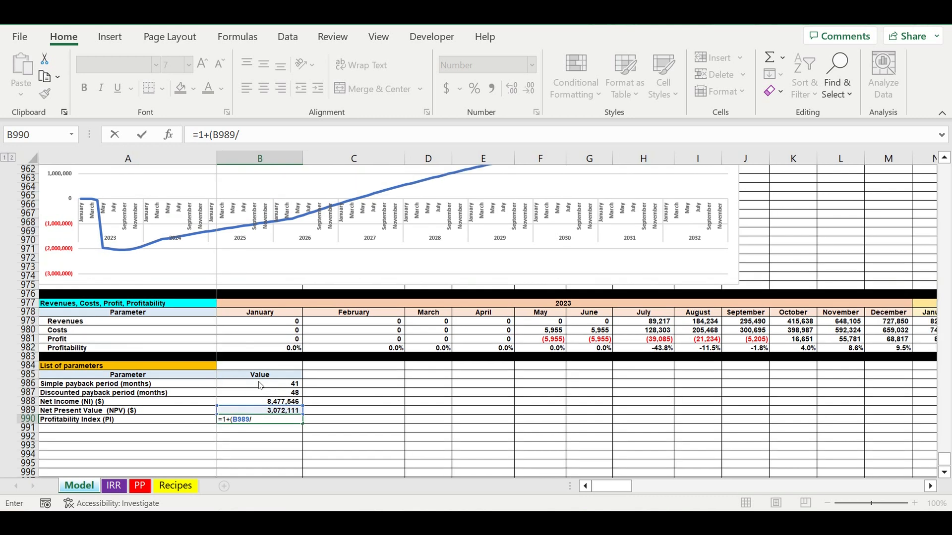
{"action": "scroll", "coordinate": [267, 389], "scroll_direction": "up", "scroll_amount": 12}
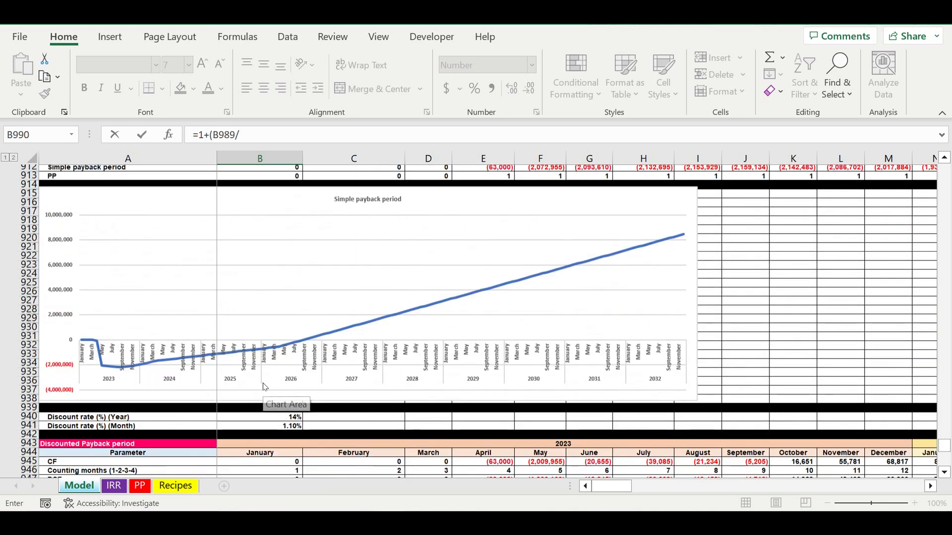
{"action": "scroll", "coordinate": [267, 389], "scroll_direction": "up", "scroll_amount": 1}
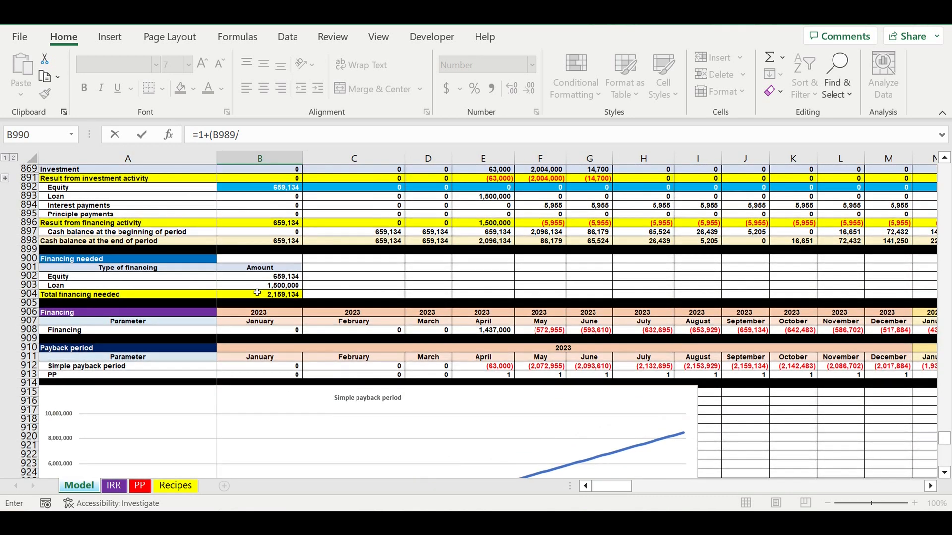
{"action": "left_click", "coordinate": [250, 297]}
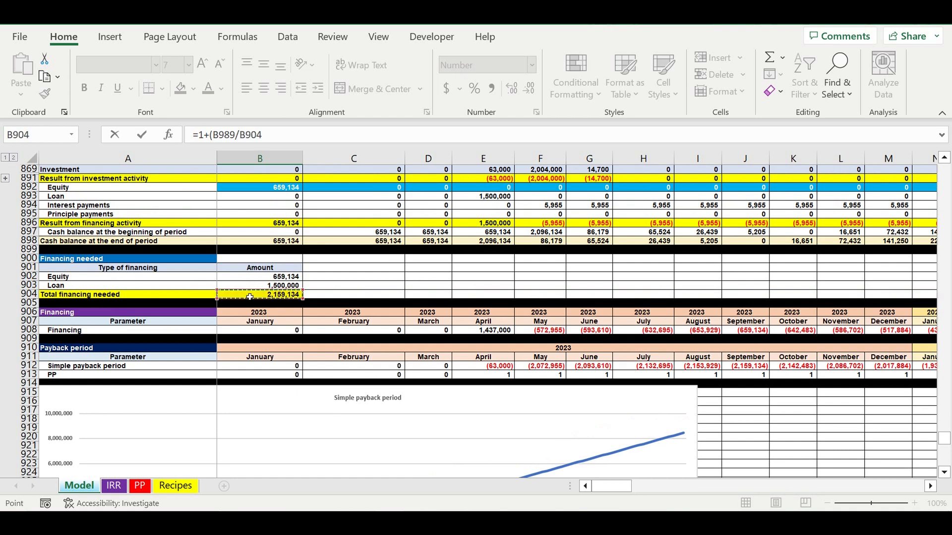
{"action": "type", "text": ")"}
{"action": "key", "text": "Return"}
Format the Profitability Index value in B990 to show two decimal places.
{"action": "left_click", "coordinate": [293, 465]}
{"action": "left_click", "coordinate": [511, 88]}
{"action": "left_click", "coordinate": [511, 87]}
Add the parameter label "Internal Rate of Return (%)" in A991, below Profitability Index.
{"action": "scroll", "coordinate": [436, 373], "scroll_direction": "down", "scroll_amount": 3}
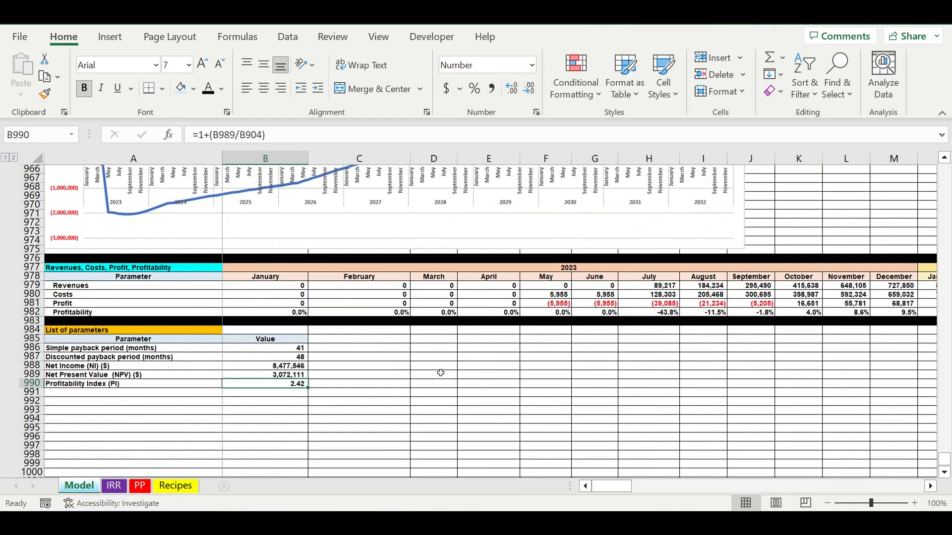
{"action": "left_click", "coordinate": [72, 394]}
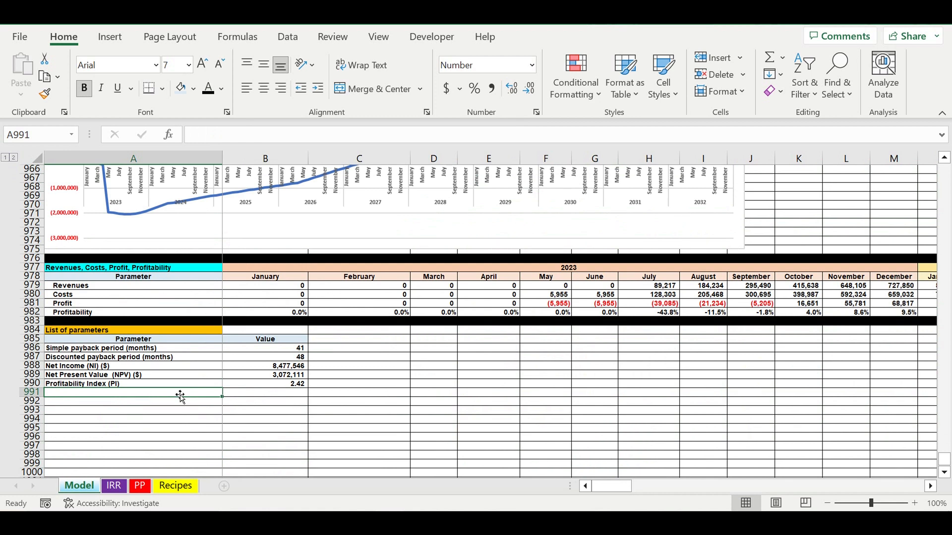
{"action": "type", "text": "Intern"}
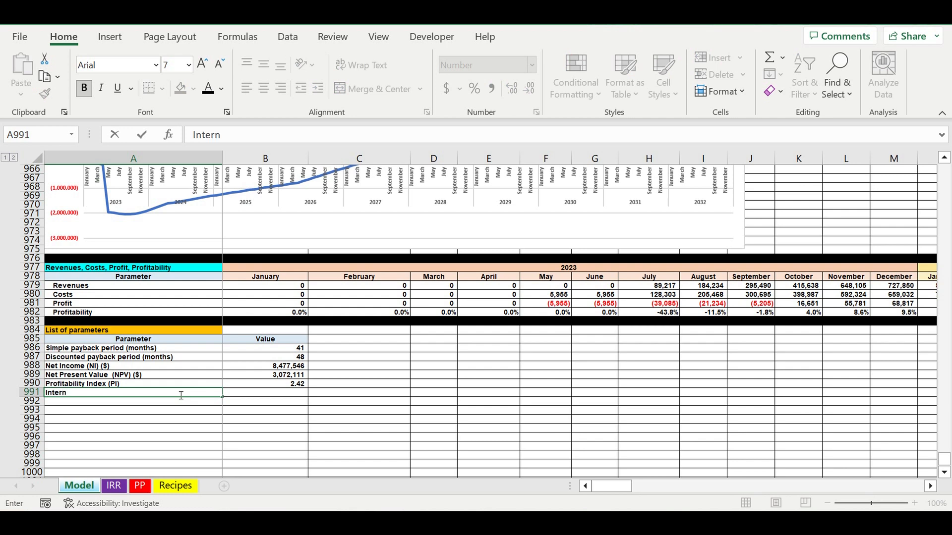
{"action": "type", "text": "al Rate of Return (%"}
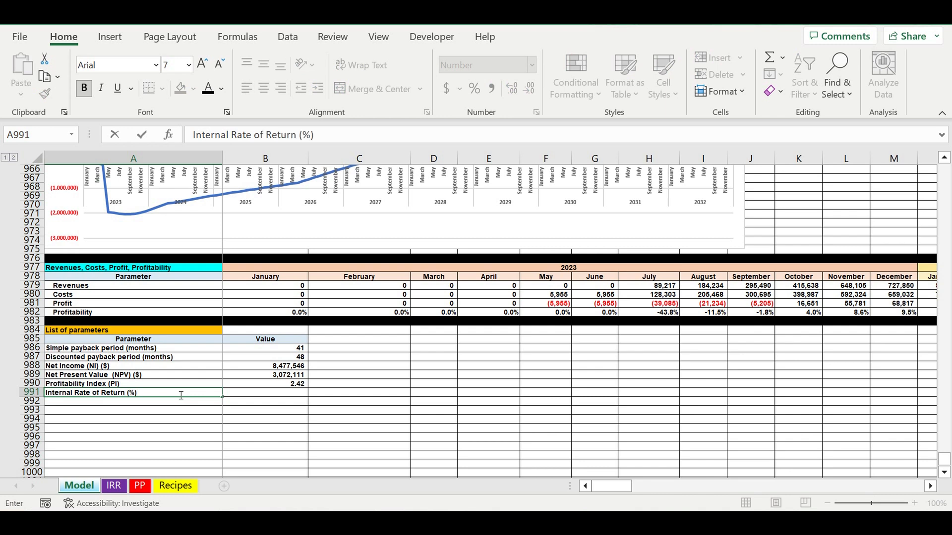
{"action": "key", "text": "Return"}
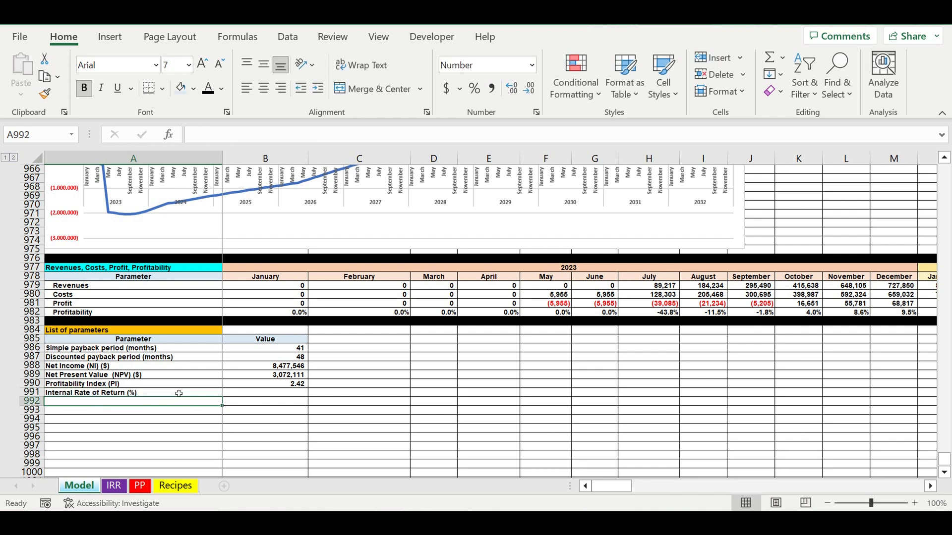
Link the Internal Rate of Return in B991 to cell B3 of the IRR sheet and format it as a percentage.
{"action": "left_click", "coordinate": [265, 395]}
{"action": "type", "text": "="}
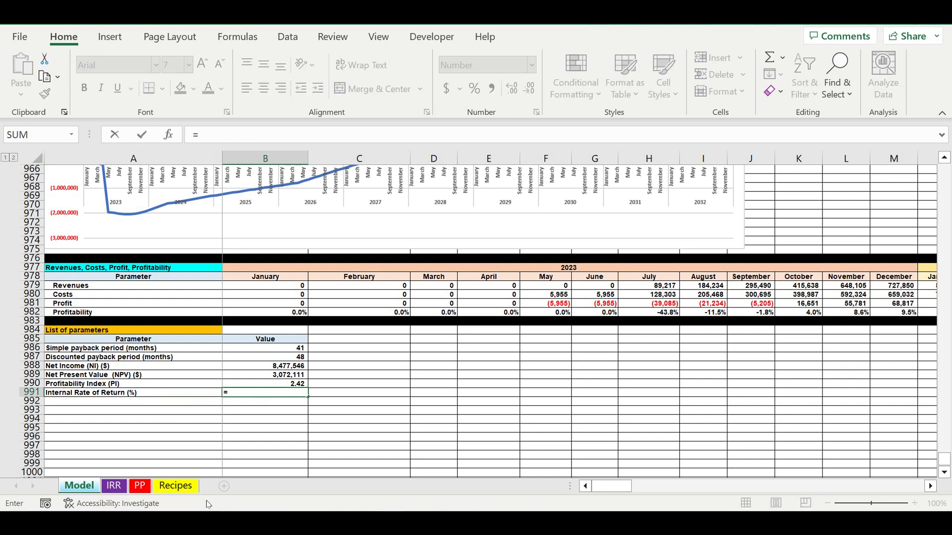
{"action": "left_click", "coordinate": [111, 489]}
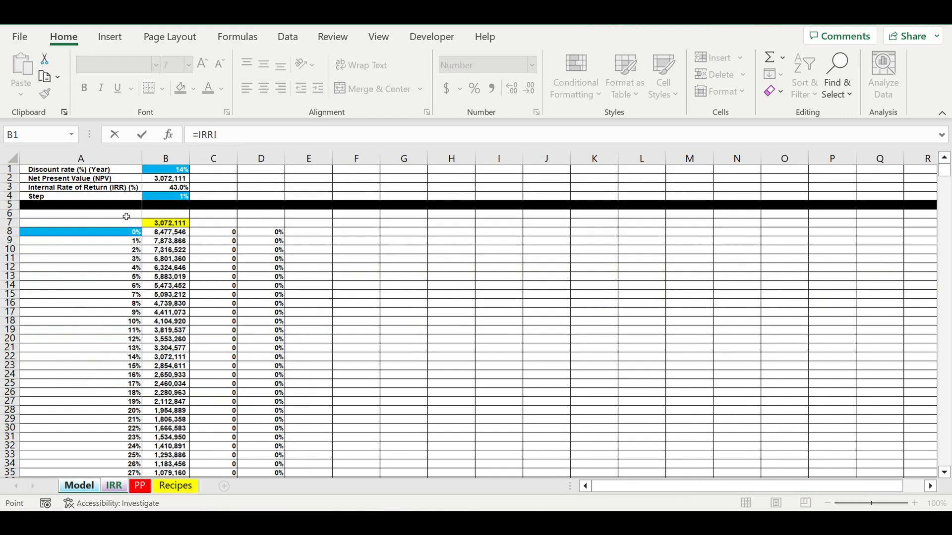
{"action": "left_click", "coordinate": [157, 190]}
{"action": "key", "text": "Return"}
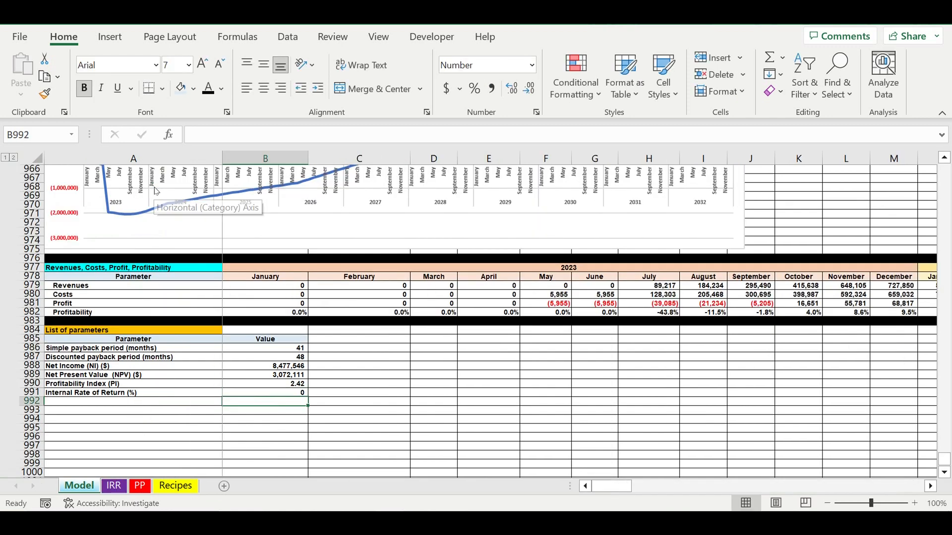
{"action": "left_click", "coordinate": [296, 394]}
{"action": "left_click", "coordinate": [474, 87]}
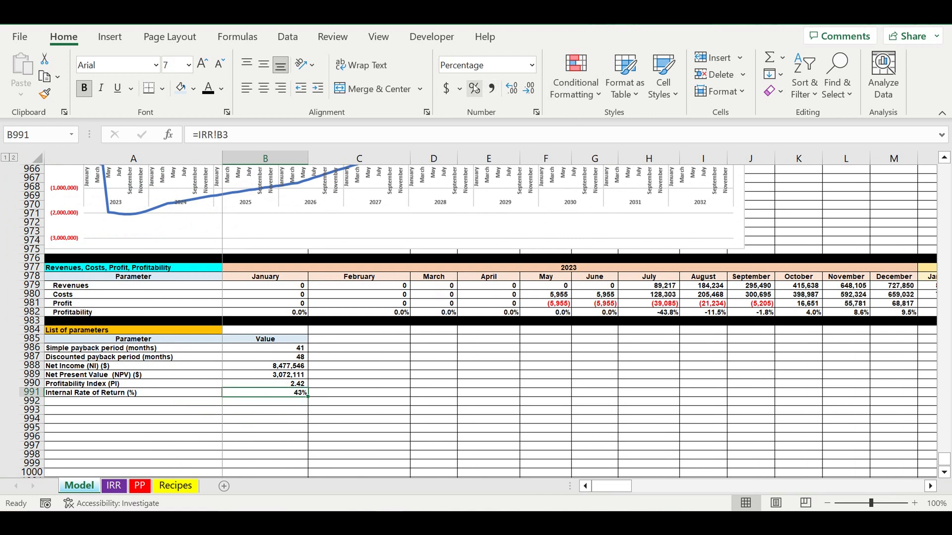
{"action": "left_click", "coordinate": [481, 420]}
Add the parameter label "Cash balance at the end of project ($)" in A992, below Internal Rate of Return.
{"action": "left_click", "coordinate": [88, 405]}
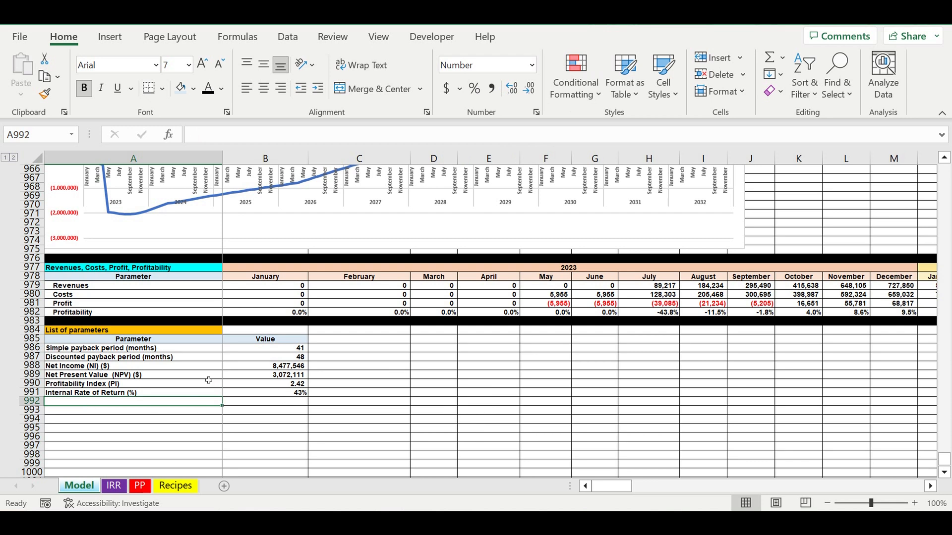
{"action": "type", "text": "Cash"}
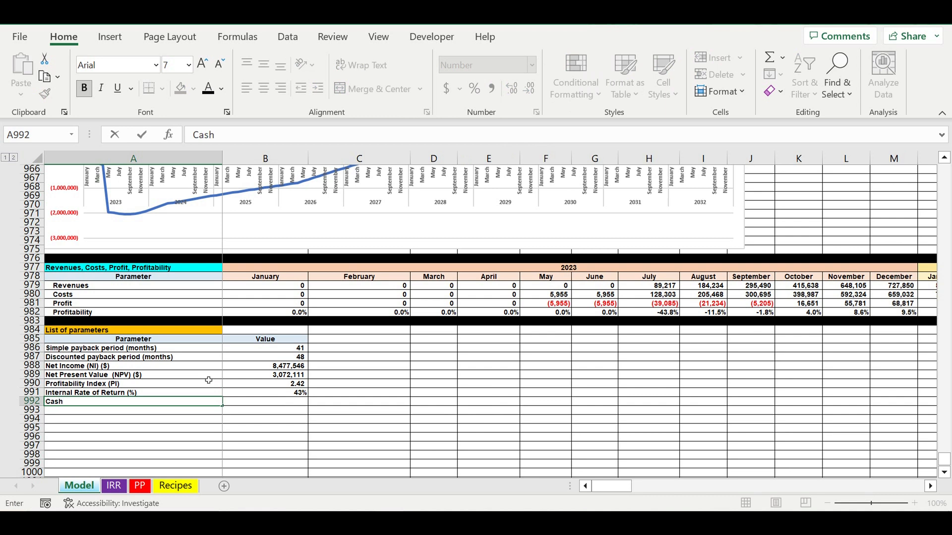
{"action": "type", "text": " balance at the en"}
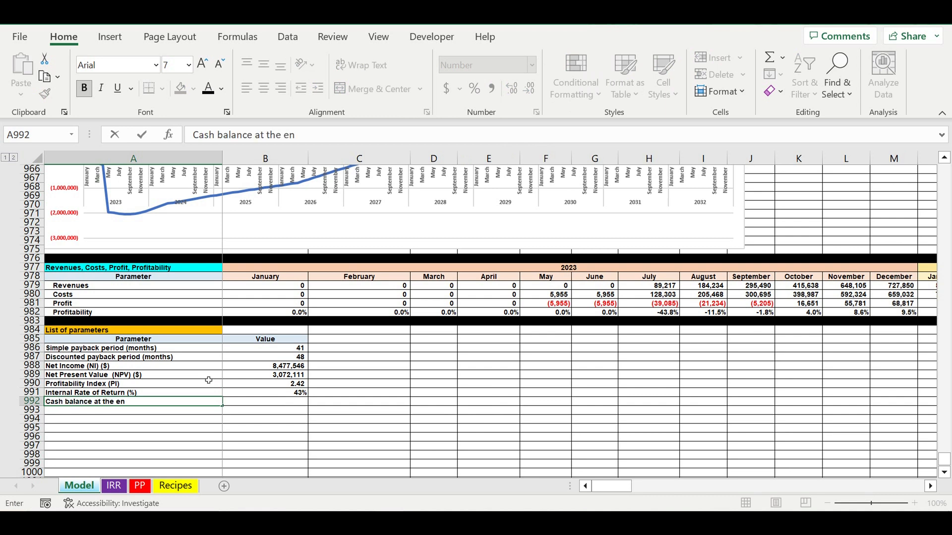
{"action": "type", "text": "d of project ($"}
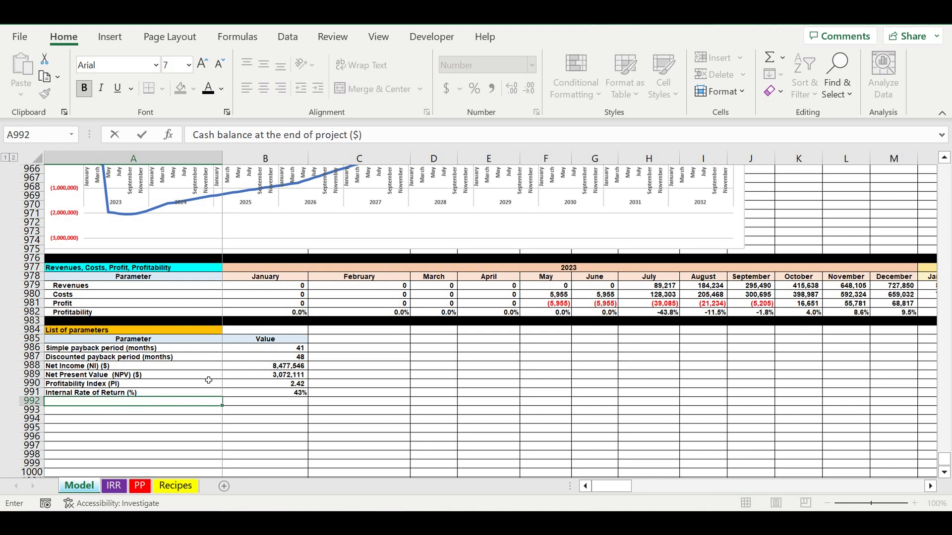
{"action": "key", "text": "Return"}
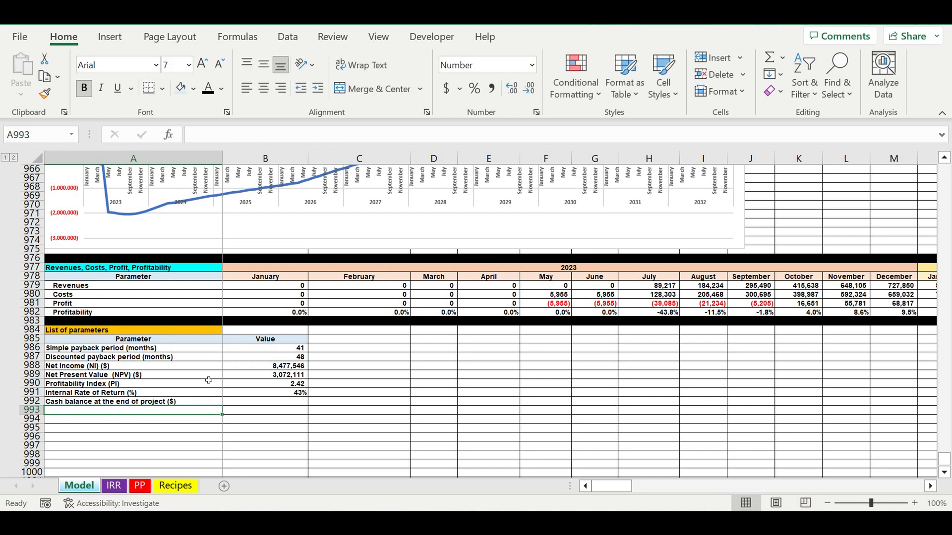
Link the project-end cash balance in B992 to the December 2032 cell of the Cash balance at the end of period row, DQ898.
{"action": "left_click", "coordinate": [264, 402]}
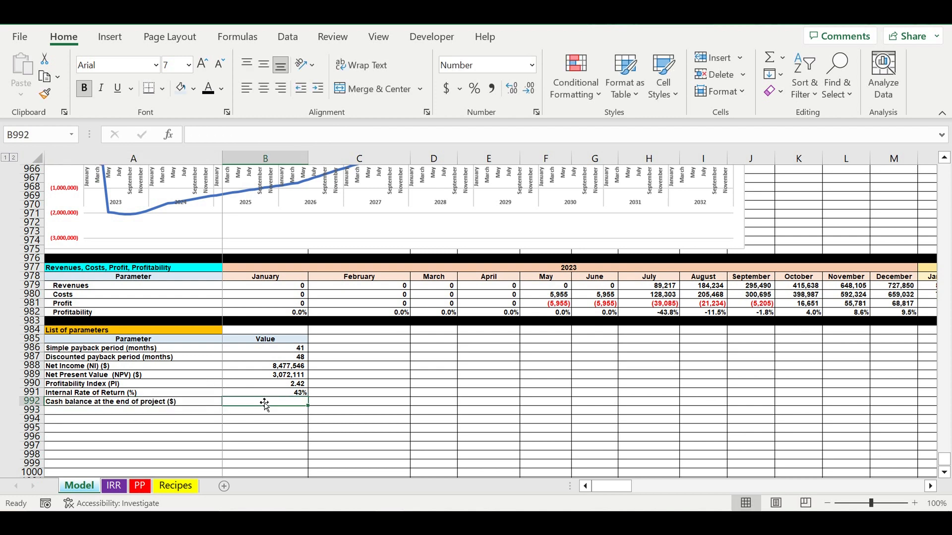
{"action": "type", "text": "="}
{"action": "scroll", "coordinate": [389, 418], "scroll_direction": "up", "scroll_amount": 14}
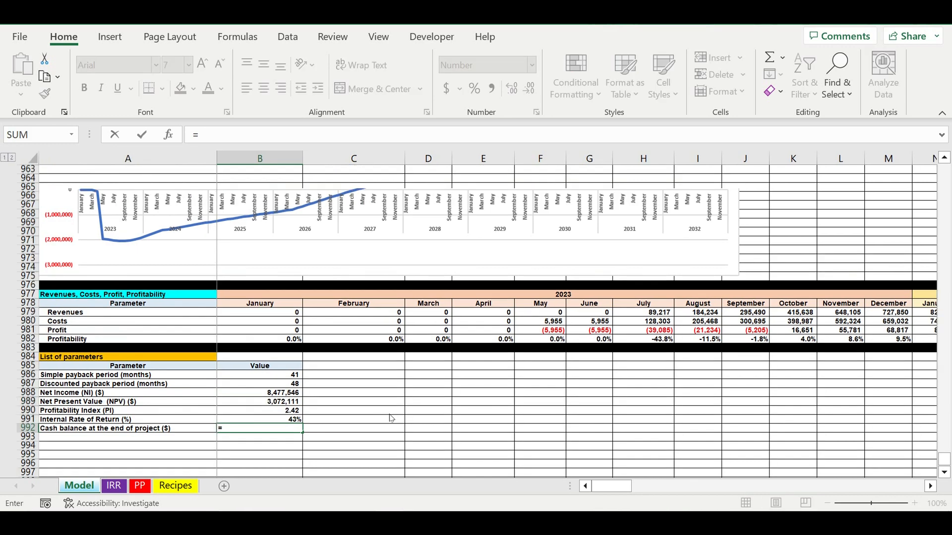
{"action": "scroll", "coordinate": [390, 418], "scroll_direction": "up", "scroll_amount": 2}
{"action": "scroll", "coordinate": [391, 418], "scroll_direction": "up", "scroll_amount": 20}
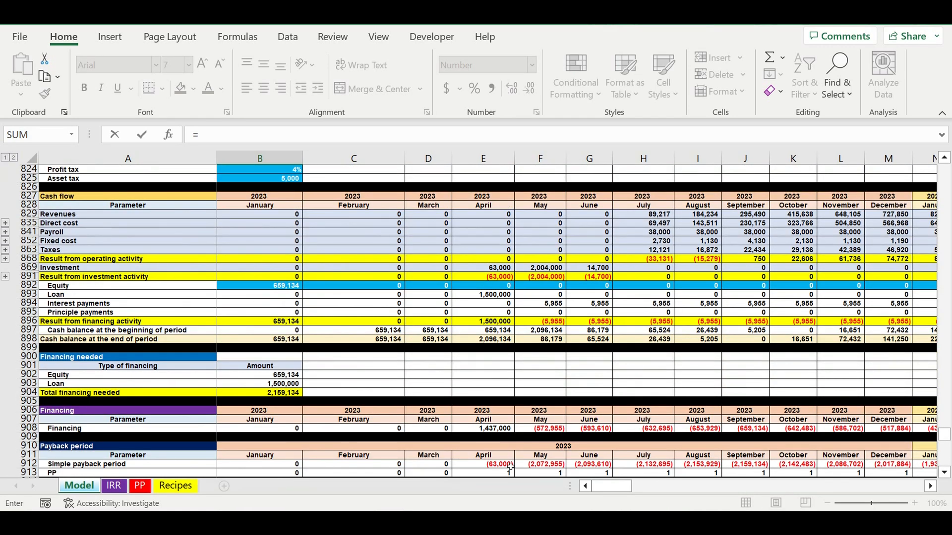
{"action": "left_click_drag", "start_coordinate": [612, 486], "coordinate": [932, 488]}
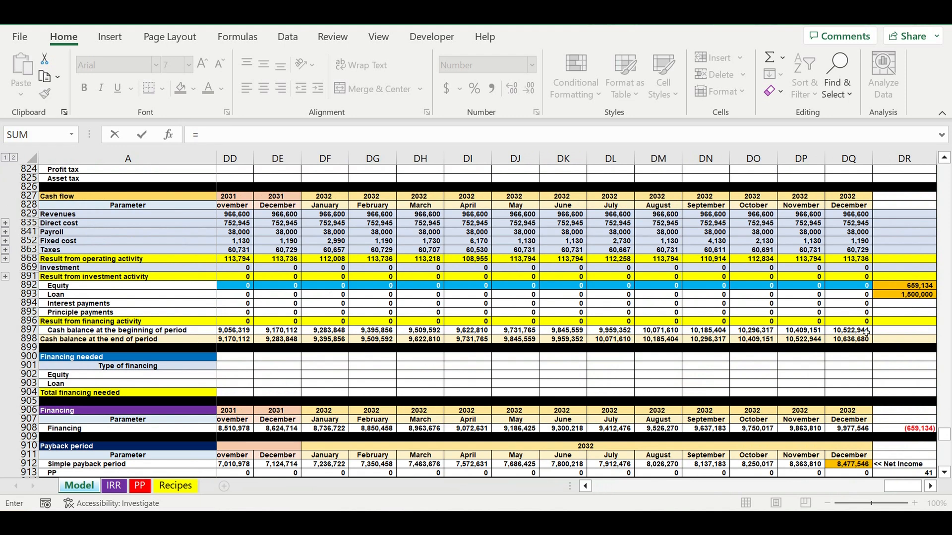
{"action": "left_click", "coordinate": [851, 341]}
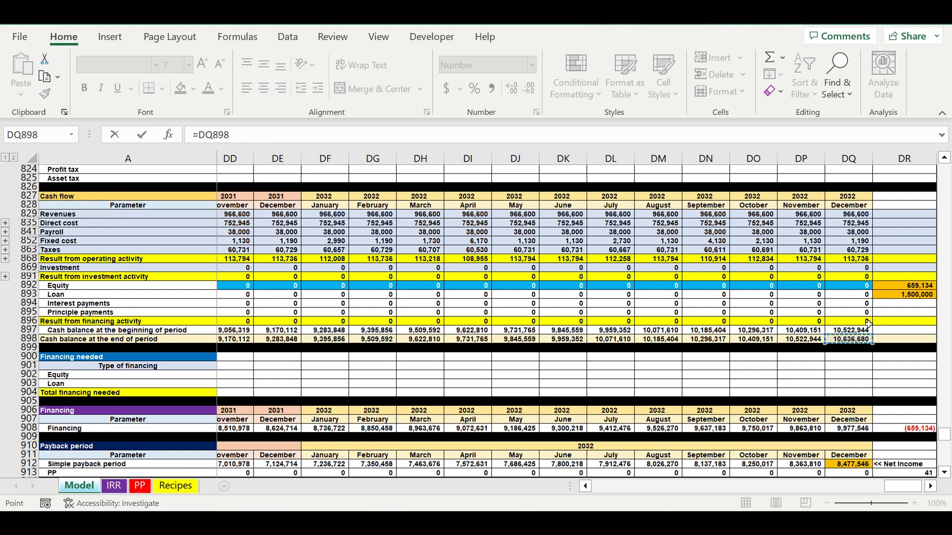
{"action": "key", "text": "Return"}
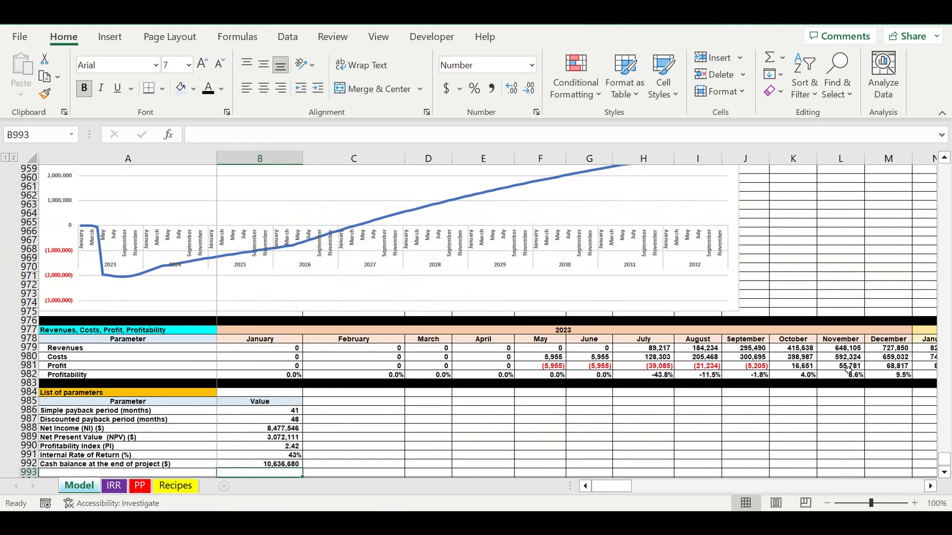
Fill the entire row 993 with black to close off the List of parameters table.
{"action": "scroll", "coordinate": [548, 414], "scroll_direction": "down", "scroll_amount": 2}
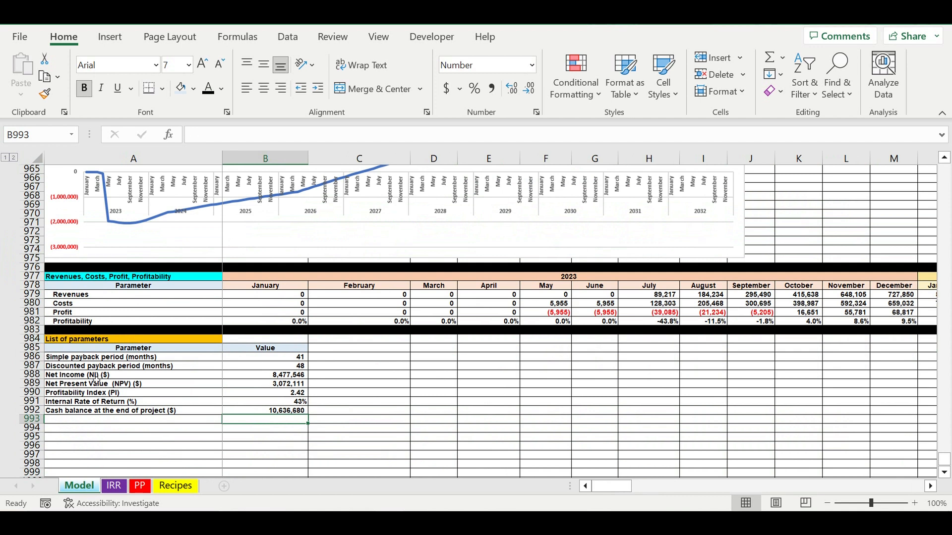
{"action": "left_click", "coordinate": [78, 394]}
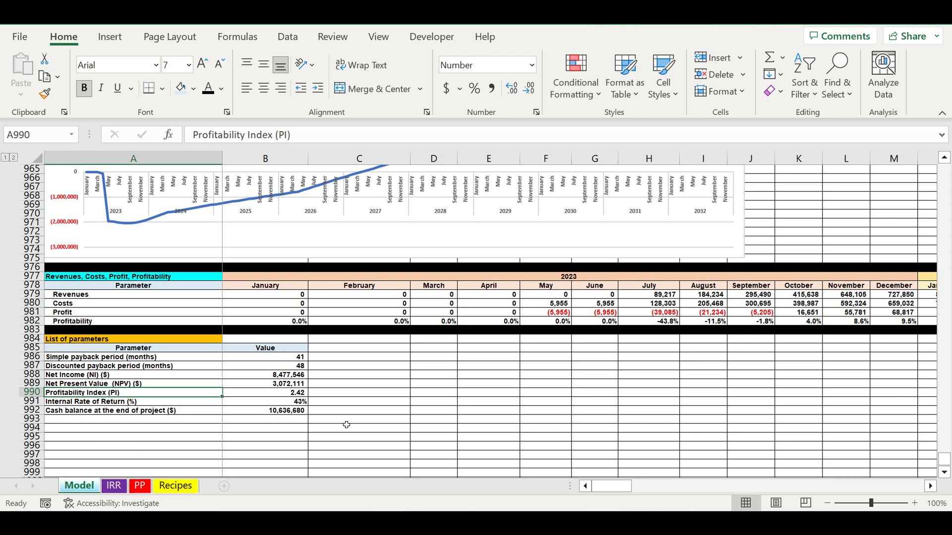
{"action": "left_click", "coordinate": [31, 420]}
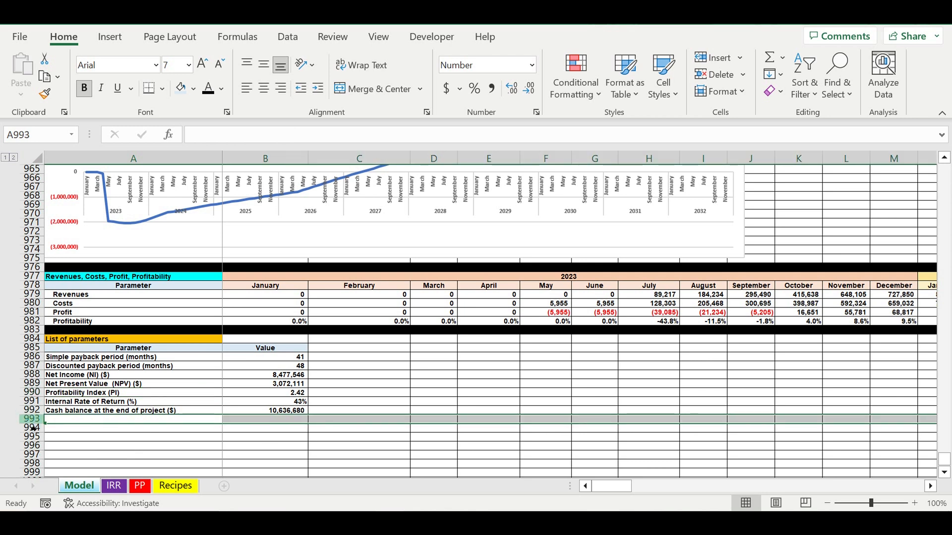
{"action": "left_click", "coordinate": [193, 89]}
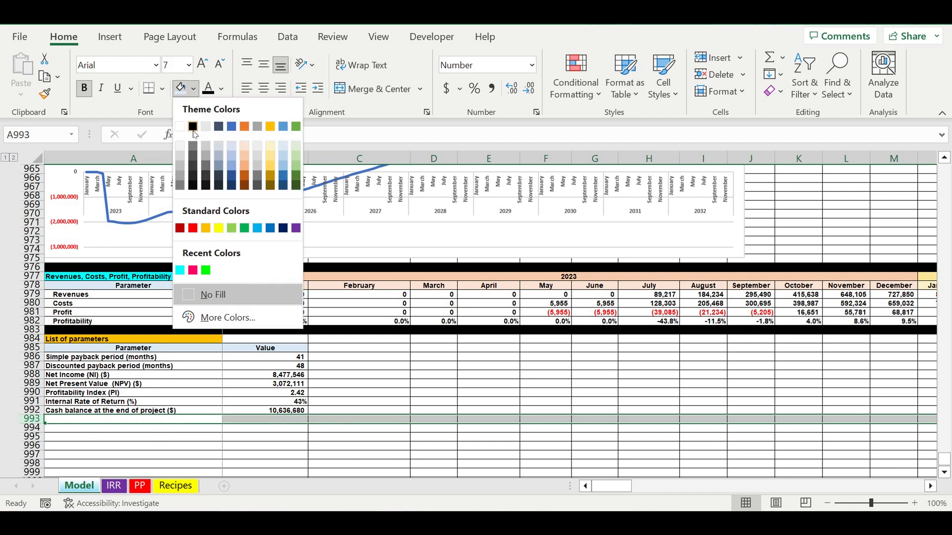
{"action": "left_click", "coordinate": [193, 127]}
Indent the parameter labels in A986:A992 by one level.
{"action": "left_click_drag", "start_coordinate": [114, 359], "coordinate": [101, 412]}
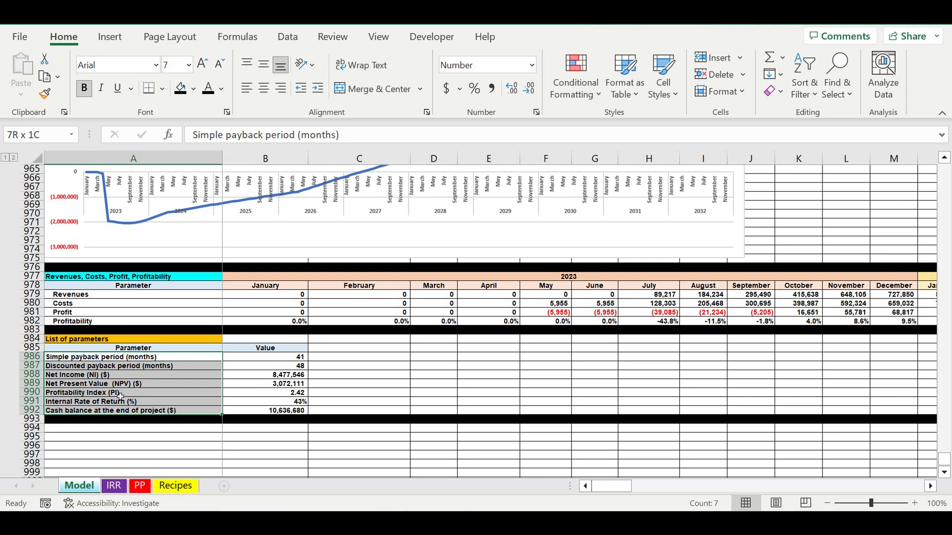
{"action": "left_click", "coordinate": [318, 90]}
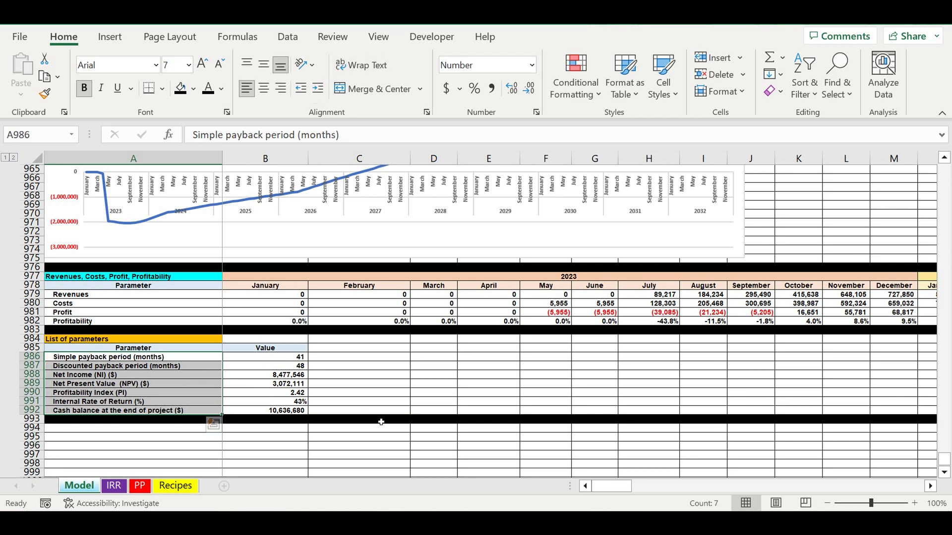
{"action": "left_click", "coordinate": [424, 367]}
{"action": "left_click", "coordinate": [360, 375]}
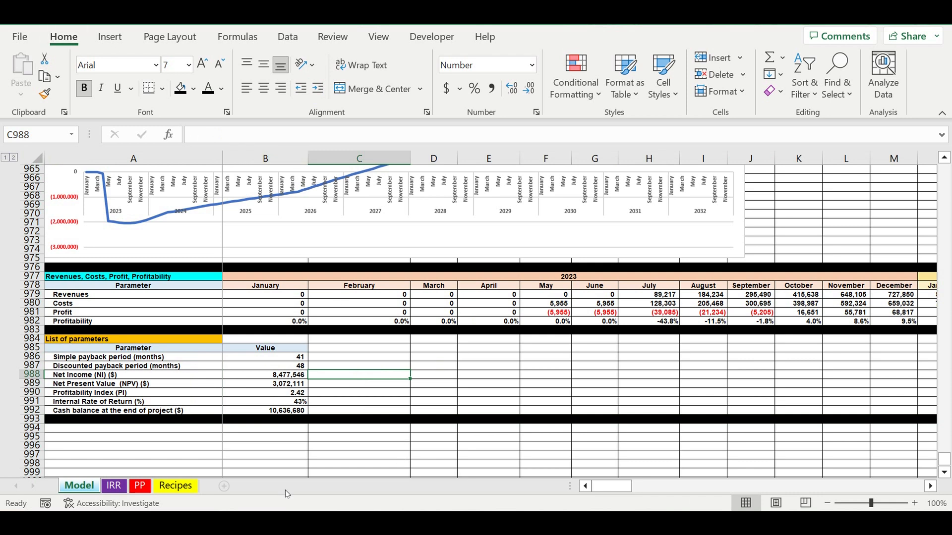
Insert a new worksheet after the Model sheet and name it SENS.
{"action": "left_click", "coordinate": [279, 446]}
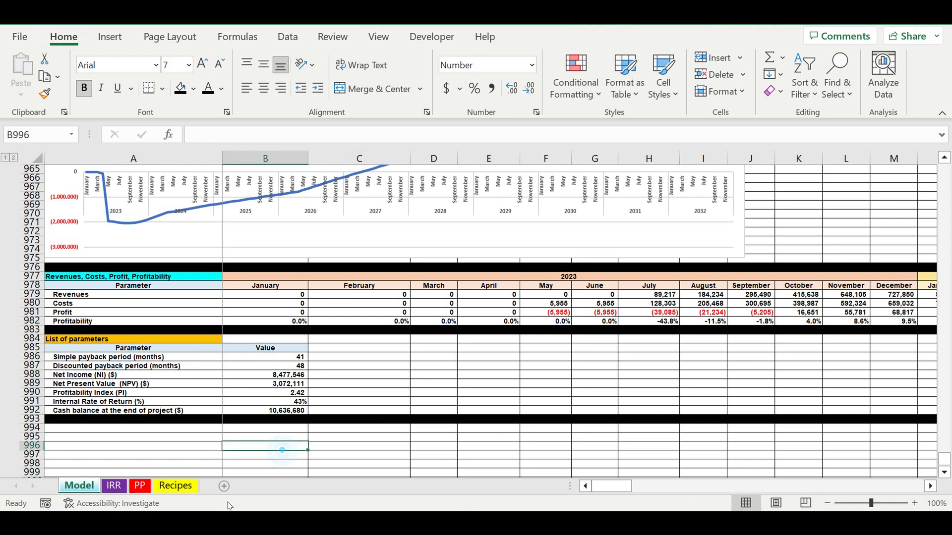
{"action": "left_click", "coordinate": [224, 487]}
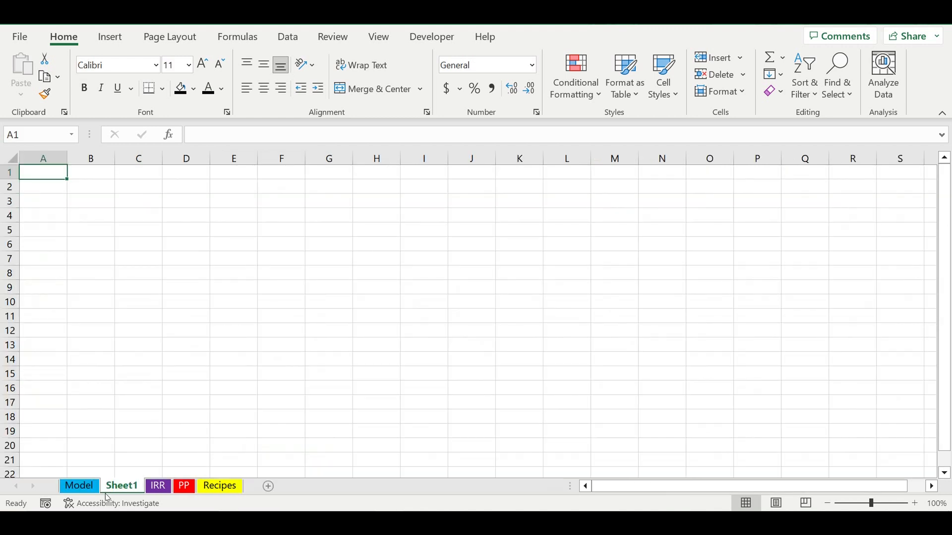
{"action": "double_click", "coordinate": [124, 487]}
{"action": "type", "text": "SENS"}
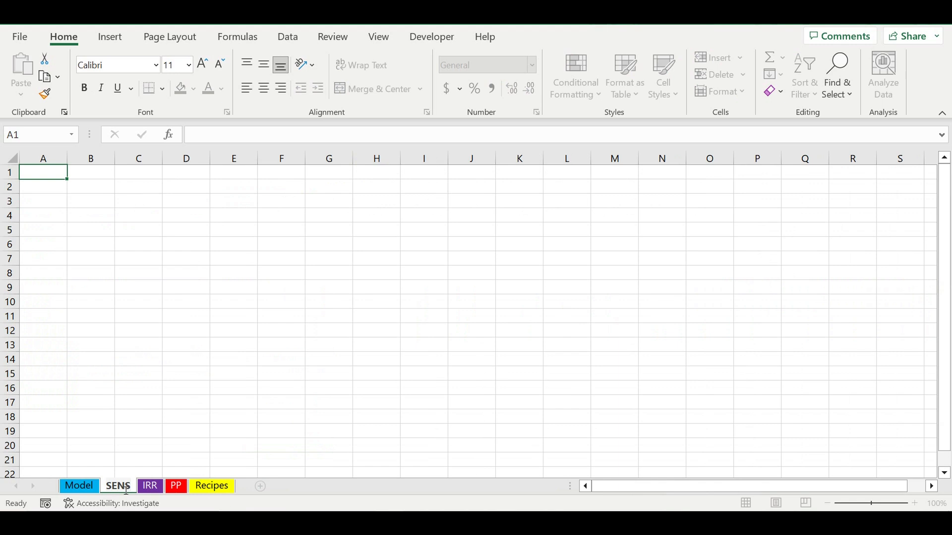
{"action": "left_click", "coordinate": [144, 445]}
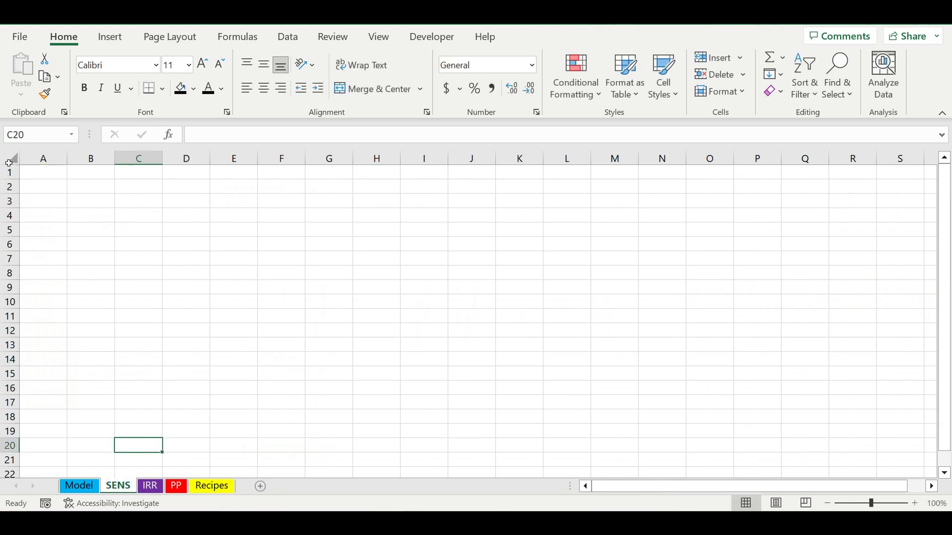
Set the font of all cells in the SENS sheet to Arial, size 7.
{"action": "left_click", "coordinate": [10, 160]}
{"action": "left_click", "coordinate": [179, 65]}
{"action": "type", "text": "7"}
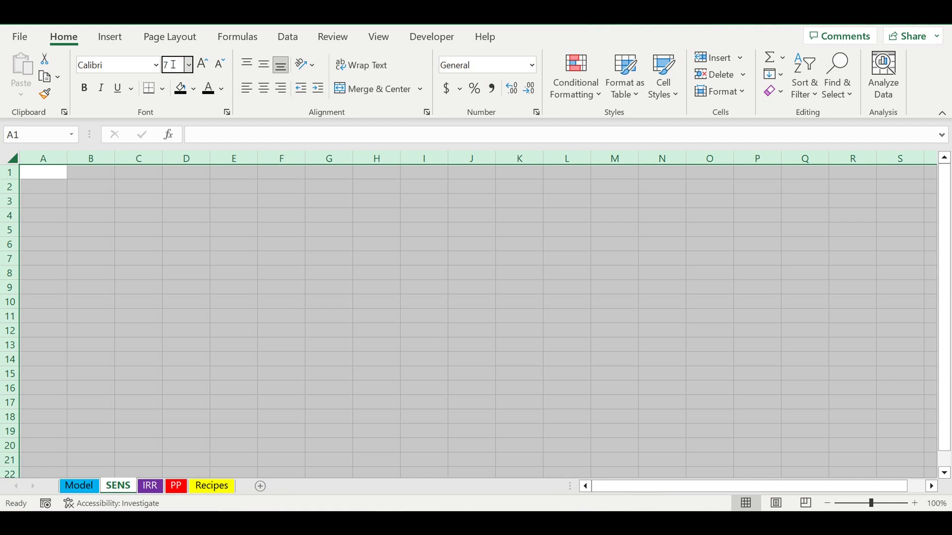
{"action": "key", "text": "Return"}
{"action": "left_click", "coordinate": [152, 70]}
{"action": "type", "text": "Arial"}
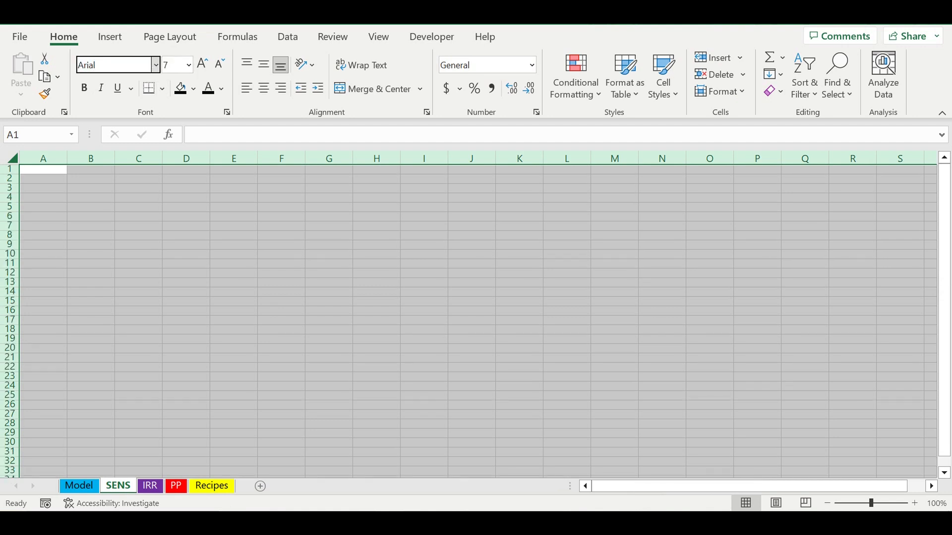
Apply all borders to every cell of the SENS sheet.
{"action": "left_click", "coordinate": [162, 89]}
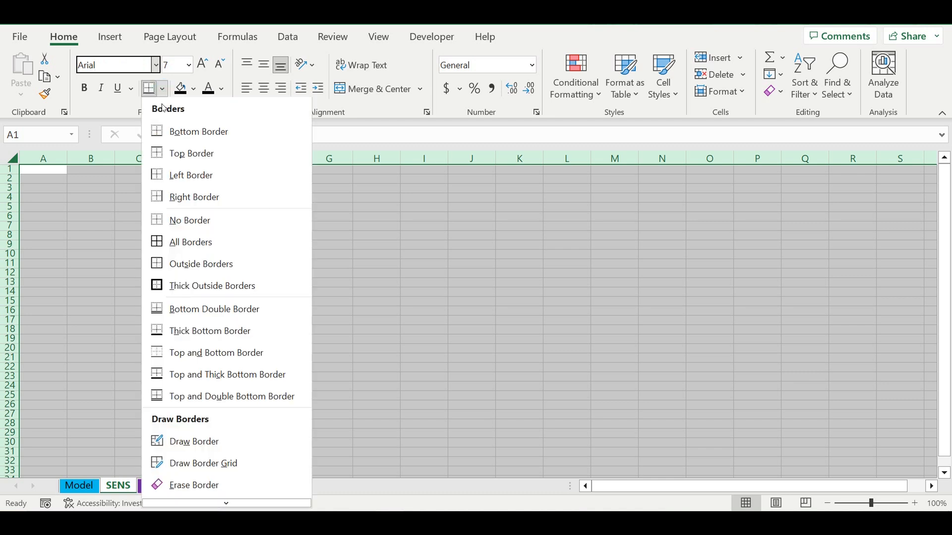
{"action": "left_click", "coordinate": [163, 88]}
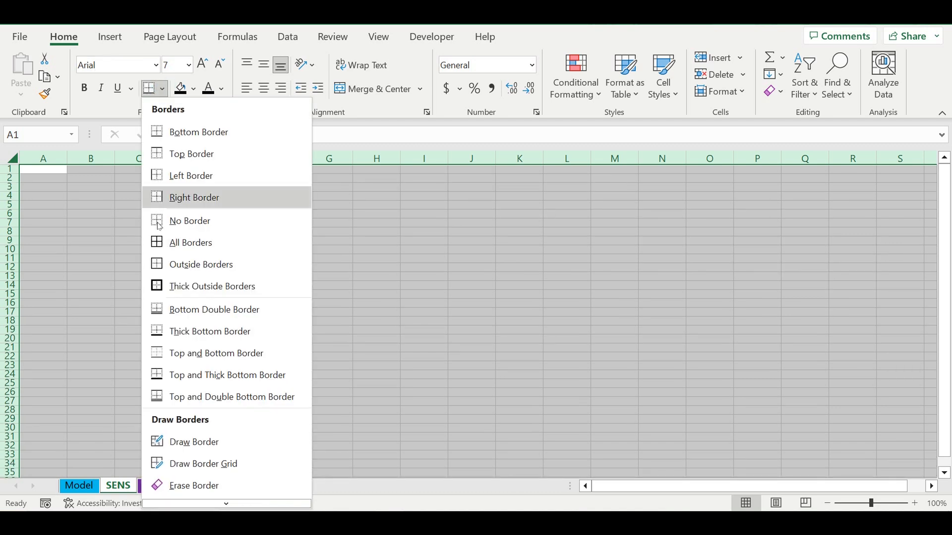
{"action": "left_click", "coordinate": [160, 242]}
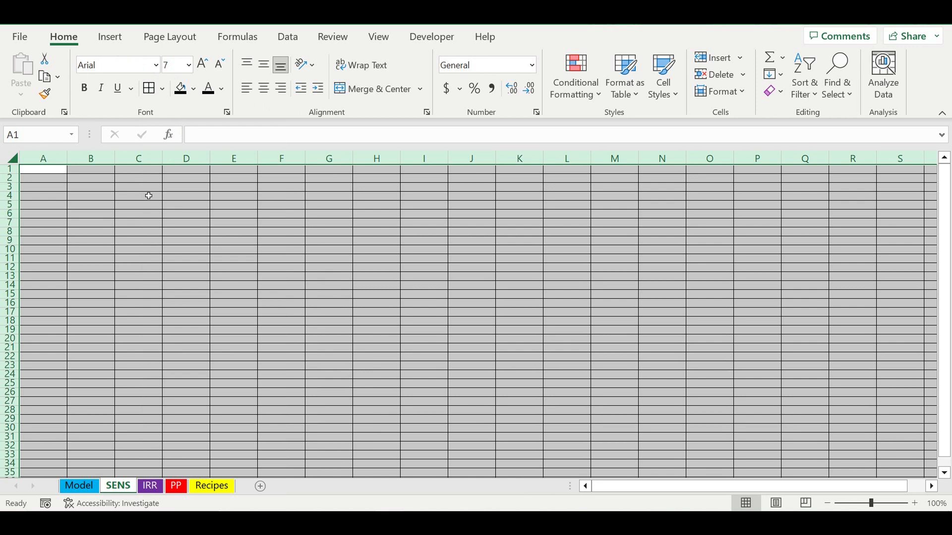
Freeze the first column of the SENS sheet.
{"action": "left_click", "coordinate": [46, 167]}
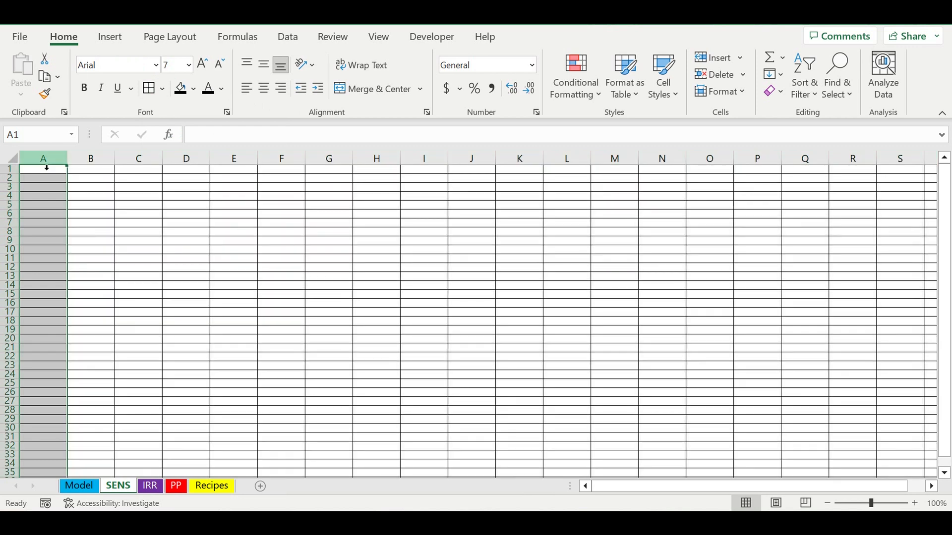
{"action": "left_click", "coordinate": [378, 37]}
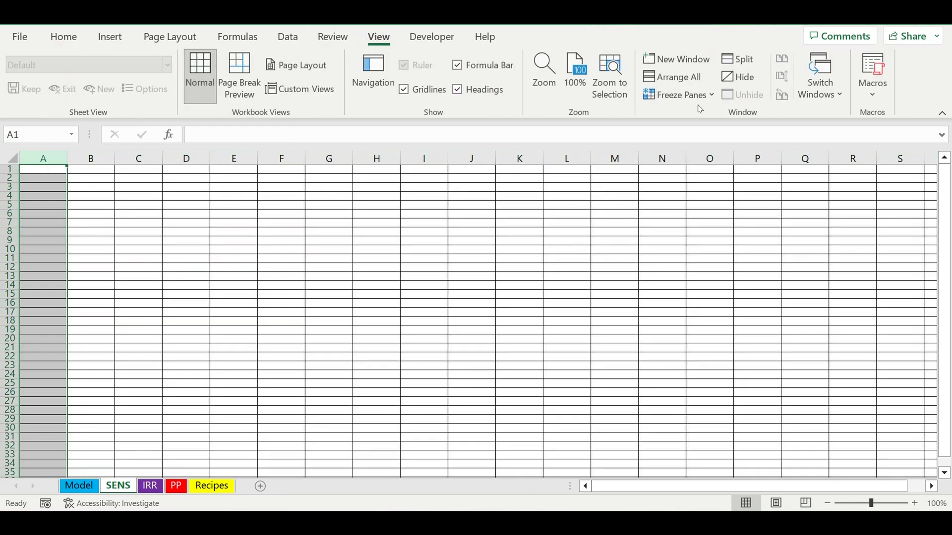
{"action": "left_click", "coordinate": [680, 98]}
{"action": "left_click", "coordinate": [708, 223]}
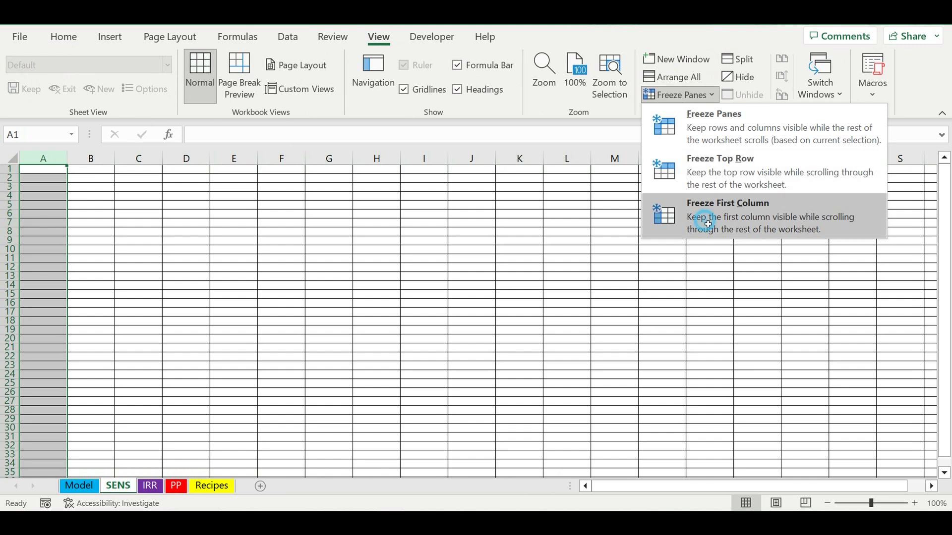
{"action": "left_click", "coordinate": [323, 312]}
Copy the List of parameters table A984:B992 from the Model sheet and paste it into the SENS sheet at A1.
{"action": "left_click", "coordinate": [46, 172]}
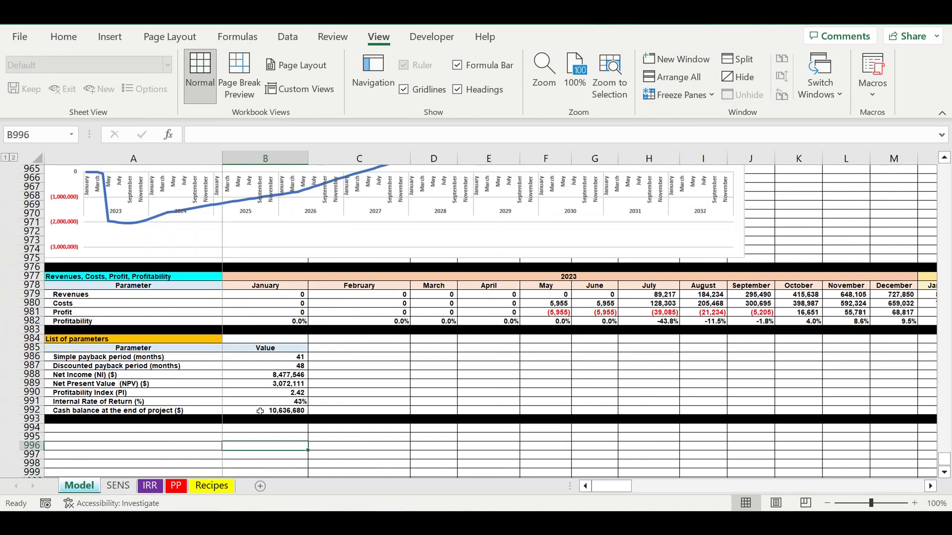
{"action": "left_click", "coordinate": [218, 430]}
{"action": "left_click_drag", "start_coordinate": [161, 340], "coordinate": [279, 409]}
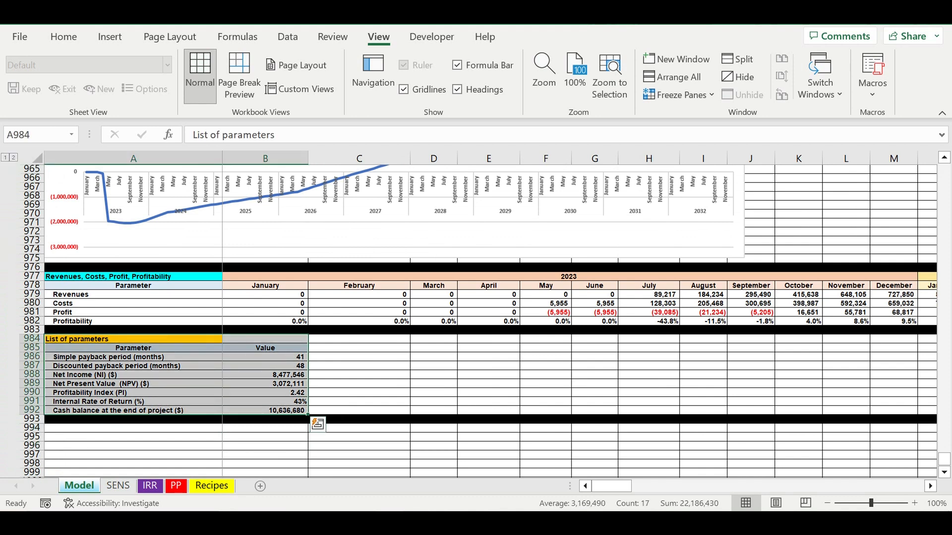
{"action": "key", "text": "ctrl+c"}
{"action": "left_click", "coordinate": [118, 486]}
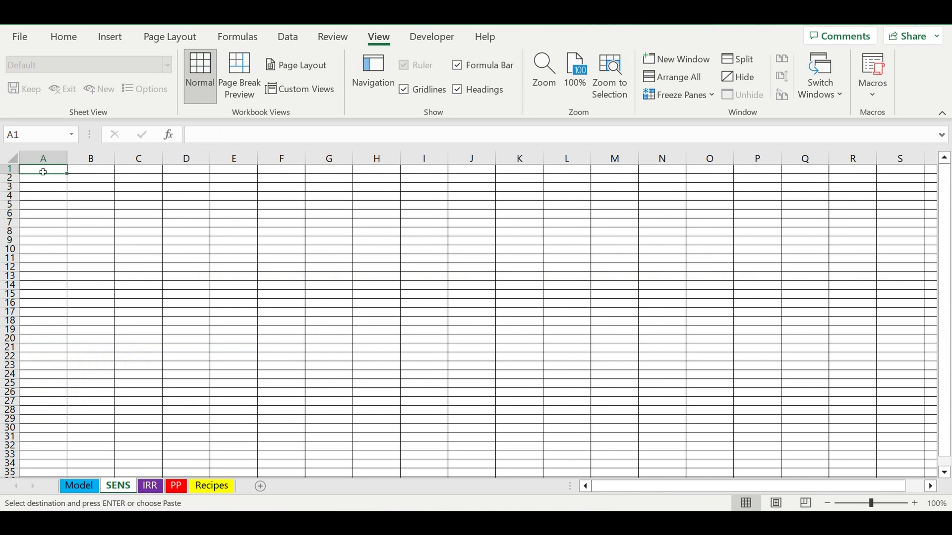
{"action": "key", "text": "ctrl+v"}
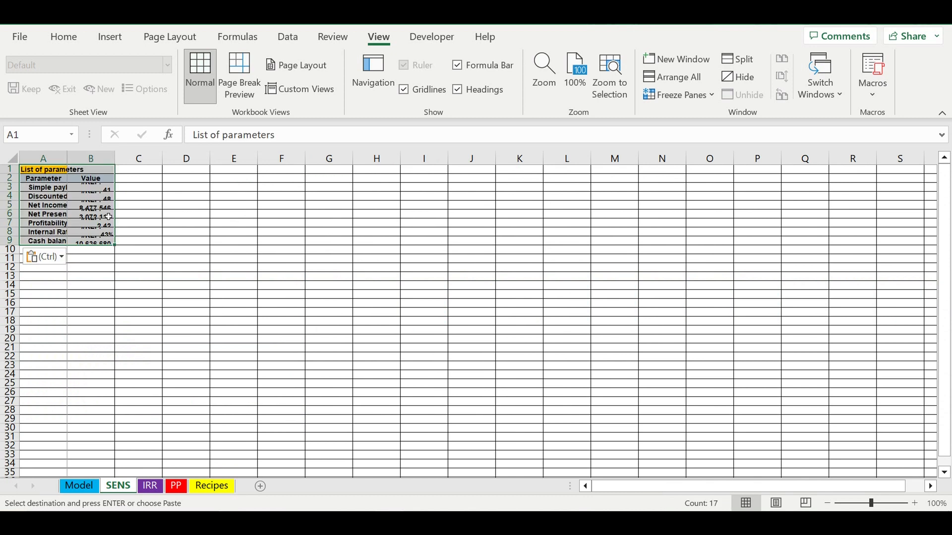
Link the simple payback period value in B3 of the SENS sheet to cell B986 of the Model sheet.
{"action": "left_click", "coordinate": [103, 190]}
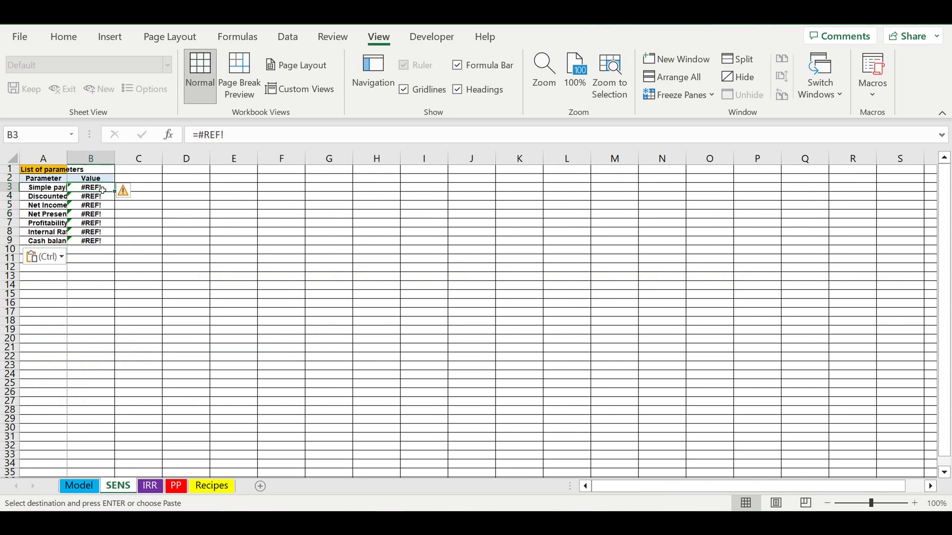
{"action": "key", "text": "Escape"}
{"action": "type", "text": "="}
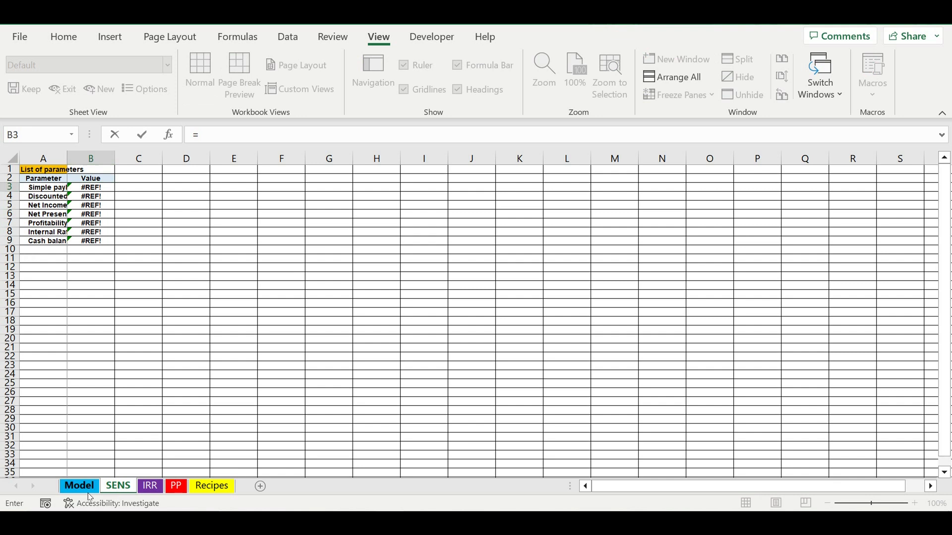
{"action": "left_click", "coordinate": [86, 493]}
{"action": "left_click", "coordinate": [276, 357]}
{"action": "key", "text": "Return"}
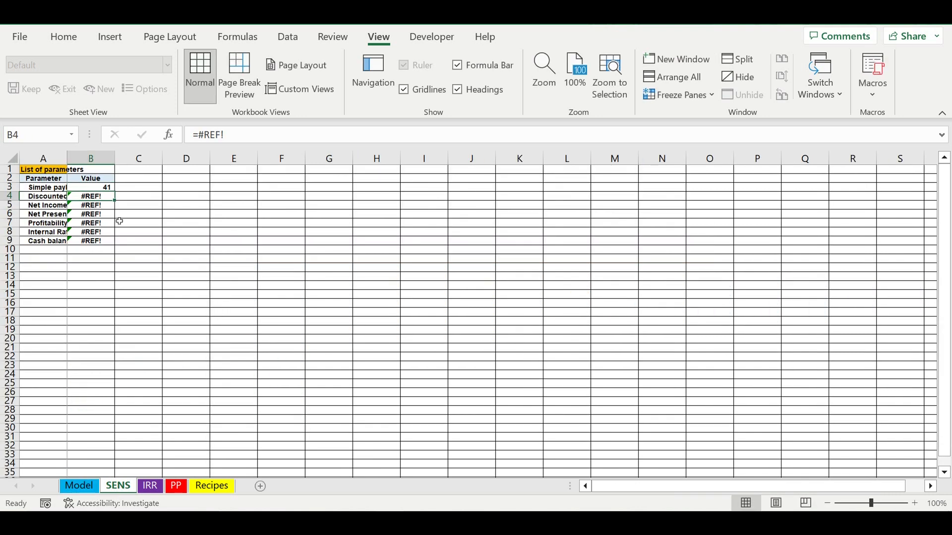
Fill the B3 link formula down to B9 and auto-fit column A to its labels.
{"action": "left_click", "coordinate": [99, 187]}
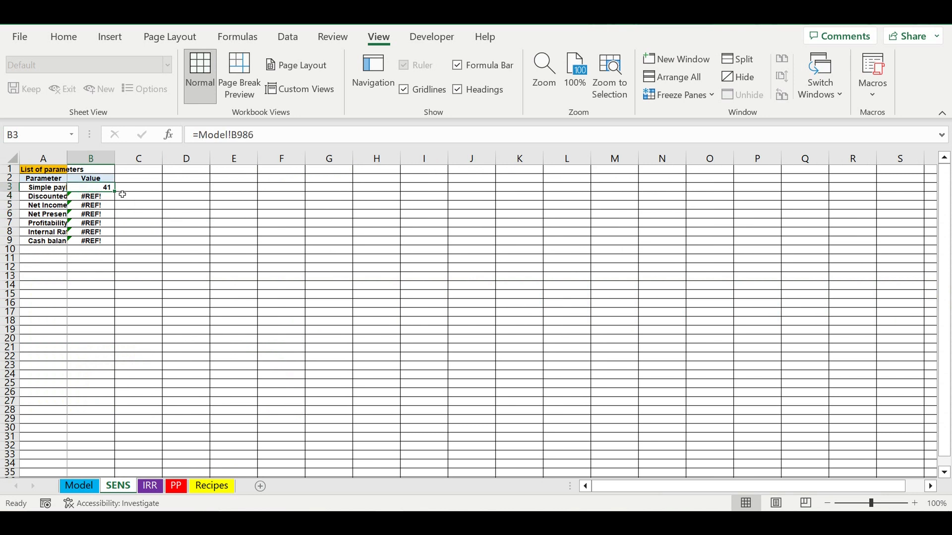
{"action": "left_click_drag", "start_coordinate": [120, 196], "coordinate": [115, 245]}
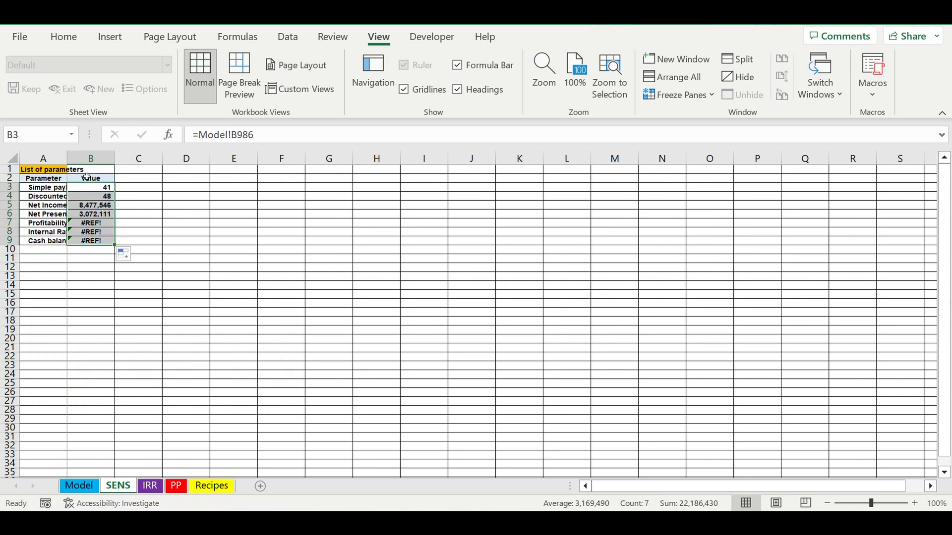
{"action": "double_click", "coordinate": [69, 169]}
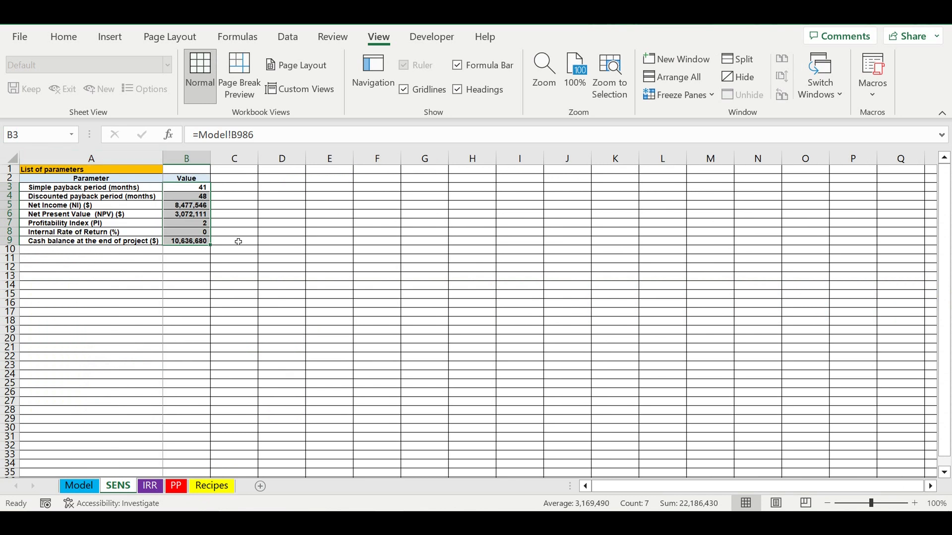
Show the Profitability Index in B7 with two decimals and format the Internal Rate of Return in B8 as a percentage.
{"action": "left_click", "coordinate": [278, 250]}
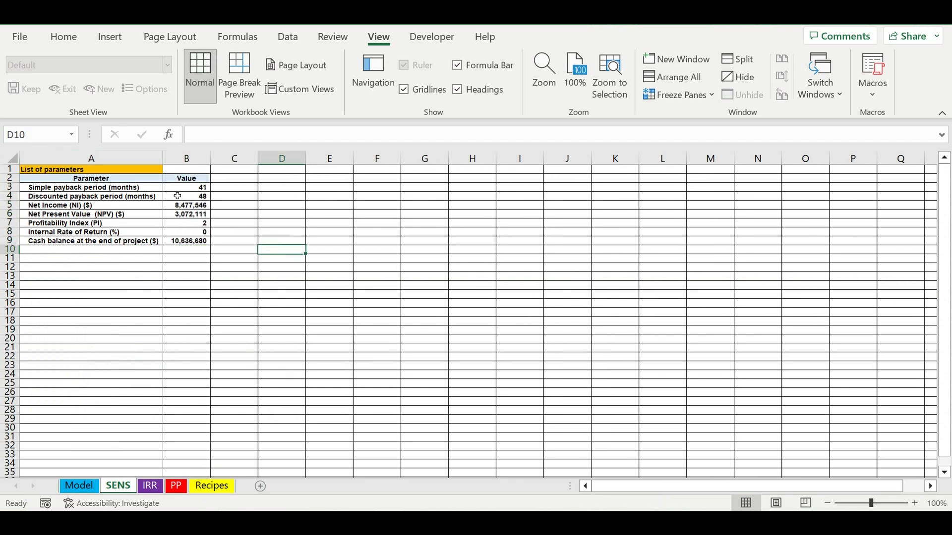
{"action": "left_click", "coordinate": [182, 227]}
{"action": "key", "text": "alt"}
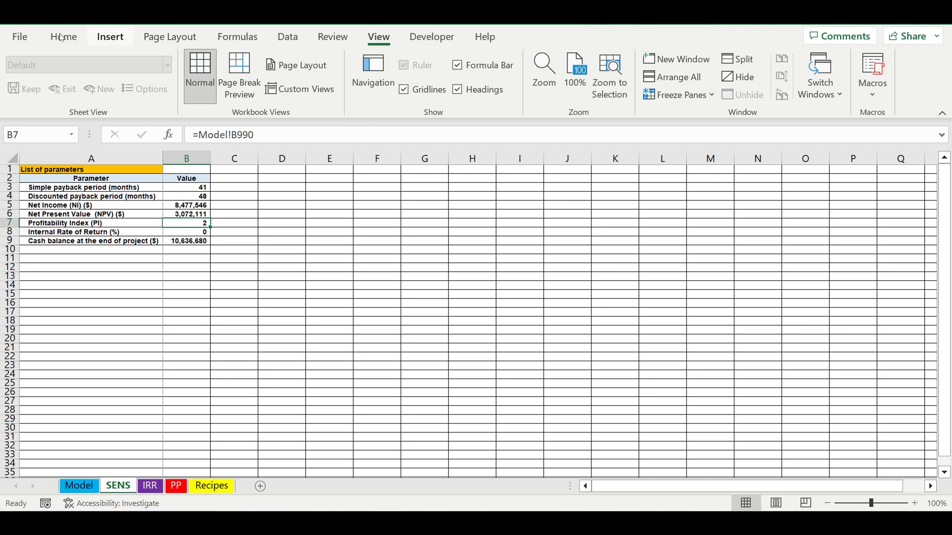
{"action": "key", "text": "h"}
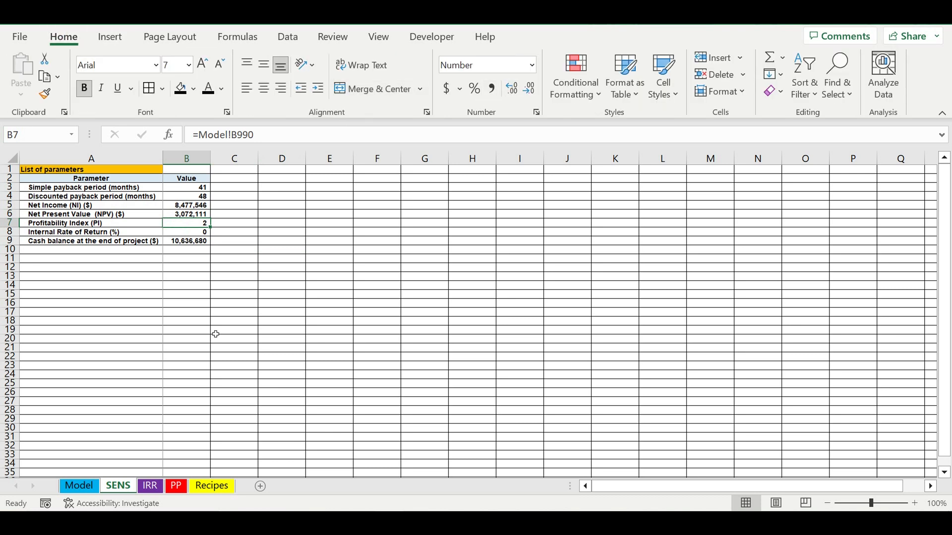
{"action": "left_click", "coordinate": [514, 99]}
{"action": "left_click", "coordinate": [514, 98]}
{"action": "left_click", "coordinate": [189, 235]}
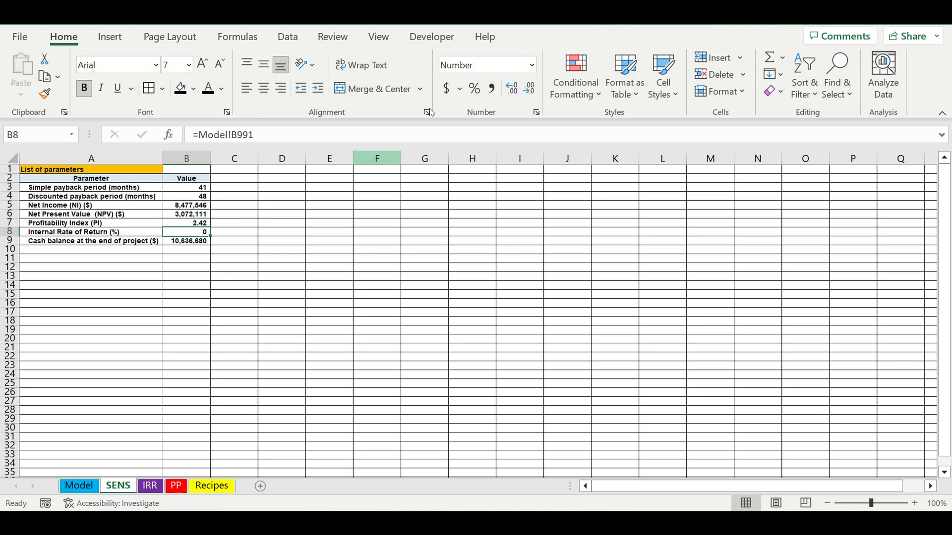
{"action": "left_click", "coordinate": [474, 88]}
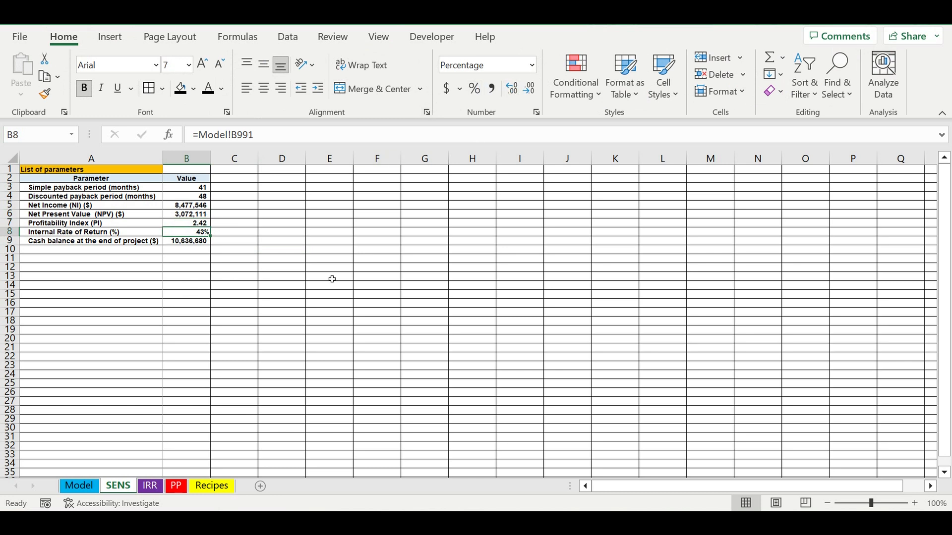
Fill the entire row 10 of the SENS sheet with black below the parameters table.
{"action": "left_click", "coordinate": [323, 294]}
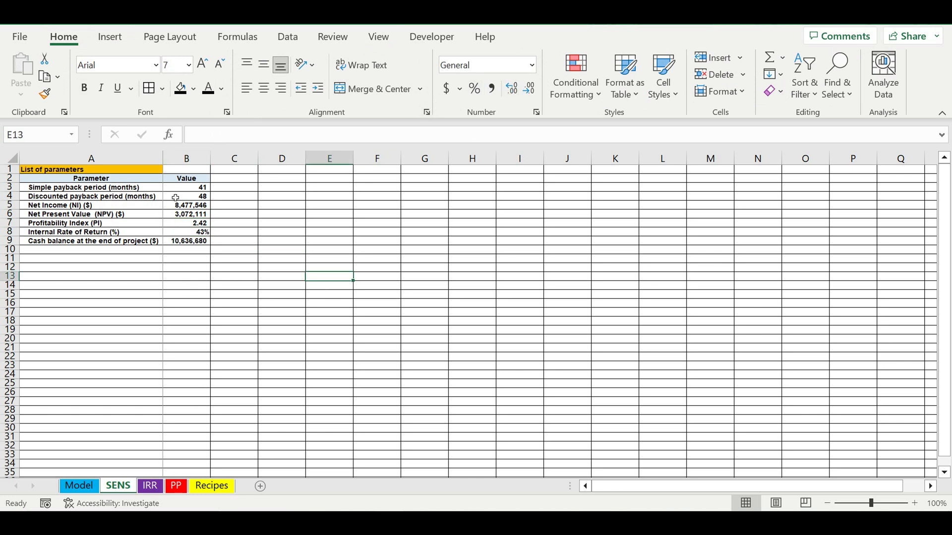
{"action": "left_click", "coordinate": [9, 249]}
{"action": "left_click", "coordinate": [190, 93]}
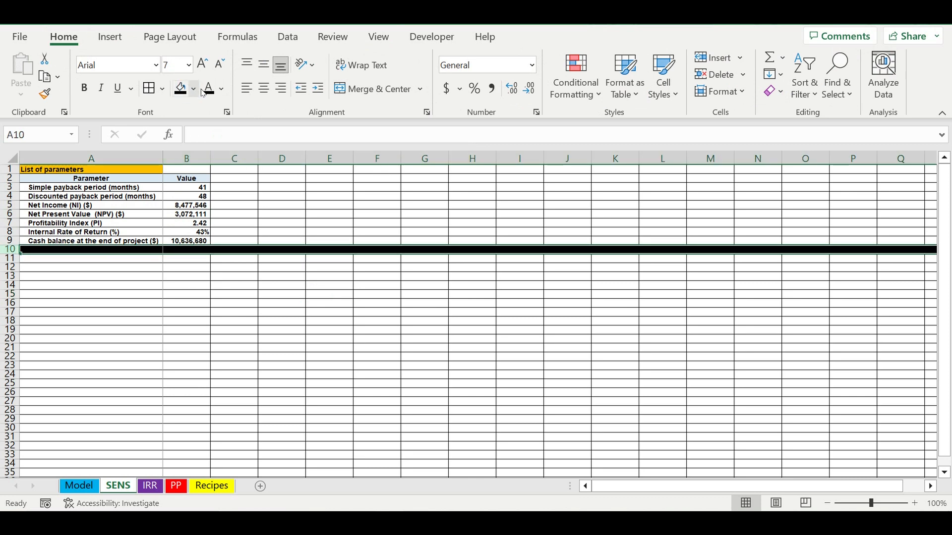
{"action": "left_click", "coordinate": [225, 372]}
{"action": "left_click", "coordinate": [268, 320]}
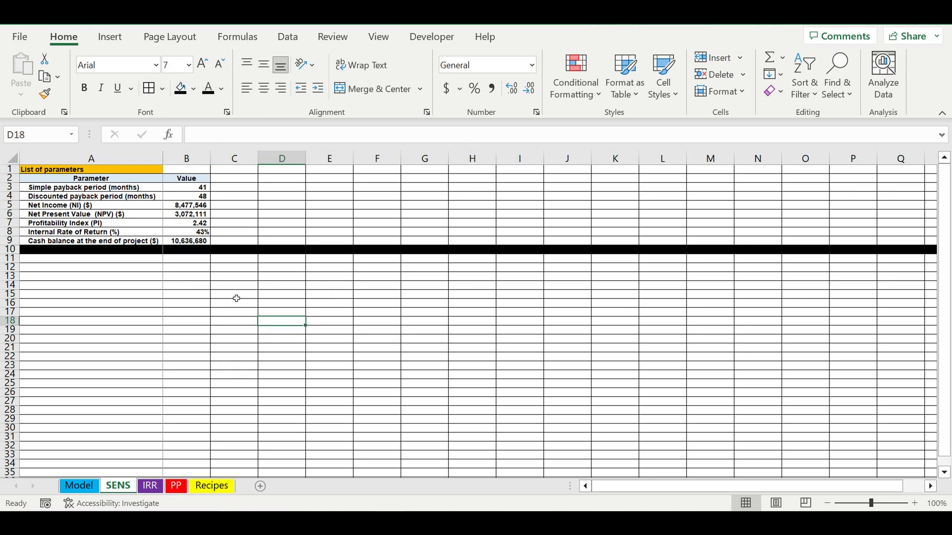
Enter the label Base COEFF in A11 and the value 1 in B11, formatted as a percentage.
{"action": "left_click", "coordinate": [131, 262]}
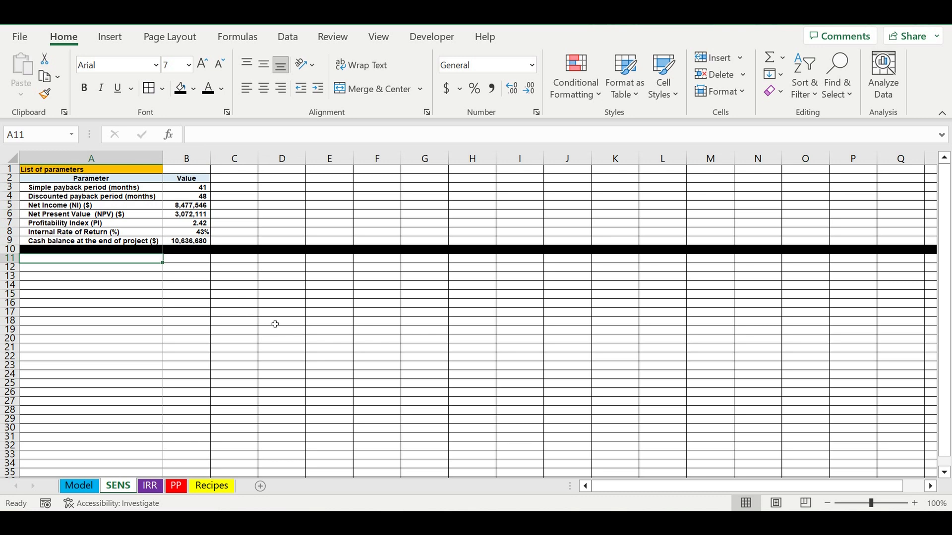
{"action": "type", "text": "Base COEFF"}
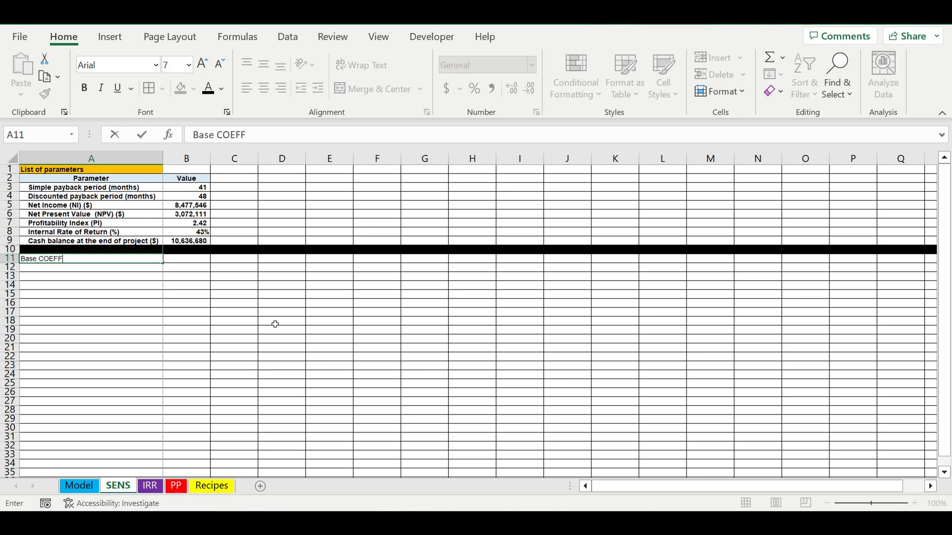
{"action": "key", "text": "Return"}
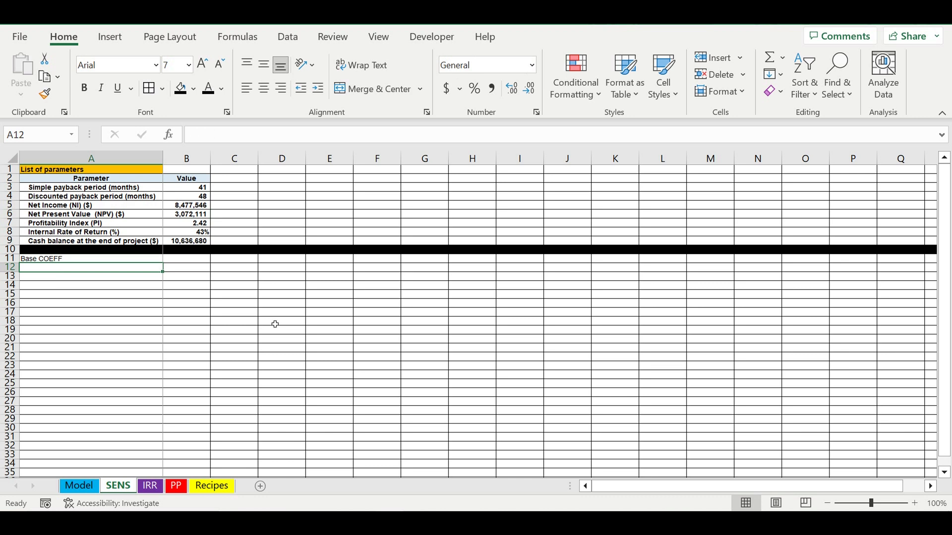
{"action": "left_click", "coordinate": [198, 260]}
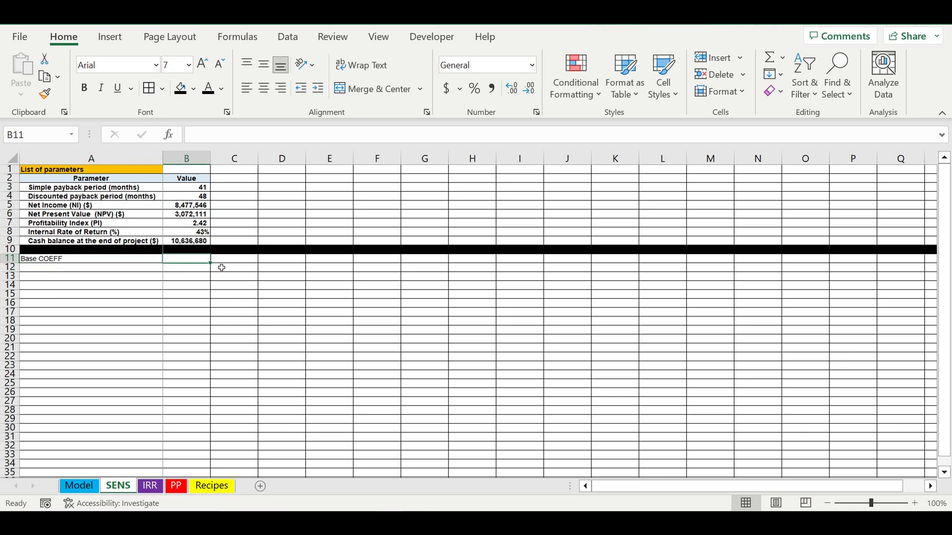
{"action": "type", "text": "1"}
{"action": "left_click", "coordinate": [241, 311]}
{"action": "left_click", "coordinate": [192, 259]}
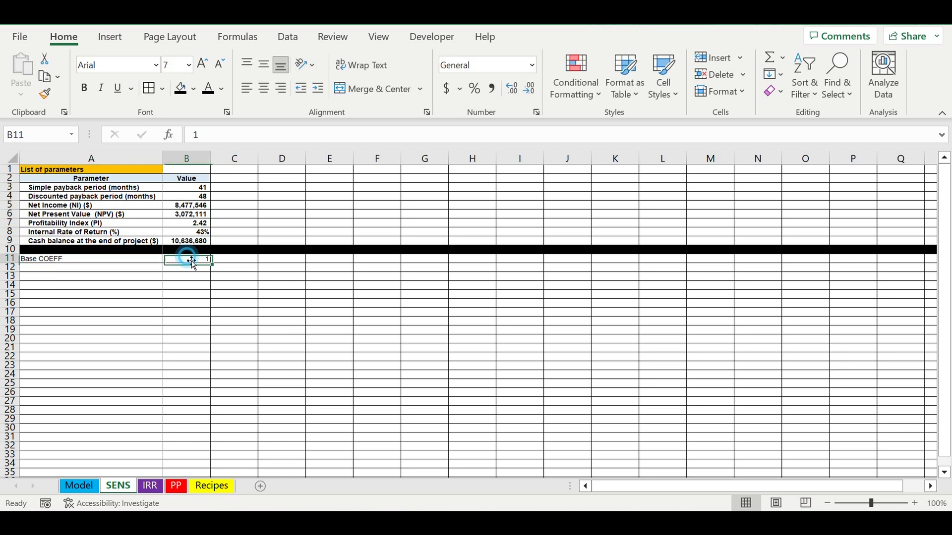
{"action": "left_click", "coordinate": [475, 88]}
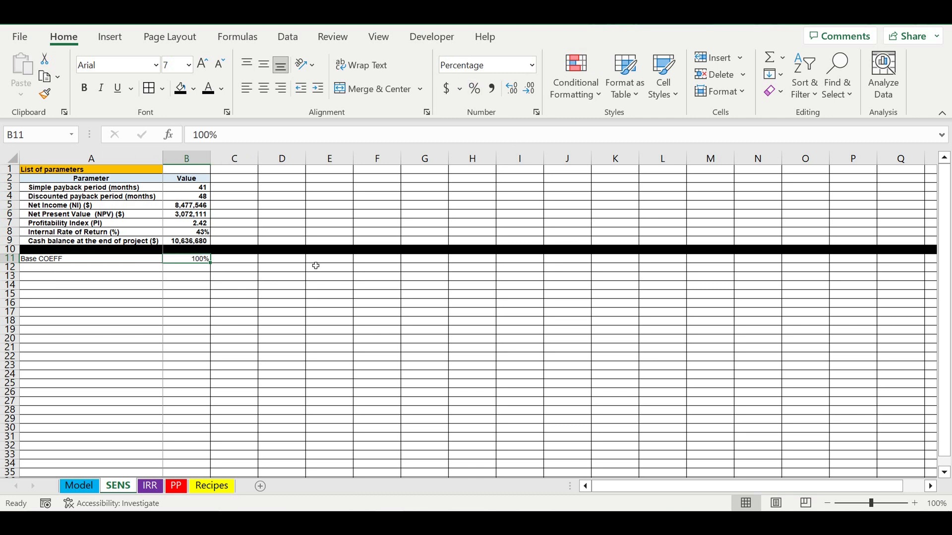
Give the base coefficient cell B11 a white font and a red fill.
{"action": "left_click", "coordinate": [224, 90]}
{"action": "left_click", "coordinate": [210, 147]}
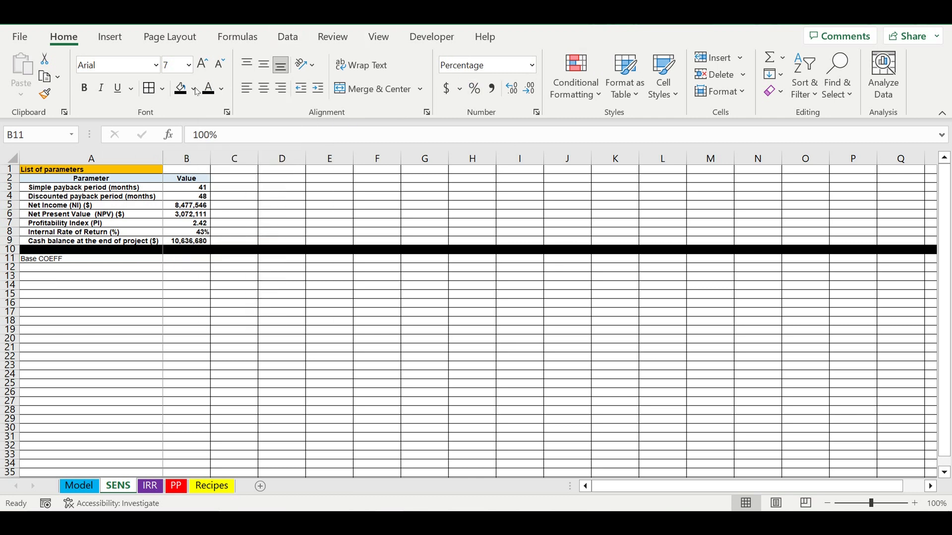
{"action": "left_click", "coordinate": [194, 91]}
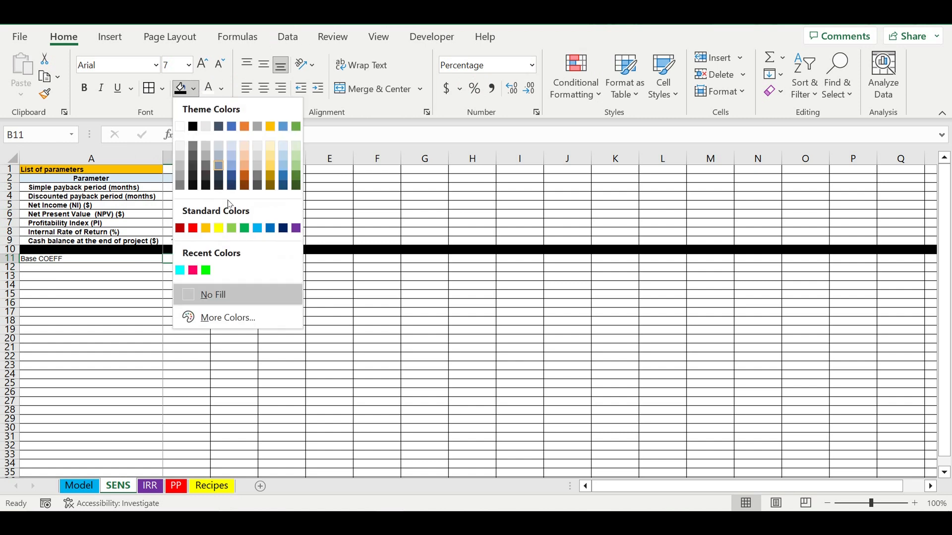
{"action": "left_click", "coordinate": [193, 229]}
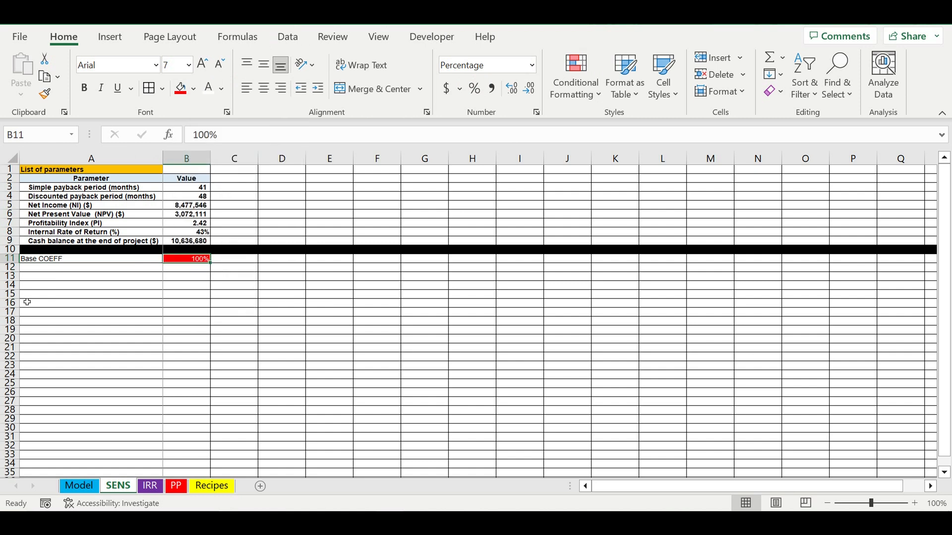
Make the text in all cells of the SENS sheet bold.
{"action": "left_click", "coordinate": [12, 158]}
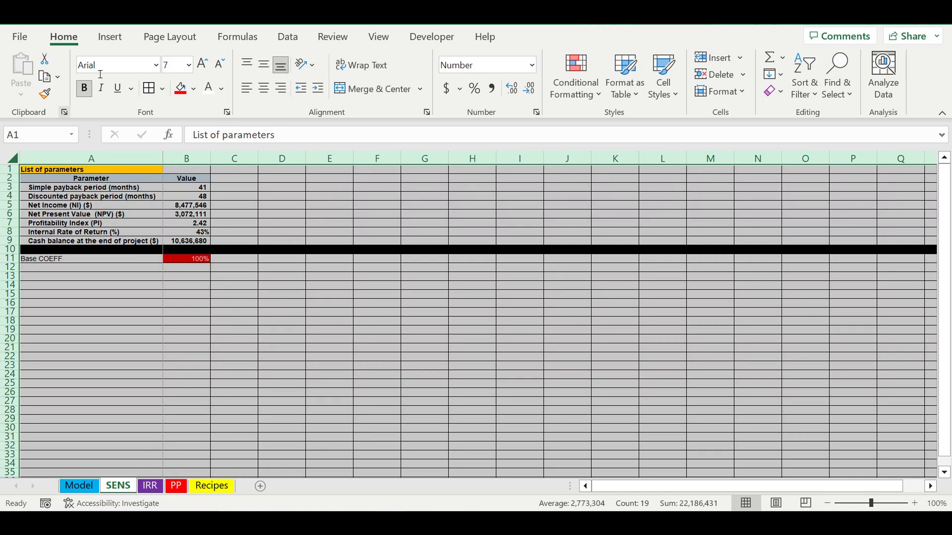
{"action": "left_click", "coordinate": [85, 89]}
{"action": "left_click", "coordinate": [85, 88]}
{"action": "left_click", "coordinate": [117, 311]}
Fill the entire row 12 with black below the Base COEFF row.
{"action": "left_click", "coordinate": [10, 268]}
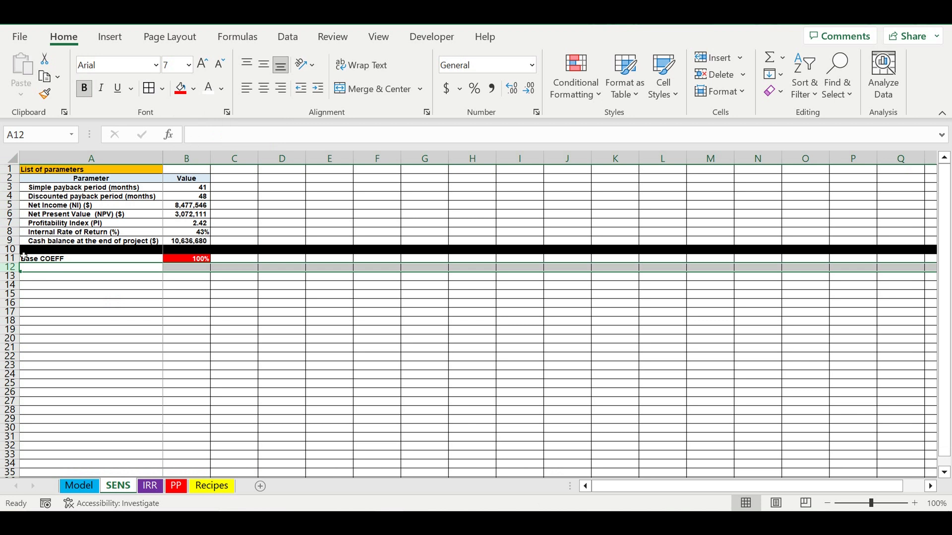
{"action": "left_click", "coordinate": [195, 91]}
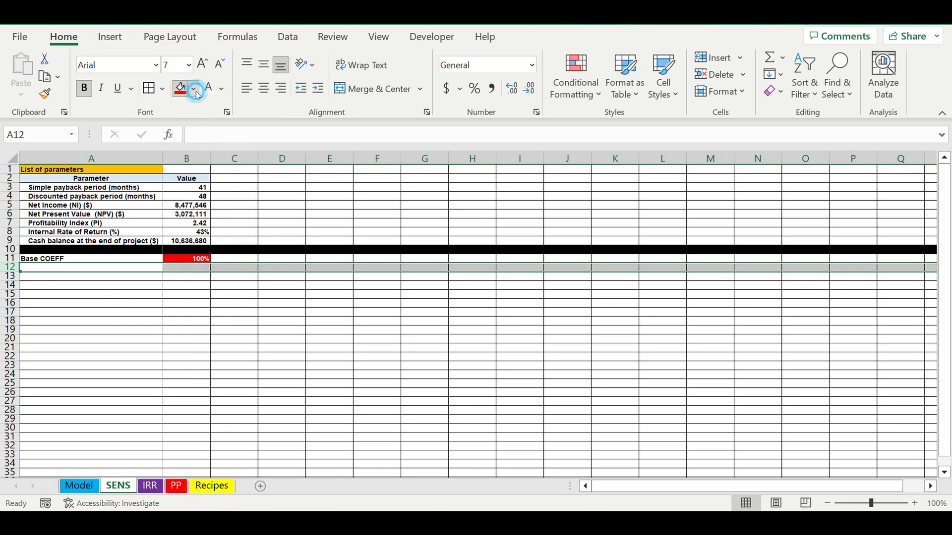
{"action": "left_click", "coordinate": [193, 127]}
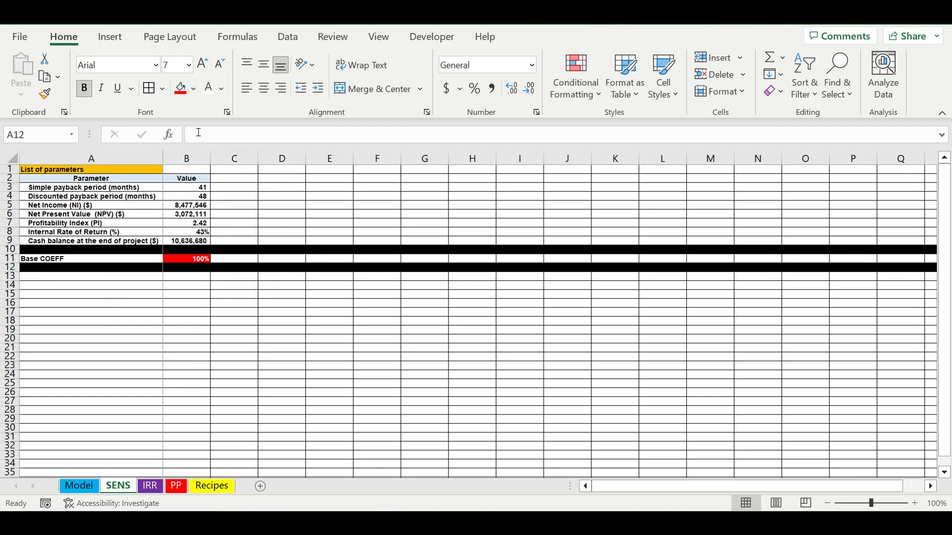
Indent the Base COEFF label in A11 by one level and select cell A13.
{"action": "left_click", "coordinate": [141, 261]}
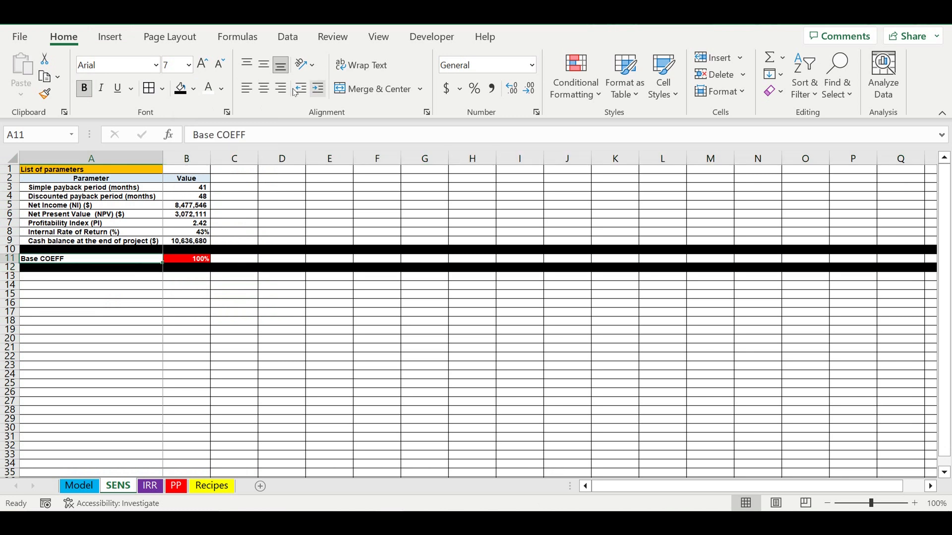
{"action": "left_click", "coordinate": [318, 88]}
{"action": "left_click", "coordinate": [132, 327]}
{"action": "left_click", "coordinate": [144, 279]}
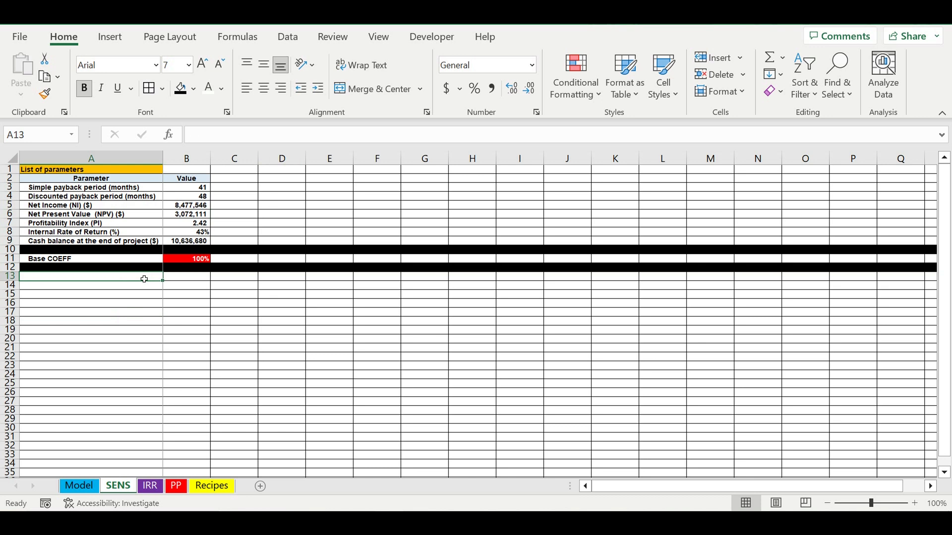
{"action": "left_click", "coordinate": [80, 304]}
{"action": "left_click", "coordinate": [103, 279]}
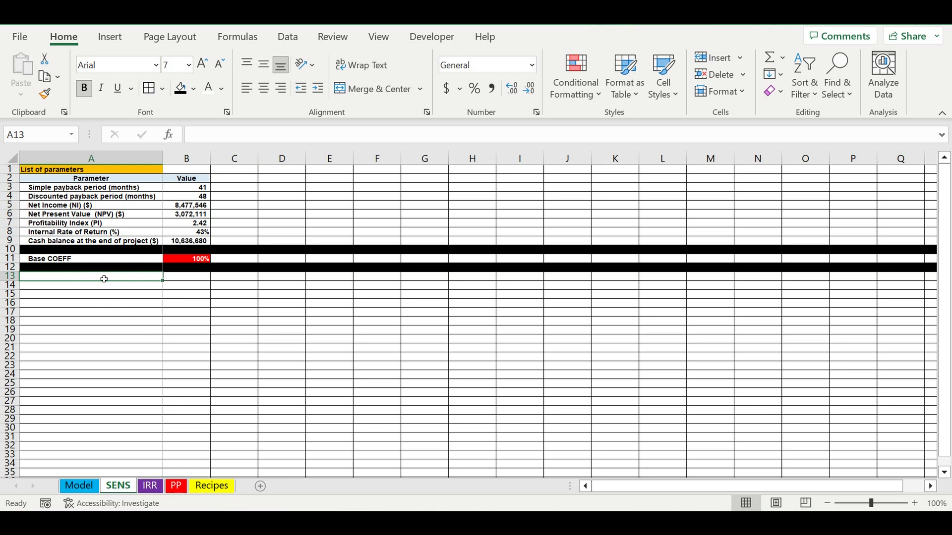
Enter the label "Step of changing the COEFF" in cell A13.
{"action": "left_click", "coordinate": [104, 279]}
{"action": "type", "text": "Step of"}
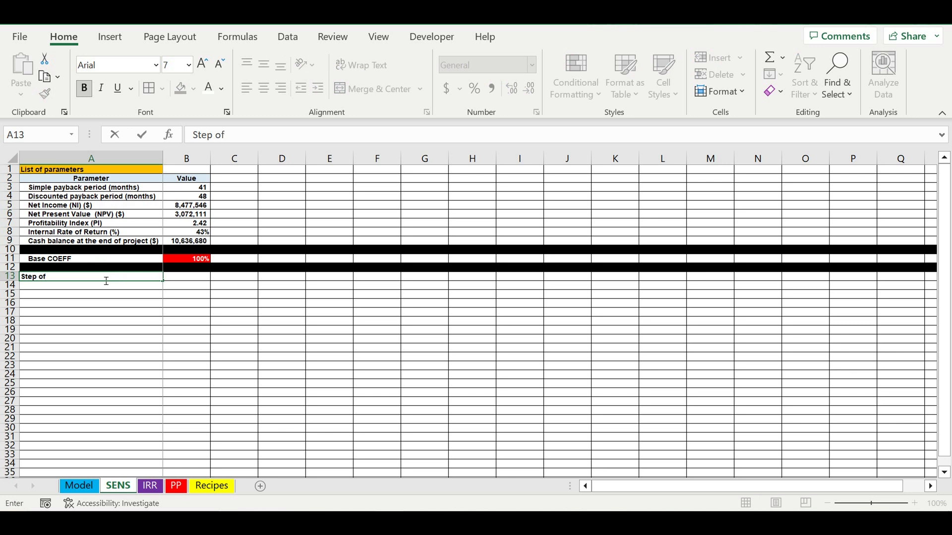
{"action": "type", "text": "changing the  COE"}
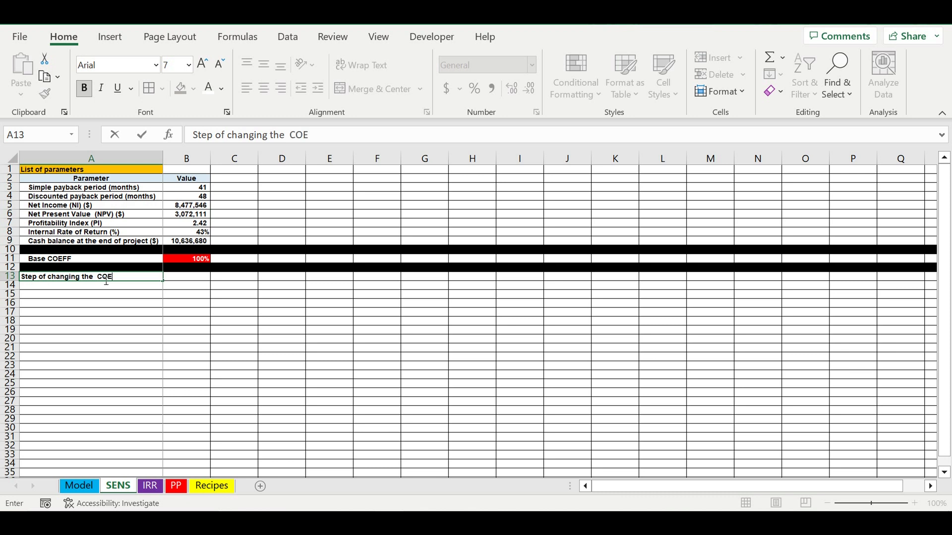
{"action": "type", "text": "FF"}
{"action": "key", "text": "Return"}
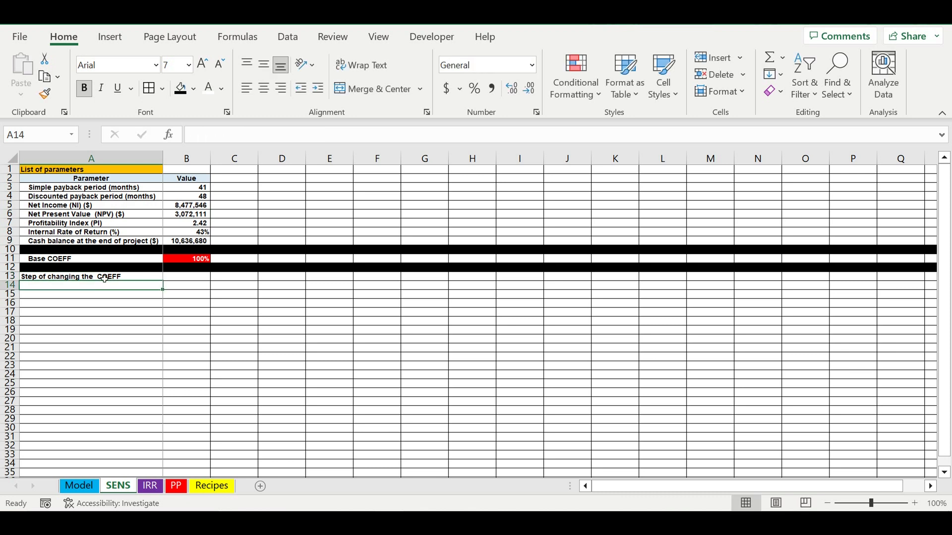
Format cell B13 as a percentage and enter 10% as the coefficient's changing step.
{"action": "left_click", "coordinate": [182, 280]}
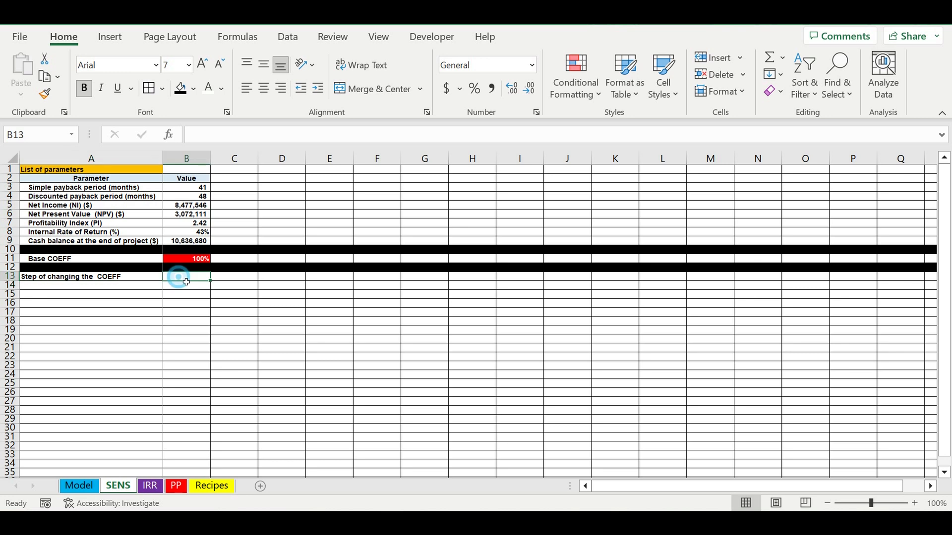
{"action": "left_click", "coordinate": [475, 90]}
{"action": "left_click", "coordinate": [240, 305]}
{"action": "left_click", "coordinate": [196, 275]}
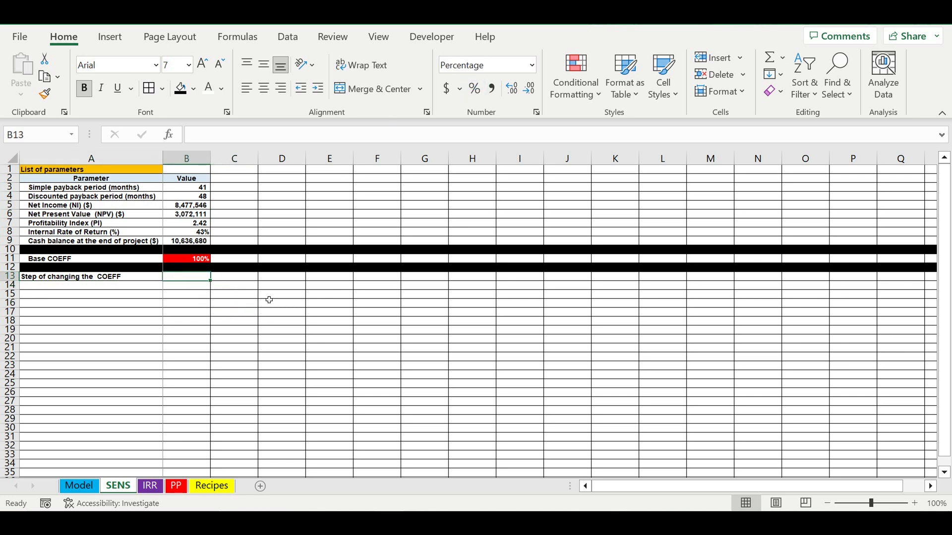
{"action": "type", "text": "10"}
{"action": "left_click", "coordinate": [271, 321]}
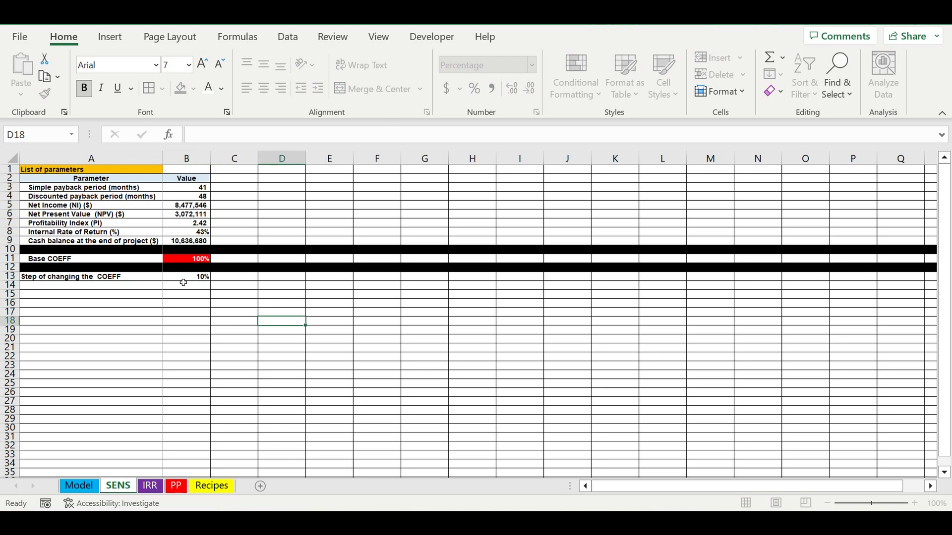
Give the step value cell B13 a light blue fill and a white font.
{"action": "left_click", "coordinate": [181, 280]}
{"action": "left_click", "coordinate": [195, 89]}
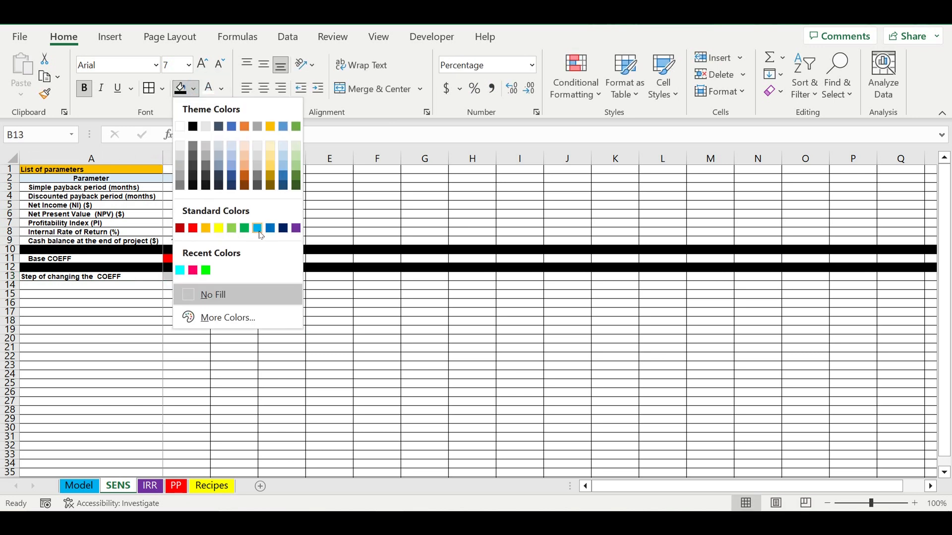
{"action": "left_click", "coordinate": [257, 229]}
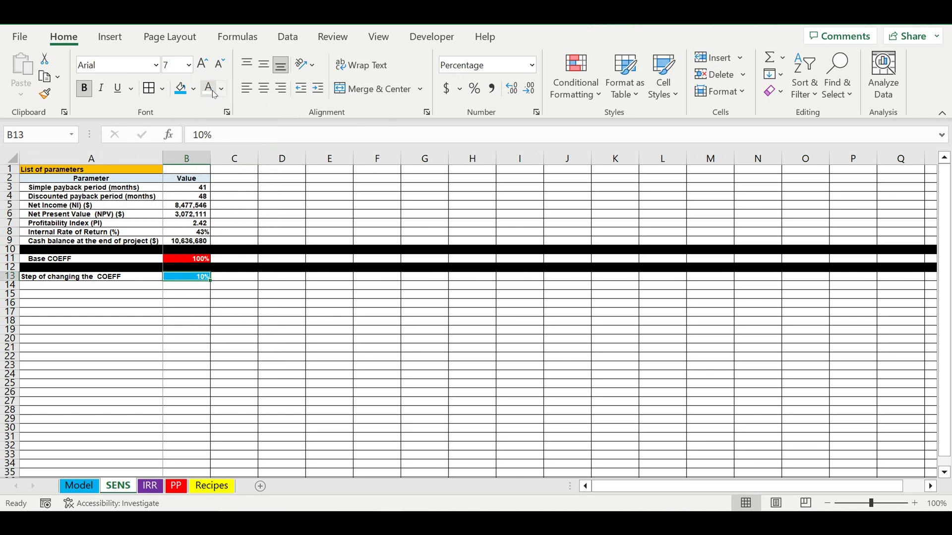
{"action": "left_click", "coordinate": [276, 331]}
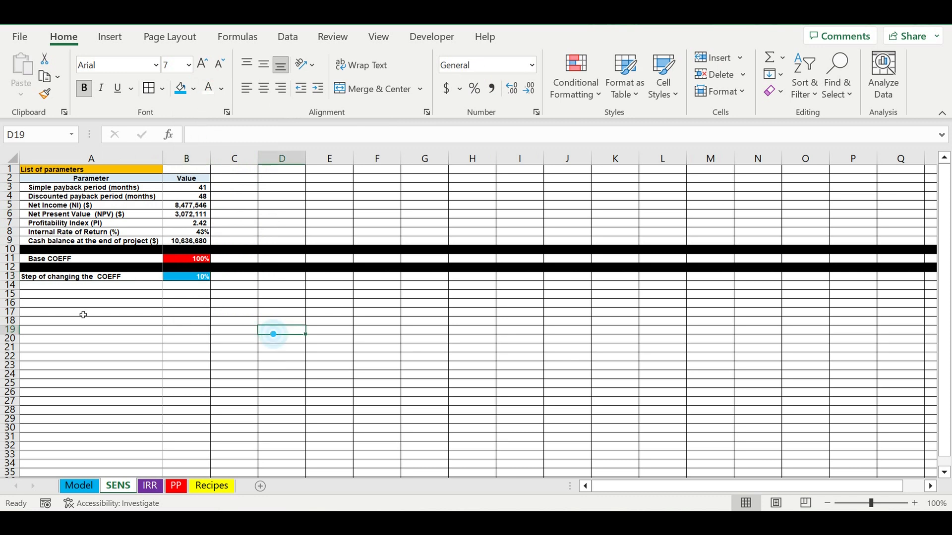
Fill the entire row 14 with black below the coefficient step row.
{"action": "left_click", "coordinate": [10, 285]}
{"action": "left_click", "coordinate": [195, 90]}
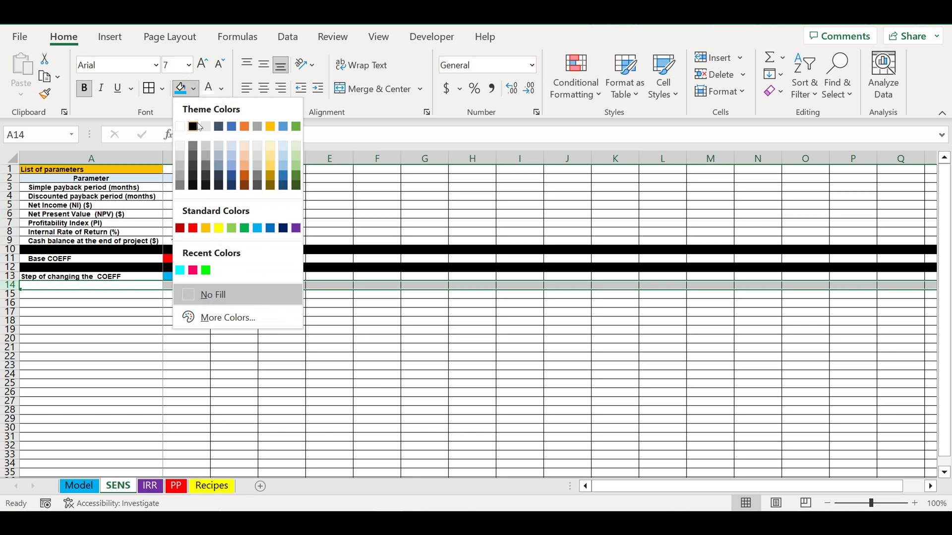
{"action": "left_click", "coordinate": [196, 127]}
{"action": "left_click", "coordinate": [292, 380]}
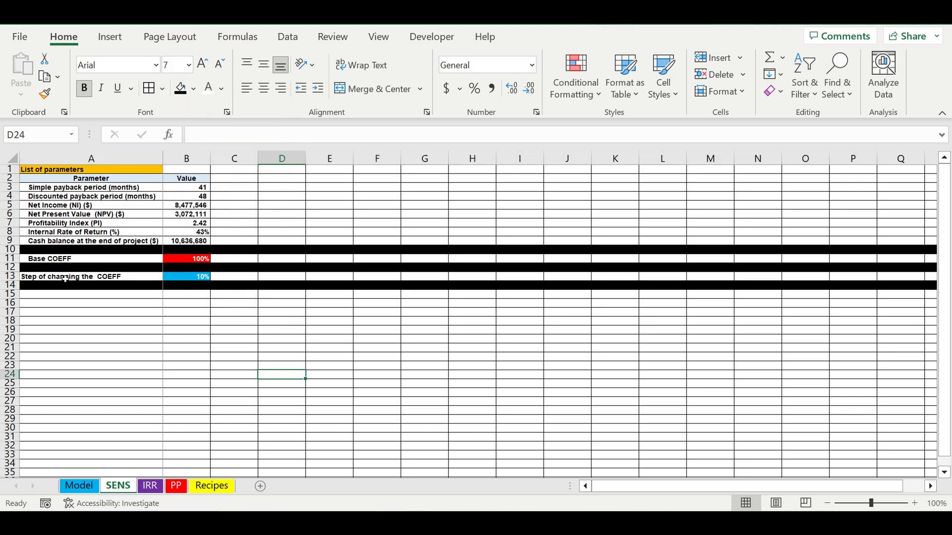
Indent the "Step of changing the COEFF" label in A13 by one level.
{"action": "left_click", "coordinate": [90, 282]}
{"action": "left_click", "coordinate": [317, 88]}
{"action": "left_click", "coordinate": [333, 382]}
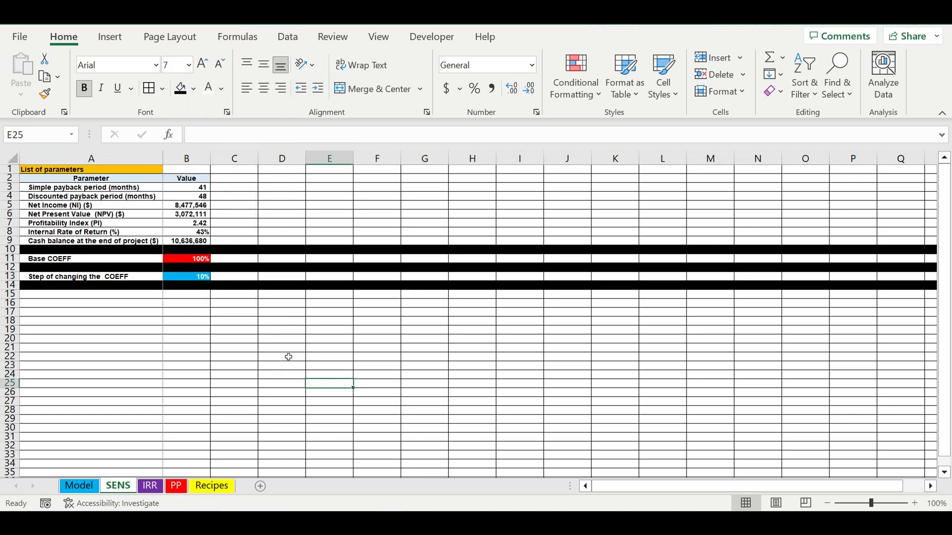
Format the cells B16:H16 as percentages for the coefficient row.
{"action": "left_click", "coordinate": [326, 300]}
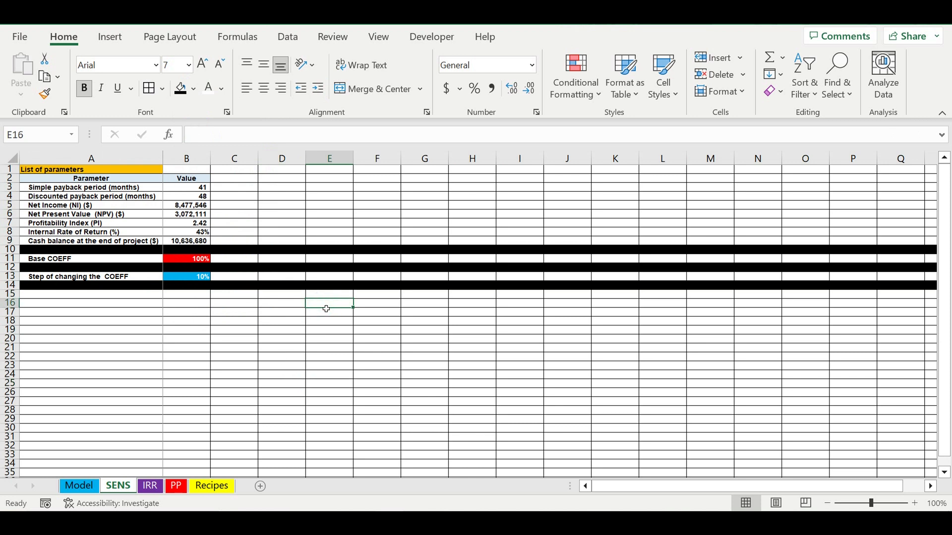
{"action": "left_click", "coordinate": [185, 308]}
{"action": "left_click_drag", "start_coordinate": [186, 308], "coordinate": [482, 311]}
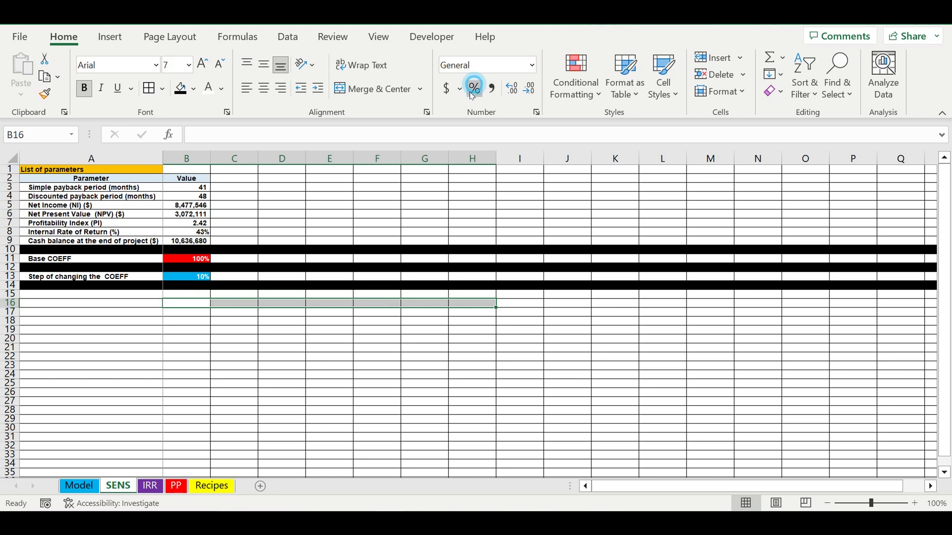
{"action": "left_click", "coordinate": [338, 350]}
Enter 100% in cell E16 as the middle value of the coefficient row.
{"action": "left_click", "coordinate": [340, 306]}
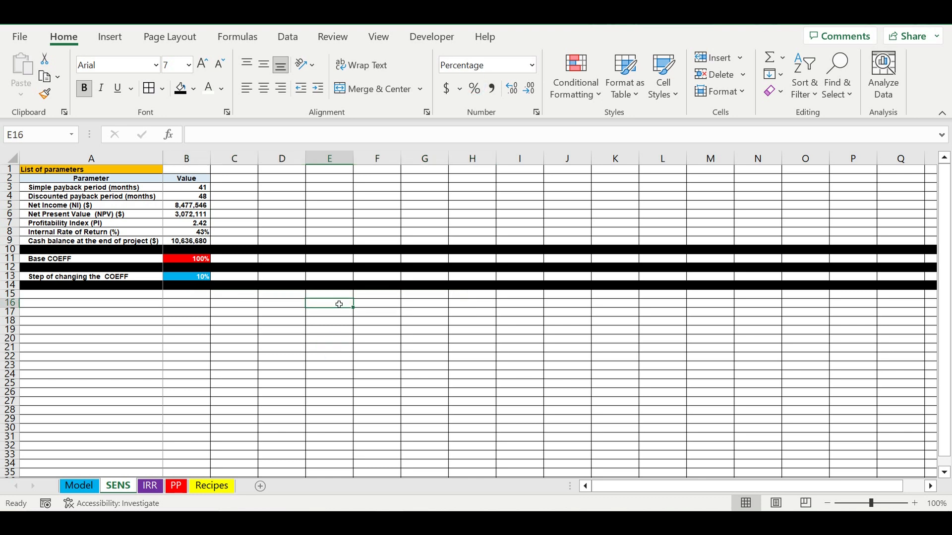
{"action": "type", "text": "100"}
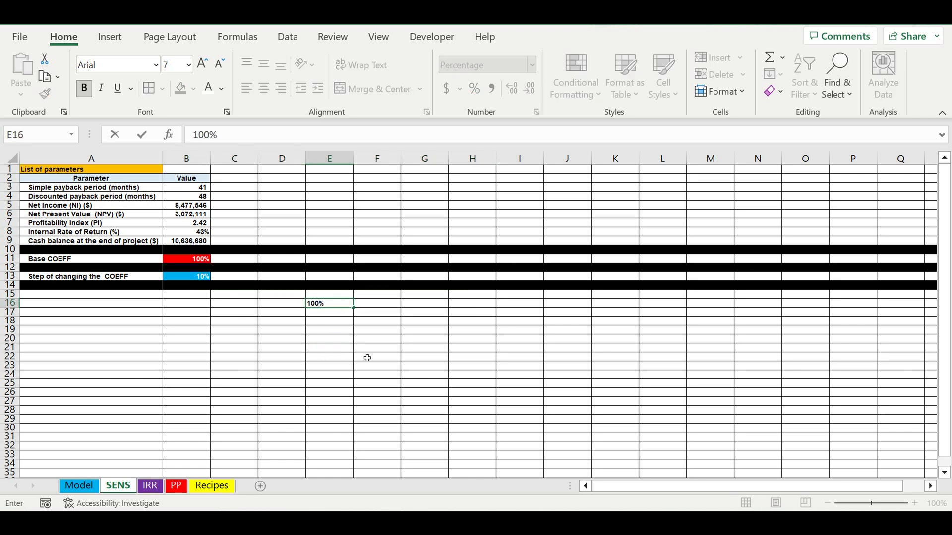
{"action": "key", "text": "Return"}
{"action": "left_click", "coordinate": [379, 348]}
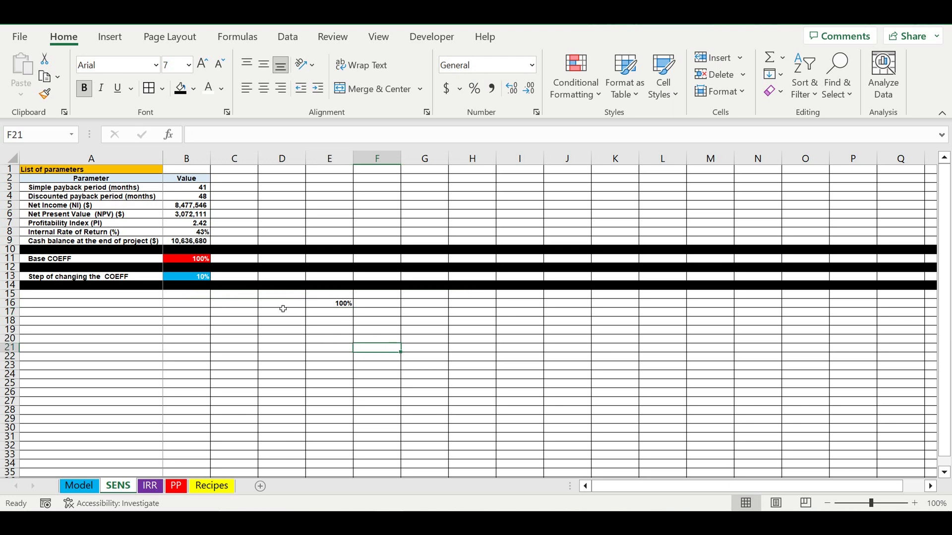
Begin an IF formula in D16 with the test E16-$B$13<0, using an absolute reference to the step cell.
{"action": "left_click", "coordinate": [283, 306]}
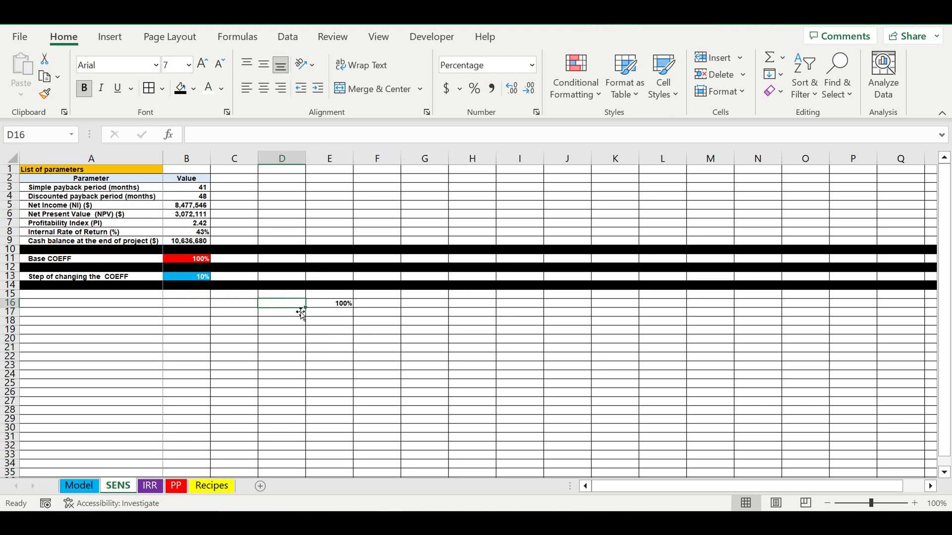
{"action": "type", "text": "=if("}
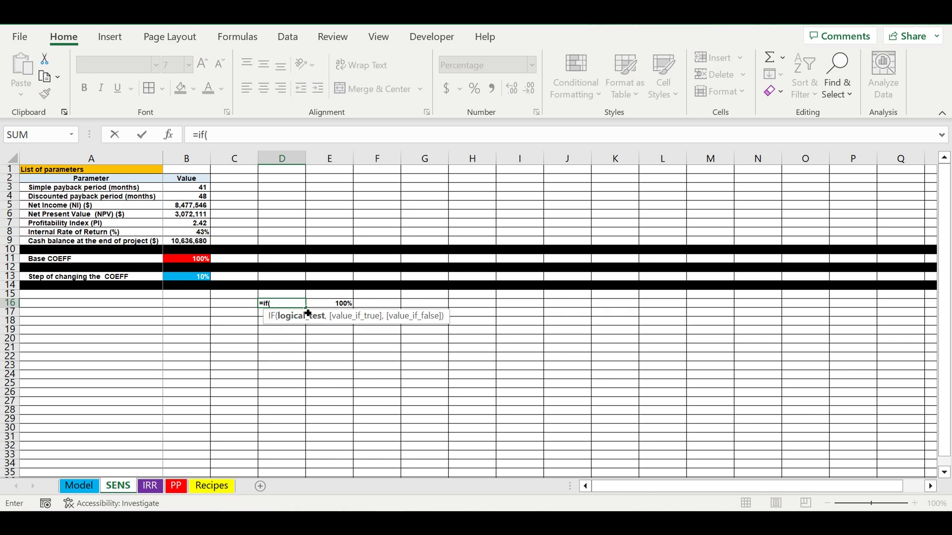
{"action": "left_click", "coordinate": [325, 308]}
{"action": "type", "text": "-"}
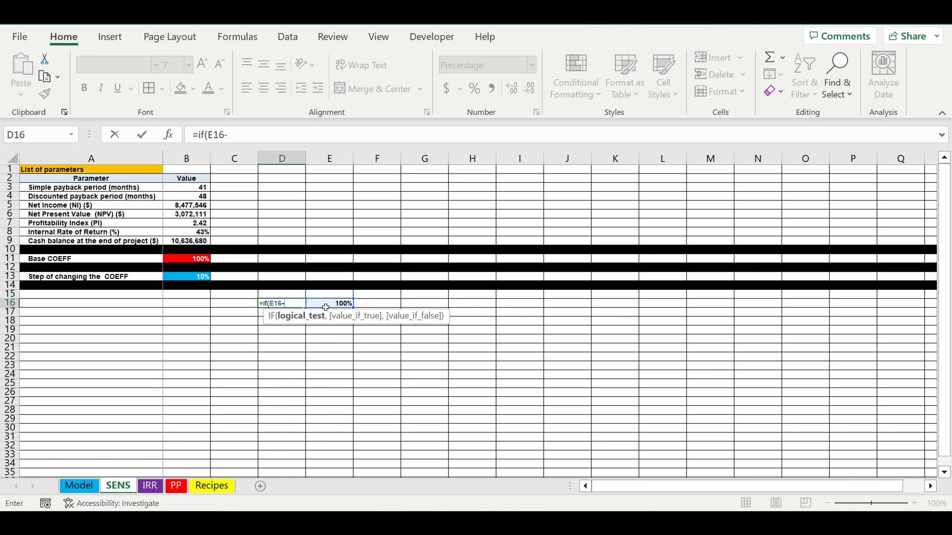
{"action": "left_click", "coordinate": [186, 279]}
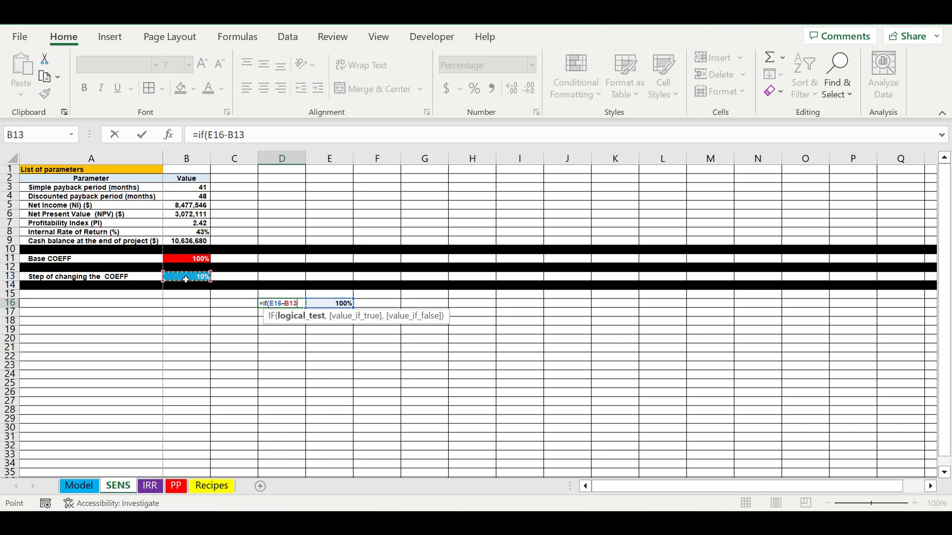
{"action": "left_click", "coordinate": [235, 139]}
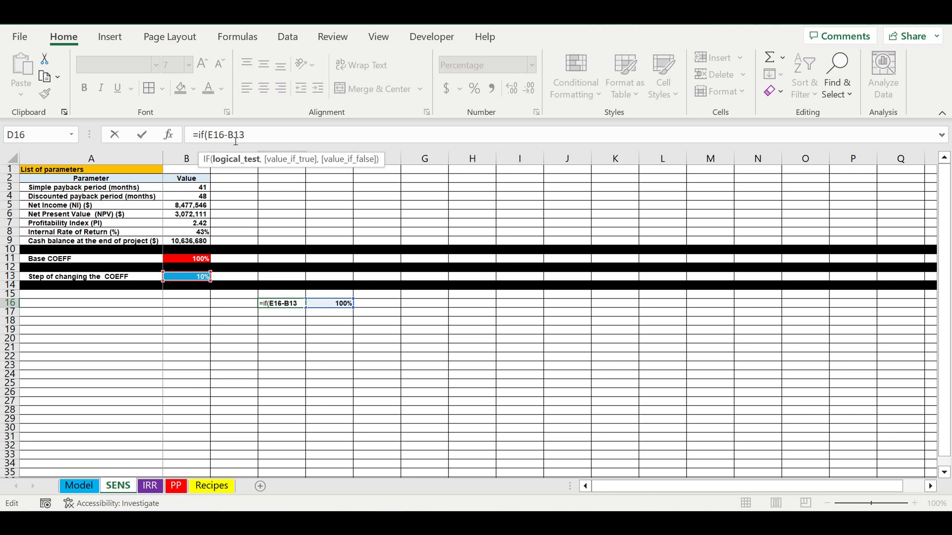
{"action": "type", "text": "$B$"}
{"action": "left_click", "coordinate": [298, 134]}
{"action": "type", "text": "<0,"}
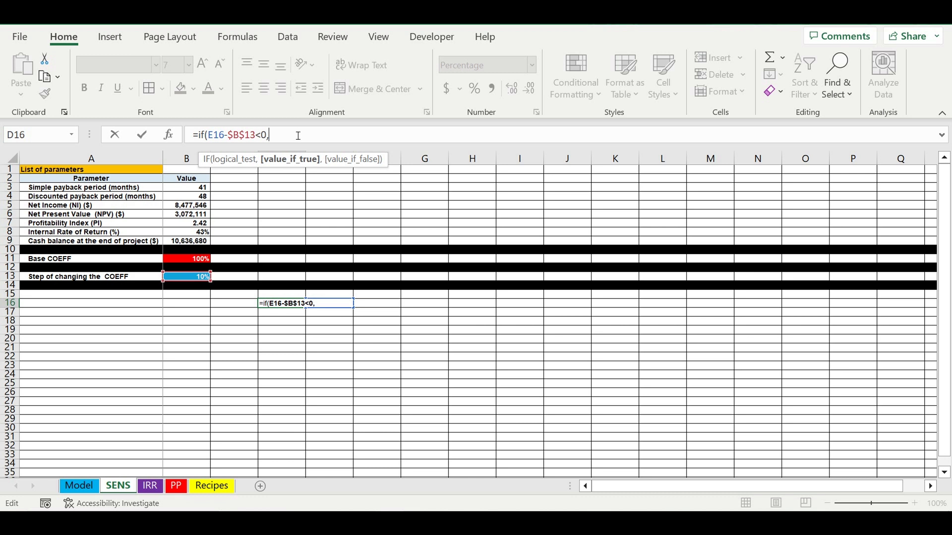
{"action": "type", "text": "0,"}
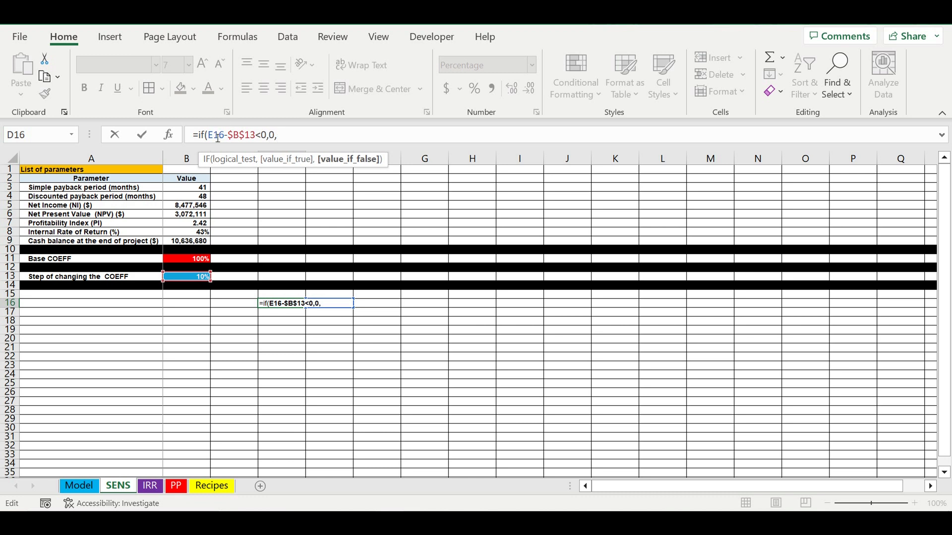
Complete the D16 IF formula to return 0 if the test is true and E16-$B$13 otherwise.
{"action": "left_click_drag", "start_coordinate": [209, 136], "coordinate": [263, 138]}
{"action": "key", "text": "ctrl+c"}
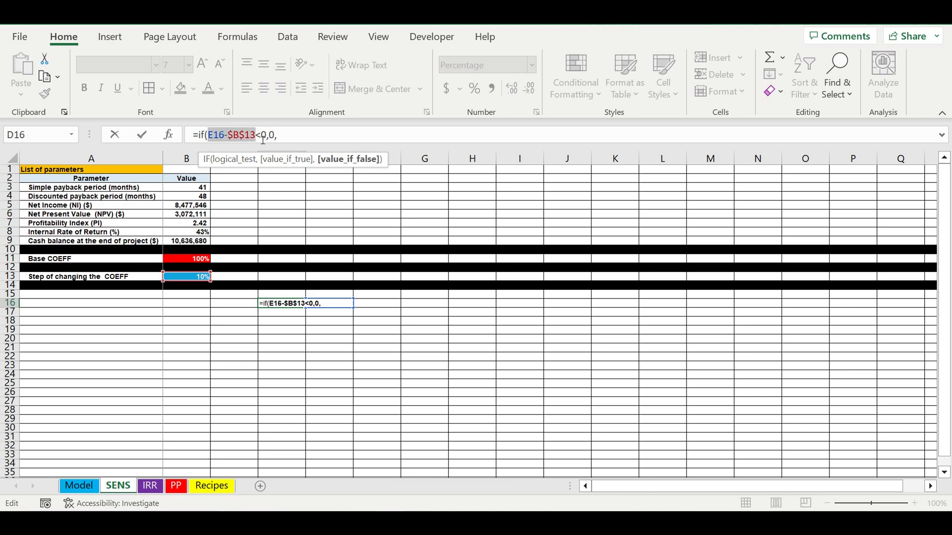
{"action": "left_click", "coordinate": [315, 136]}
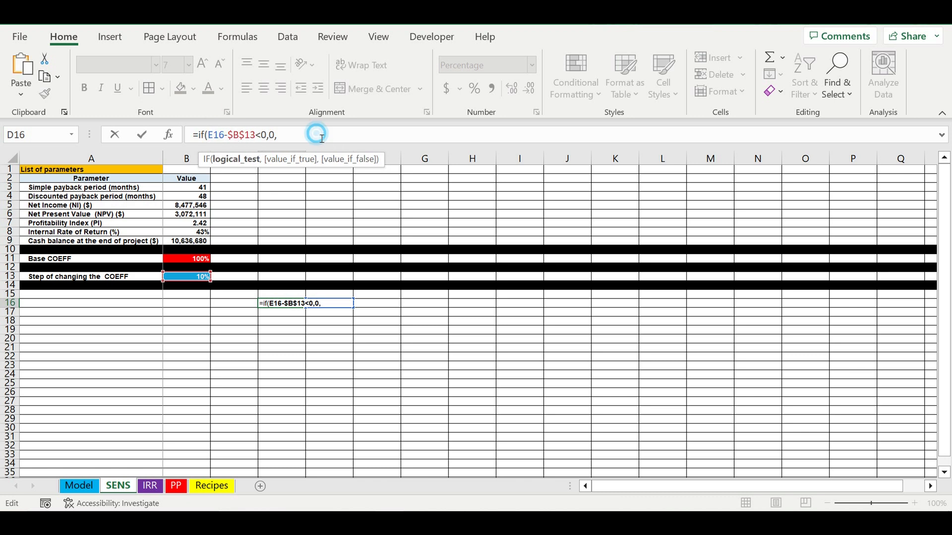
{"action": "key", "text": "ctrl+v"}
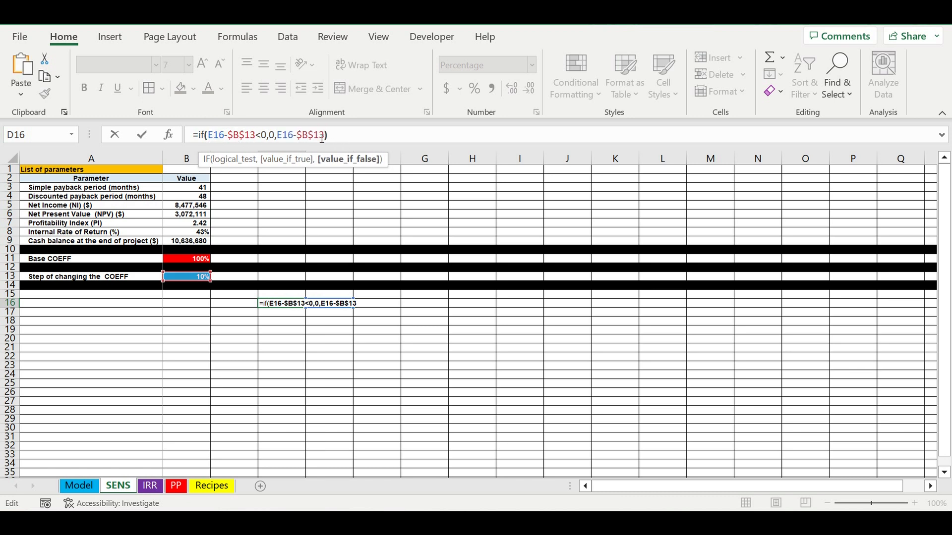
{"action": "key", "text": "Return"}
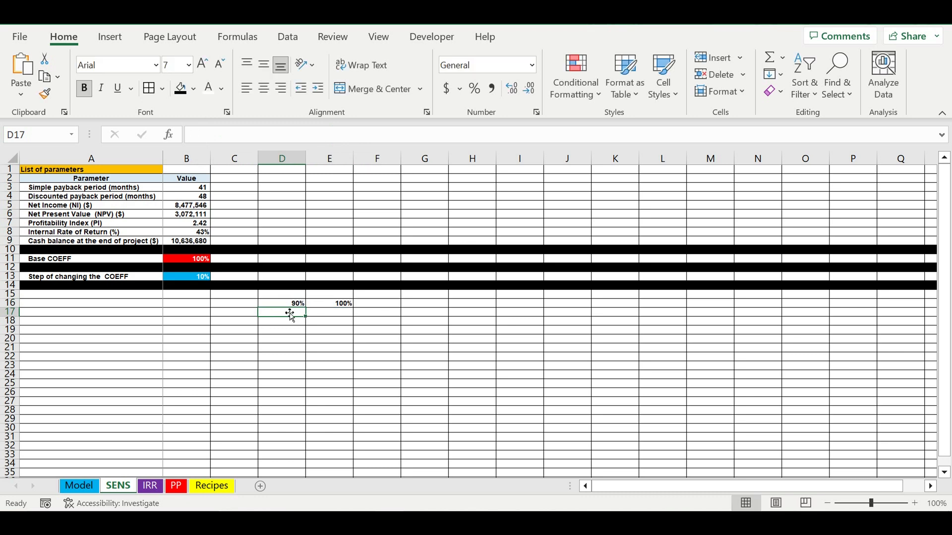
Fill the D16 formula leftward through cells C16 and B16.
{"action": "left_click", "coordinate": [293, 304]}
{"action": "left_click_drag", "start_coordinate": [306, 307], "coordinate": [184, 311]}
{"action": "left_click", "coordinate": [250, 374]}
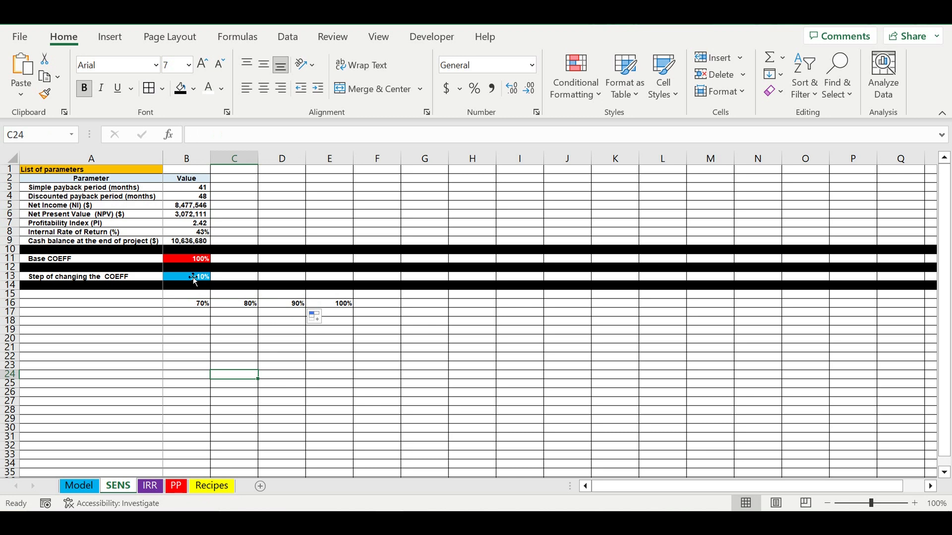
Test the coefficient row by setting the step in B13 to 40%, and set it back to 10%.
{"action": "left_click", "coordinate": [194, 277]}
{"action": "type", "text": "40"}
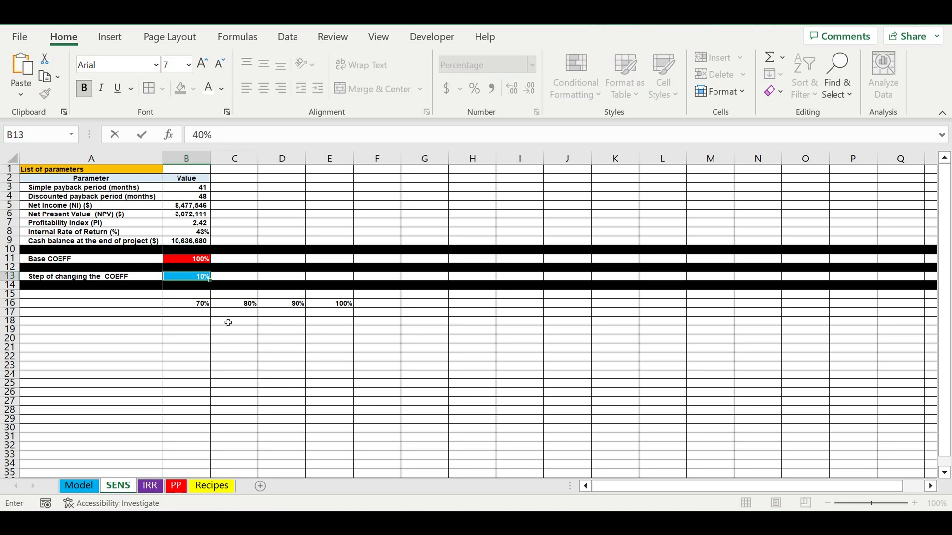
{"action": "key", "text": "Return"}
{"action": "left_click", "coordinate": [193, 279]}
{"action": "type", "text": "10"}
{"action": "key", "text": "Return"}
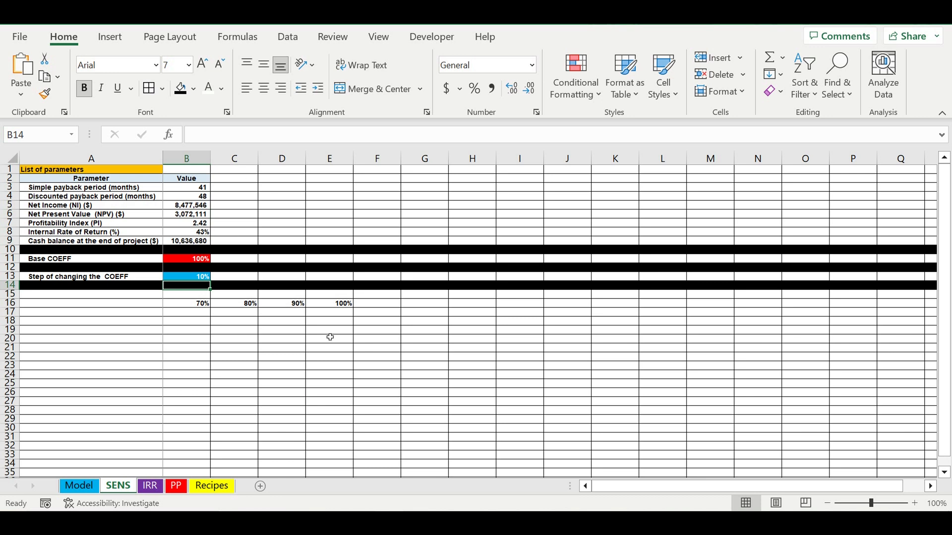
Center the coefficient percentages in cells B16:E16 horizontally.
{"action": "left_click", "coordinate": [330, 303]}
{"action": "left_click_drag", "start_coordinate": [297, 304], "coordinate": [202, 308]}
{"action": "left_click", "coordinate": [262, 88]}
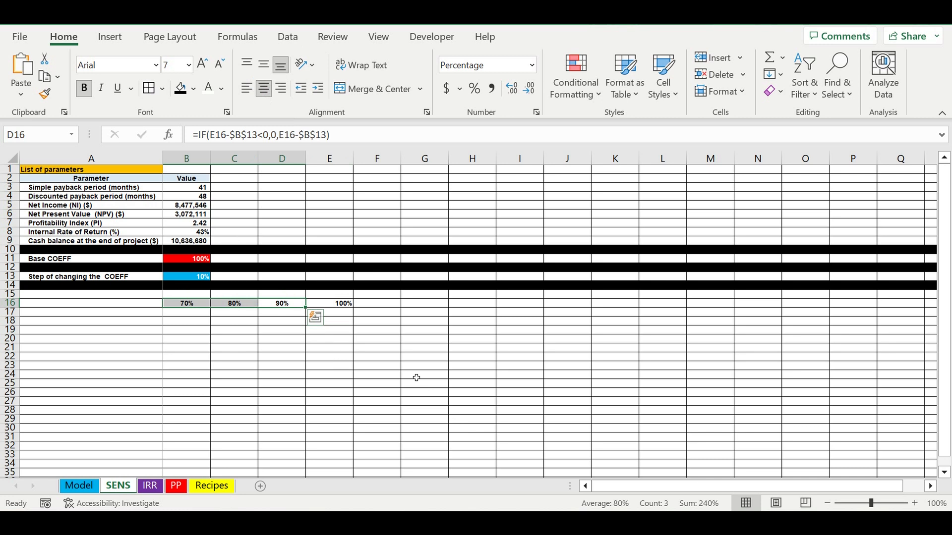
{"action": "left_click", "coordinate": [418, 379]}
{"action": "left_click", "coordinate": [337, 305]}
{"action": "left_click", "coordinate": [263, 87]}
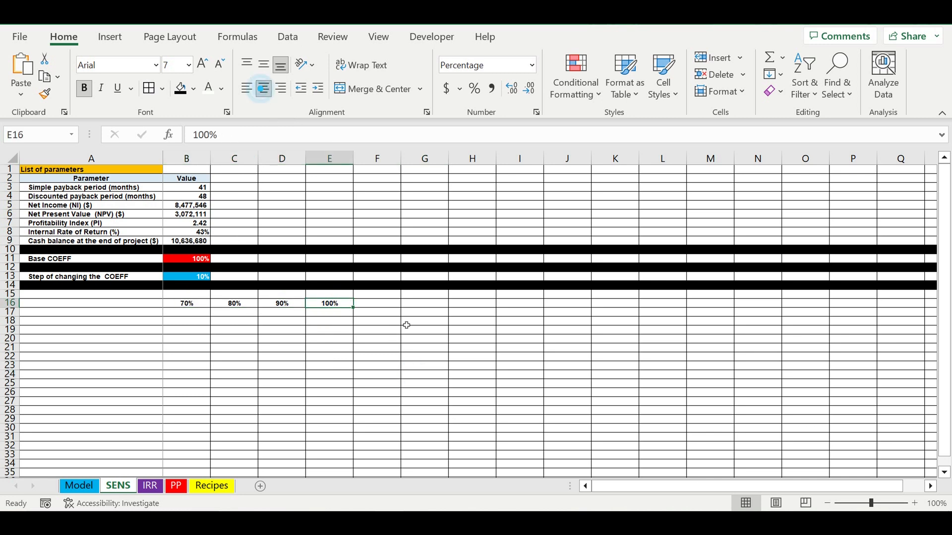
Enter the formula =E16+$B$13 in cell F16 to step the coefficient upward.
{"action": "left_click", "coordinate": [384, 295]}
{"action": "left_click", "coordinate": [390, 306]}
{"action": "type", "text": "="}
{"action": "left_click", "coordinate": [329, 304]}
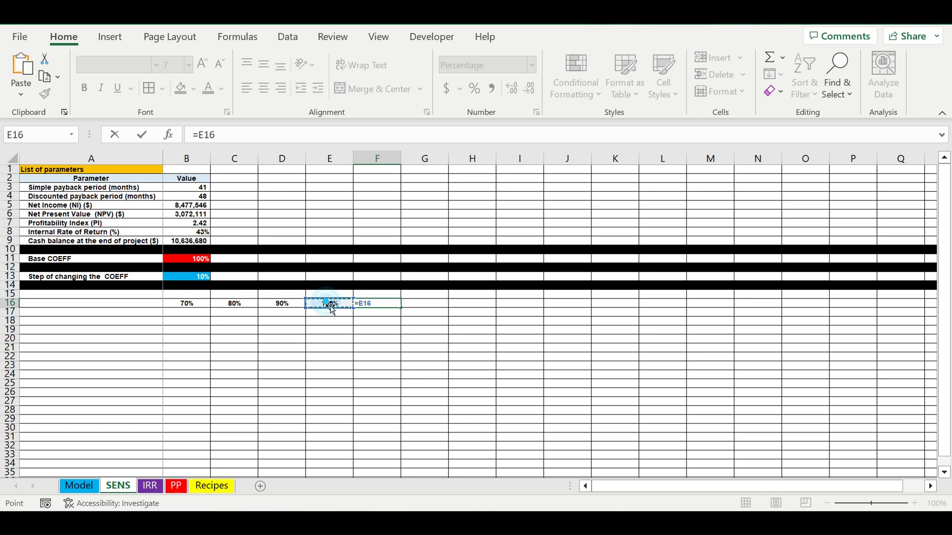
{"action": "type", "text": "+"}
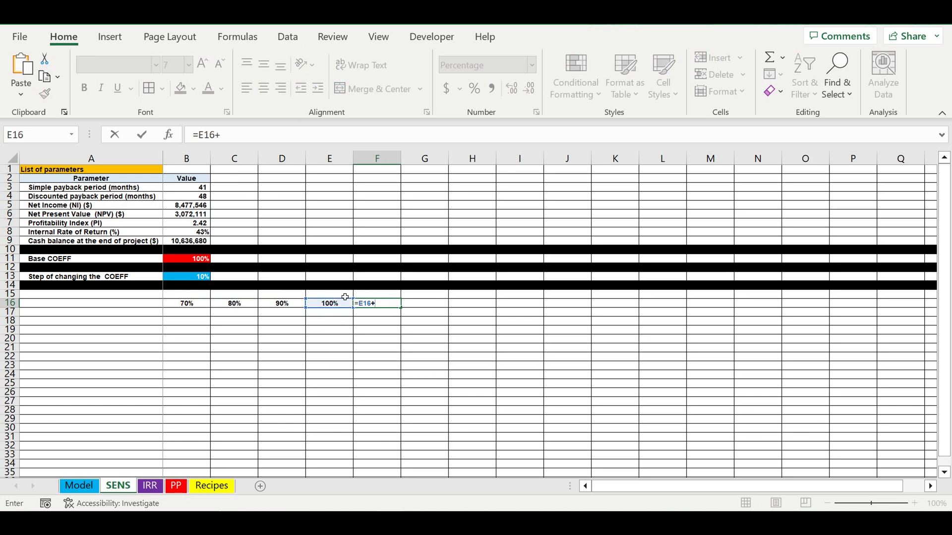
{"action": "left_click", "coordinate": [184, 279]}
{"action": "left_click", "coordinate": [224, 137]}
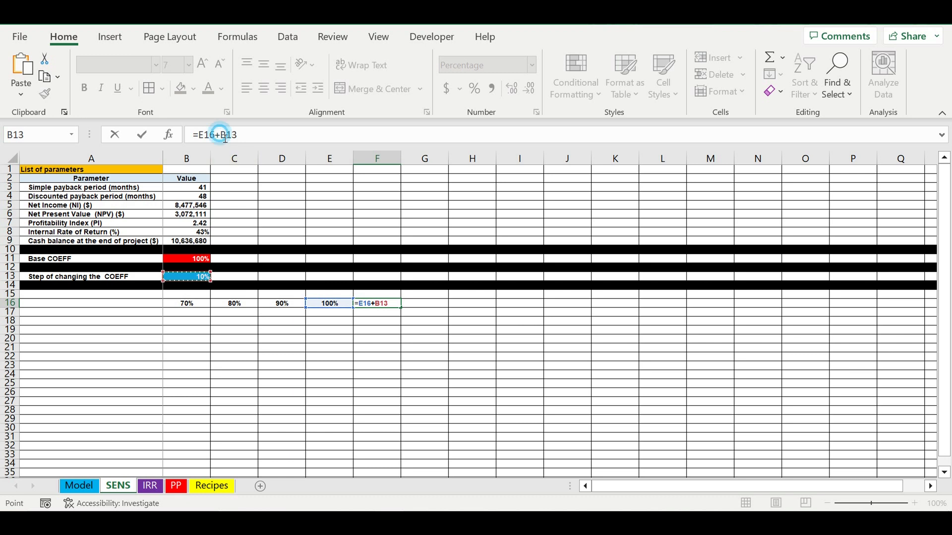
{"action": "type", "text": "$"}
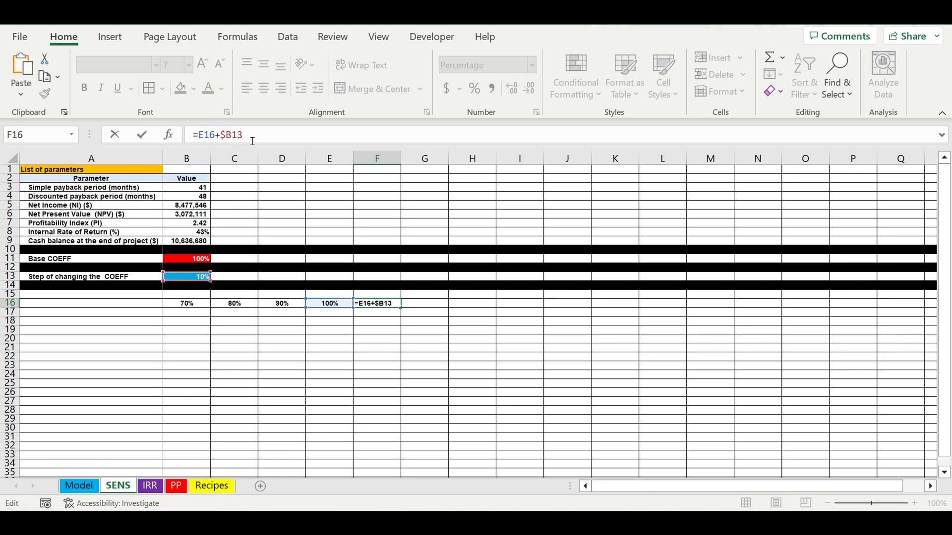
{"action": "left_click", "coordinate": [233, 135]}
{"action": "type", "text": "$"}
{"action": "key", "text": "Return"}
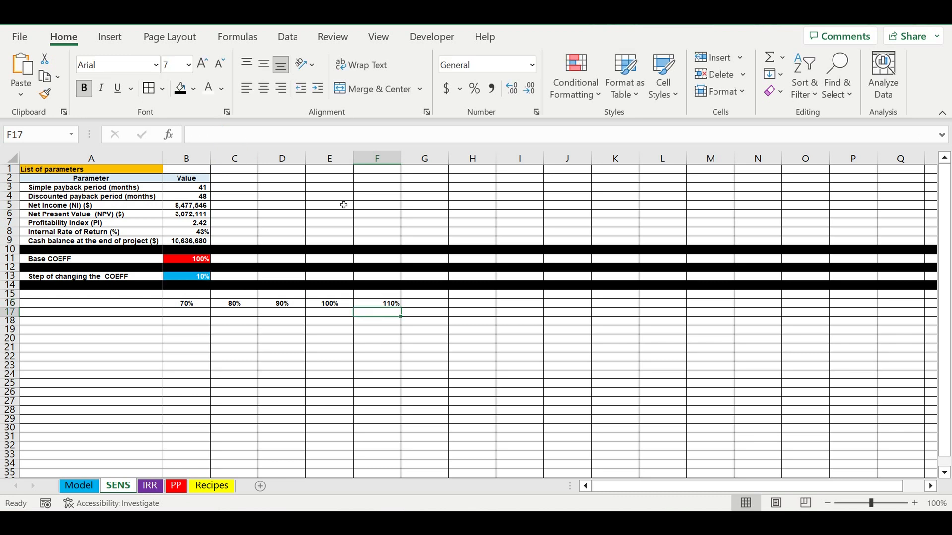
Center F16 horizontally and fill its formula rightward through G16 and H16.
{"action": "left_click", "coordinate": [378, 304]}
{"action": "left_click", "coordinate": [266, 88]}
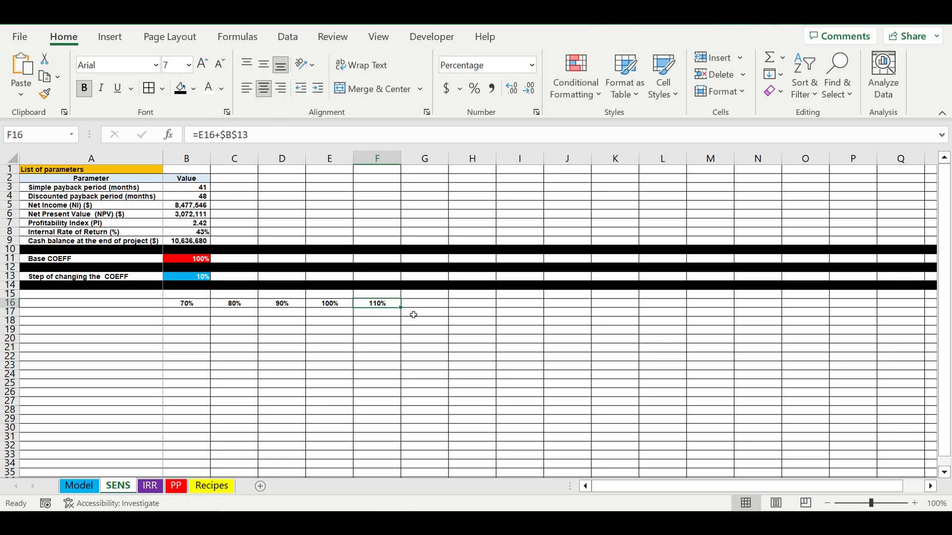
{"action": "left_click_drag", "start_coordinate": [405, 315], "coordinate": [492, 311]}
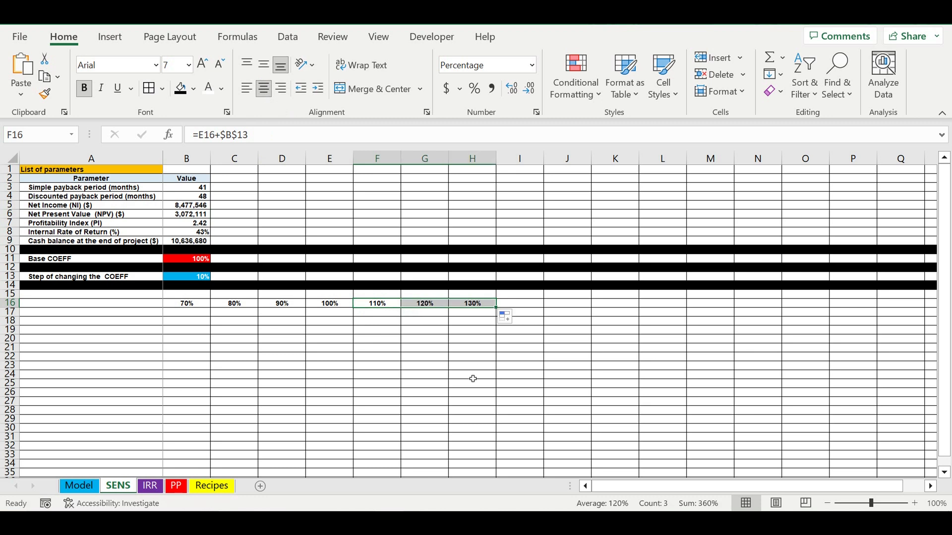
{"action": "left_click", "coordinate": [473, 381]}
{"action": "left_click", "coordinate": [424, 365]}
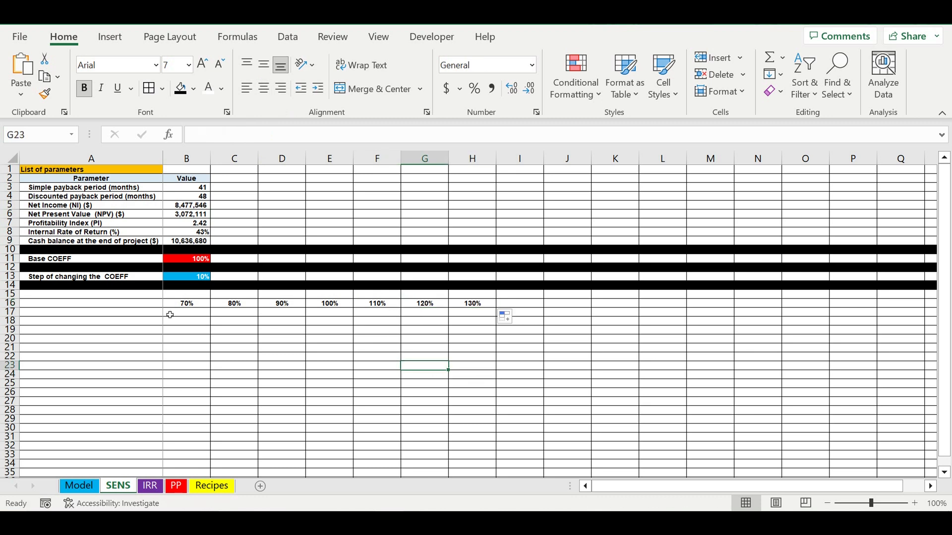
Link cell A16 to the Parameter header with =A2 and center it horizontally.
{"action": "left_click", "coordinate": [141, 304]}
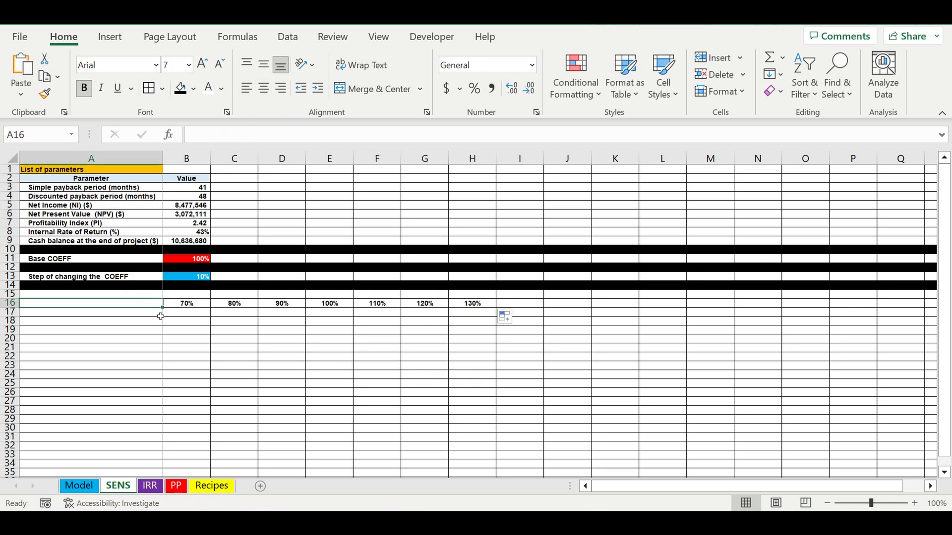
{"action": "type", "text": "="}
{"action": "left_click", "coordinate": [88, 180]}
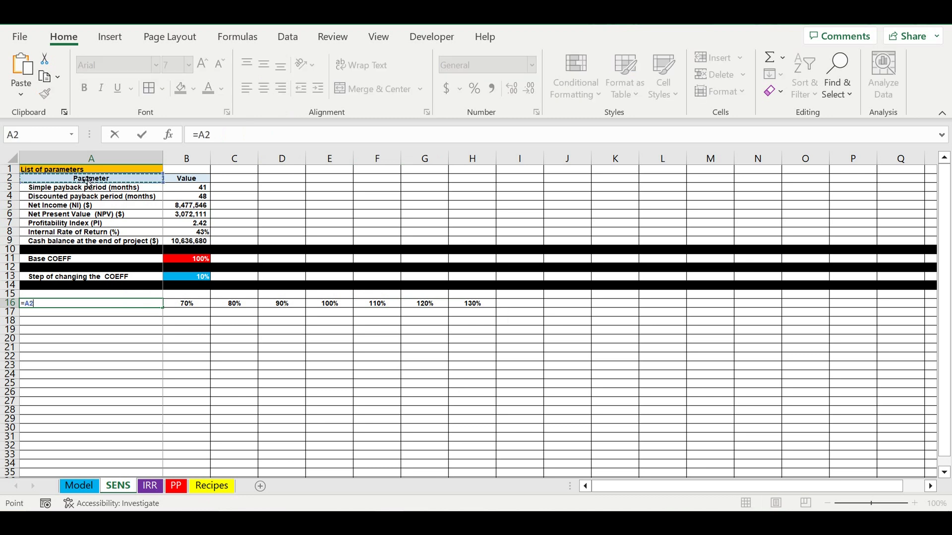
{"action": "key", "text": "Return"}
{"action": "left_click", "coordinate": [128, 304]}
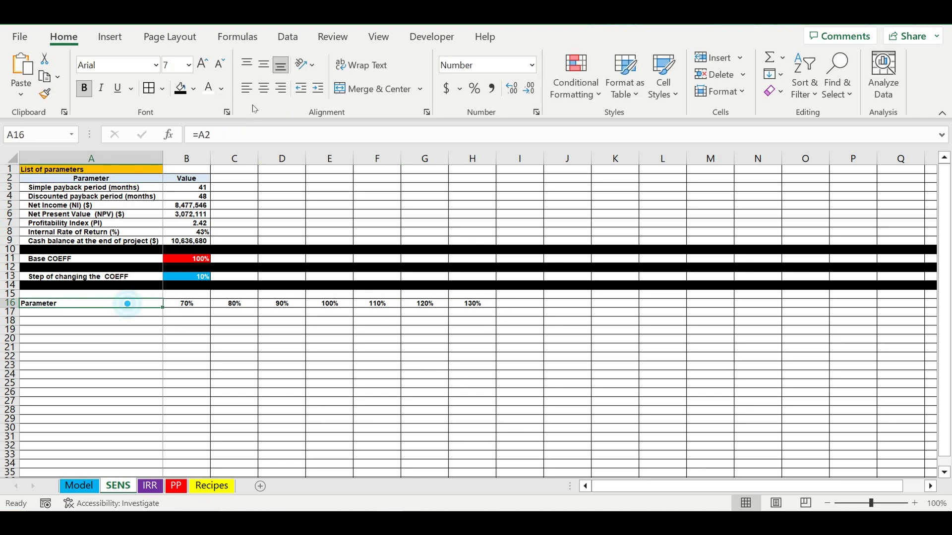
{"action": "left_click", "coordinate": [266, 91]}
Shade the header row A16:H16 with the lightest blue theme fill.
{"action": "left_click_drag", "start_coordinate": [152, 307], "coordinate": [476, 295]}
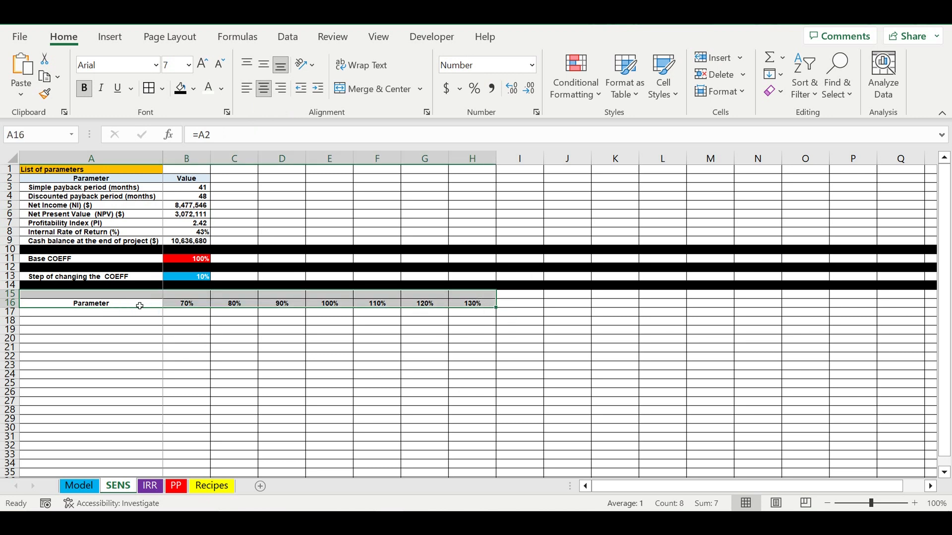
{"action": "left_click_drag", "start_coordinate": [139, 306], "coordinate": [480, 305]}
{"action": "left_click", "coordinate": [194, 89]}
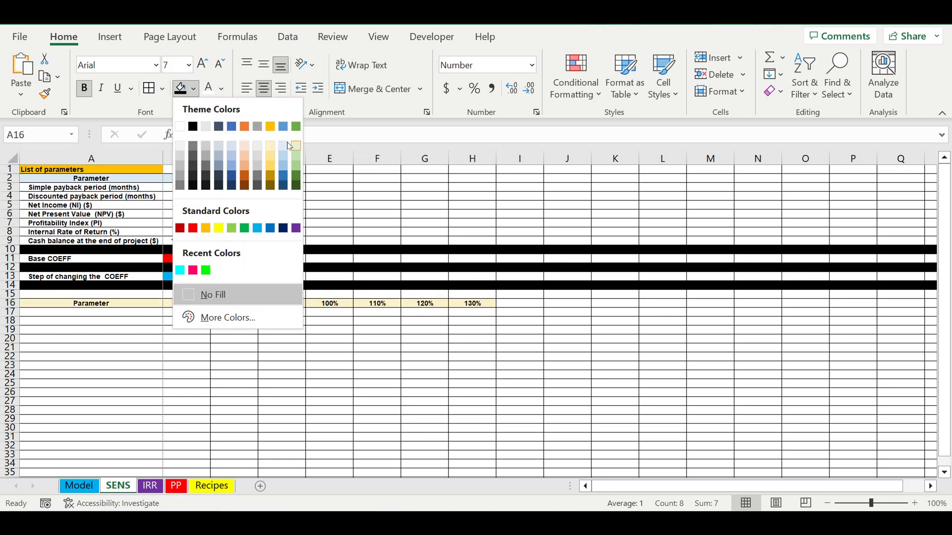
{"action": "left_click", "coordinate": [283, 147]}
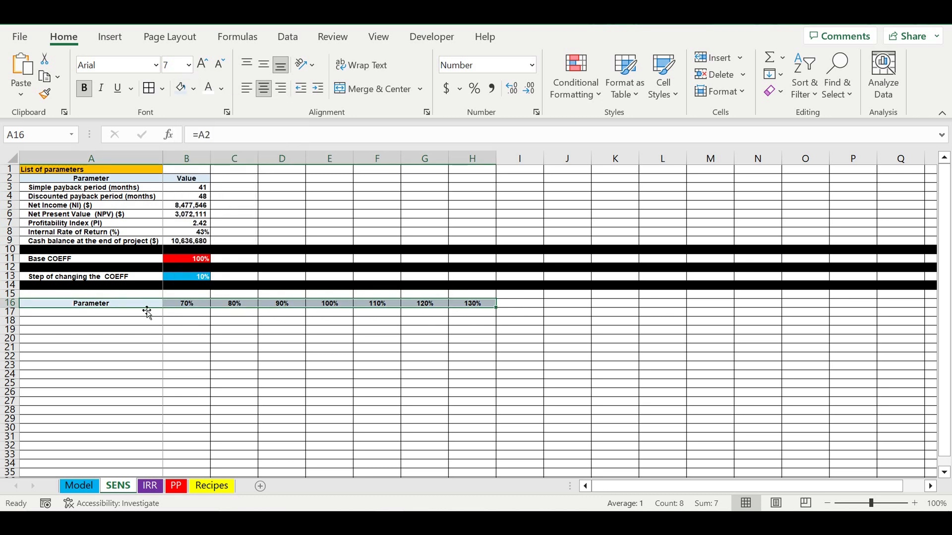
Enter the title SENS in cell A15 and give the cell a pink fill.
{"action": "left_click", "coordinate": [132, 298]}
{"action": "type", "text": "SEN"}
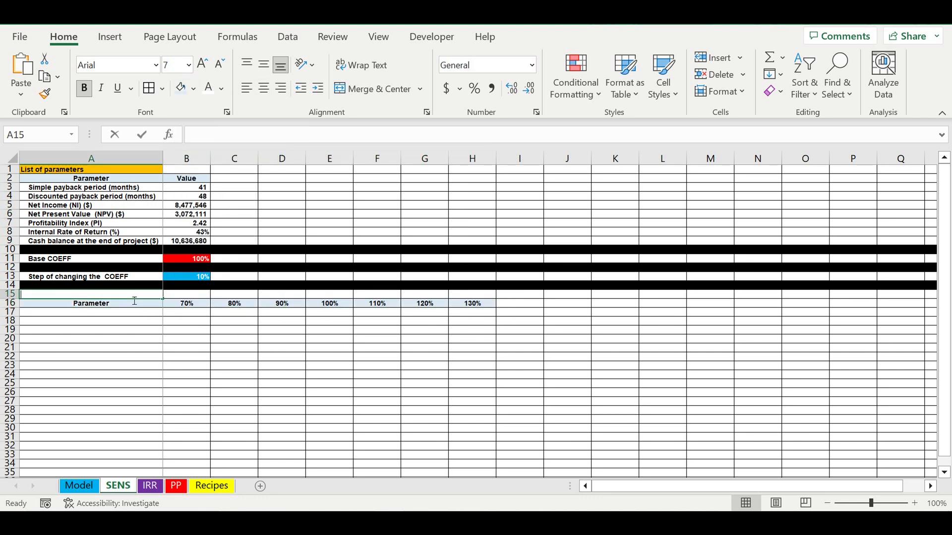
{"action": "type", "text": "S"}
{"action": "key", "text": "Return"}
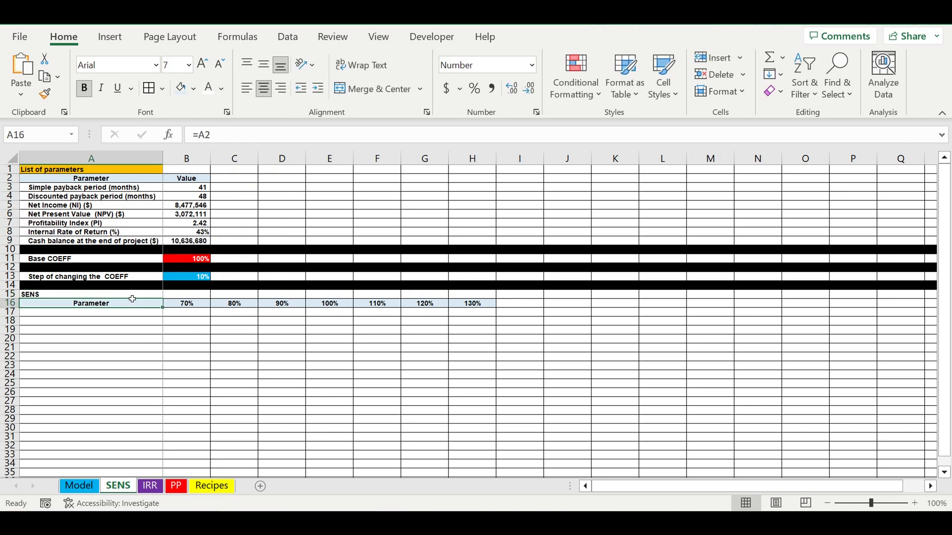
{"action": "left_click", "coordinate": [132, 295]}
{"action": "left_click", "coordinate": [195, 88]}
{"action": "left_click", "coordinate": [199, 275]}
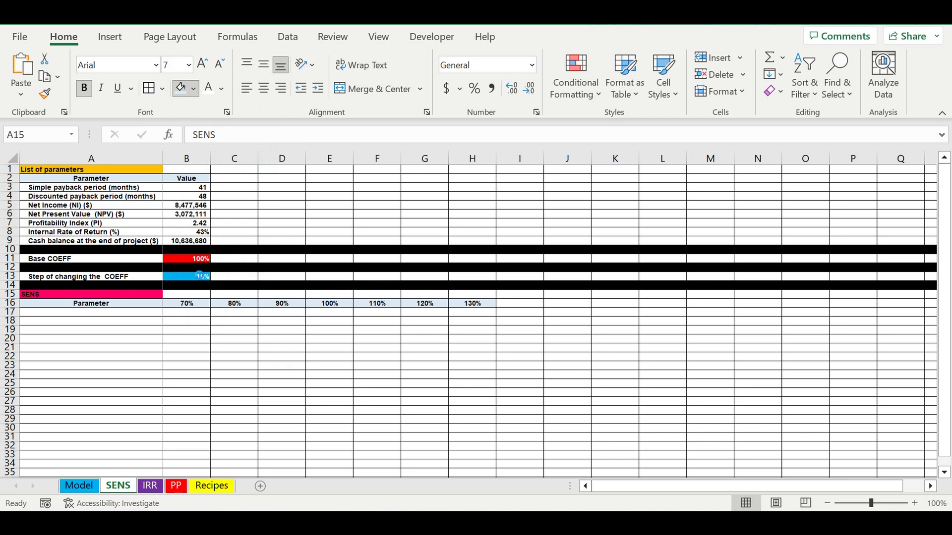
{"action": "left_click", "coordinate": [133, 367]}
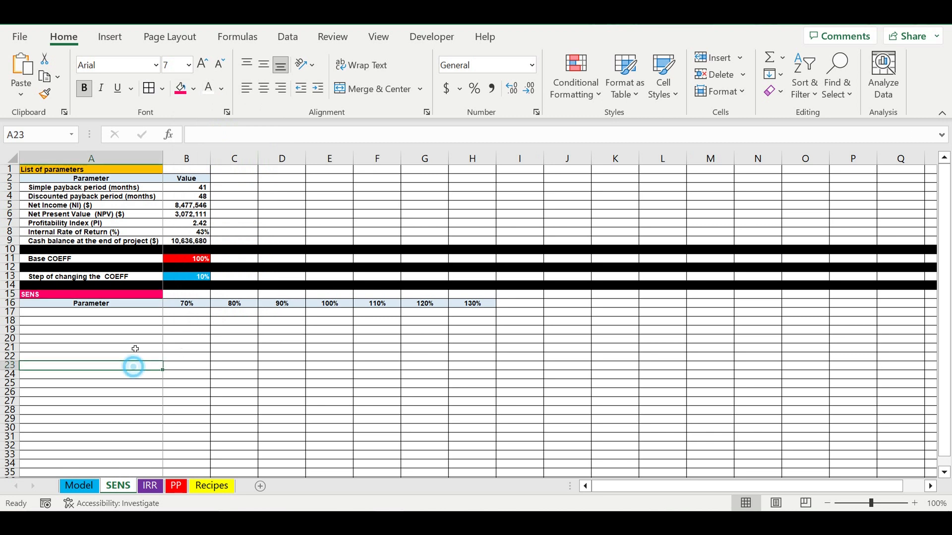
Link cell A17 to the first parameter name with =A3 and indent it one level.
{"action": "left_click", "coordinate": [137, 312]}
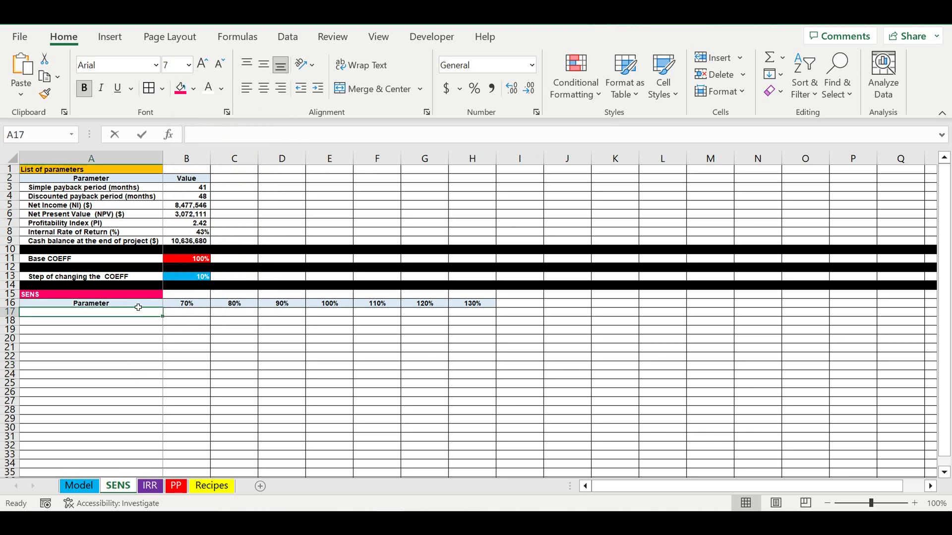
{"action": "type", "text": "="}
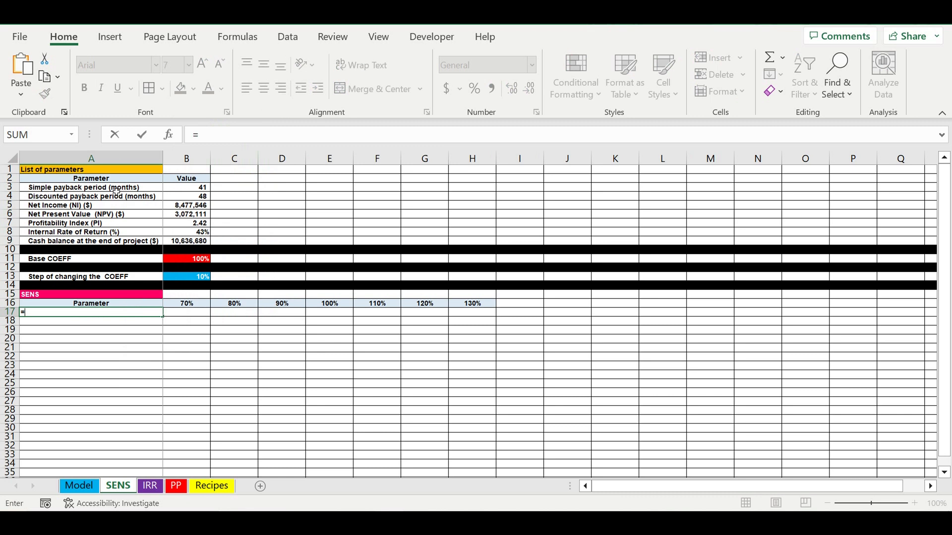
{"action": "left_click", "coordinate": [115, 189]}
{"action": "key", "text": "Return"}
{"action": "left_click", "coordinate": [113, 314]}
{"action": "left_click", "coordinate": [317, 89]}
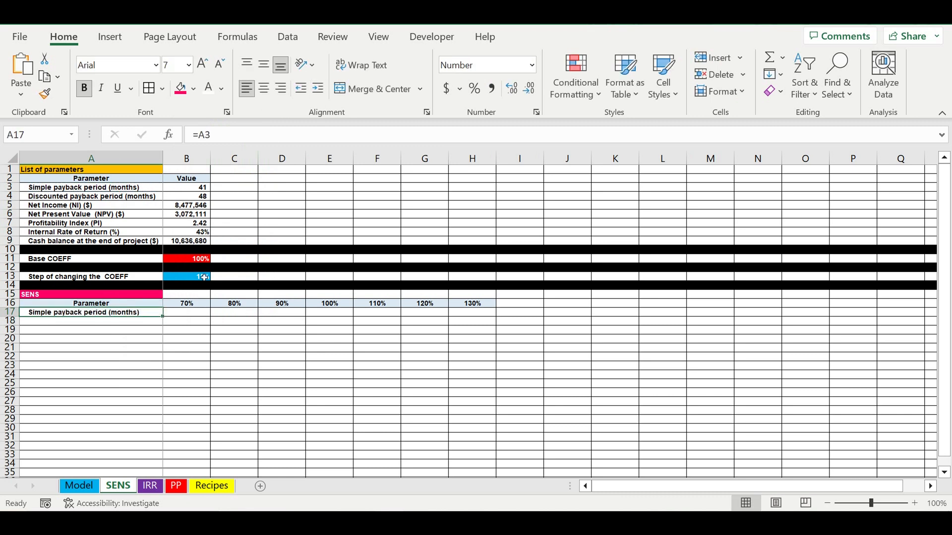
Fill the A17 link down to list all parameter names through A23, clearing the surplus cells A24:A25.
{"action": "left_click_drag", "start_coordinate": [162, 317], "coordinate": [155, 387]}
{"action": "left_click_drag", "start_coordinate": [58, 375], "coordinate": [55, 387]}
{"action": "key", "text": "Delete"}
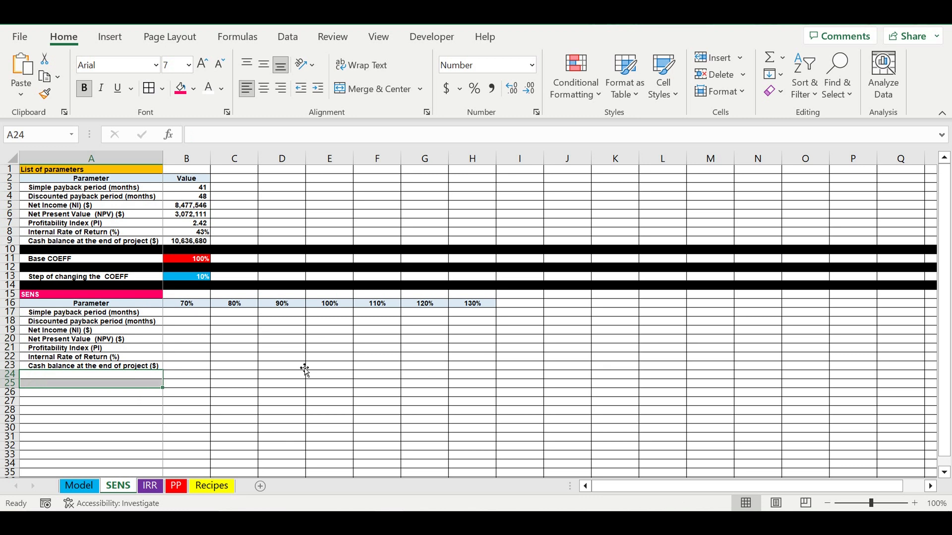
{"action": "left_click", "coordinate": [295, 367]}
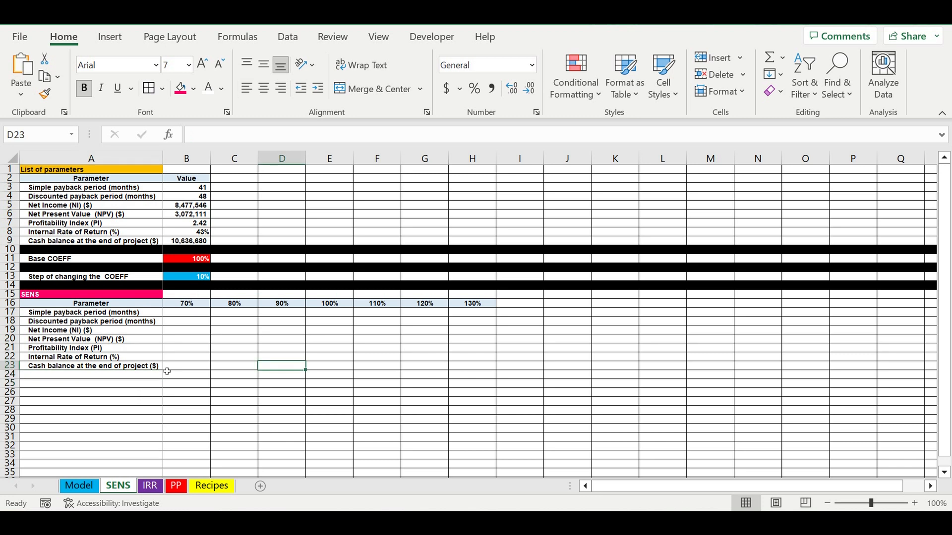
Fill the whole of row 24 black as a separator below the SENS table.
{"action": "left_click", "coordinate": [11, 375]}
{"action": "left_click", "coordinate": [199, 96]}
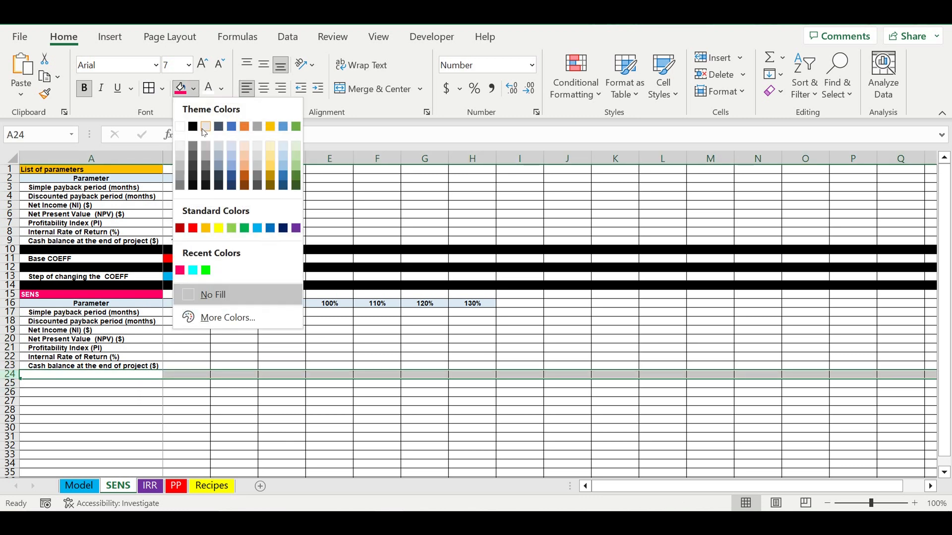
{"action": "left_click", "coordinate": [196, 130]}
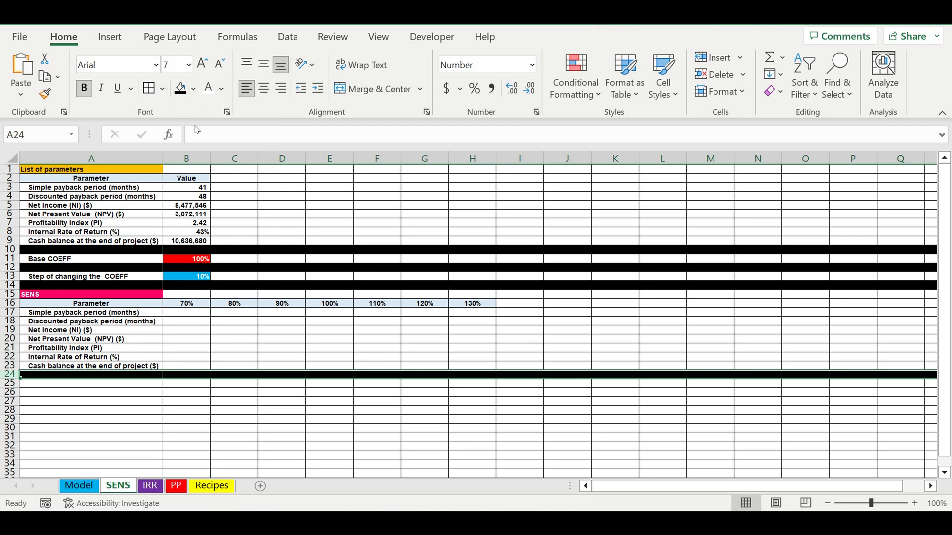
{"action": "left_click", "coordinate": [250, 351]}
{"action": "left_click", "coordinate": [128, 439]}
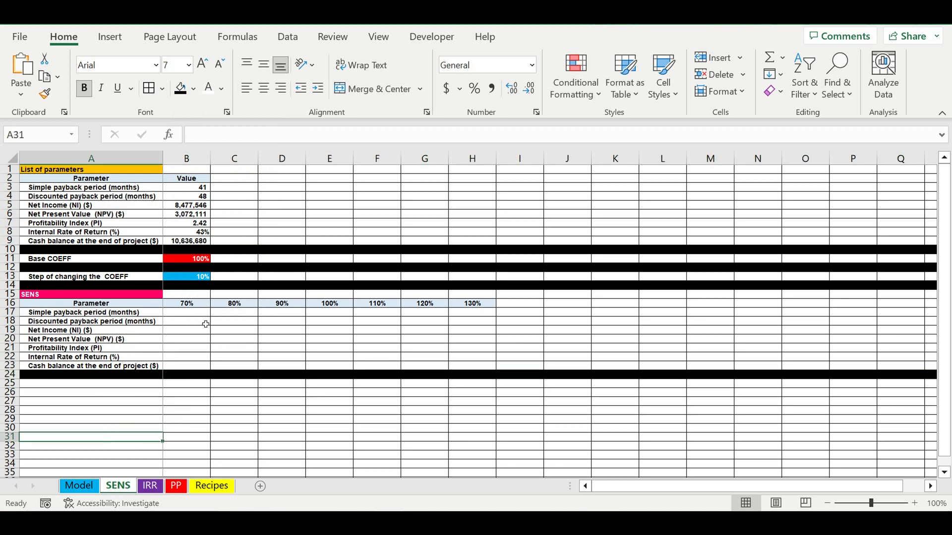
Copy the parameter values in B3:B9 to B17:B23 and fill them rightward through column H.
{"action": "left_click_drag", "start_coordinate": [191, 188], "coordinate": [190, 243]}
{"action": "key", "text": "ctrl+c"}
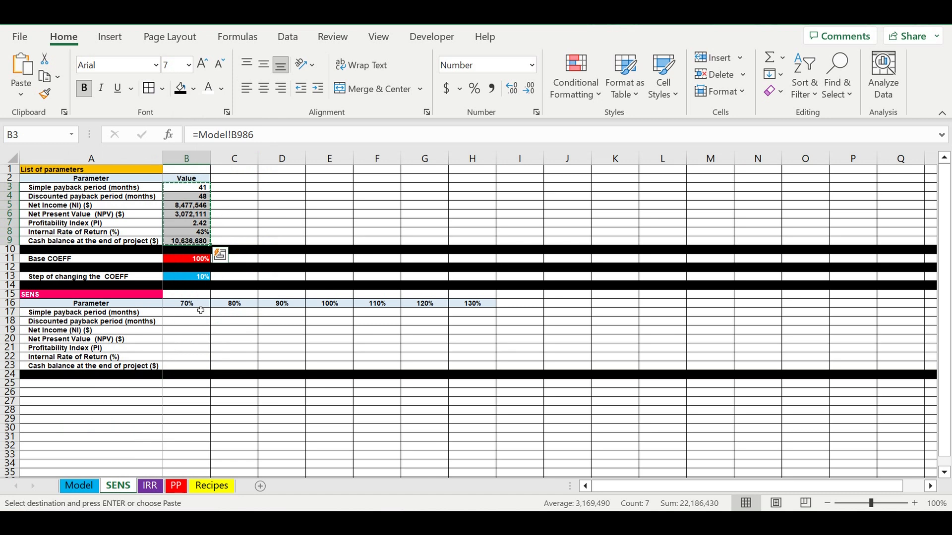
{"action": "left_click", "coordinate": [199, 314]}
{"action": "key", "text": "ctrl+v"}
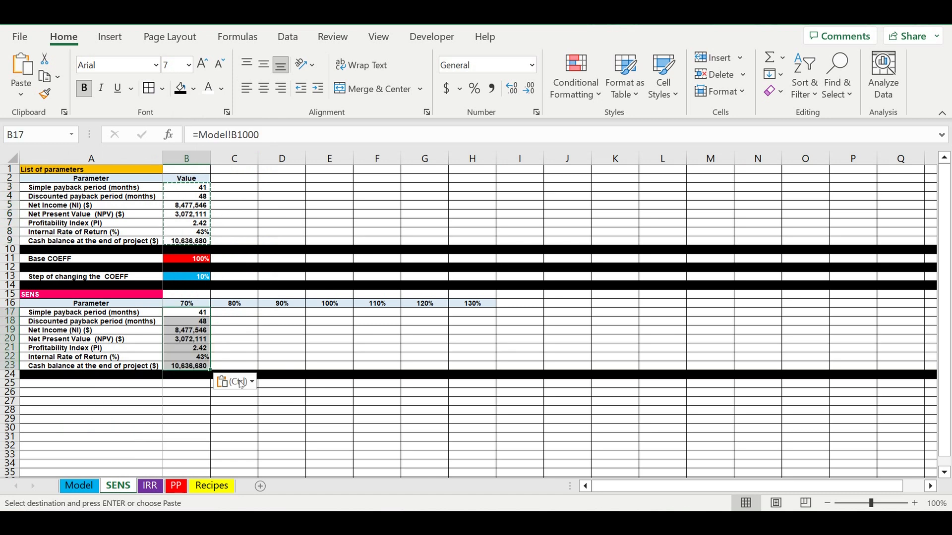
{"action": "left_click_drag", "start_coordinate": [211, 370], "coordinate": [505, 359]}
{"action": "left_click", "coordinate": [586, 331]}
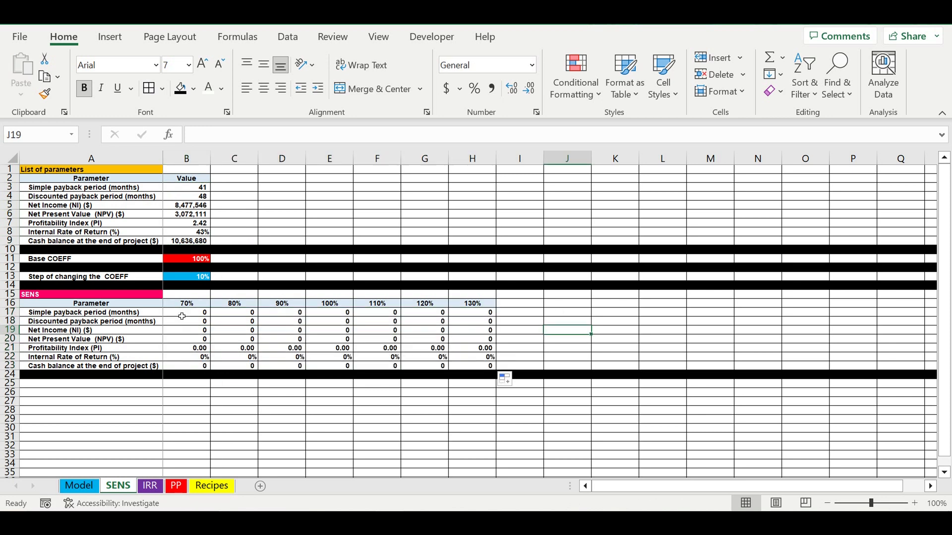
Clear the contents of B17:H23 in the SENS table.
{"action": "left_click_drag", "start_coordinate": [186, 312], "coordinate": [475, 368]}
{"action": "key", "text": "Delete"}
{"action": "left_click", "coordinate": [626, 304]}
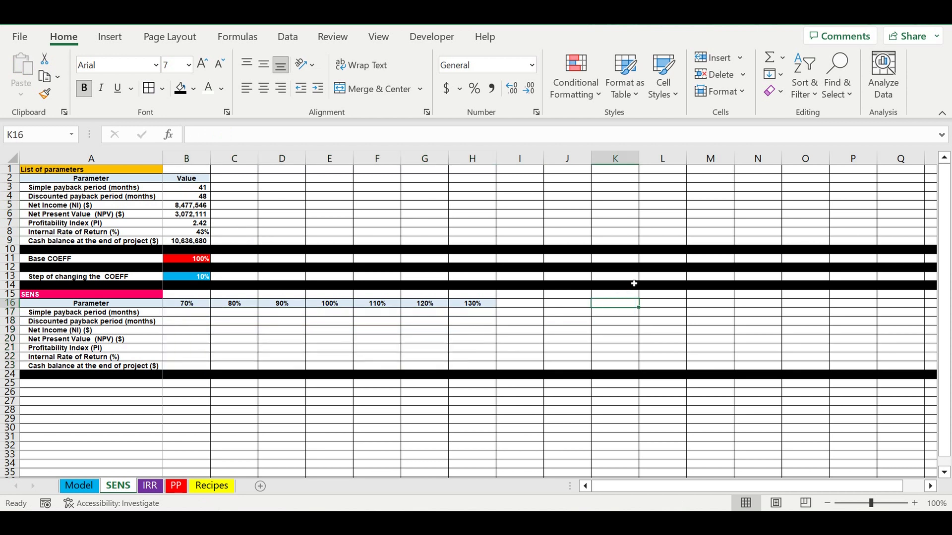
Save the workbook as bakery 2 in D: > Pinnacle in the Excel Macro-Enabled Workbook (*.xlsm) format.
{"action": "left_click", "coordinate": [16, 38]}
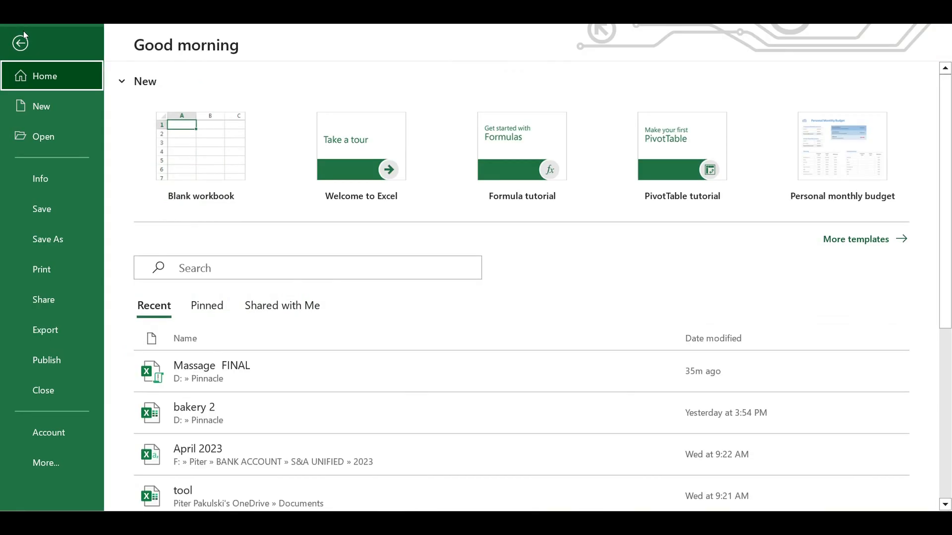
{"action": "left_click", "coordinate": [58, 242]}
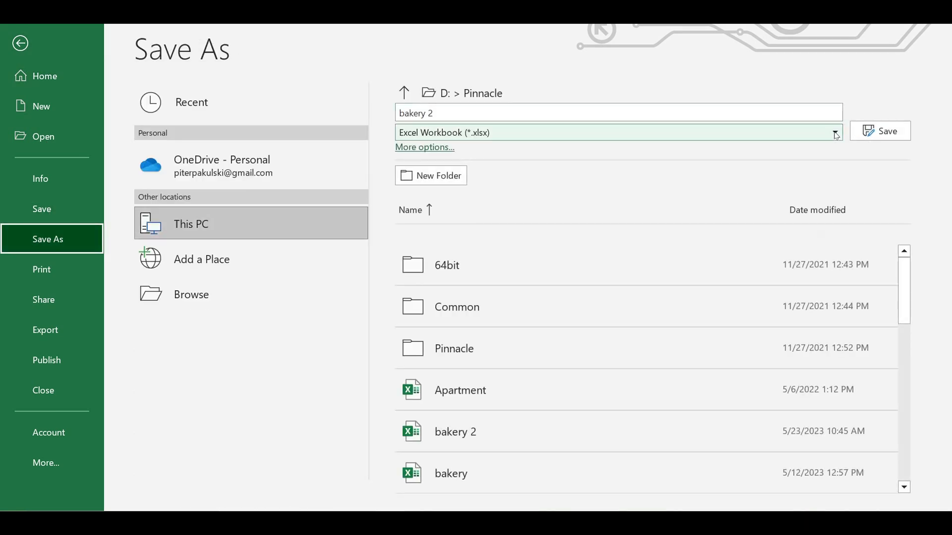
{"action": "left_click", "coordinate": [836, 136]}
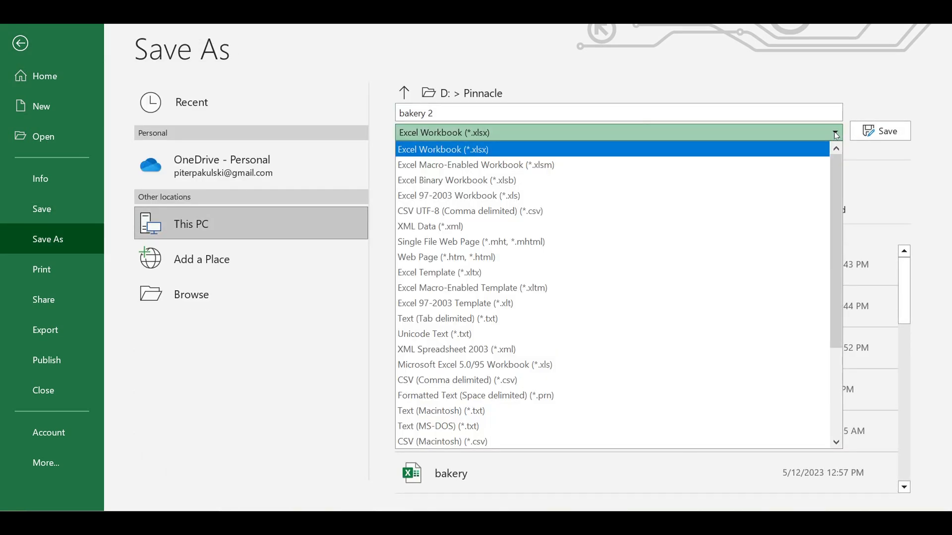
{"action": "left_click", "coordinate": [450, 169]}
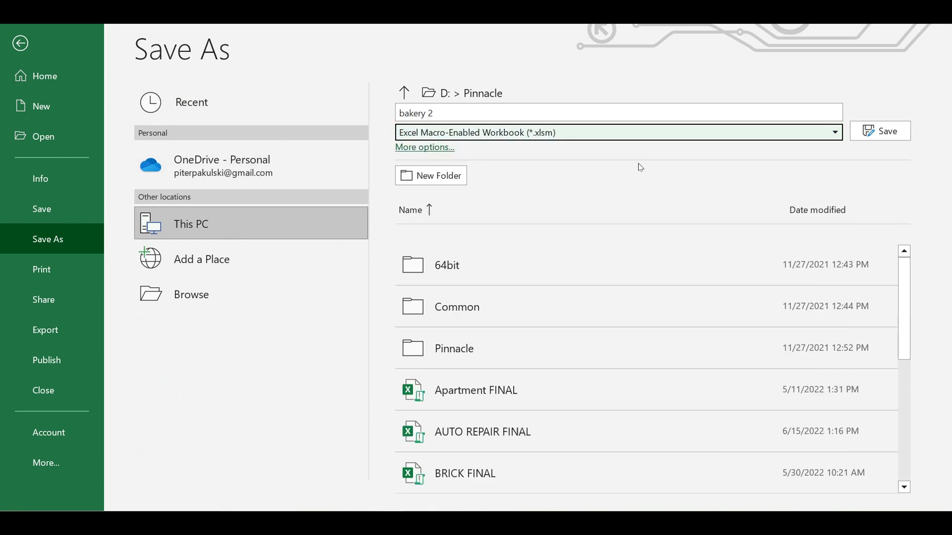
{"action": "left_click", "coordinate": [889, 132]}
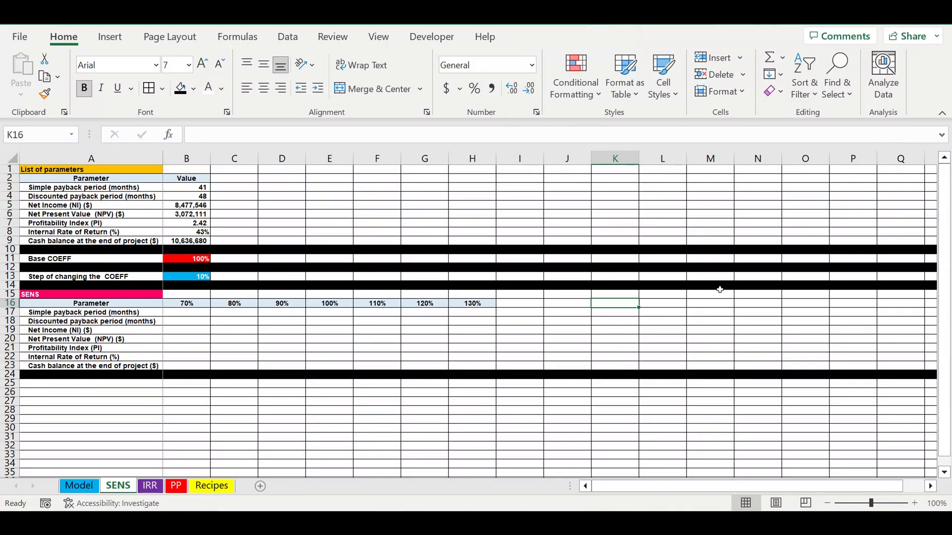
{"action": "left_click", "coordinate": [343, 321]}
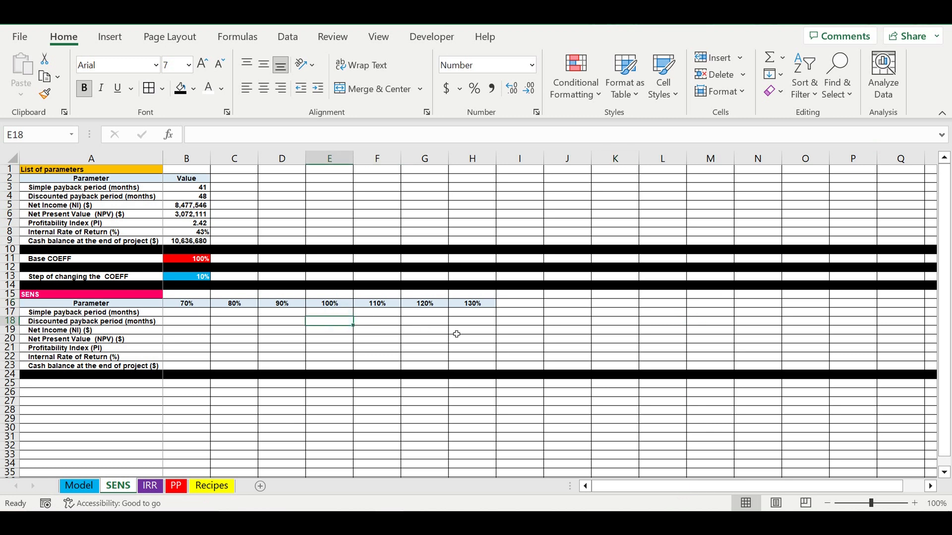
{"action": "left_click", "coordinate": [299, 341]}
{"action": "left_click", "coordinate": [472, 313]}
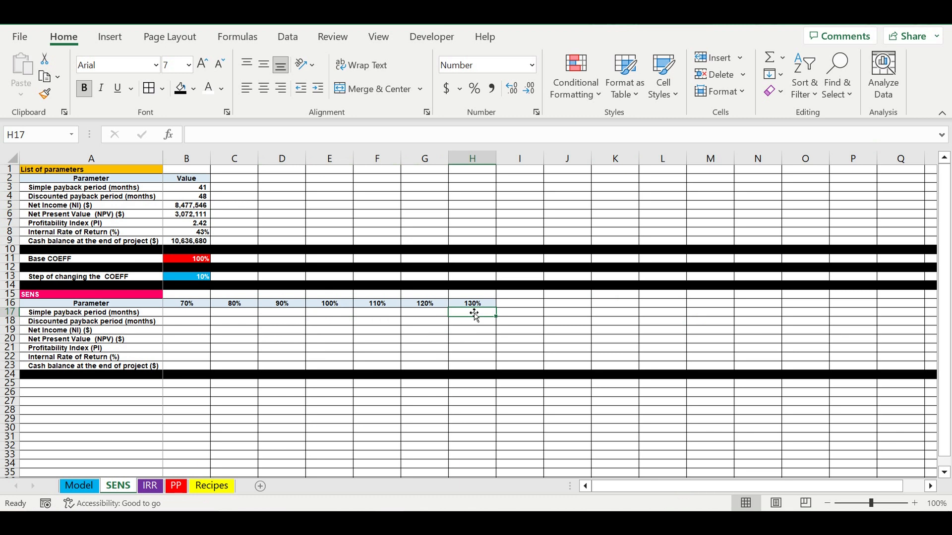
{"action": "left_click", "coordinate": [283, 387]}
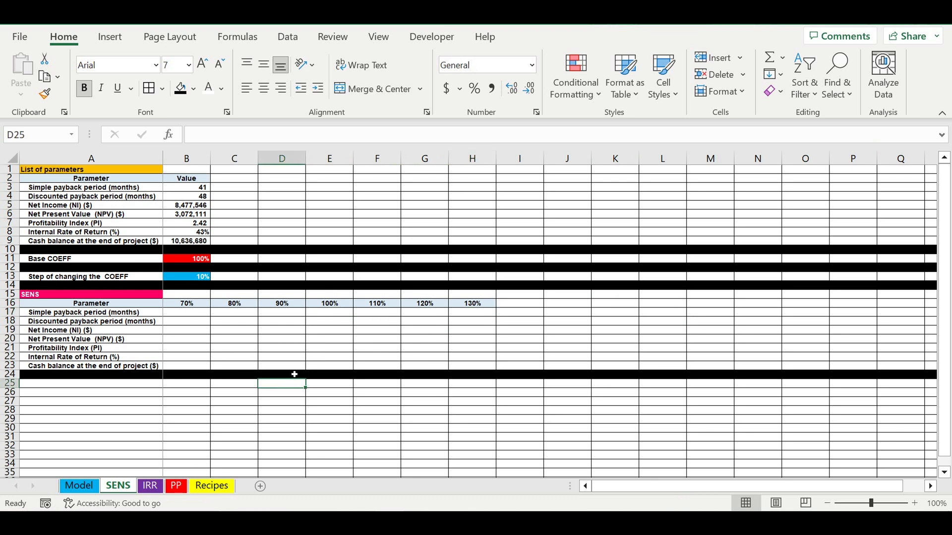
{"action": "left_click", "coordinate": [295, 329]}
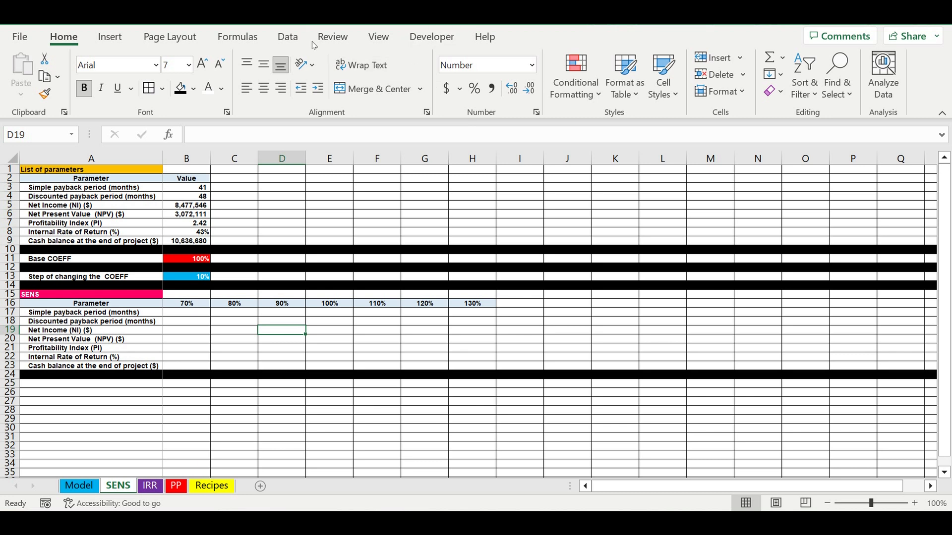
Start recording a macro named SENS with shortcut letter q, stored in This Workbook.
{"action": "left_click", "coordinate": [379, 38]}
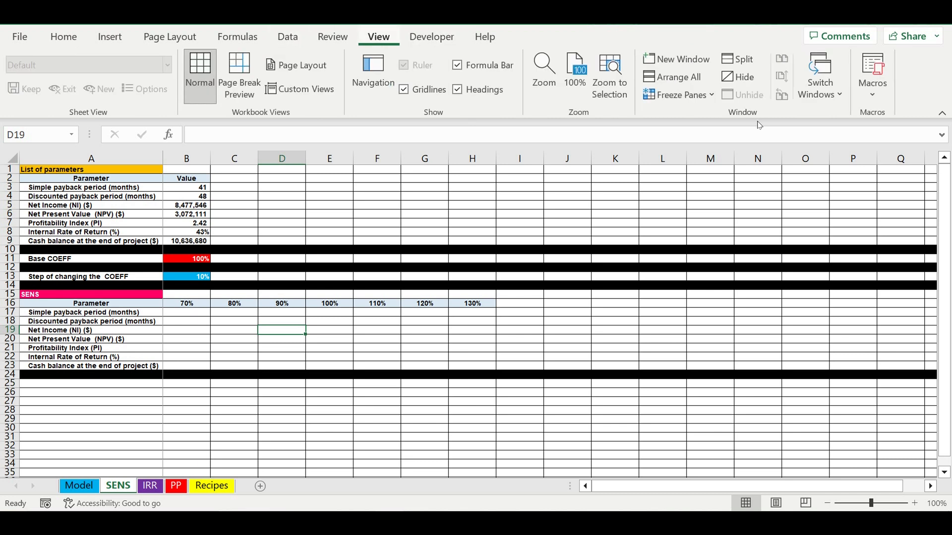
{"action": "left_click", "coordinate": [883, 93]}
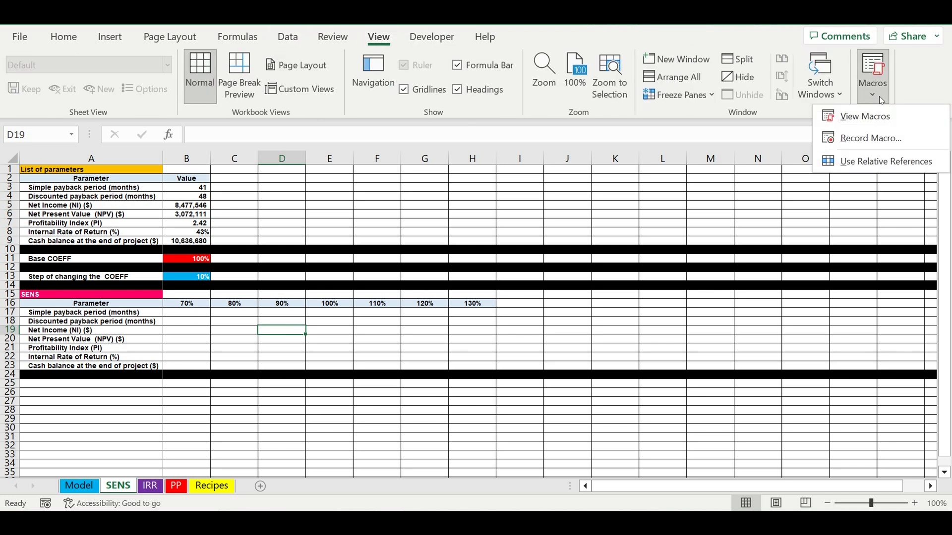
{"action": "left_click", "coordinate": [867, 139]}
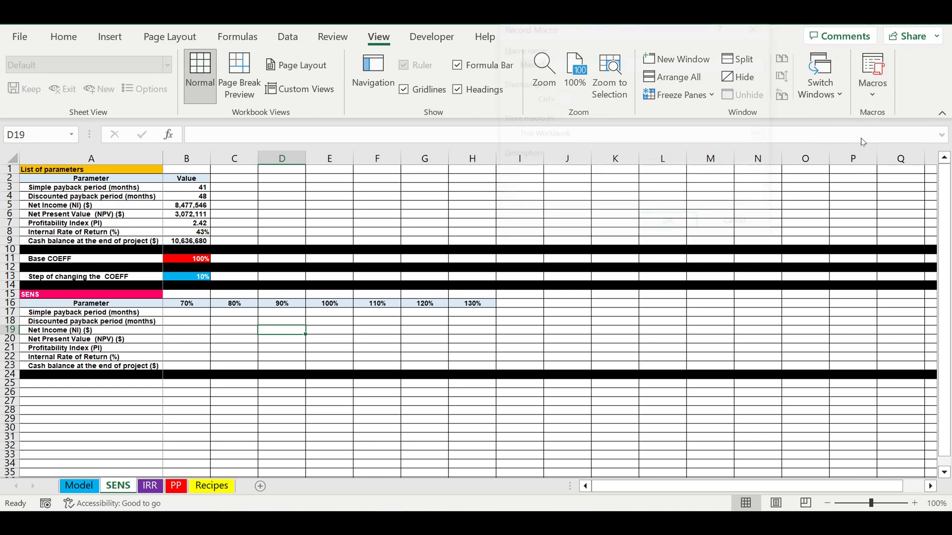
{"action": "type", "text": "SENS"}
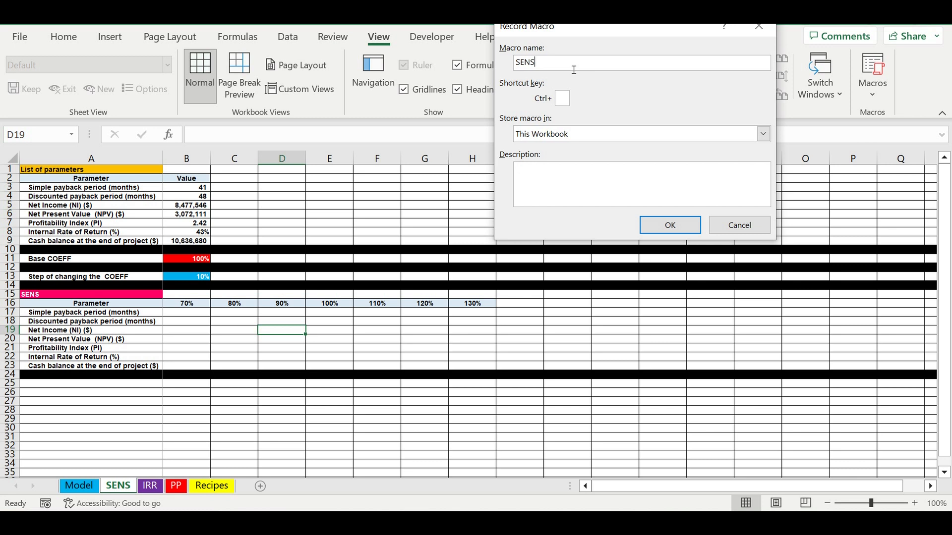
{"action": "left_click", "coordinate": [568, 99]}
{"action": "type", "text": "q"}
{"action": "left_click", "coordinate": [535, 179]}
{"action": "left_click", "coordinate": [670, 226]}
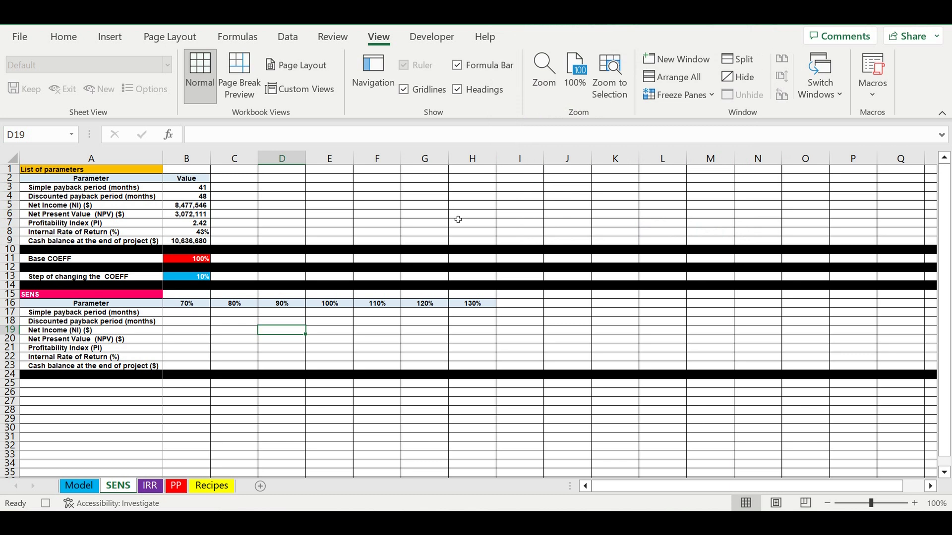
Set the Base COEFF in B11 to the formula =B16, the 70% coefficient of the SENS table.
{"action": "left_click", "coordinate": [186, 261]}
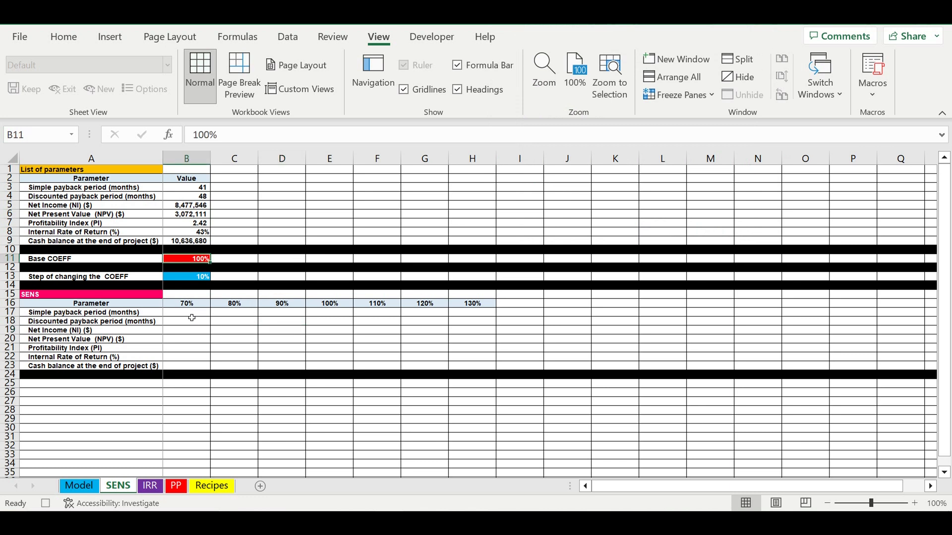
{"action": "type", "text": "="}
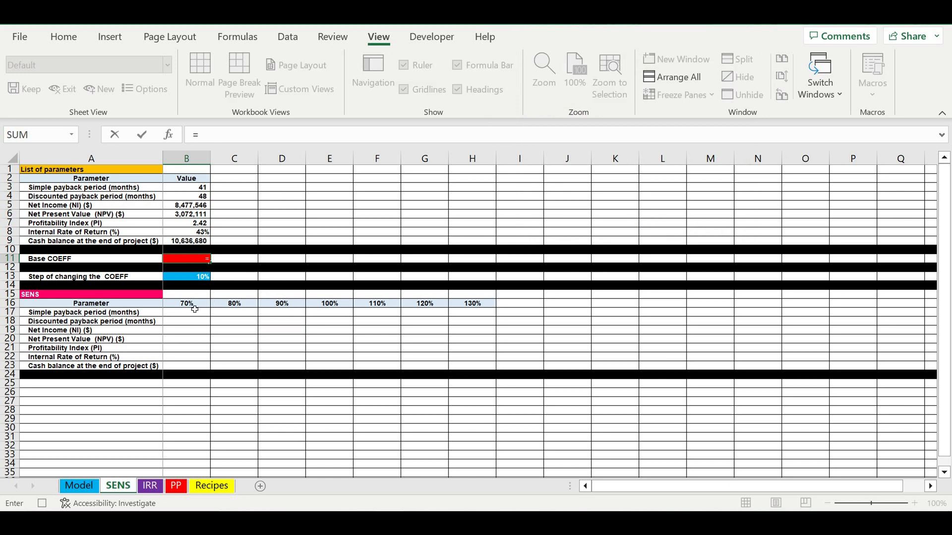
{"action": "left_click", "coordinate": [190, 306]}
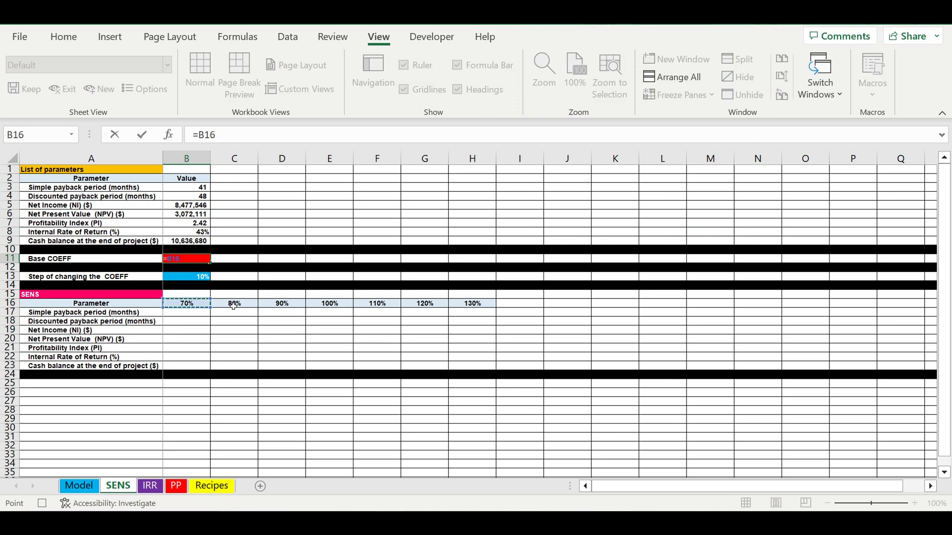
{"action": "key", "text": "Return"}
Copy the parameter values in B3:B9 and paste them as values only into B17:B23 under 70%.
{"action": "left_click_drag", "start_coordinate": [183, 190], "coordinate": [183, 241]}
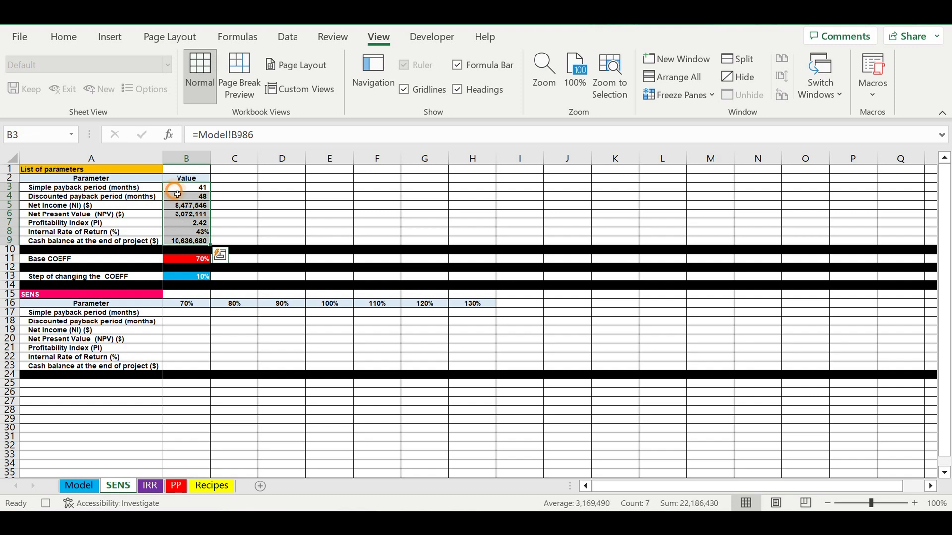
{"action": "right_click", "coordinate": [175, 194]}
{"action": "left_click", "coordinate": [216, 114]}
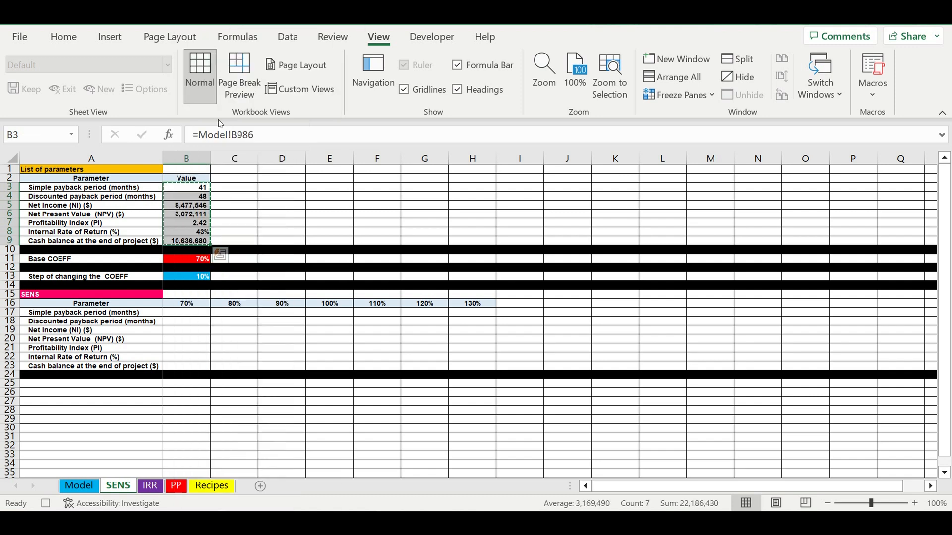
{"action": "left_click", "coordinate": [191, 312]}
{"action": "right_click", "coordinate": [190, 314]}
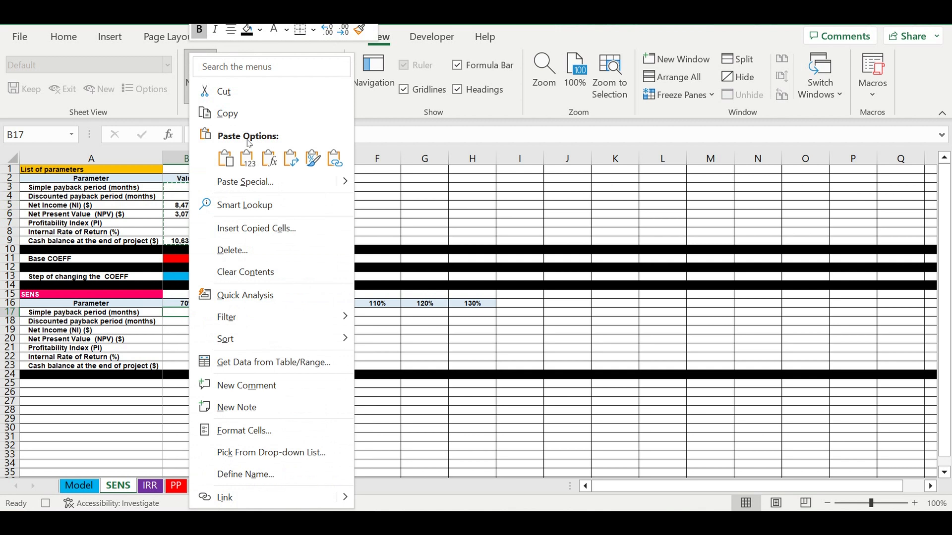
{"action": "left_click", "coordinate": [248, 158]}
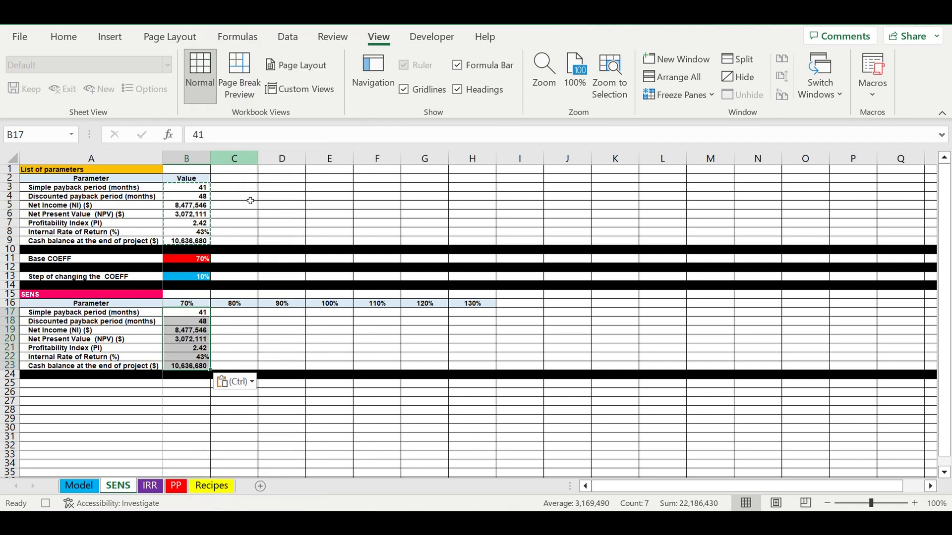
Change the Base COEFF formula in B11 to =C16, the 80% coefficient.
{"action": "left_click", "coordinate": [191, 259]}
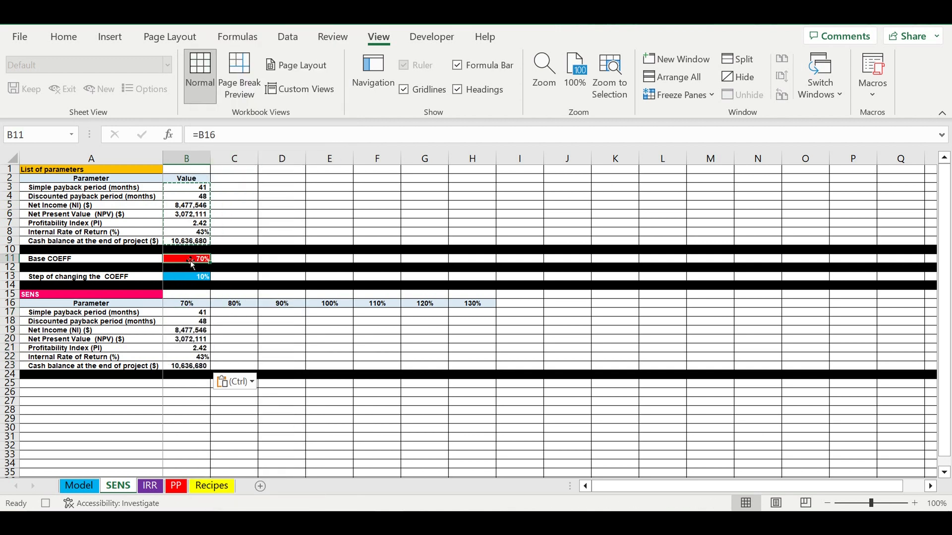
{"action": "type", "text": "="}
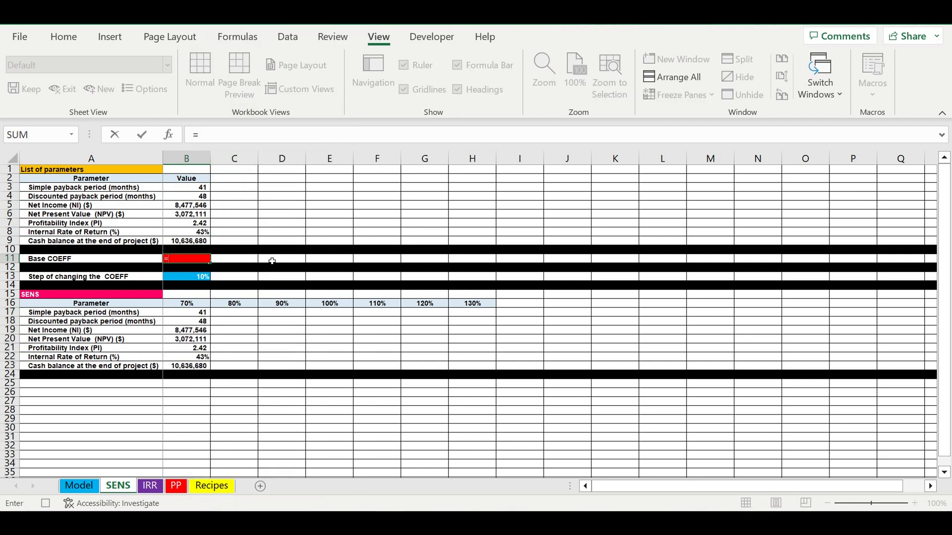
{"action": "left_click", "coordinate": [246, 306]}
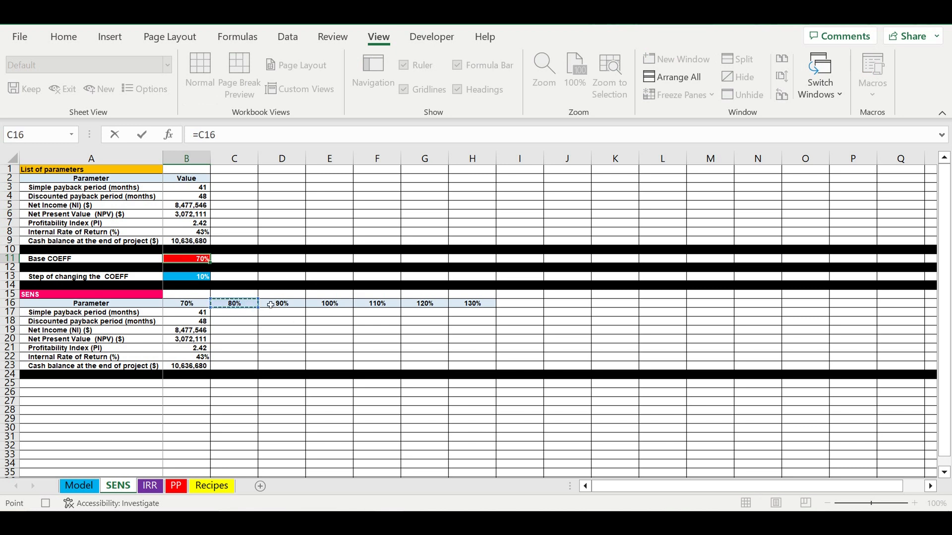
{"action": "key", "text": "Return"}
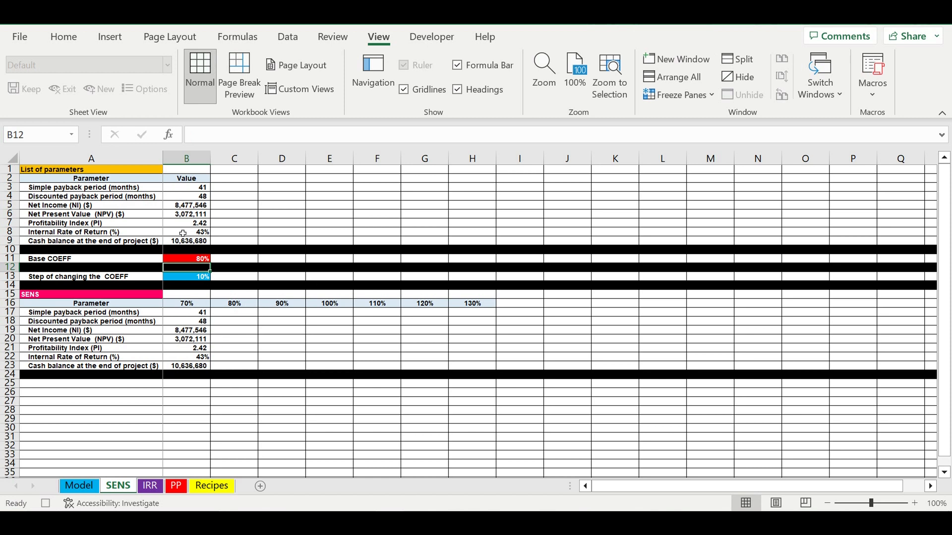
Copy B3:B9 and paste it as values only into C17:C23 under the 80% coefficient.
{"action": "left_click_drag", "start_coordinate": [185, 191], "coordinate": [186, 242]}
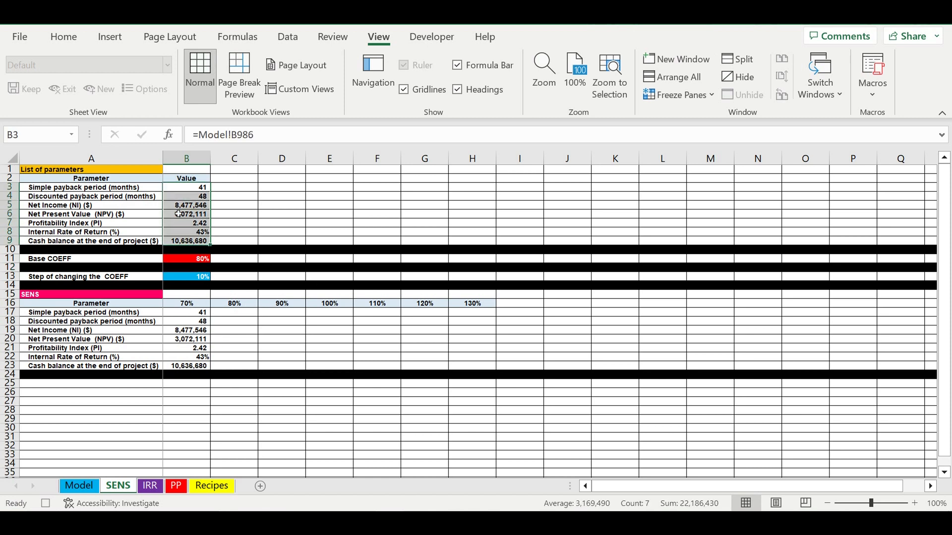
{"action": "right_click", "coordinate": [176, 204]}
{"action": "left_click", "coordinate": [209, 111]}
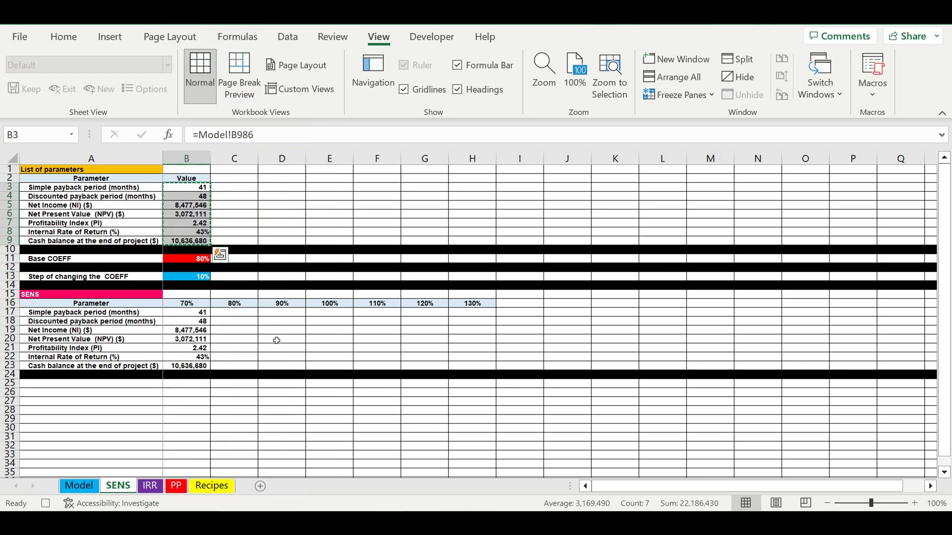
{"action": "left_click", "coordinate": [233, 317]}
{"action": "right_click", "coordinate": [231, 314]}
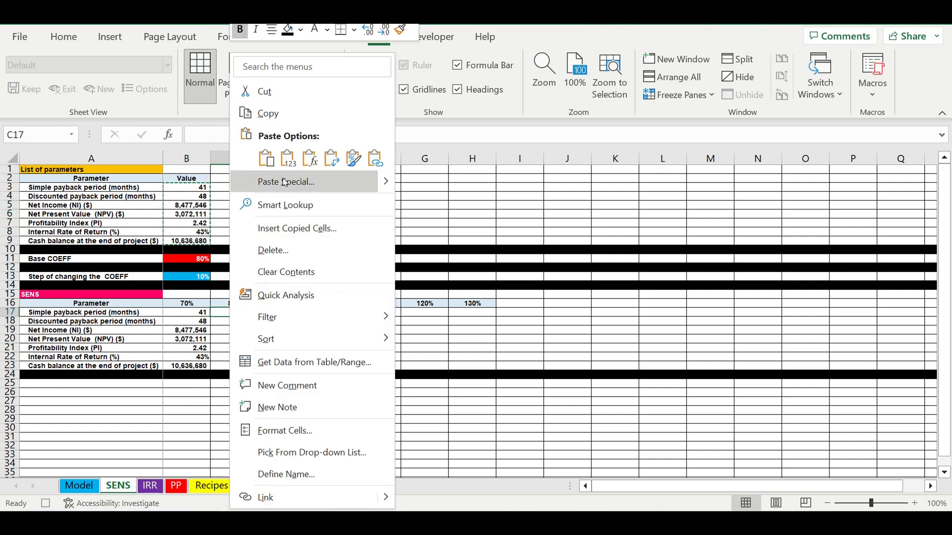
{"action": "left_click", "coordinate": [287, 157]}
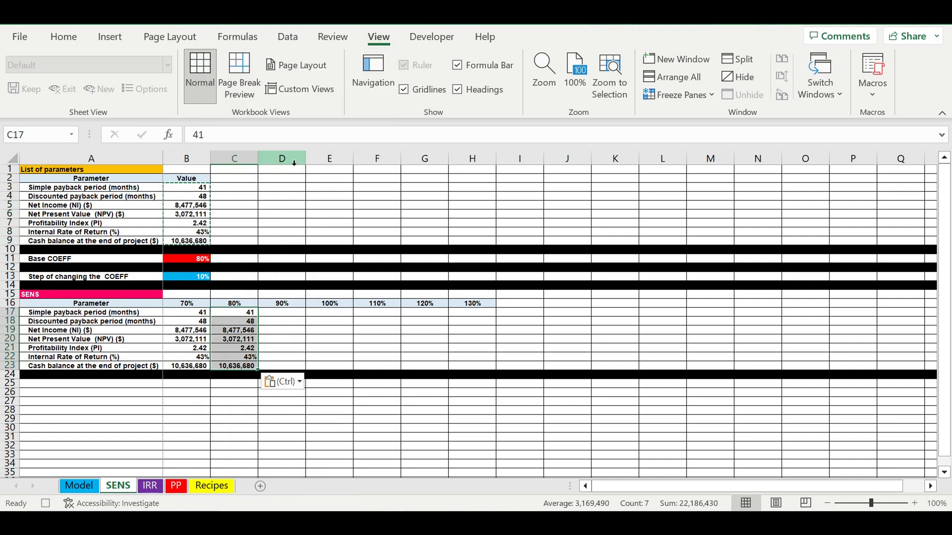
Point the Base COEFF in B11 to the 90% coefficient with the formula =D16.
{"action": "left_click", "coordinate": [188, 262]}
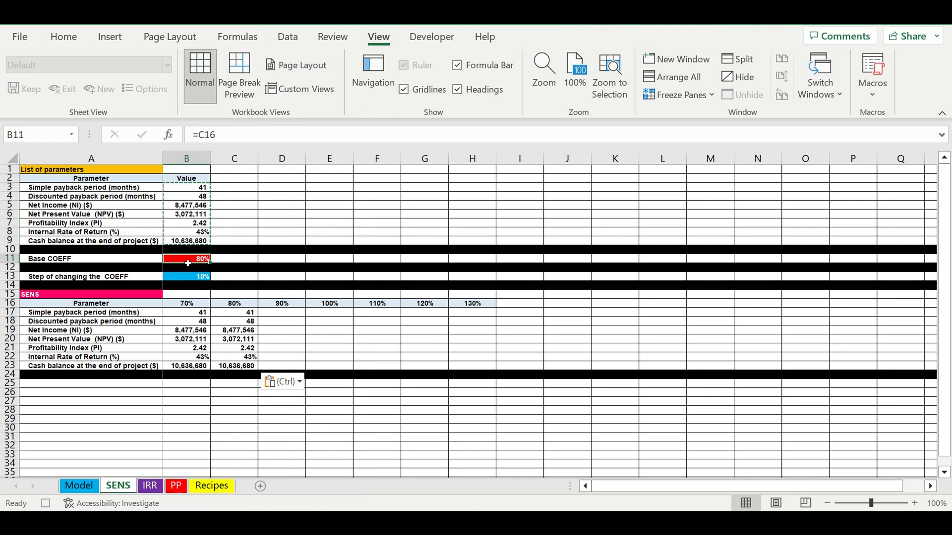
{"action": "type", "text": "="}
{"action": "left_click", "coordinate": [281, 306]}
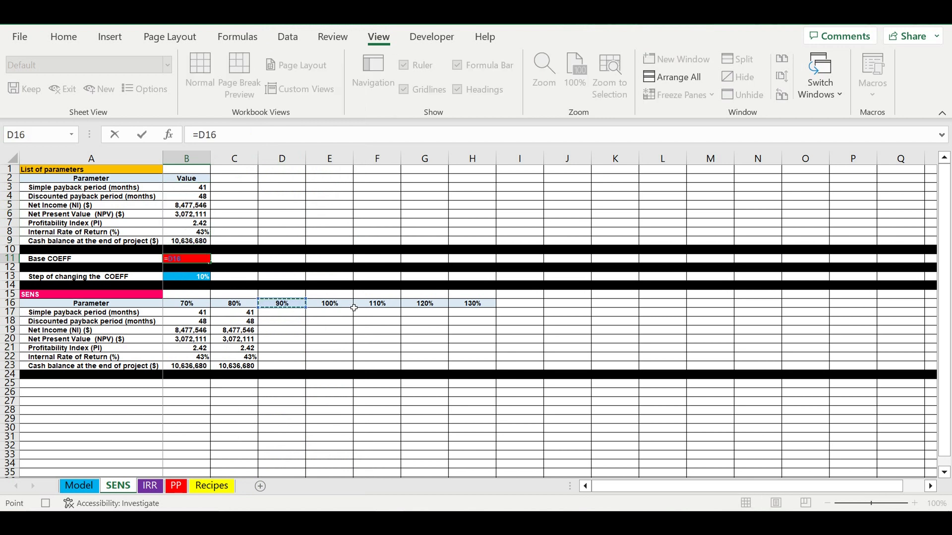
{"action": "key", "text": "Return"}
Copy the parameter results in B3:B9 and paste only their values into D17:D23 under 90%.
{"action": "left_click_drag", "start_coordinate": [187, 191], "coordinate": [186, 241]}
{"action": "right_click", "coordinate": [180, 208]}
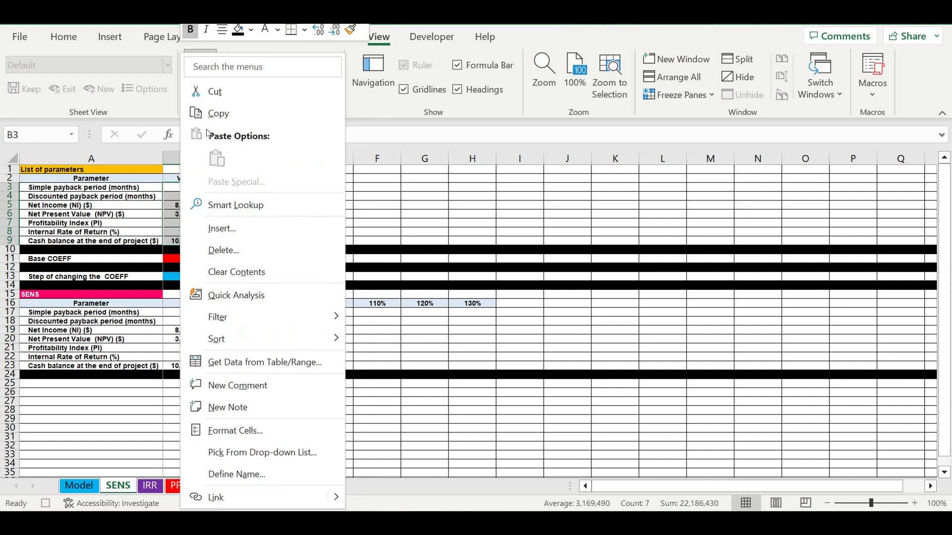
{"action": "left_click", "coordinate": [214, 111]}
{"action": "left_click", "coordinate": [283, 311]}
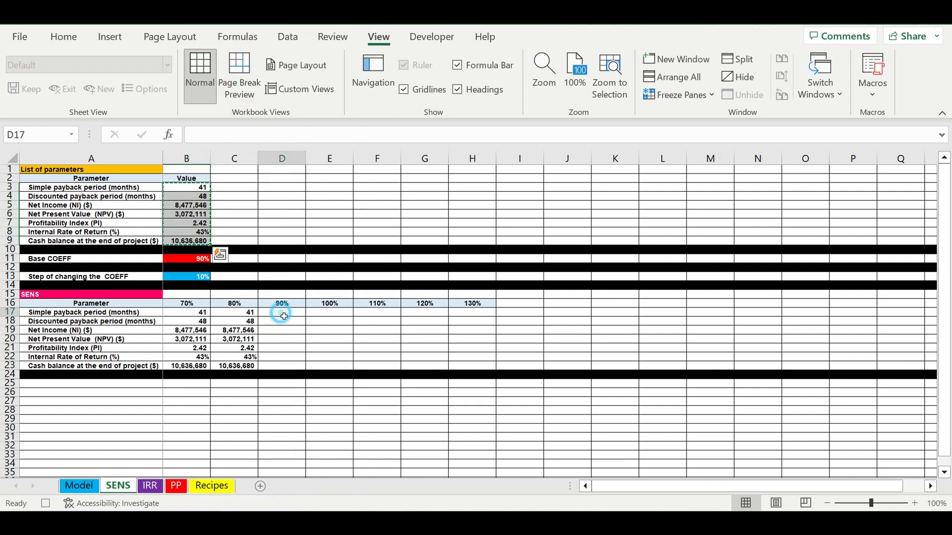
{"action": "right_click", "coordinate": [281, 311]}
{"action": "left_click", "coordinate": [345, 165]}
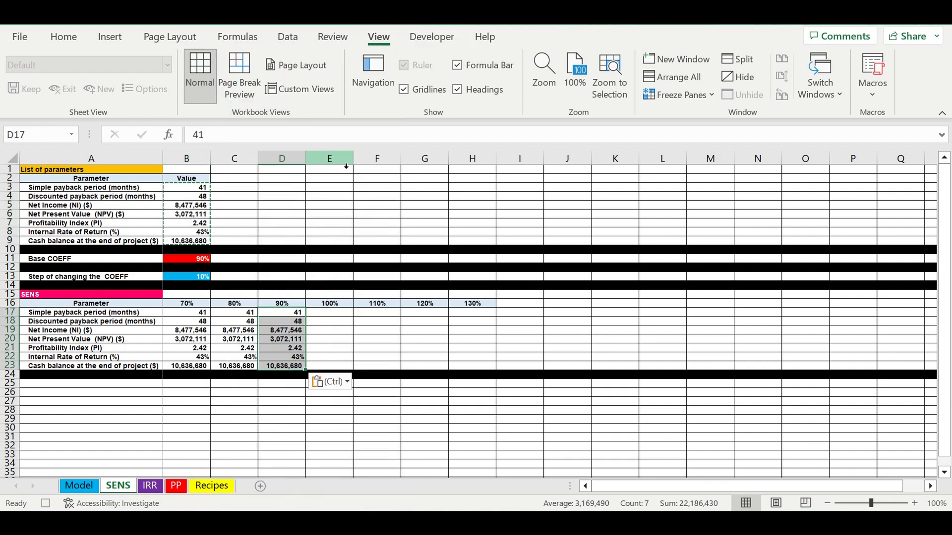
Set the Base COEFF in B11 to =E16, the 100% coefficient.
{"action": "left_click", "coordinate": [181, 262]}
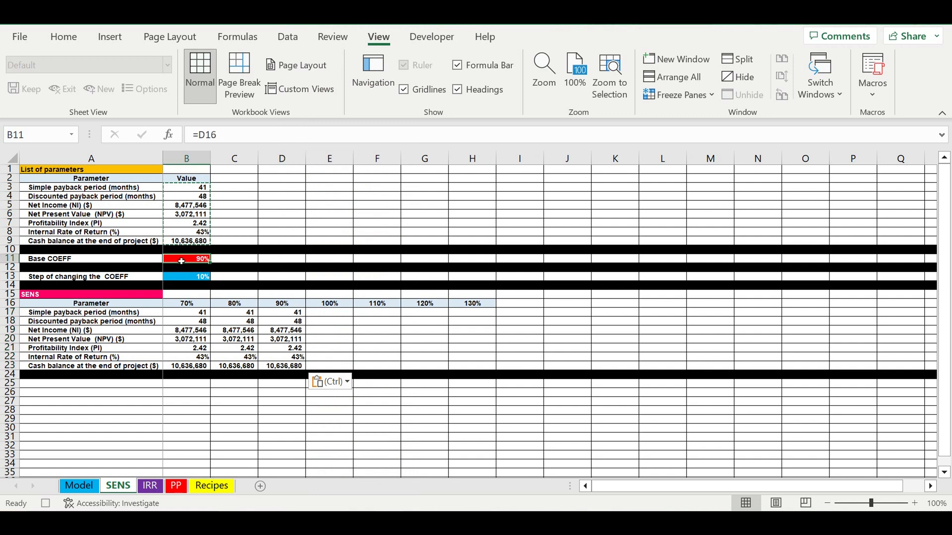
{"action": "type", "text": "="}
{"action": "left_click", "coordinate": [325, 305]}
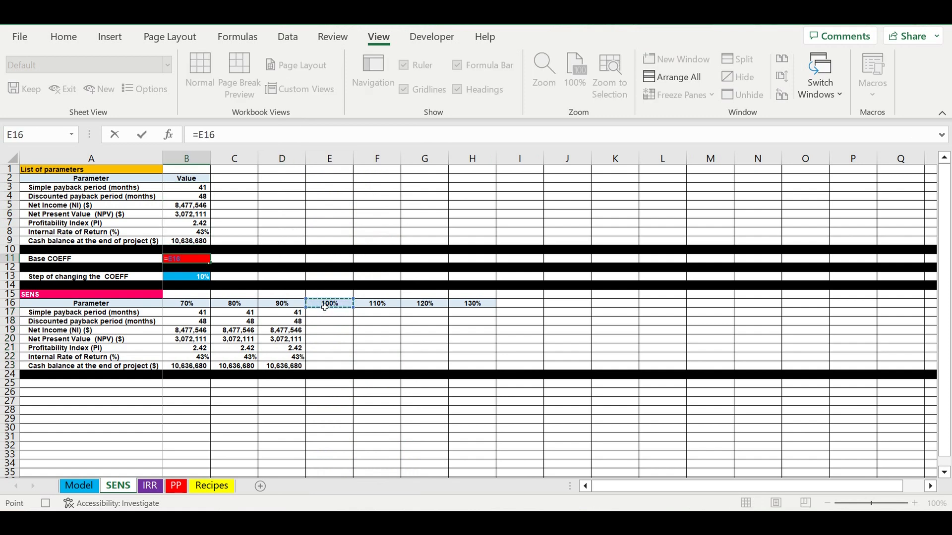
{"action": "key", "text": "Return"}
Copy B3:B9 and paste only the values into E17:E23 in the 100% column of the SENS table.
{"action": "left_click_drag", "start_coordinate": [196, 189], "coordinate": [185, 246]}
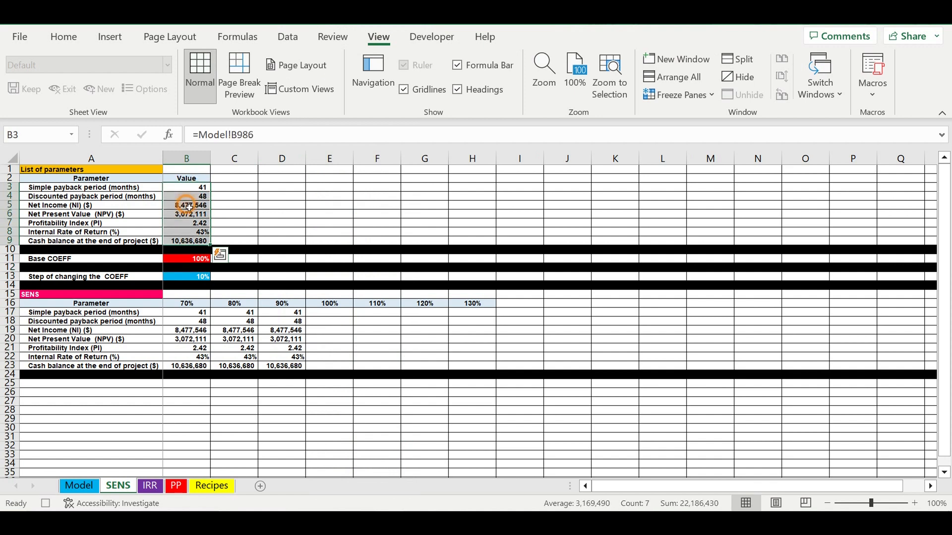
{"action": "right_click", "coordinate": [185, 246]}
{"action": "left_click", "coordinate": [225, 114]}
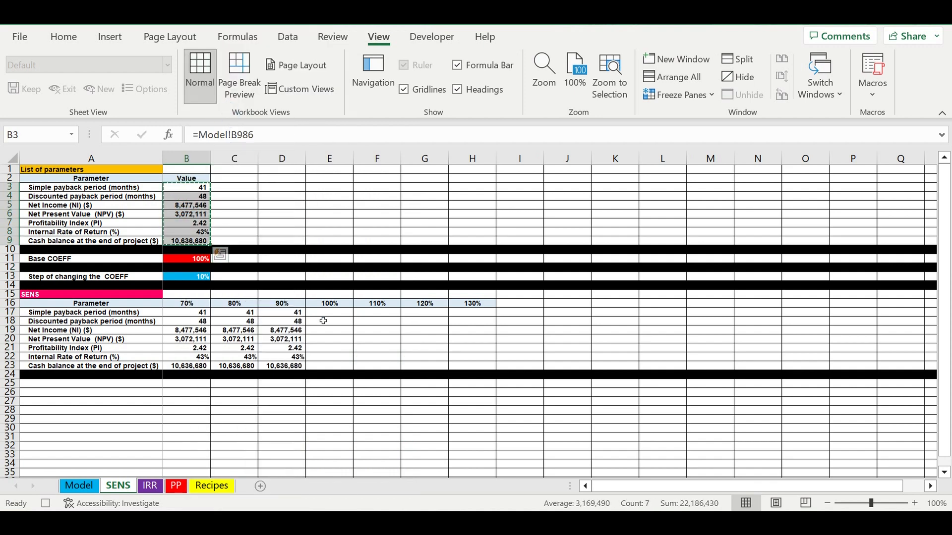
{"action": "left_click", "coordinate": [332, 315]}
{"action": "right_click", "coordinate": [332, 315]}
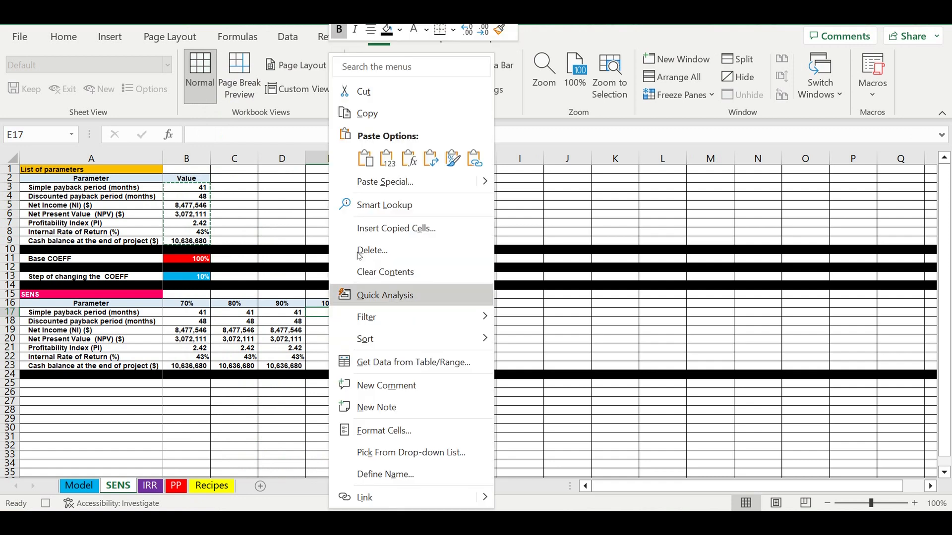
{"action": "left_click", "coordinate": [395, 164]}
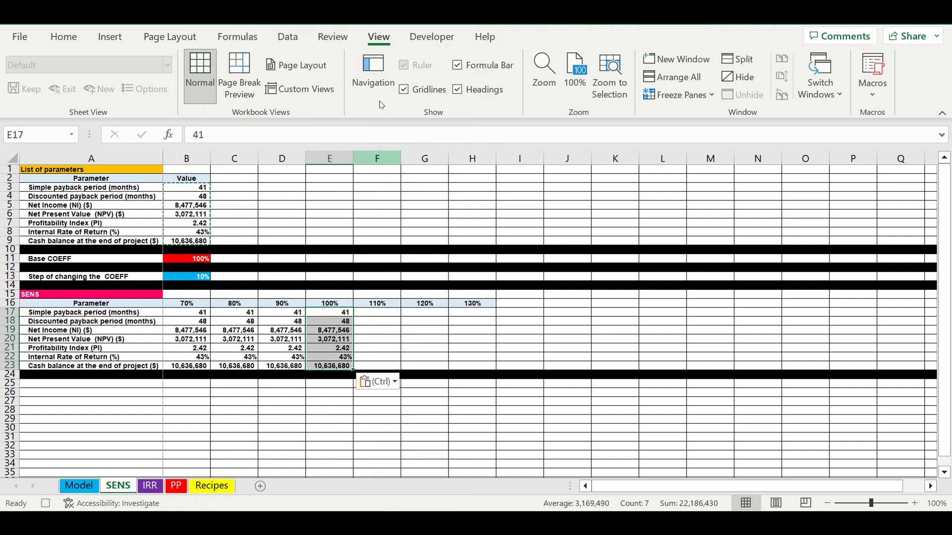
Set the Base COEFF in B11 to =F16, the 110% coefficient.
{"action": "left_click", "coordinate": [189, 262]}
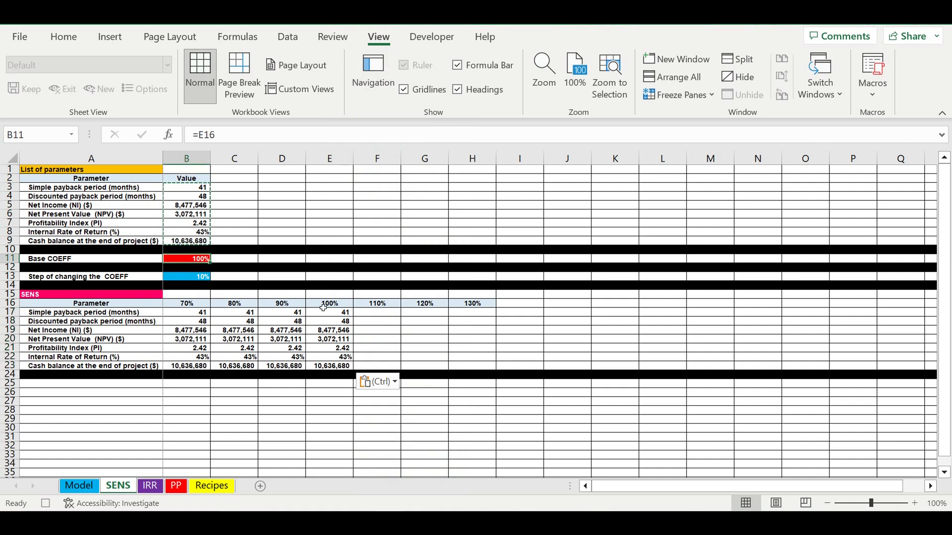
{"action": "left_click", "coordinate": [372, 304]}
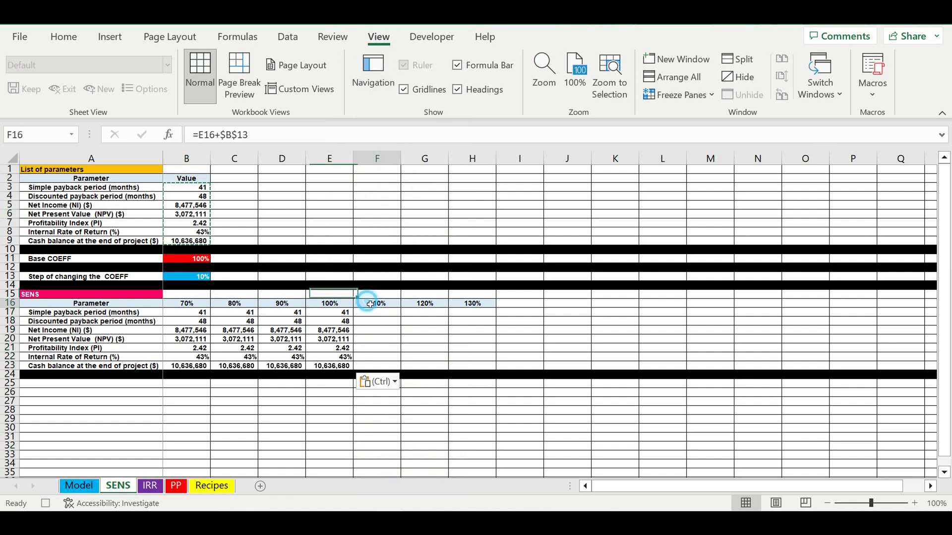
{"action": "left_click", "coordinate": [187, 261]}
{"action": "type", "text": "="}
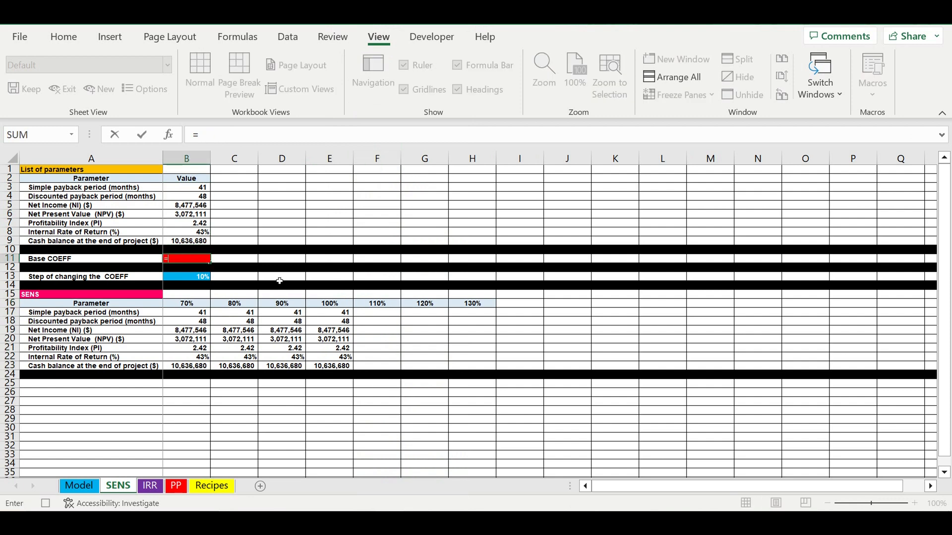
{"action": "left_click", "coordinate": [386, 306]}
{"action": "key", "text": "Return"}
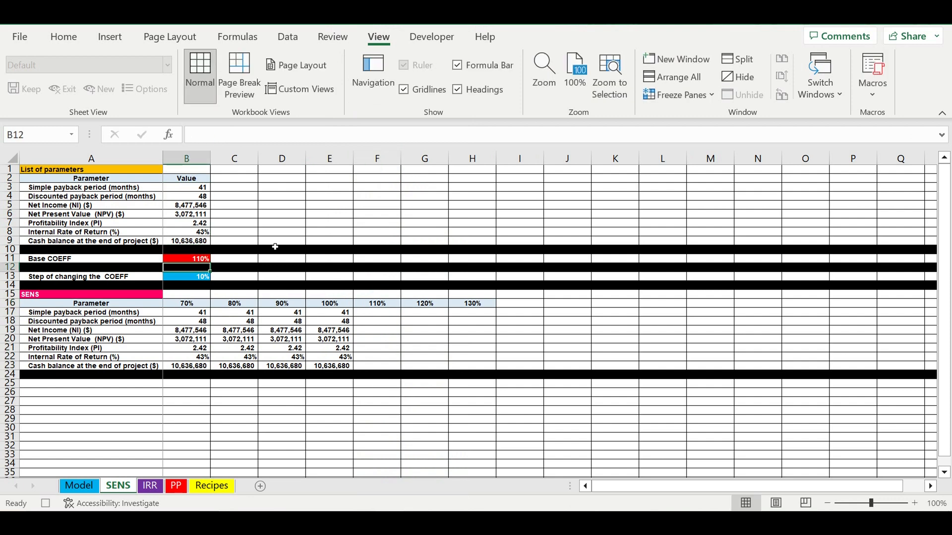
Copy the parameter results in B3:B9 and paste only their values into F17:F23 under 110%.
{"action": "left_click_drag", "start_coordinate": [190, 191], "coordinate": [190, 242]}
{"action": "right_click", "coordinate": [186, 217]}
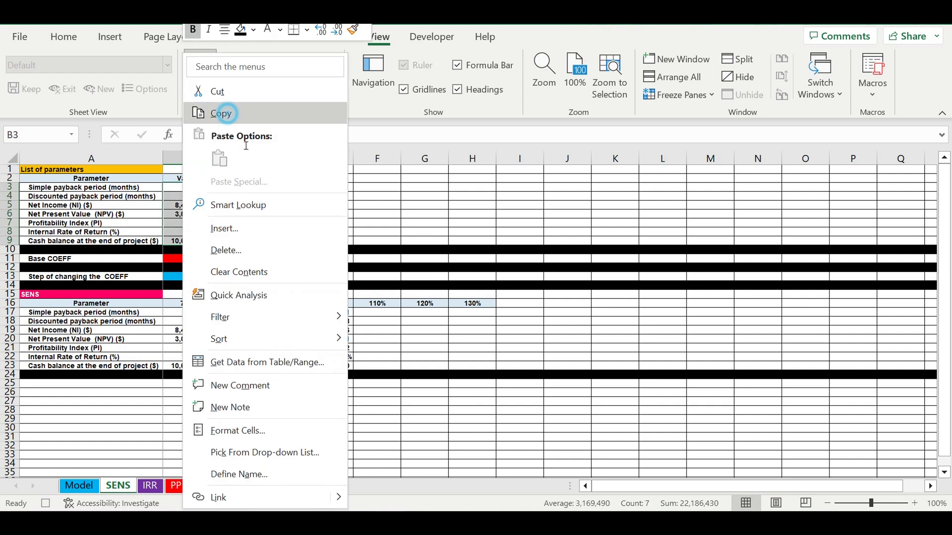
{"action": "left_click", "coordinate": [213, 113]}
{"action": "left_click", "coordinate": [388, 317]}
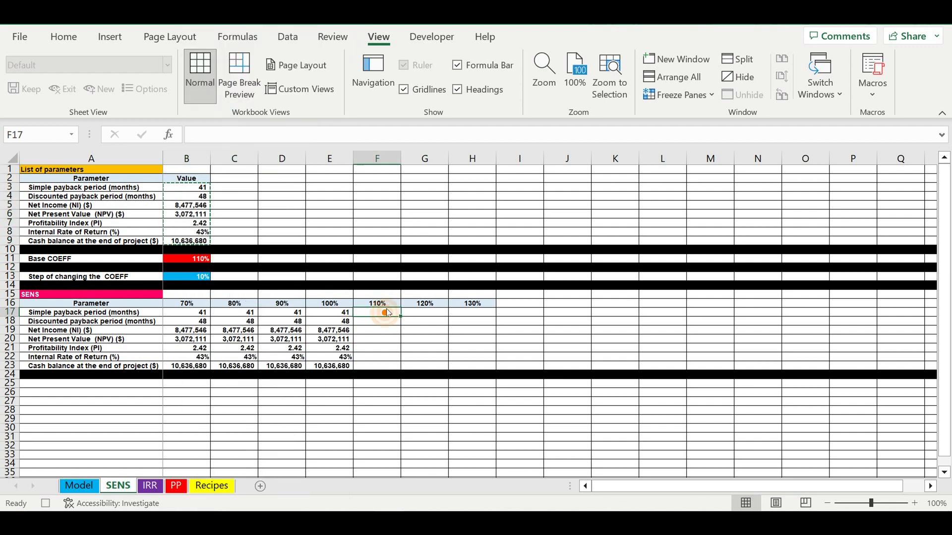
{"action": "right_click", "coordinate": [387, 317]}
{"action": "left_click", "coordinate": [451, 159]}
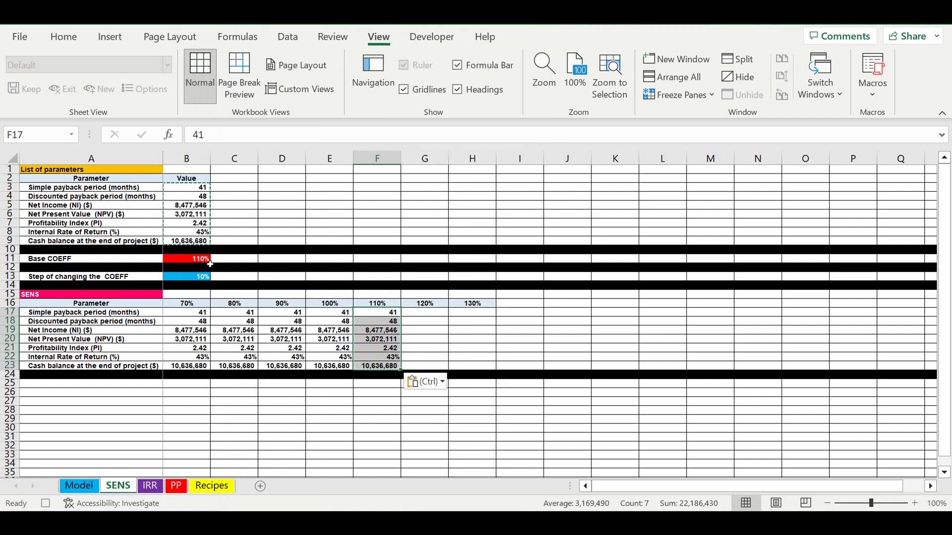
Point the Base COEFF in B11 to the 120% coefficient with the formula =G16.
{"action": "left_click", "coordinate": [179, 260]}
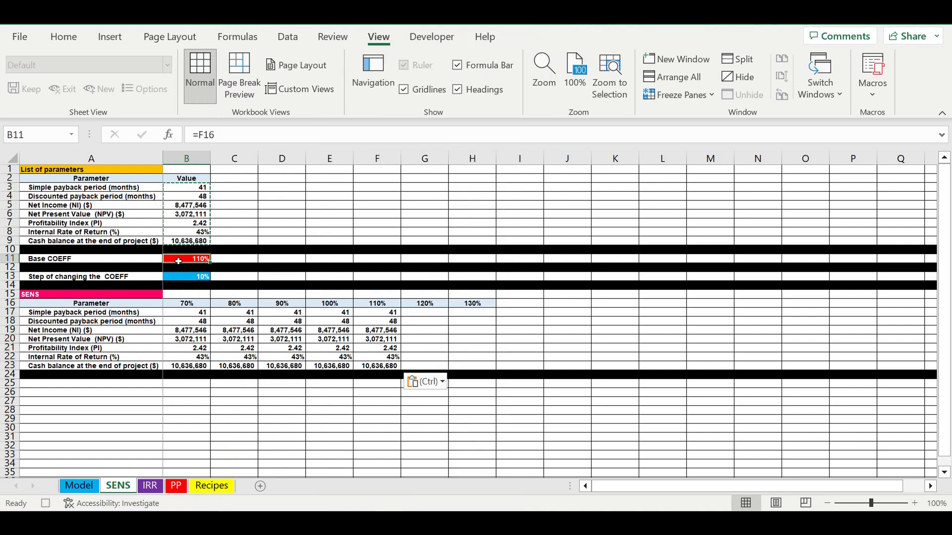
{"action": "type", "text": "="}
{"action": "left_click", "coordinate": [438, 306]}
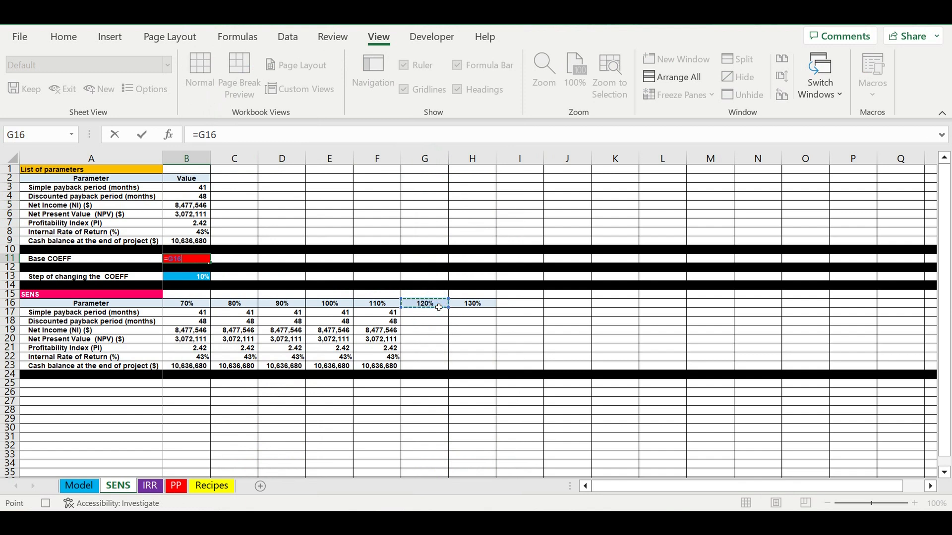
{"action": "key", "text": "Return"}
Copy B3:B9 and paste only the values into G17:G23 in the 120% column of the SENS table.
{"action": "left_click_drag", "start_coordinate": [191, 188], "coordinate": [191, 242]}
{"action": "right_click", "coordinate": [190, 213]}
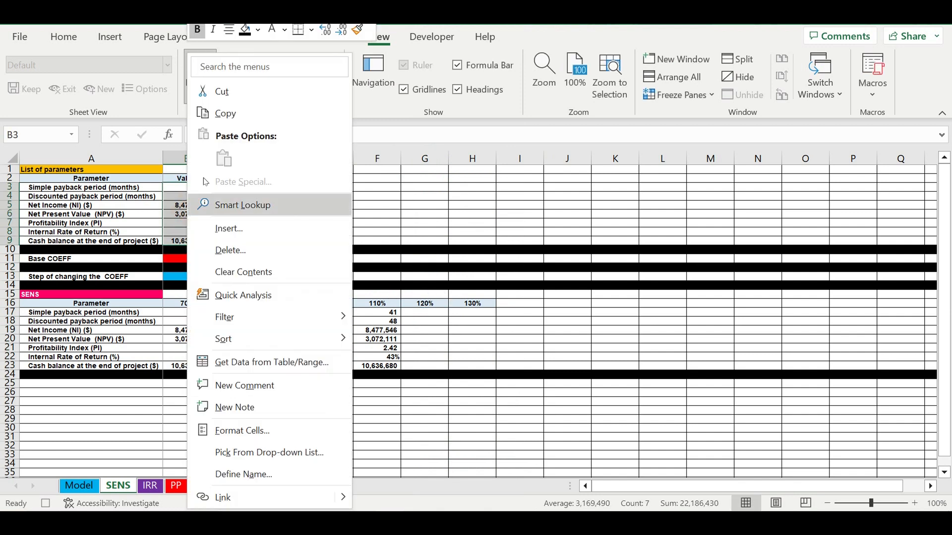
{"action": "left_click", "coordinate": [224, 113]}
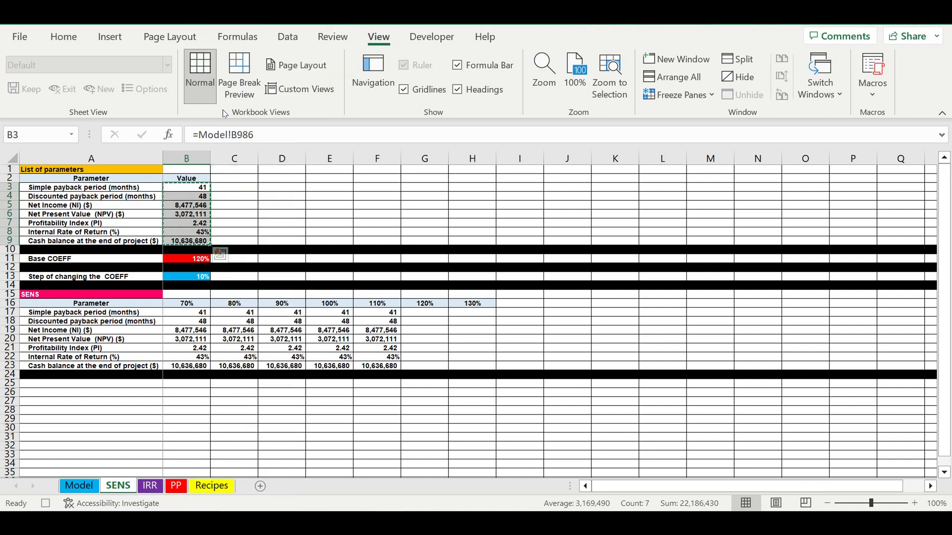
{"action": "left_click", "coordinate": [425, 315]}
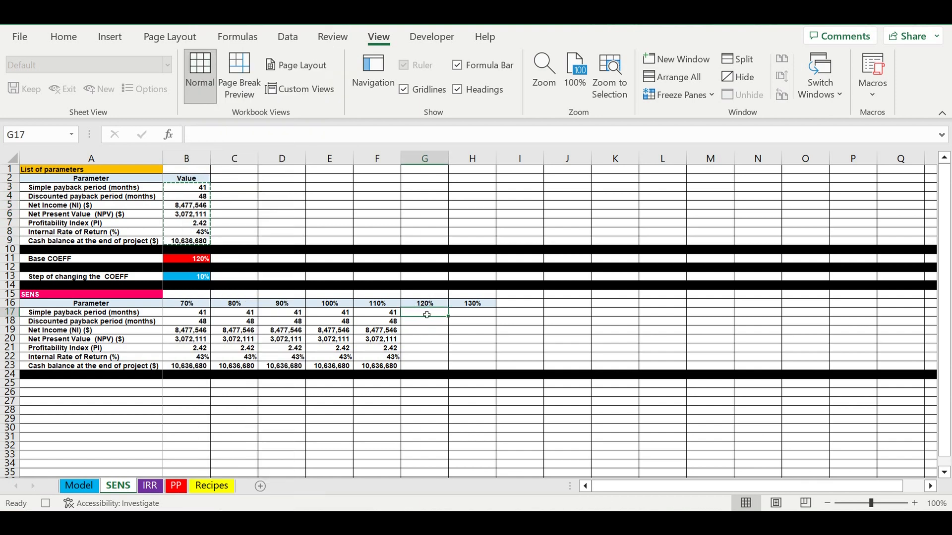
{"action": "right_click", "coordinate": [426, 315]}
{"action": "left_click", "coordinate": [481, 161]}
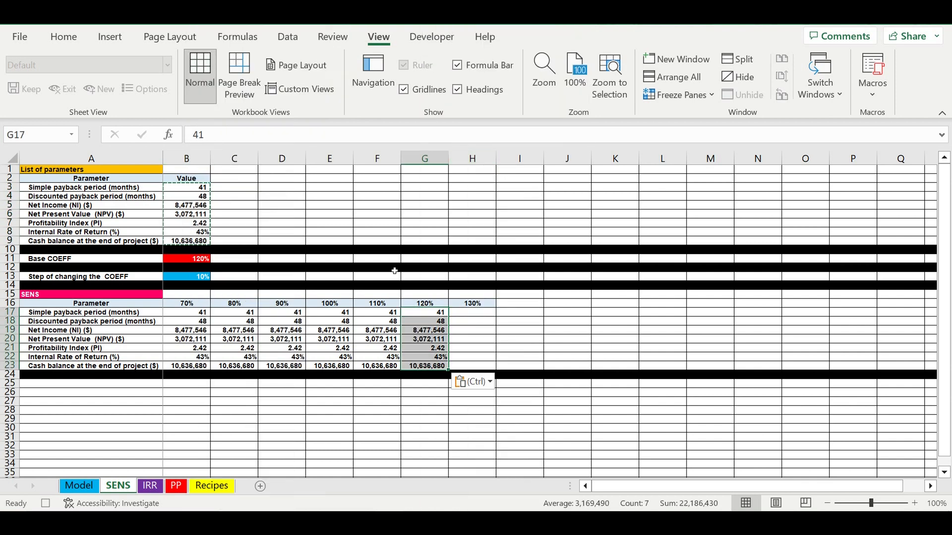
Set the Base COEFF in B11 to =H16, the 130% coefficient.
{"action": "left_click", "coordinate": [187, 262]}
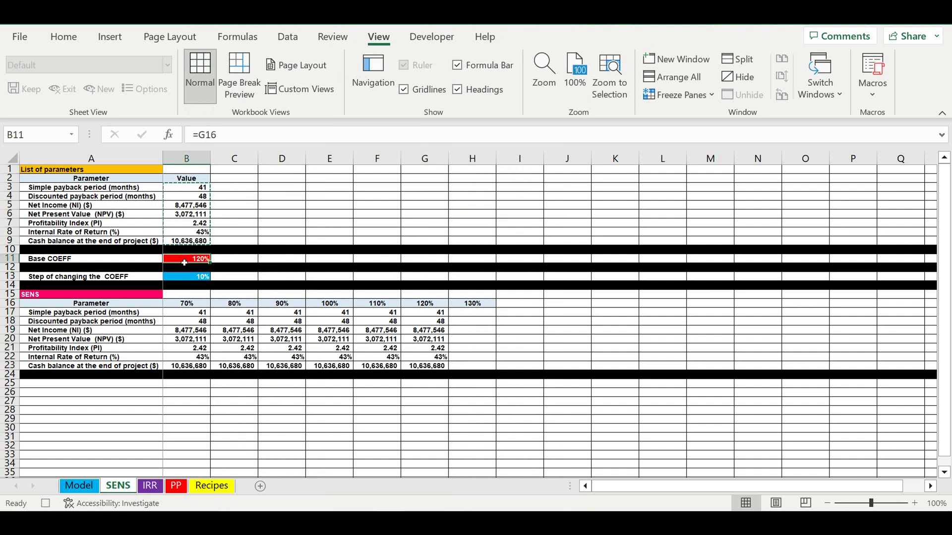
{"action": "type", "text": "="}
{"action": "left_click", "coordinate": [474, 305]}
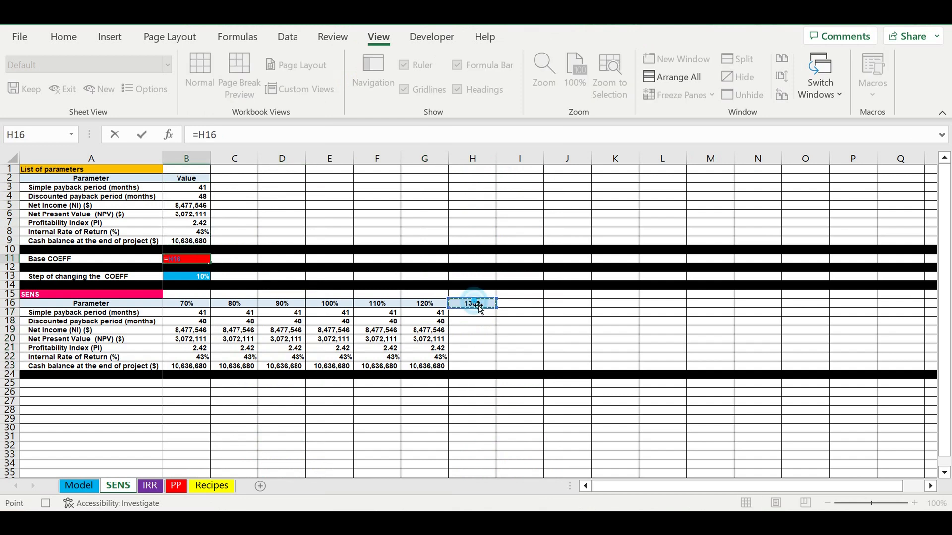
{"action": "key", "text": "Return"}
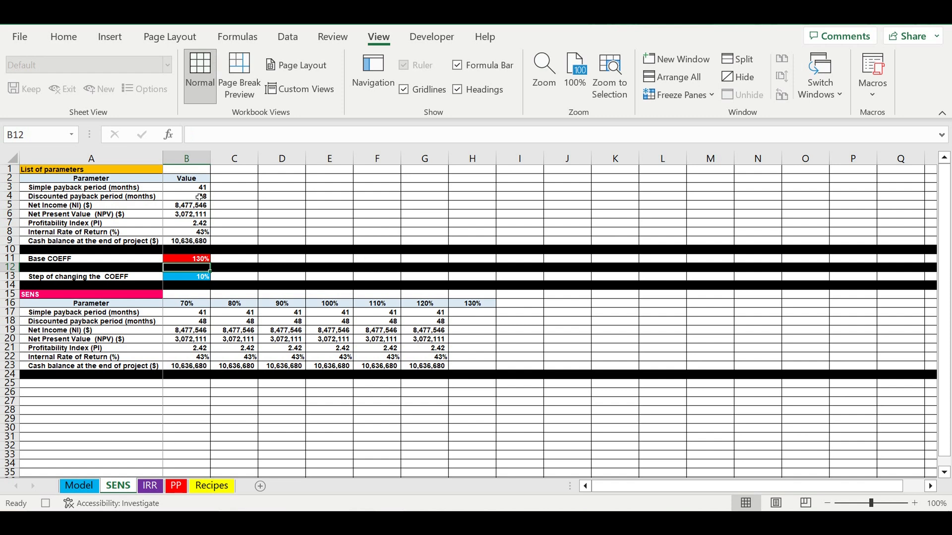
Copy the parameter results in B3:B9 and paste only their values into H17:H23 under 130%.
{"action": "left_click_drag", "start_coordinate": [196, 191], "coordinate": [196, 240]}
{"action": "right_click", "coordinate": [196, 221]}
{"action": "left_click", "coordinate": [233, 114]}
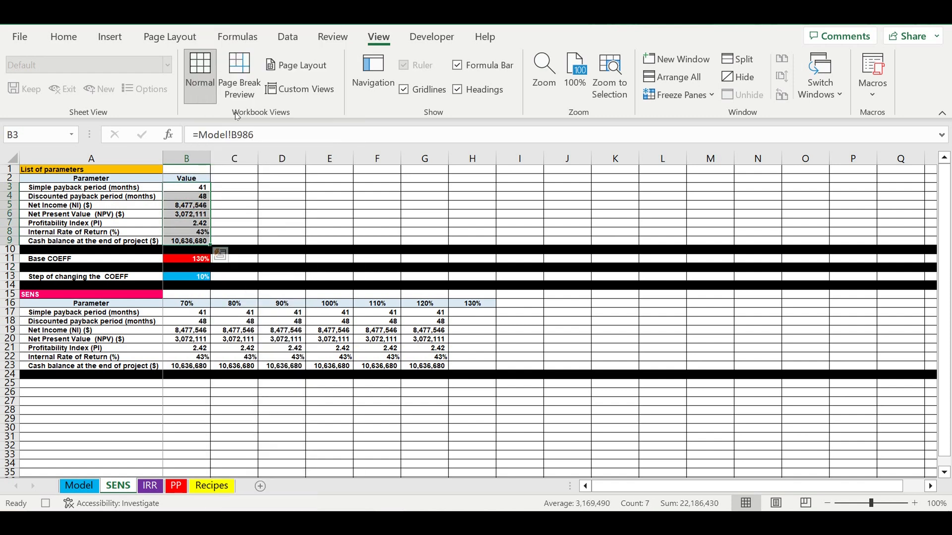
{"action": "left_click", "coordinate": [474, 315]}
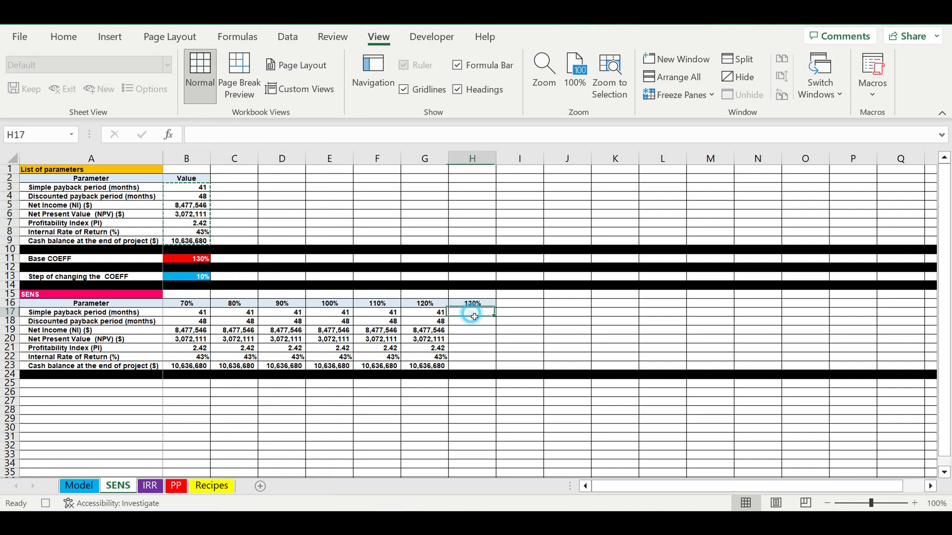
{"action": "right_click", "coordinate": [474, 316]}
{"action": "left_click", "coordinate": [529, 159]}
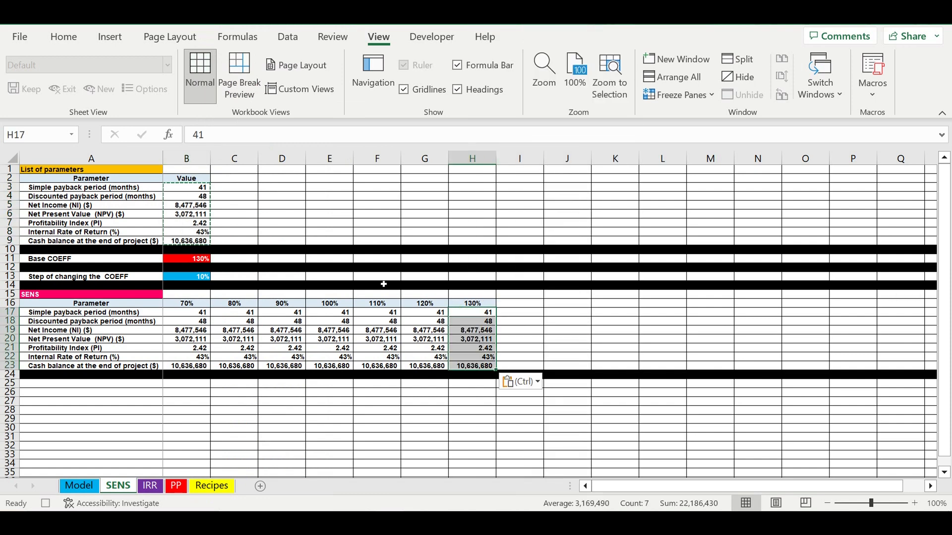
Reset the Base COEFF in B11 to a fixed 100% and stop recording the macro.
{"action": "left_click", "coordinate": [180, 259]}
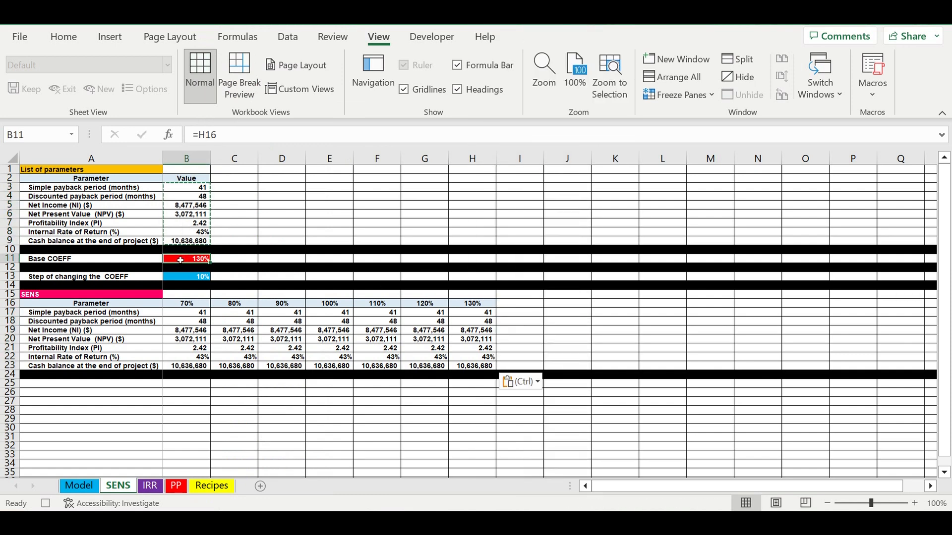
{"action": "type", "text": "100"}
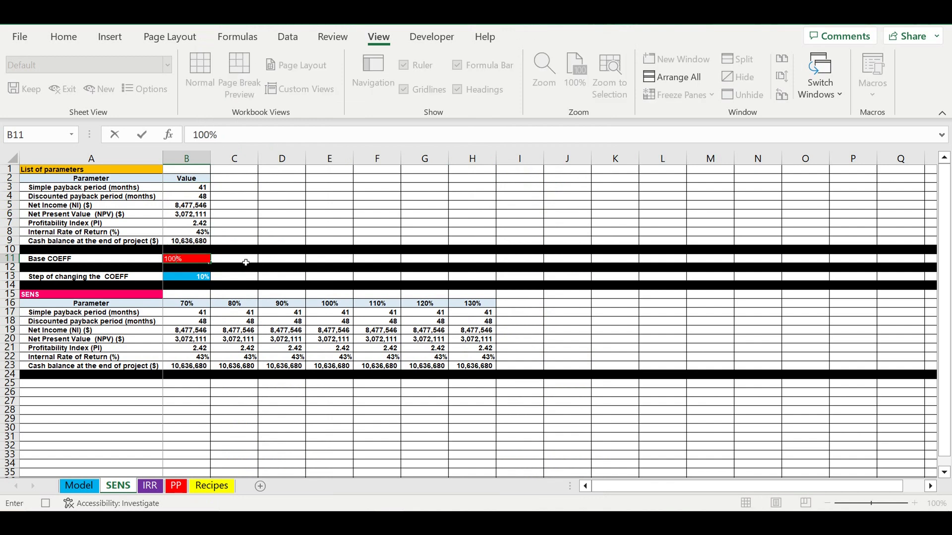
{"action": "key", "text": "Return"}
{"action": "left_click", "coordinate": [245, 305]}
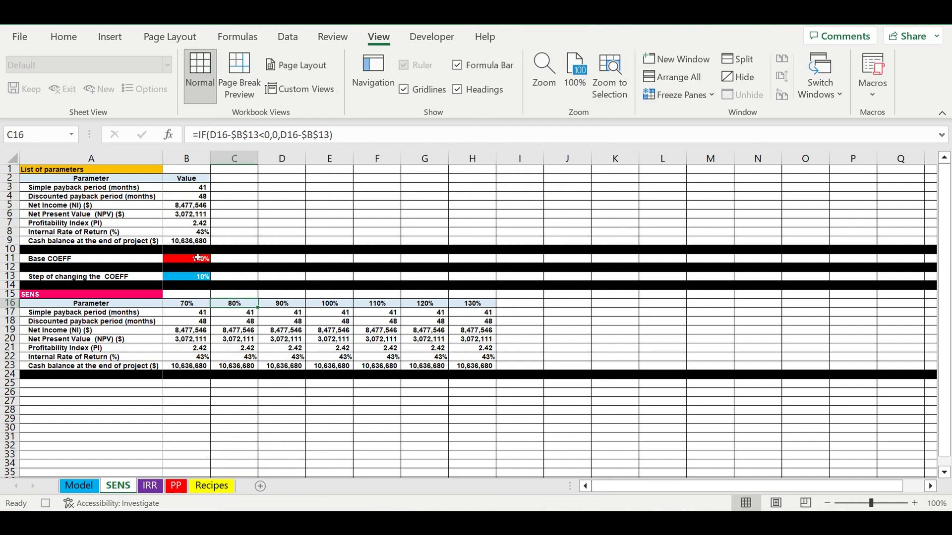
{"action": "left_click", "coordinate": [192, 259]}
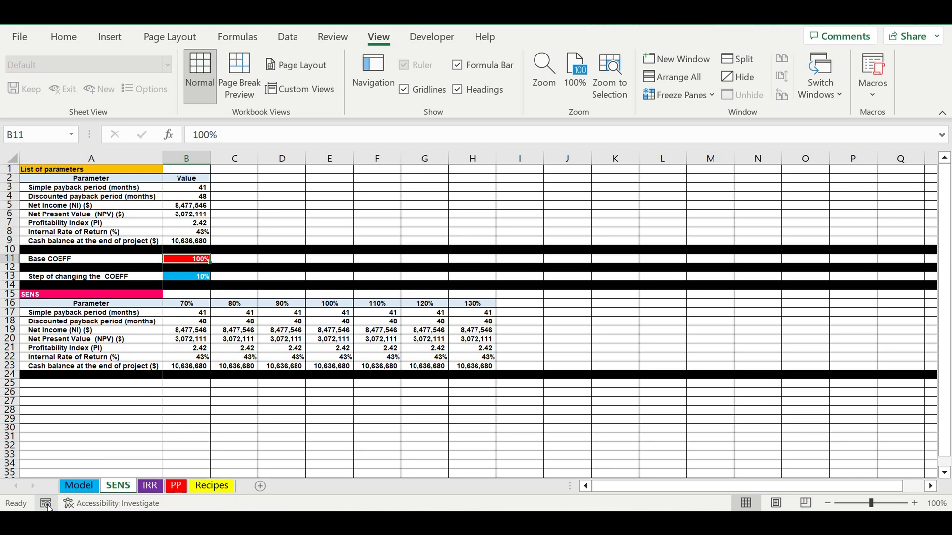
{"action": "left_click", "coordinate": [521, 446]}
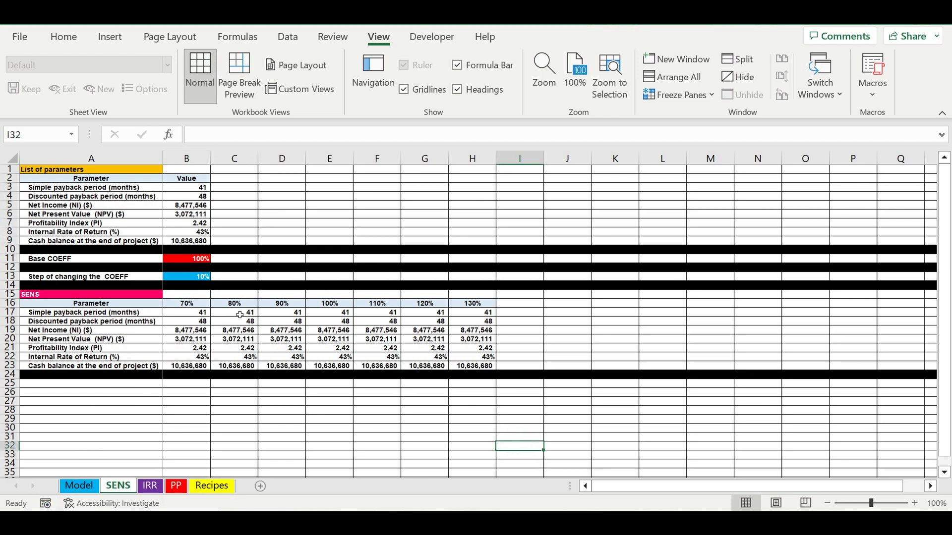
Clear all pasted values from B17:H23 in the SENS table.
{"action": "left_click_drag", "start_coordinate": [189, 314], "coordinate": [461, 366]}
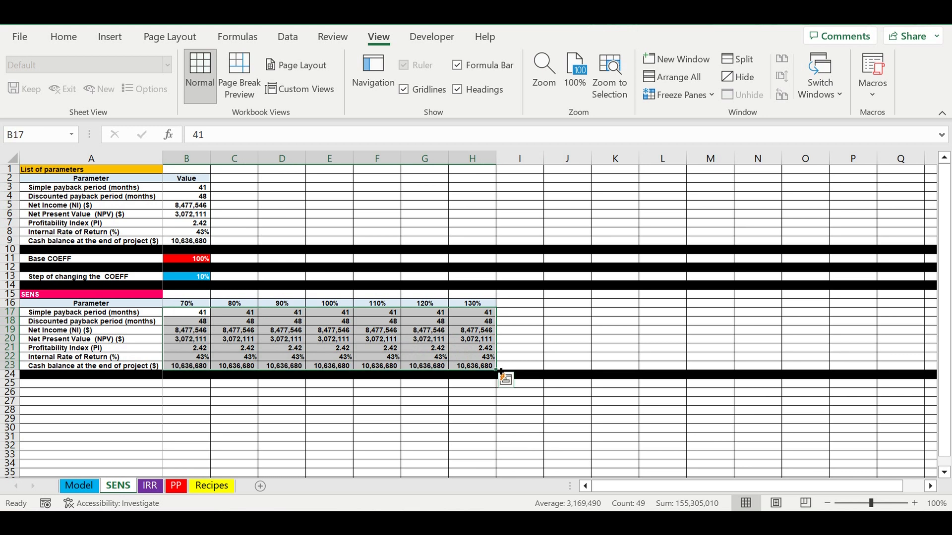
{"action": "key", "text": "Delete"}
{"action": "left_click", "coordinate": [330, 333]}
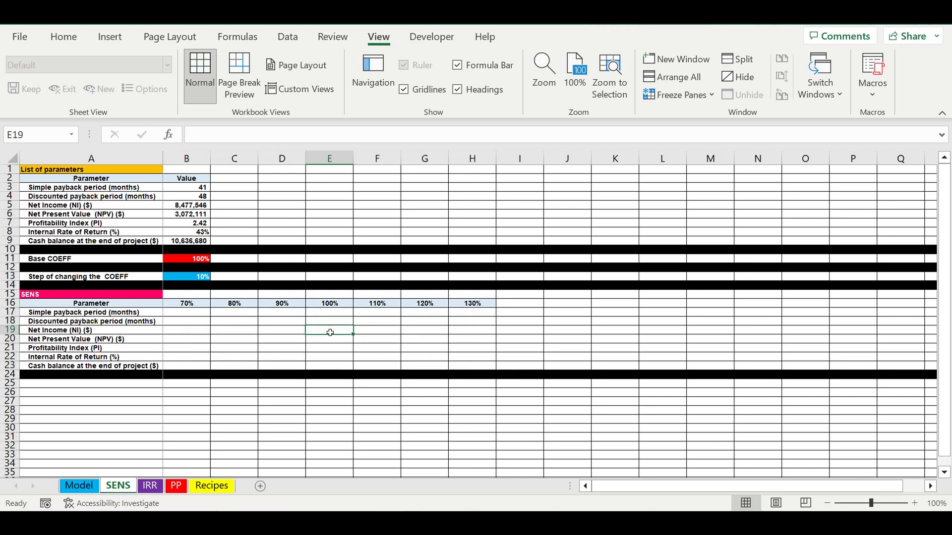
Run the SENS macro to fill the sensitivity table and check the values in B17:H23.
{"action": "left_click", "coordinate": [871, 95]}
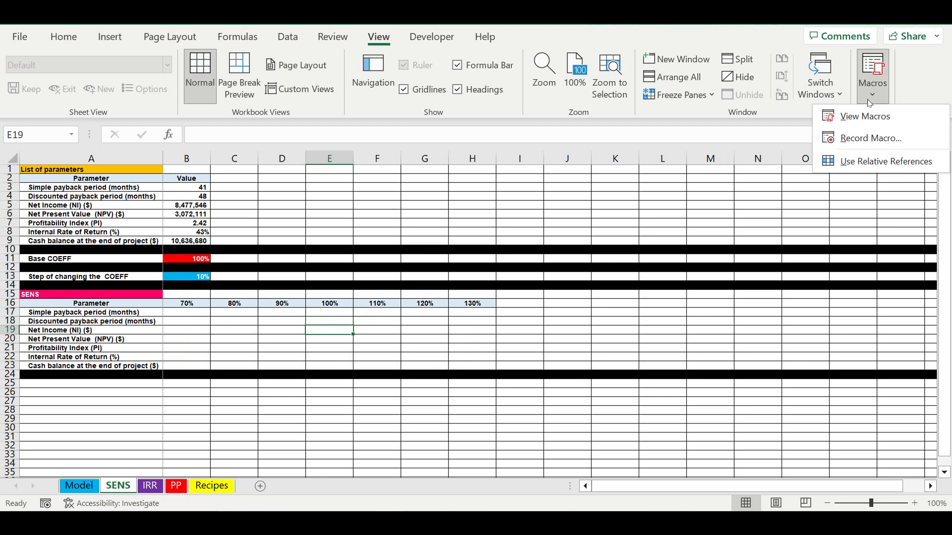
{"action": "left_click", "coordinate": [873, 117]}
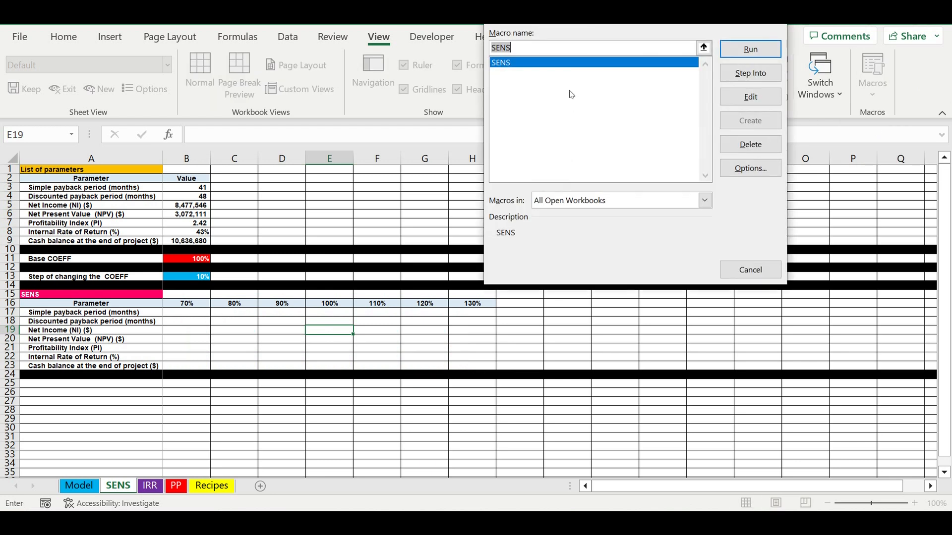
{"action": "left_click", "coordinate": [766, 57]}
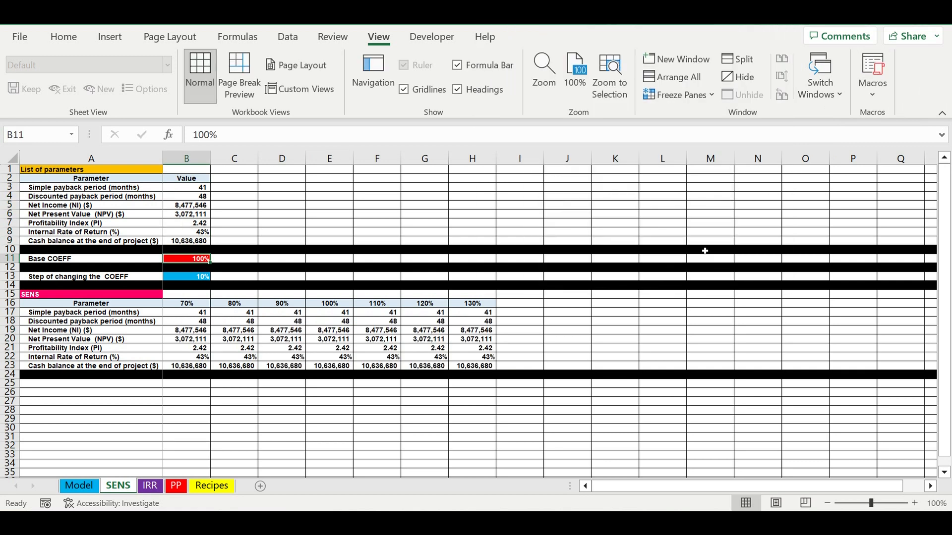
{"action": "left_click_drag", "start_coordinate": [188, 316], "coordinate": [468, 375]}
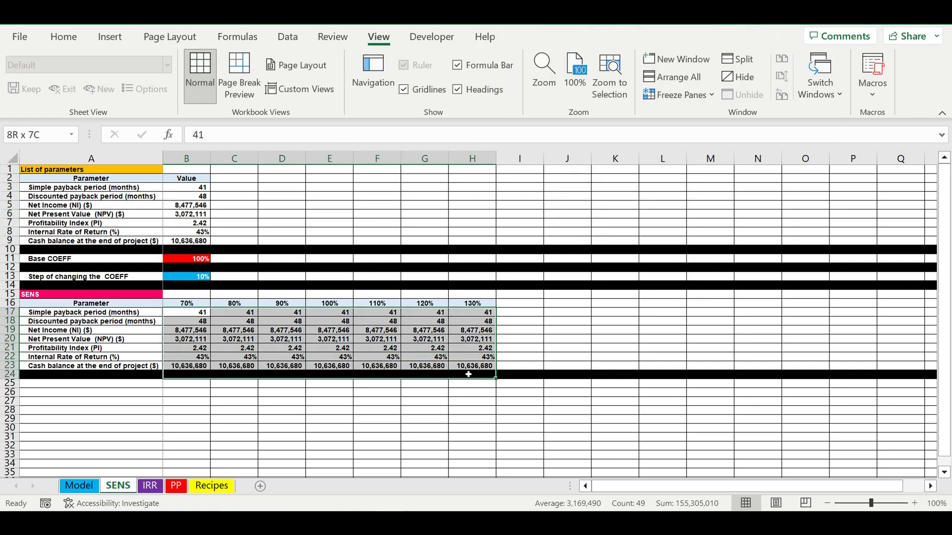
{"action": "left_click", "coordinate": [598, 323]}
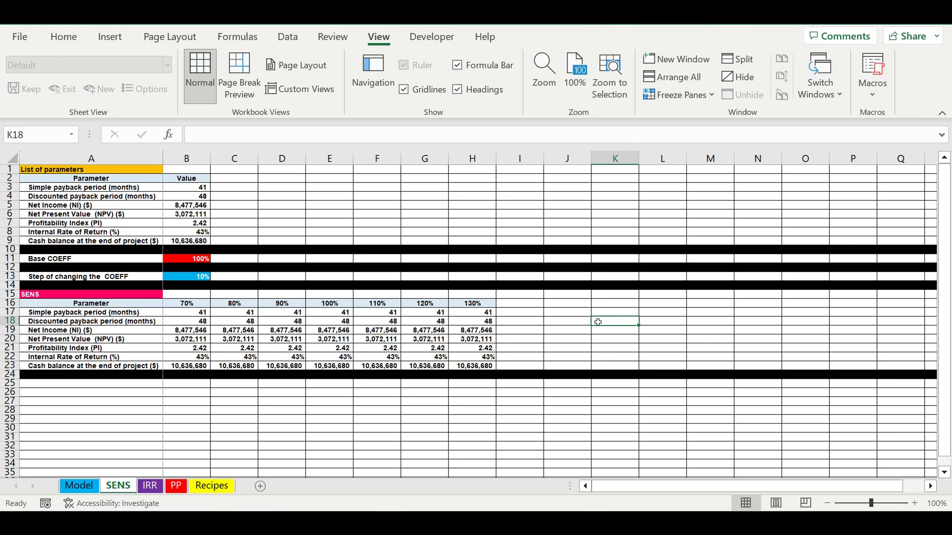
Delete the macro's output from B17:H23, leaving the coefficient headers in row 16.
{"action": "left_click_drag", "start_coordinate": [202, 315], "coordinate": [467, 369]}
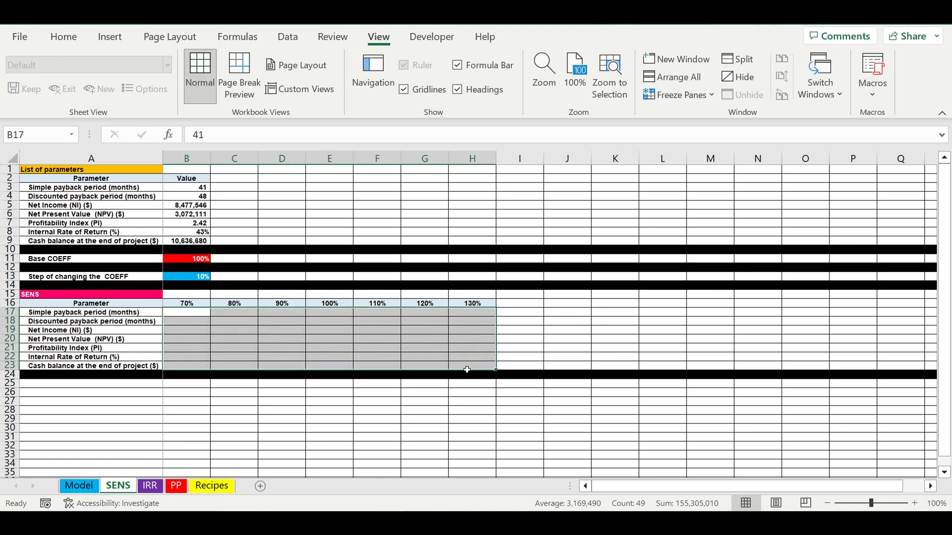
{"action": "key", "text": "Delete"}
{"action": "left_click", "coordinate": [614, 329]}
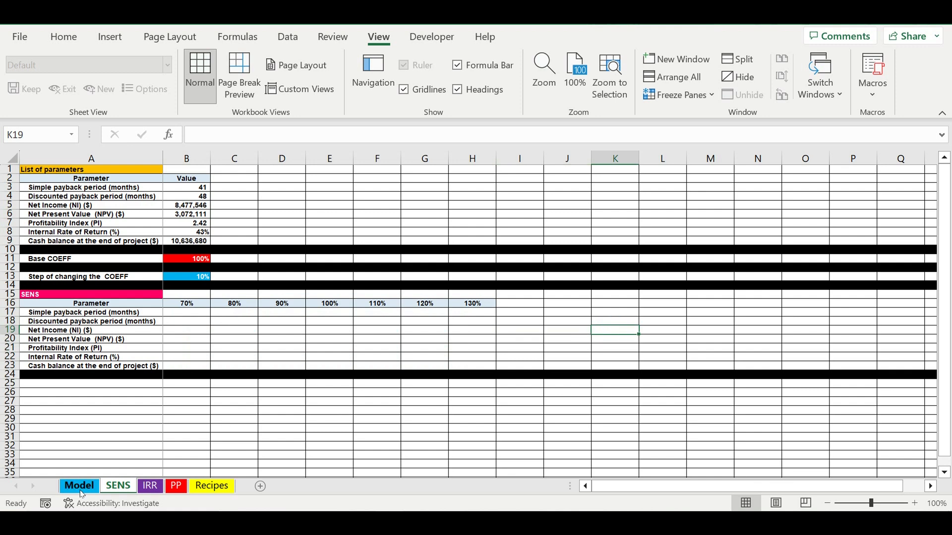
Link the Sales plan COEFF Global cell G16 on the Model sheet to the base coefficient with =100%*SENS!B11.
{"action": "left_click", "coordinate": [79, 486]}
{"action": "left_click", "coordinate": [469, 372]}
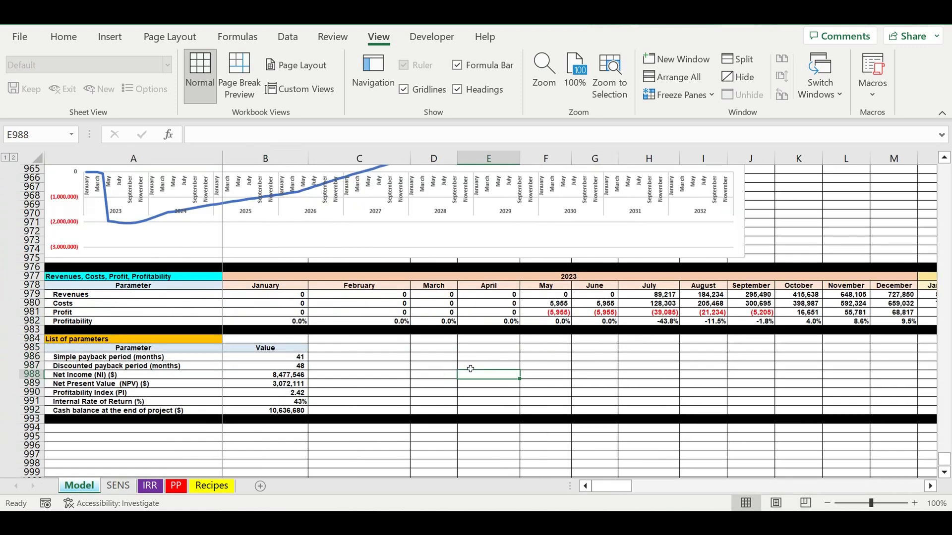
{"action": "left_click_drag", "start_coordinate": [946, 459], "coordinate": [944, 167]}
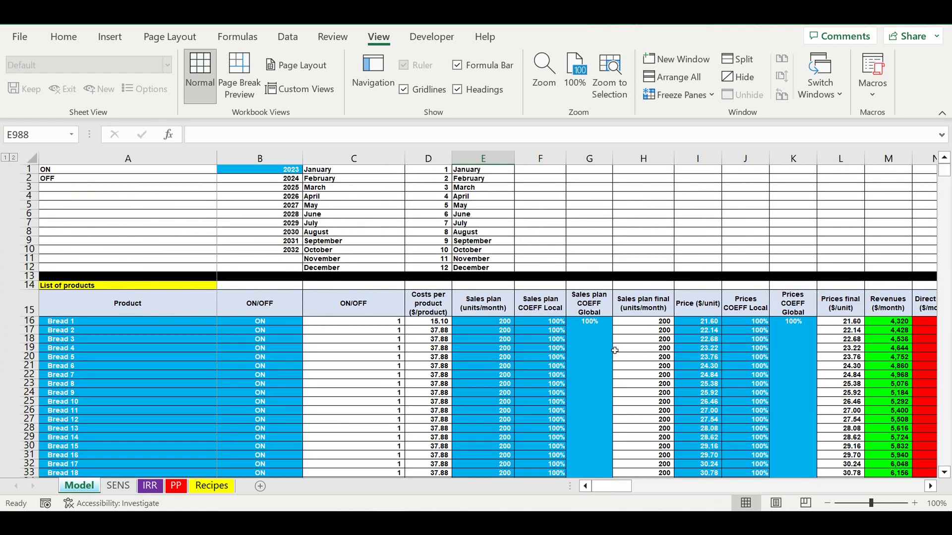
{"action": "left_click", "coordinate": [597, 337]}
{"action": "left_click", "coordinate": [194, 134]}
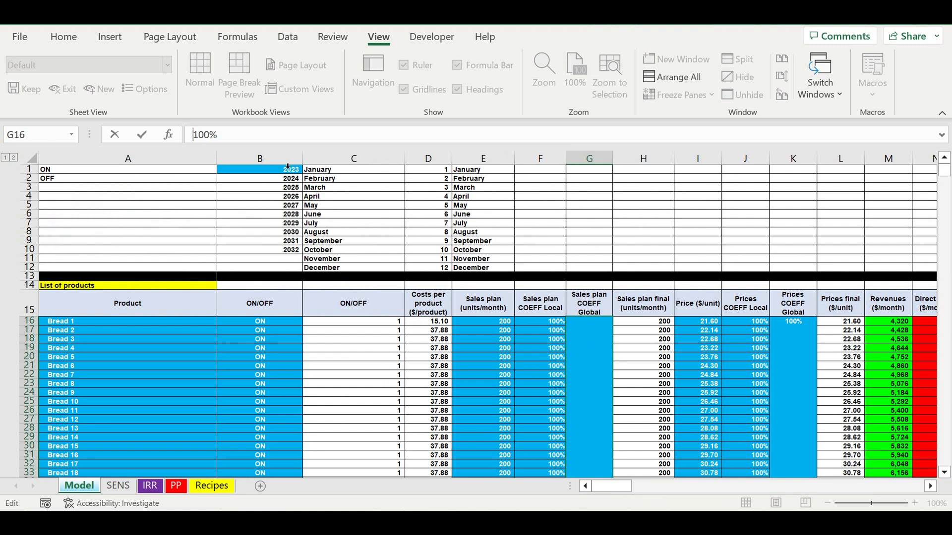
{"action": "type", "text": "="}
{"action": "left_click", "coordinate": [240, 134]}
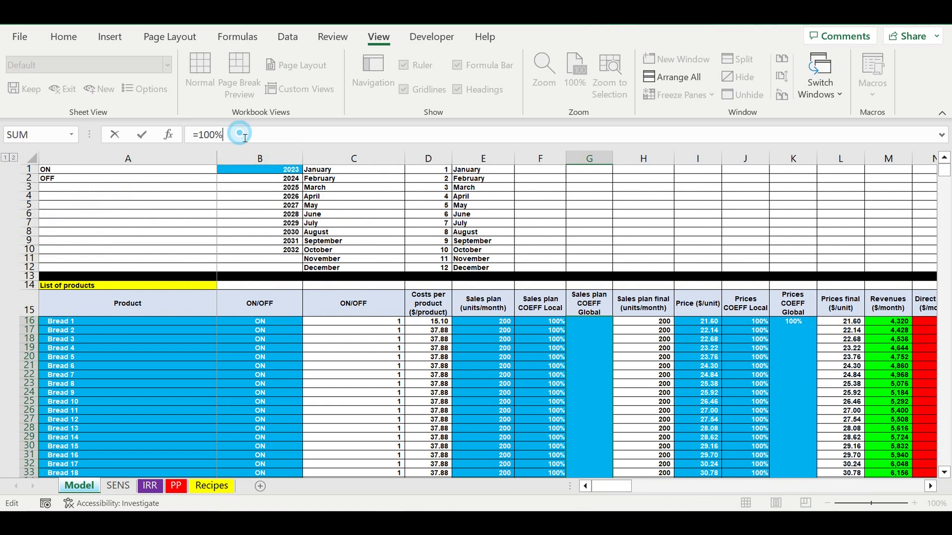
{"action": "type", "text": "*"}
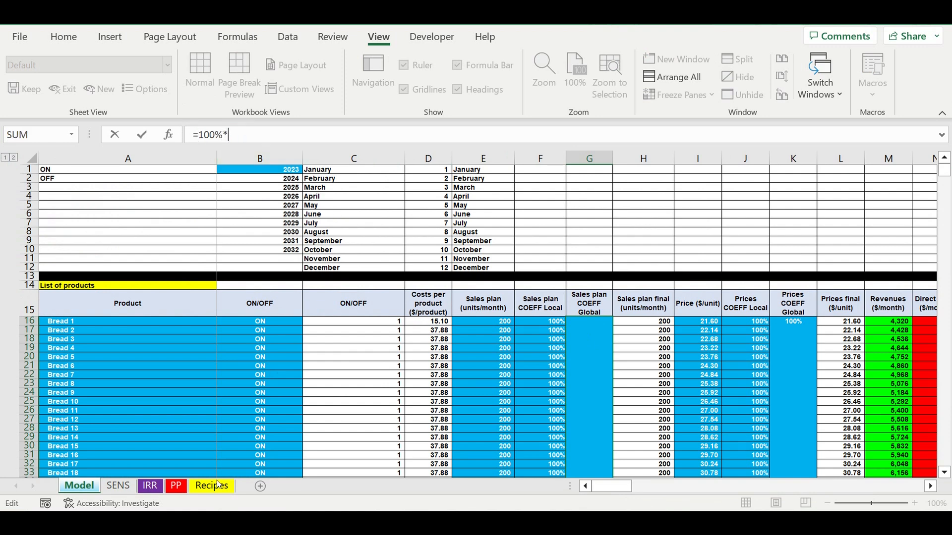
{"action": "left_click", "coordinate": [118, 486]}
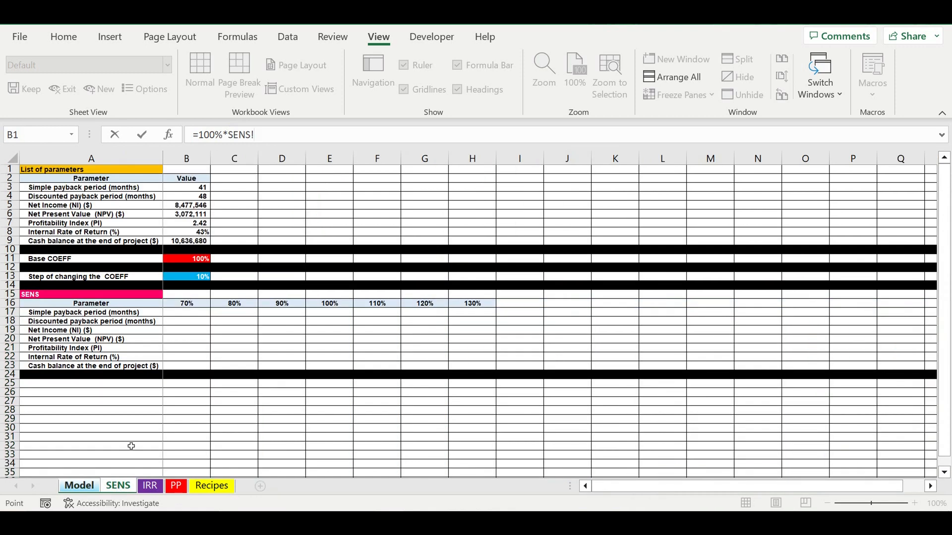
{"action": "left_click", "coordinate": [183, 263]}
Copy the *SENS!B11 part of the G16 formula and commit the formula.
{"action": "left_click_drag", "start_coordinate": [223, 135], "coordinate": [355, 143]}
{"action": "key", "text": "ctrl+c"}
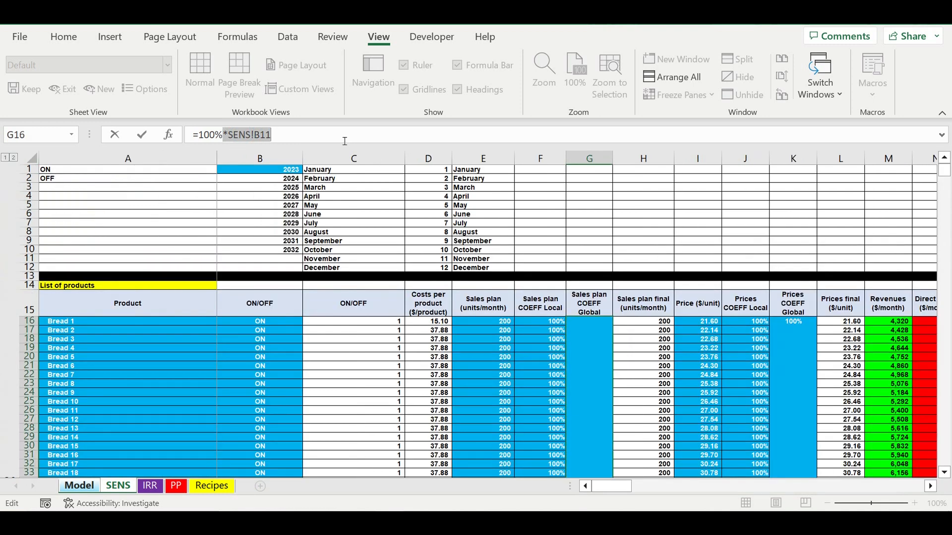
{"action": "key", "text": "Return"}
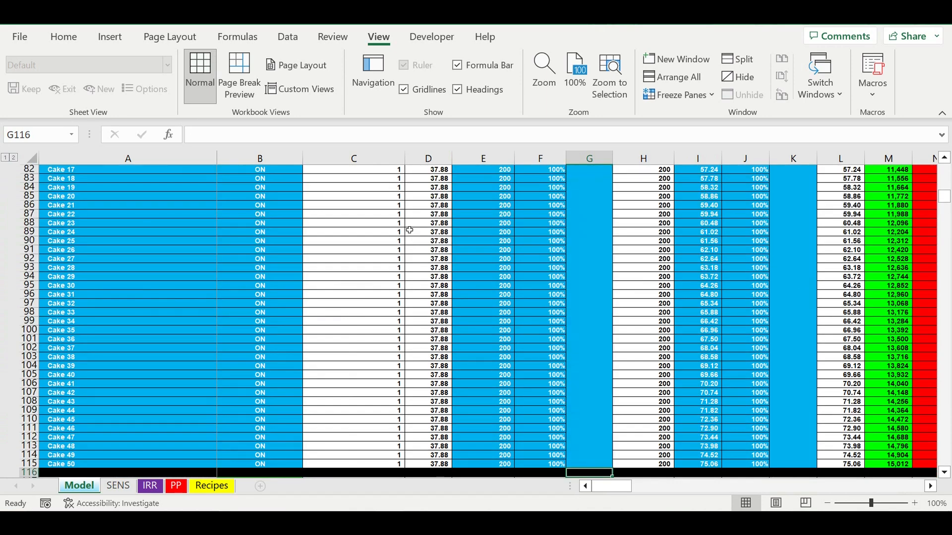
Colour the SENS sheet tab pink.
{"action": "left_click", "coordinate": [119, 489]}
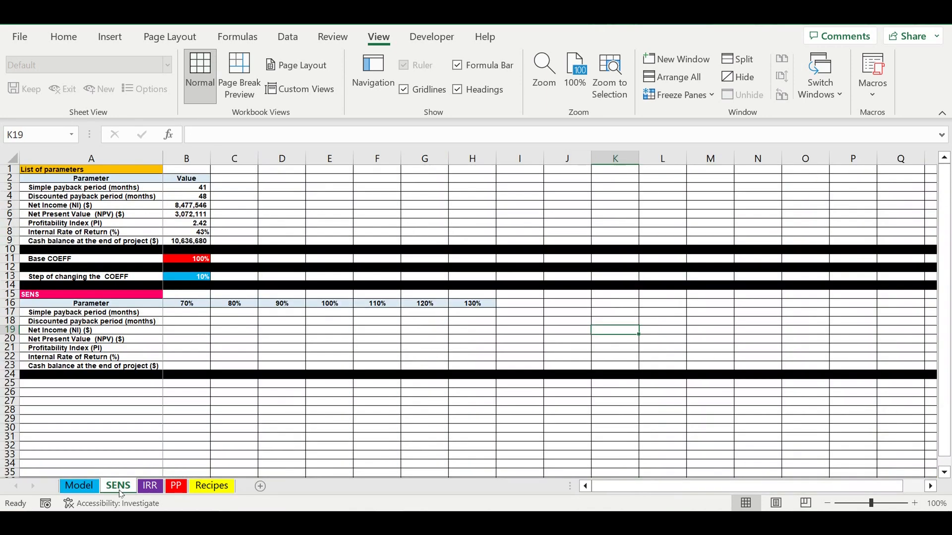
{"action": "right_click", "coordinate": [120, 491]}
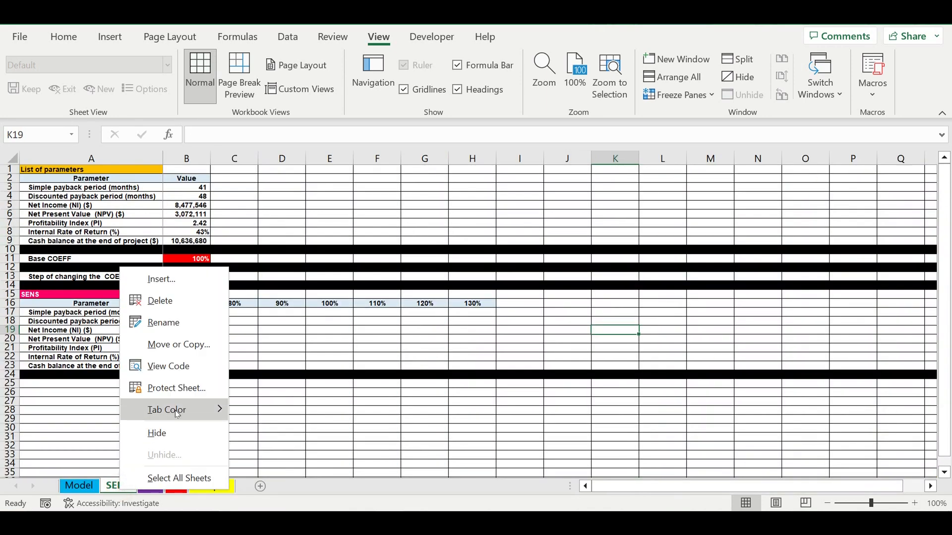
{"action": "mouse_move", "coordinate": [171, 410]}
{"action": "left_click", "coordinate": [236, 450]}
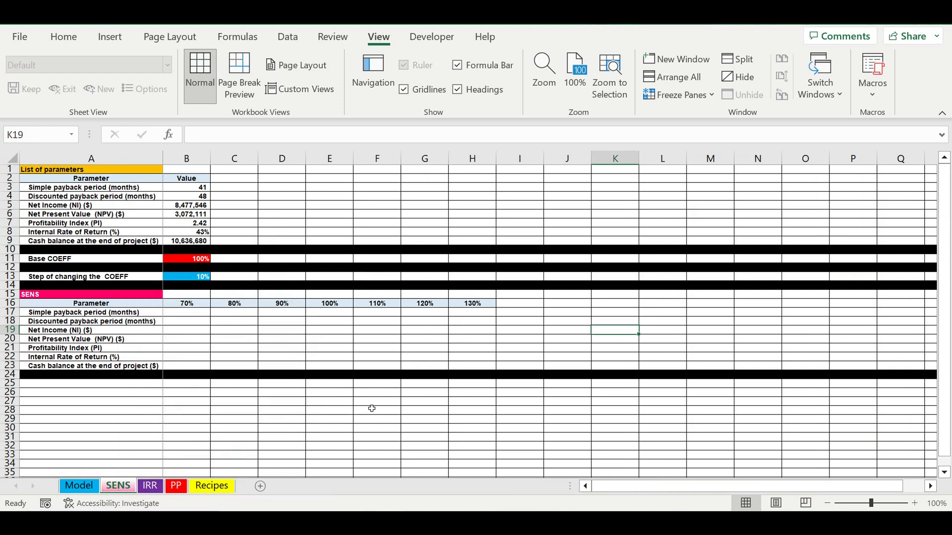
{"action": "left_click", "coordinate": [419, 402]}
Run the SENS macro and review the results in B17:H23 with the coefficient formulas in row 16.
{"action": "left_click", "coordinate": [177, 321]}
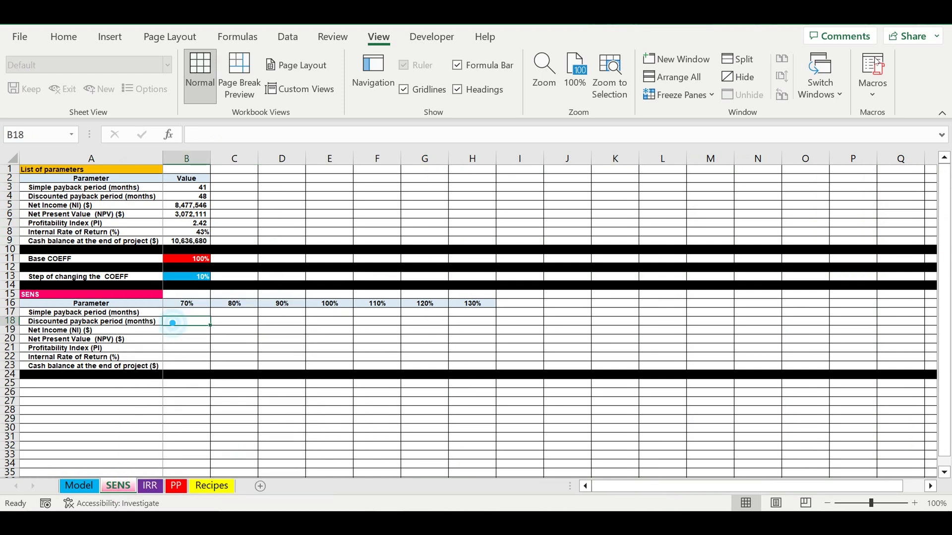
{"action": "left_click", "coordinate": [875, 101]}
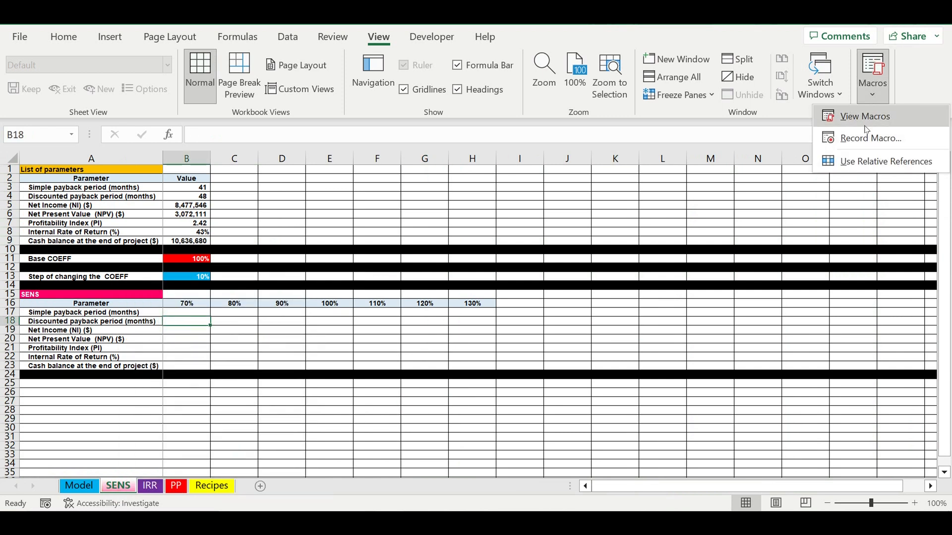
{"action": "left_click", "coordinate": [861, 117]}
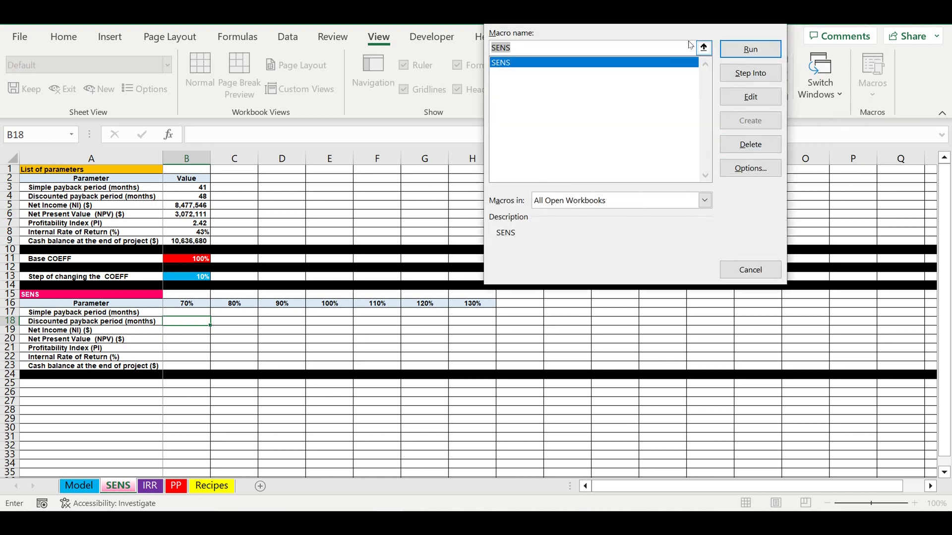
{"action": "left_click", "coordinate": [737, 52]}
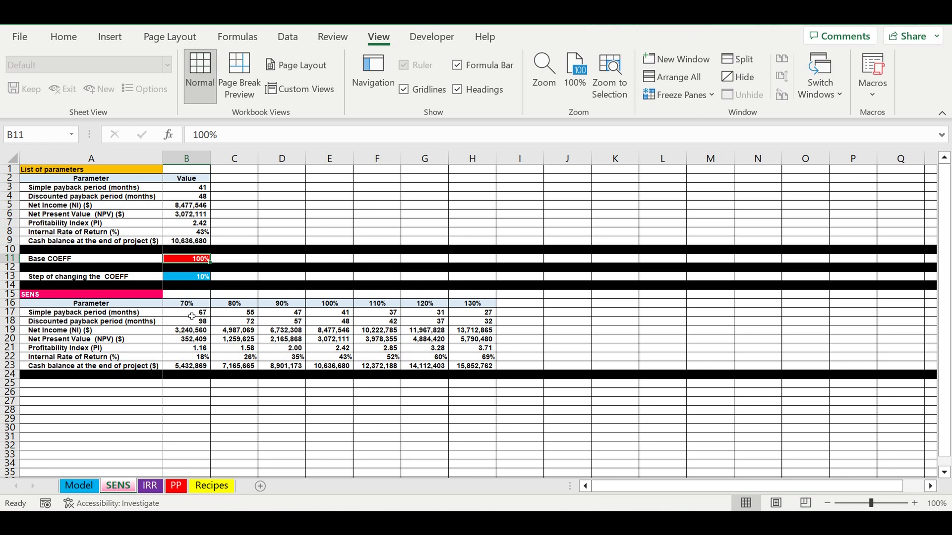
{"action": "left_click_drag", "start_coordinate": [191, 316], "coordinate": [471, 367]}
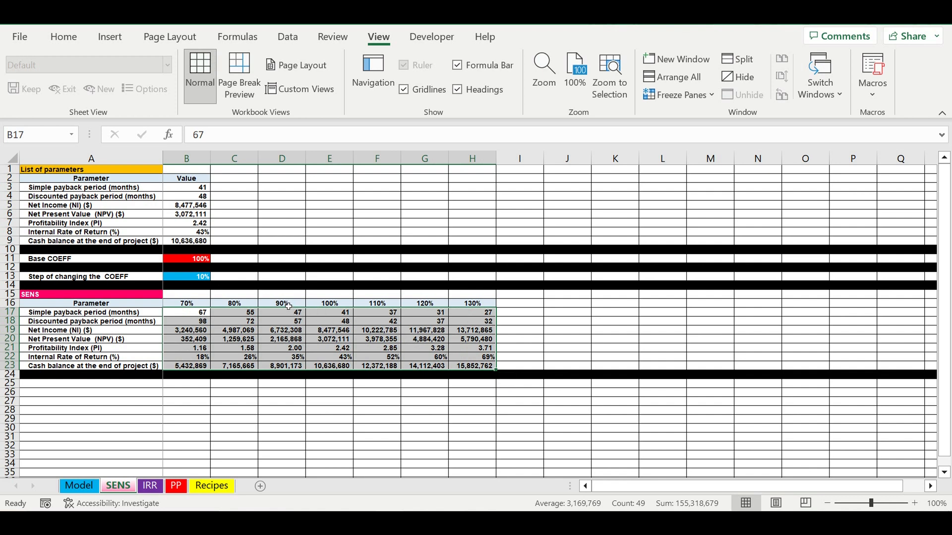
{"action": "left_click", "coordinate": [288, 306]}
{"action": "key", "text": "Left"}
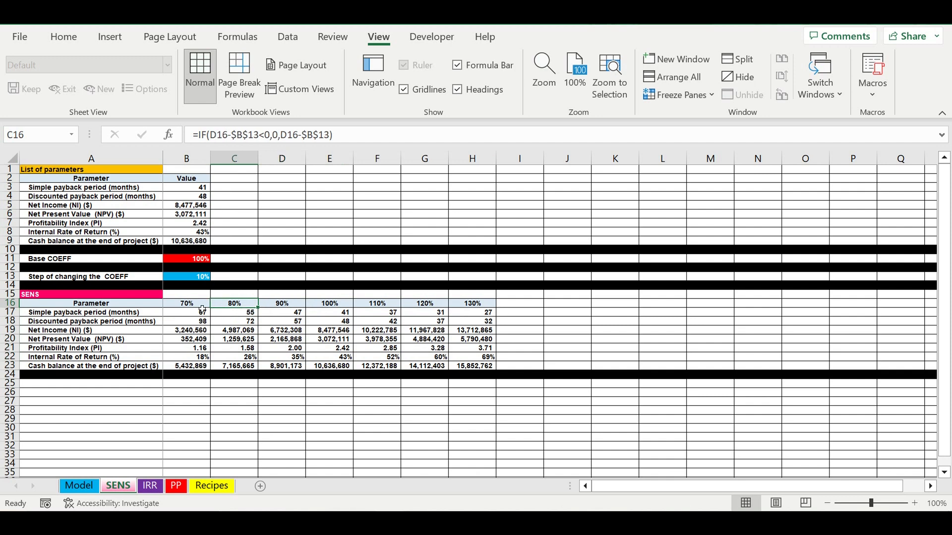
{"action": "key", "text": "Left"}
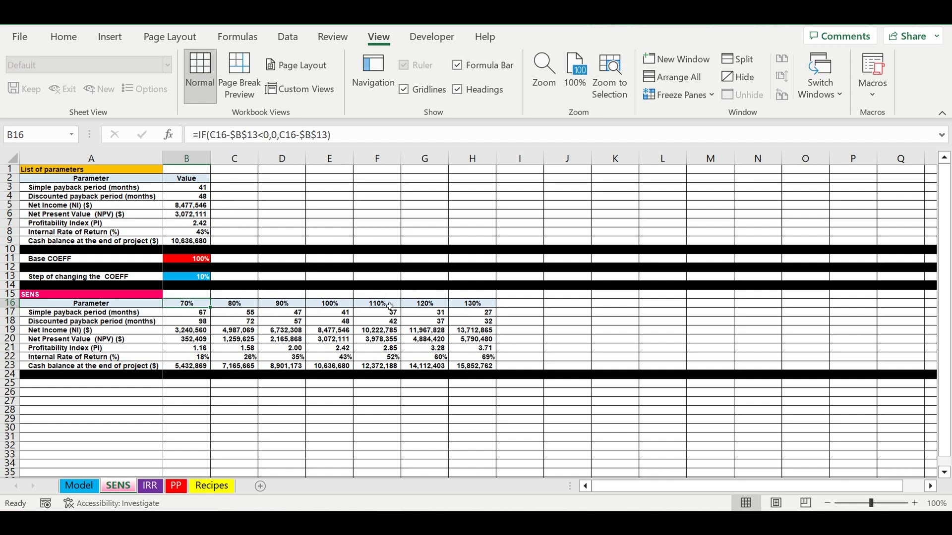
{"action": "left_click_drag", "start_coordinate": [200, 313], "coordinate": [484, 371]}
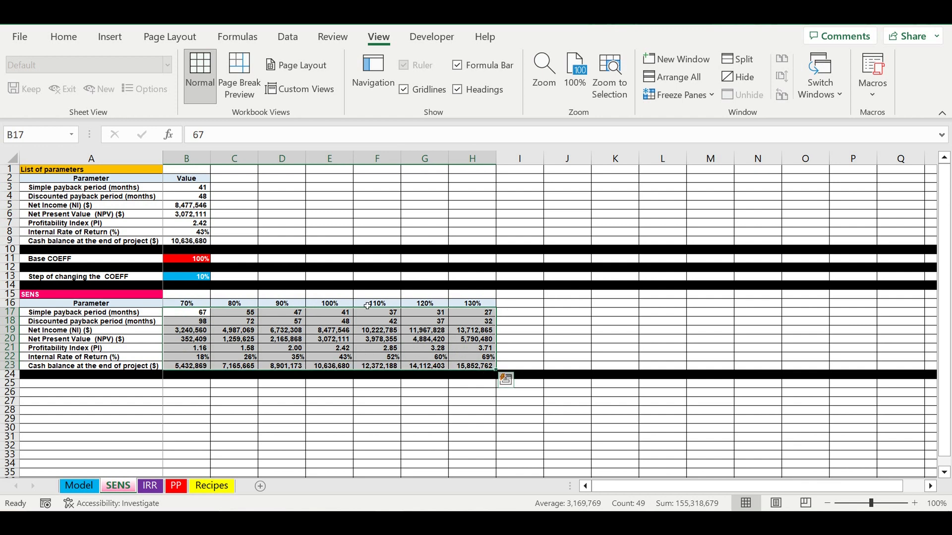
{"action": "left_click_drag", "start_coordinate": [380, 306], "coordinate": [471, 304]}
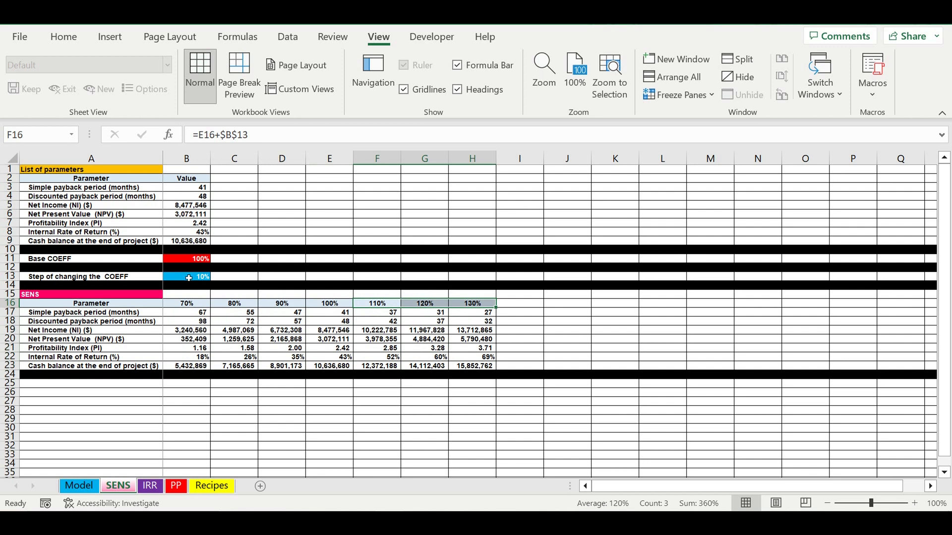
Set the Step of changing the COEFF in B13 to 25%.
{"action": "left_click", "coordinate": [188, 278]}
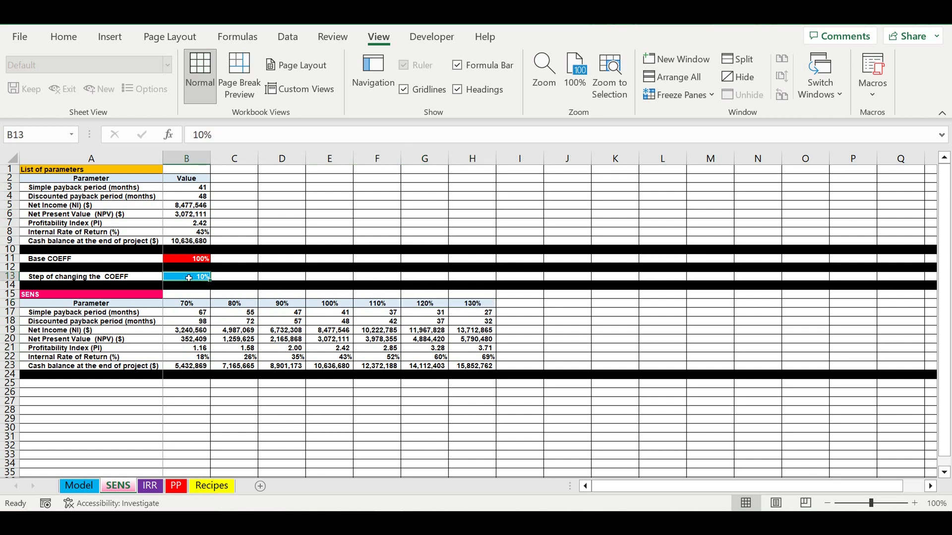
{"action": "type", "text": "25"}
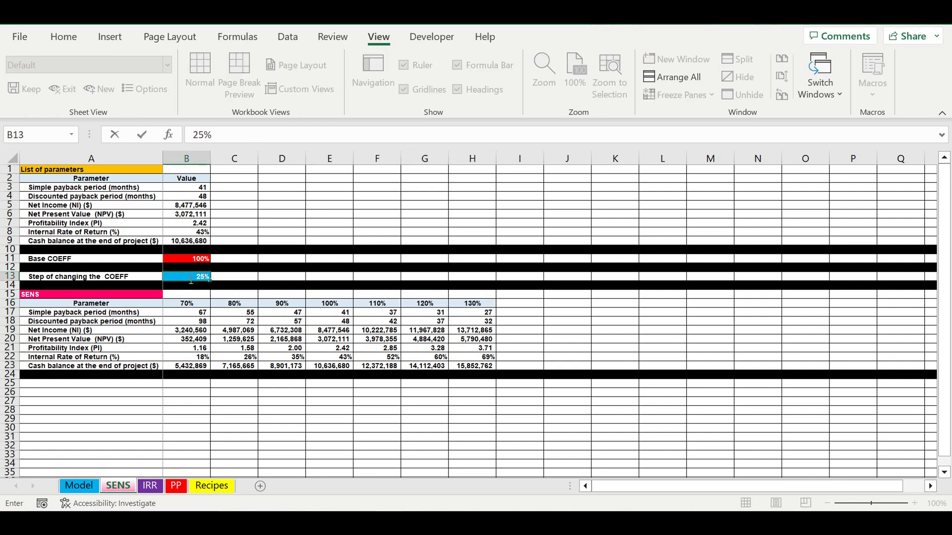
{"action": "key", "text": "Return"}
{"action": "left_click", "coordinate": [343, 358]}
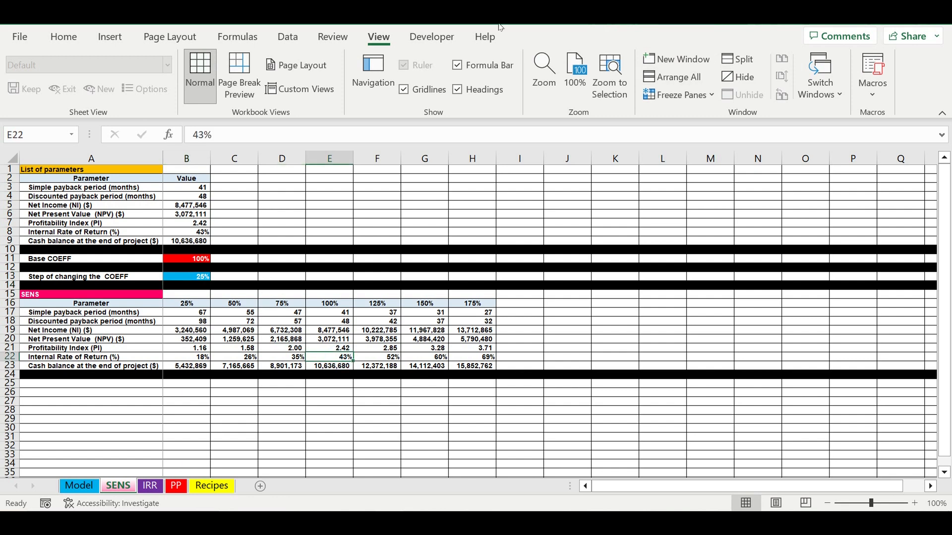
Insert a form-control button over about C2:F8 on the SENS sheet and assign the SENS macro to it.
{"action": "left_click", "coordinate": [434, 43]}
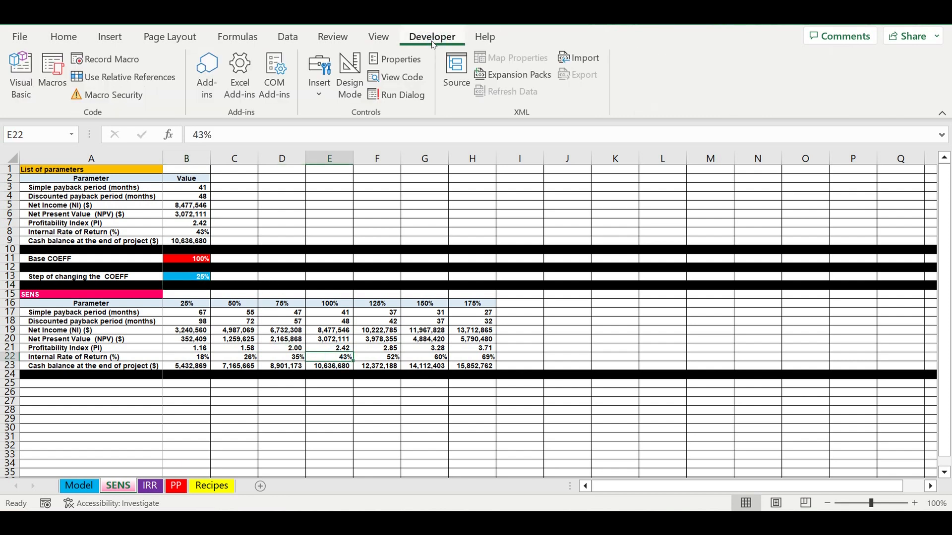
{"action": "left_click", "coordinate": [319, 97]}
{"action": "left_click", "coordinate": [313, 134]}
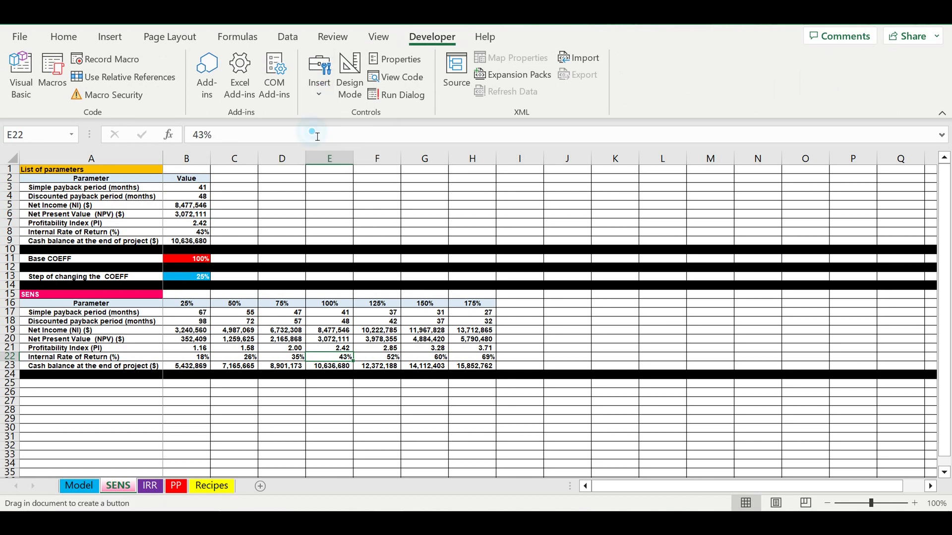
{"action": "left_click_drag", "start_coordinate": [247, 179], "coordinate": [380, 242]}
{"action": "left_click", "coordinate": [502, 64]}
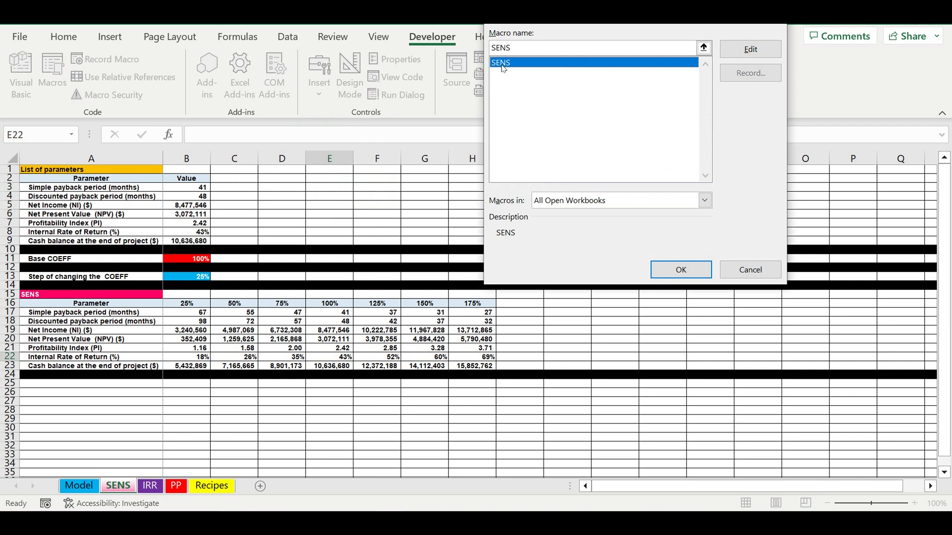
{"action": "left_click", "coordinate": [692, 269]}
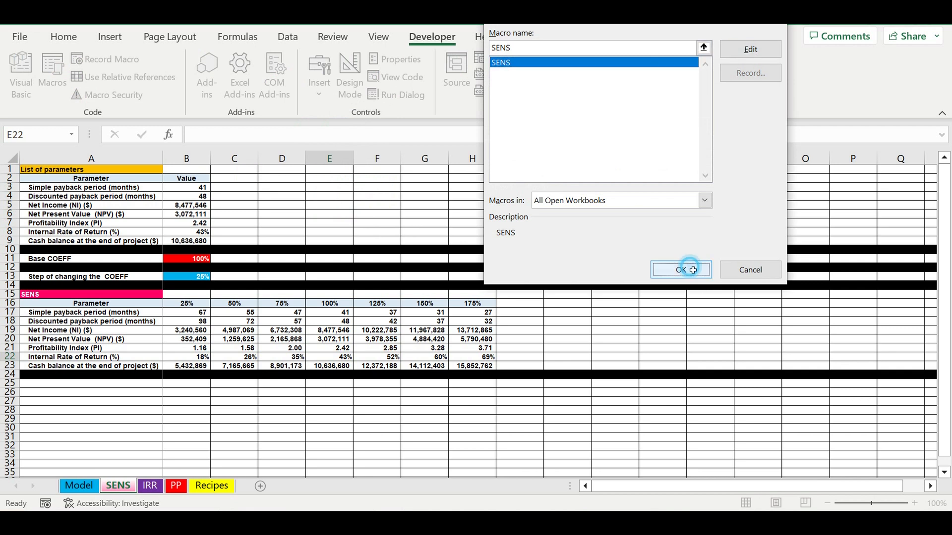
Replace the new button's label with SENS and deselect the button.
{"action": "left_click", "coordinate": [292, 211]}
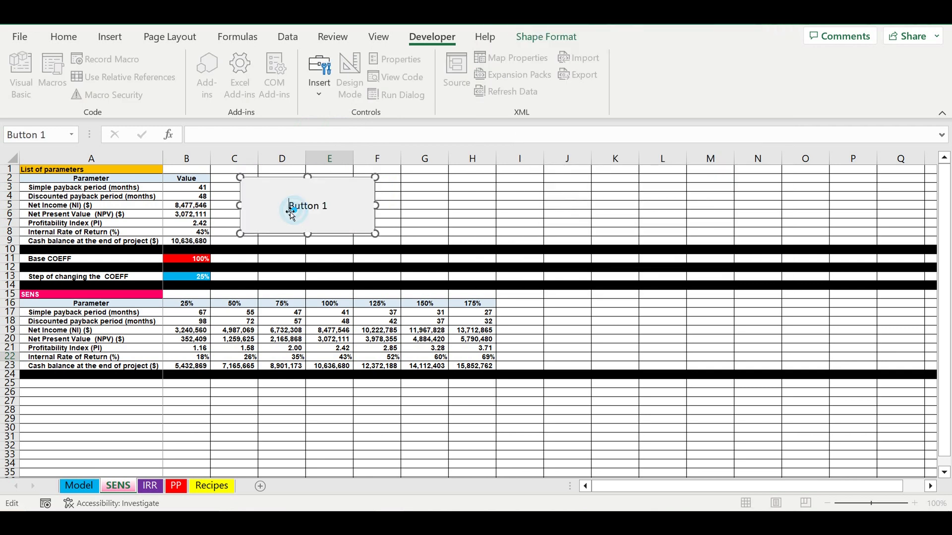
{"action": "left_click_drag", "start_coordinate": [291, 208], "coordinate": [335, 209]}
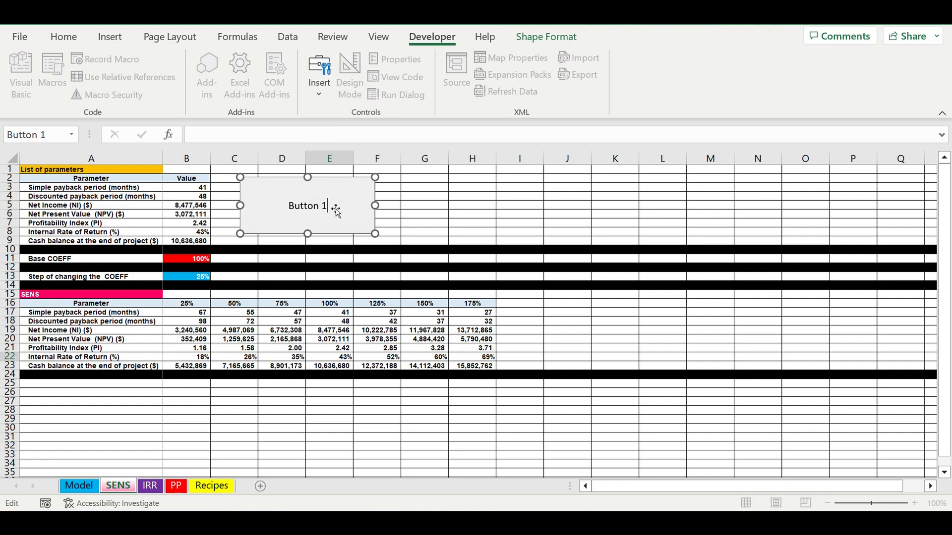
{"action": "type", "text": "SENS"}
{"action": "left_click", "coordinate": [477, 198]}
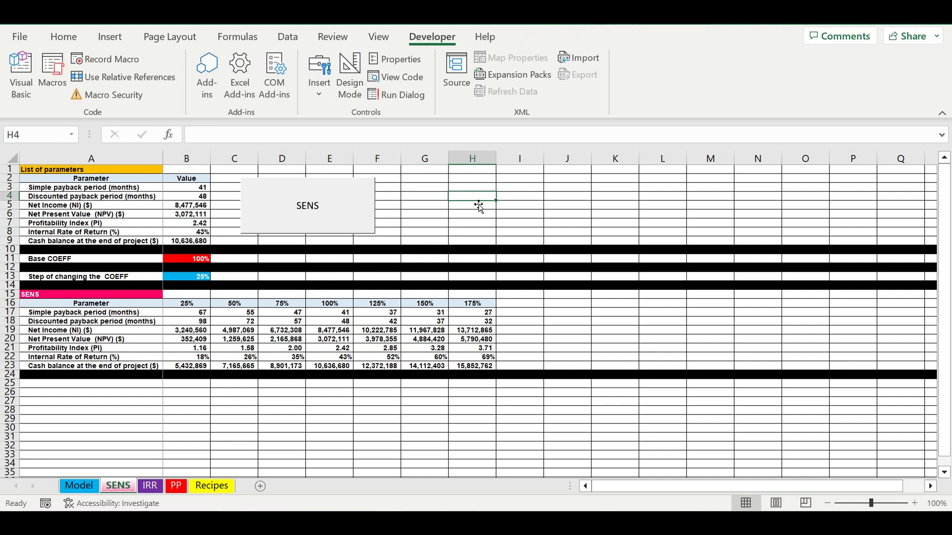
{"action": "left_click", "coordinate": [435, 214]}
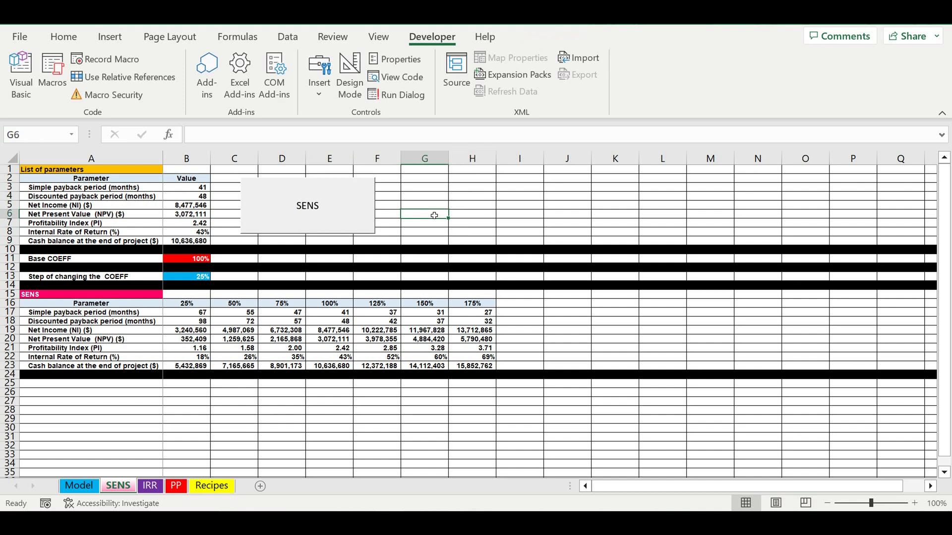
Recalculate the sensitivity table for the 25% step using the sheet's SENS button.
{"action": "left_click", "coordinate": [349, 215]}
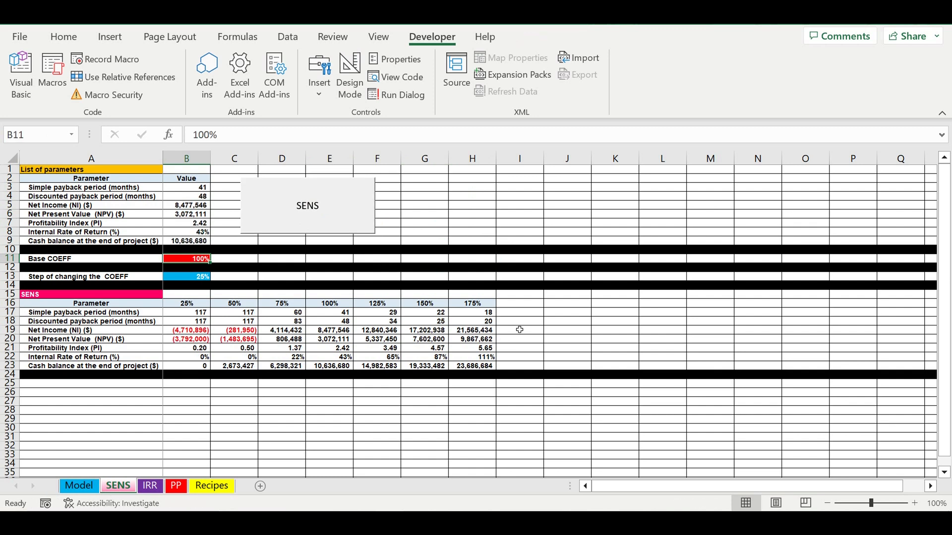
{"action": "left_click", "coordinate": [551, 325]}
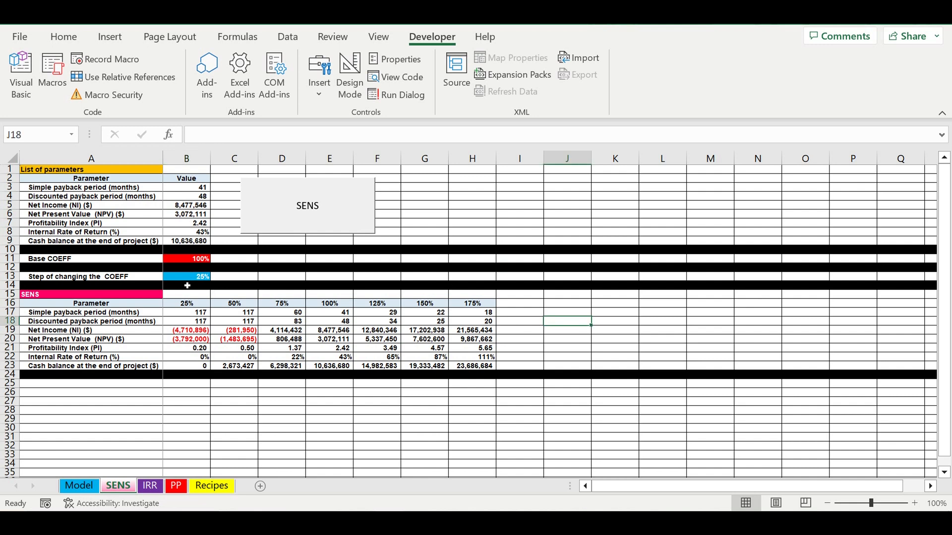
{"action": "left_click", "coordinate": [187, 277]}
Unlink the Sales plan COEFF Global in G16 of the Model sheet from SENS!B11, leaving the formula =100%.
{"action": "left_click", "coordinate": [81, 488]}
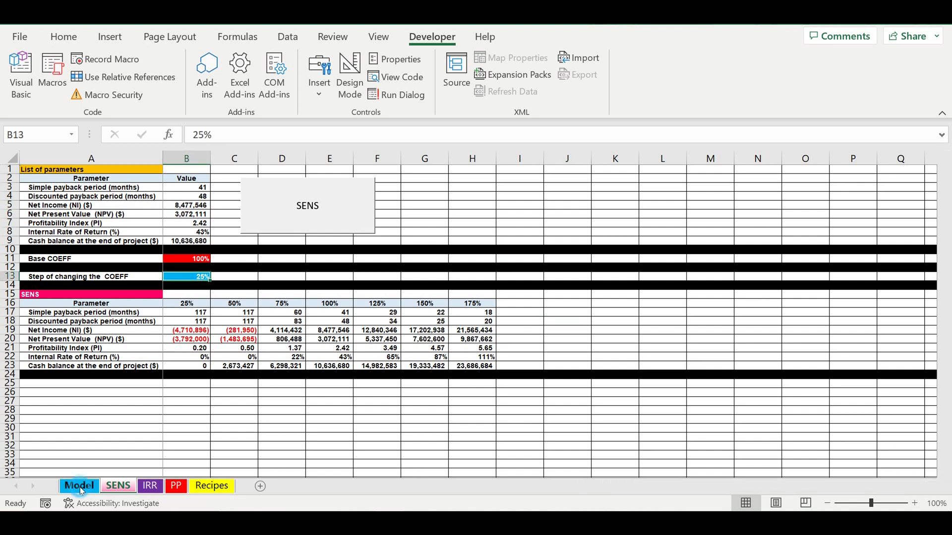
{"action": "scroll", "coordinate": [502, 366], "scroll_direction": "up", "scroll_amount": 10}
{"action": "scroll", "coordinate": [501, 366], "scroll_direction": "up", "scroll_amount": 17}
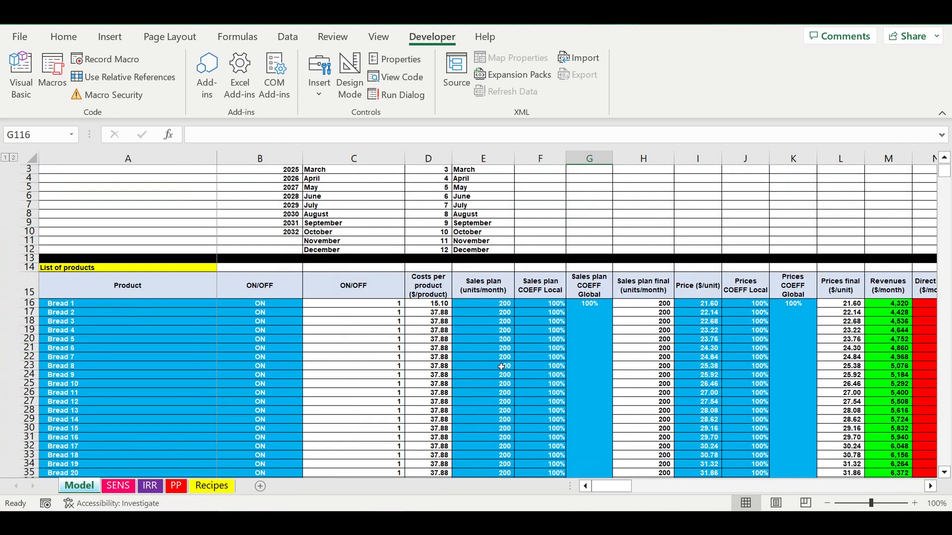
{"action": "left_click", "coordinate": [574, 319]}
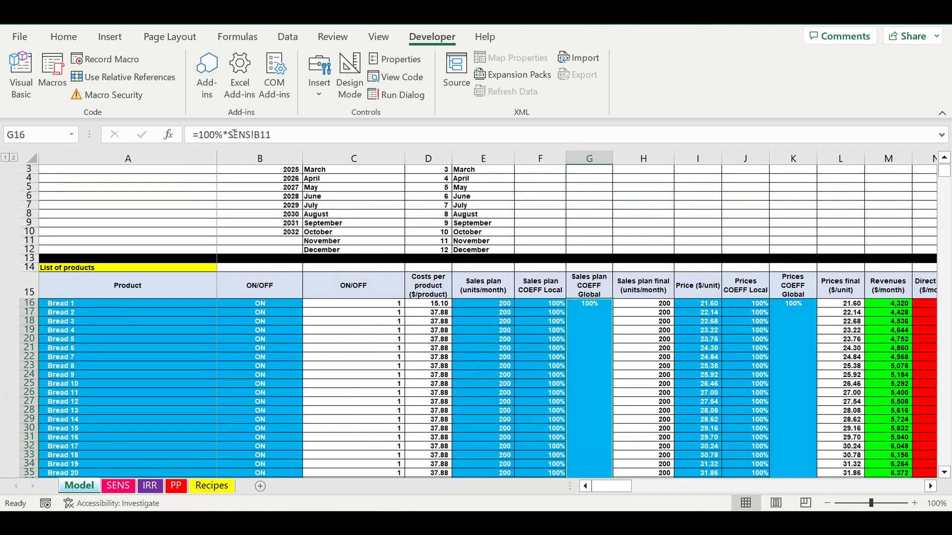
{"action": "left_click_drag", "start_coordinate": [223, 135], "coordinate": [331, 149]}
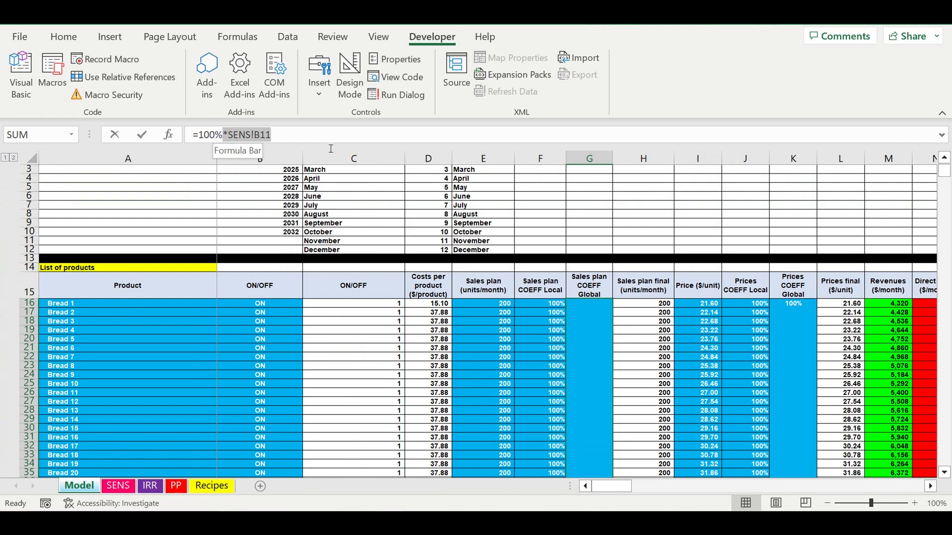
{"action": "key", "text": "BackSpace"}
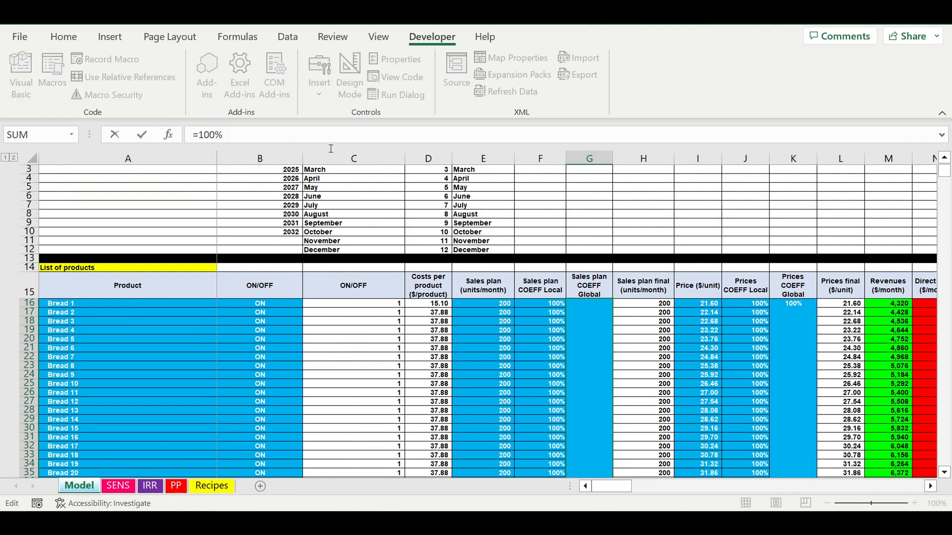
{"action": "key", "text": "Return"}
{"action": "key", "text": "ctrl+Down"}
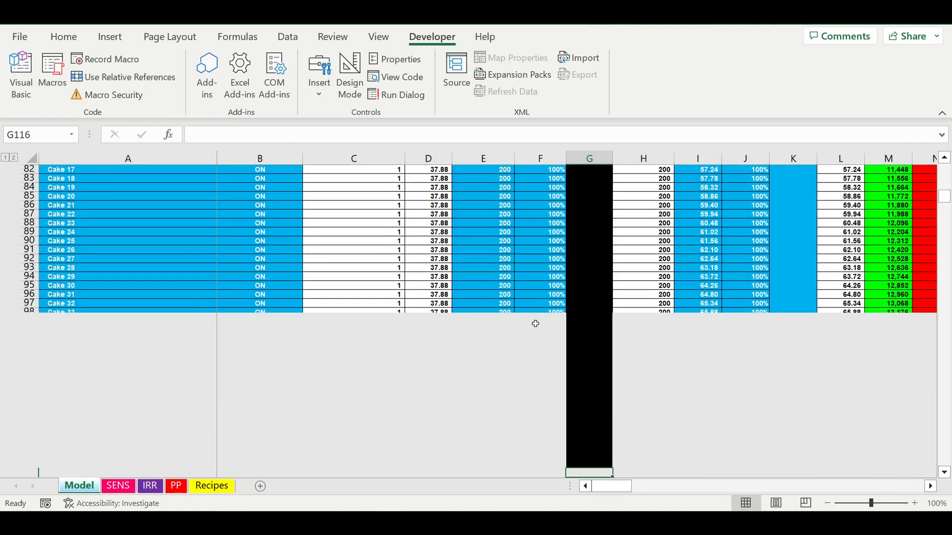
Link the ingredients' Global COEFF in F133 to the base coefficient with the formula =100%*SENS!B11.
{"action": "scroll", "coordinate": [732, 310], "scroll_direction": "up", "scroll_amount": 16}
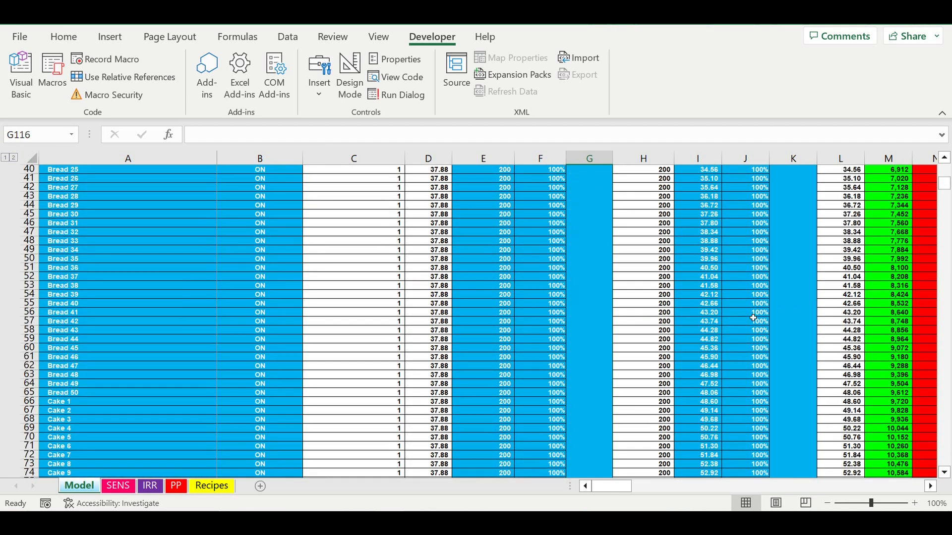
{"action": "scroll", "coordinate": [753, 318], "scroll_direction": "up", "scroll_amount": 8}
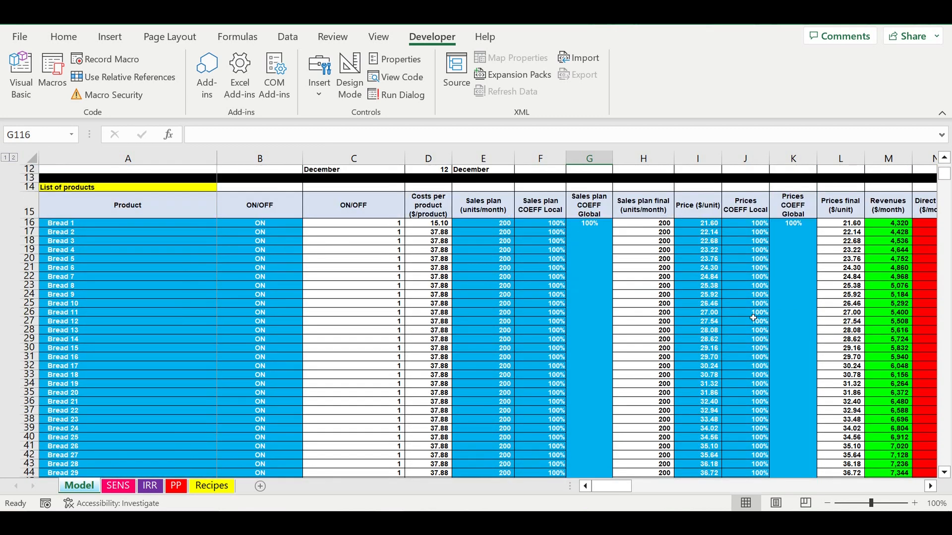
{"action": "scroll", "coordinate": [617, 327], "scroll_direction": "down", "scroll_amount": 12}
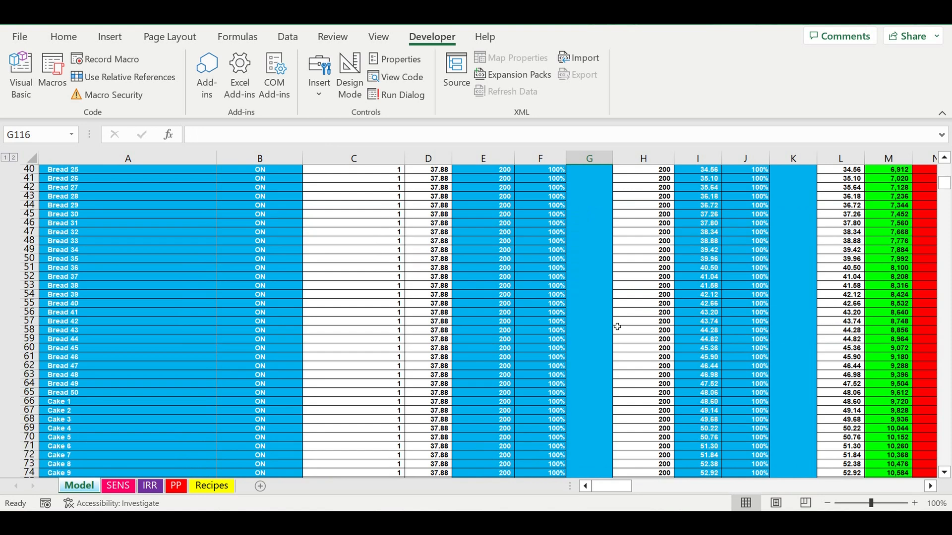
{"action": "scroll", "coordinate": [617, 327], "scroll_direction": "down", "scroll_amount": 20}
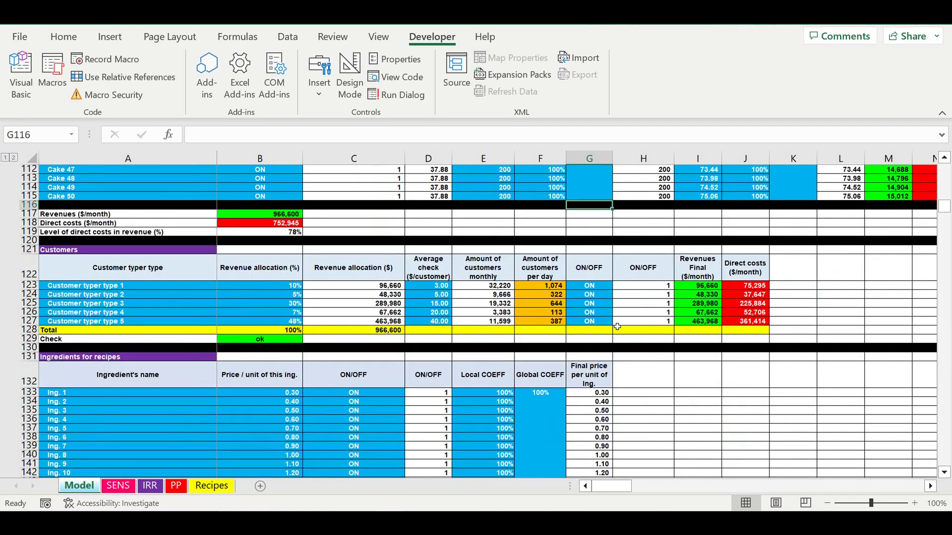
{"action": "left_click", "coordinate": [543, 410]}
{"action": "left_click", "coordinate": [240, 137]}
{"action": "type", "text": "*SENS!B11"}
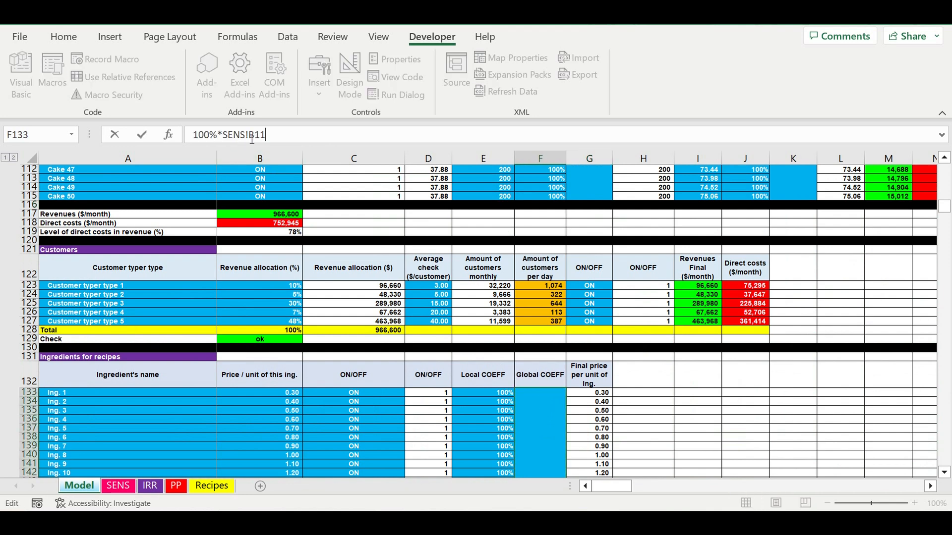
{"action": "left_click", "coordinate": [194, 135]}
{"action": "type", "text": "="}
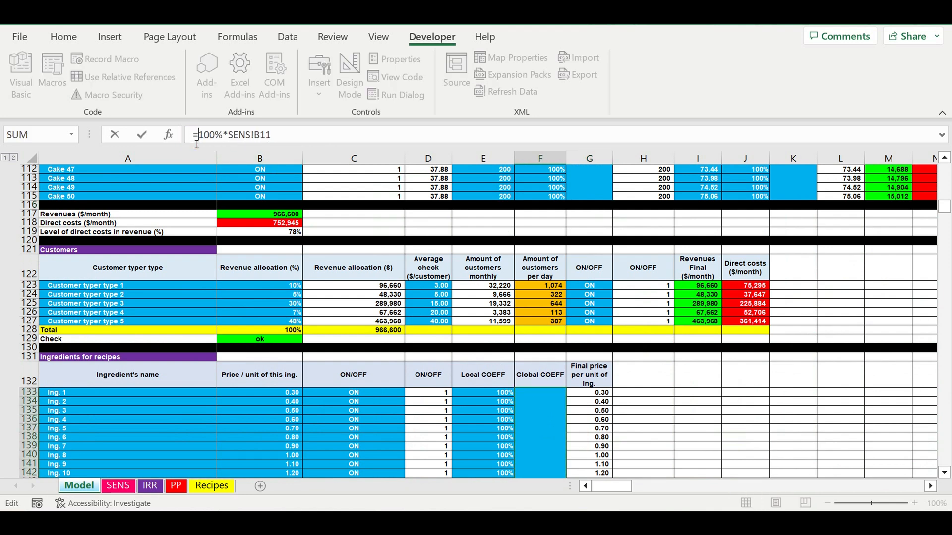
{"action": "key", "text": "Return"}
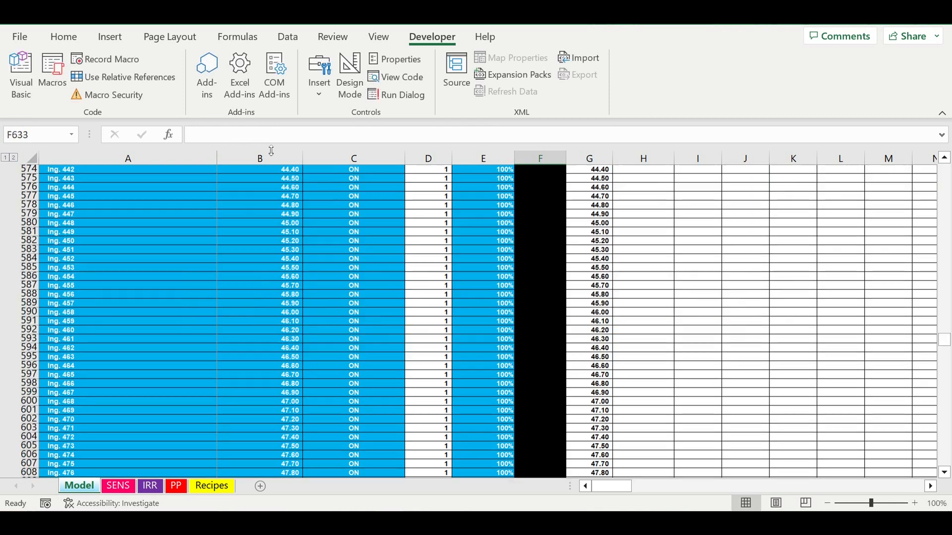
Run the SENS macro on the SENS sheet to recalculate the table for ingredient prices with the 25% step.
{"action": "left_click", "coordinate": [124, 488]}
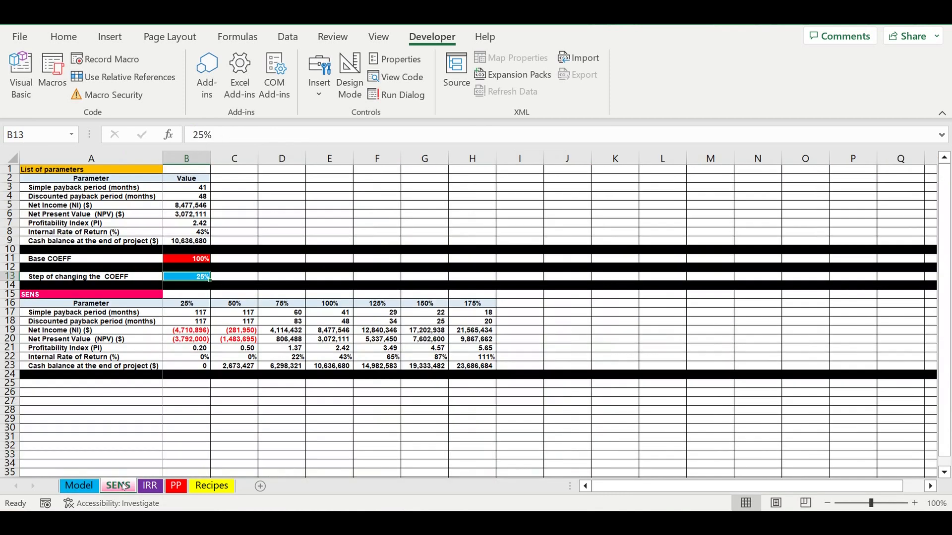
{"action": "left_click", "coordinate": [249, 432]}
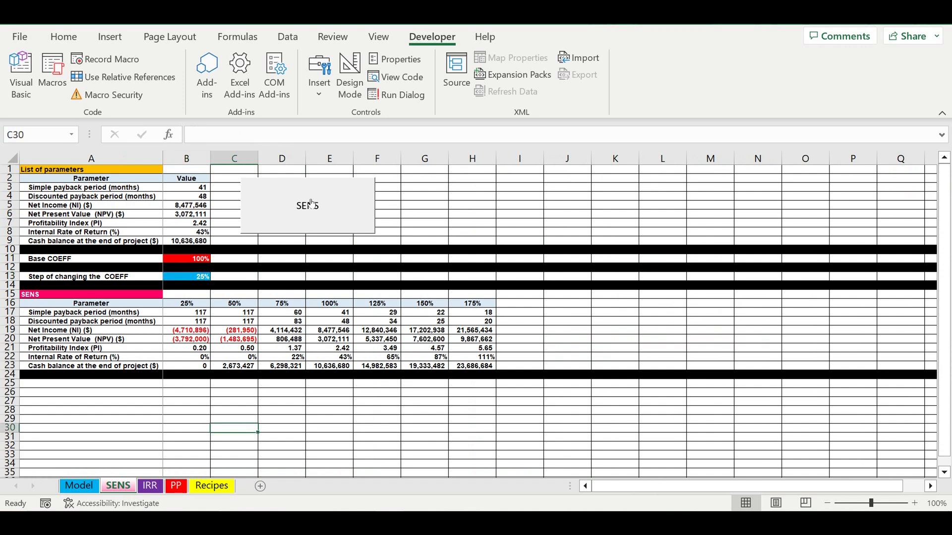
{"action": "left_click", "coordinate": [349, 210]}
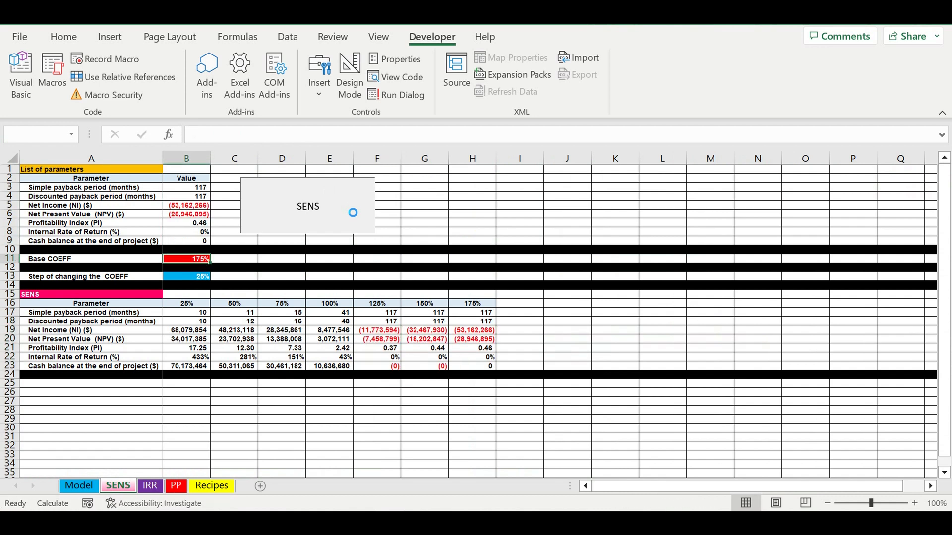
{"action": "left_click", "coordinate": [576, 315]}
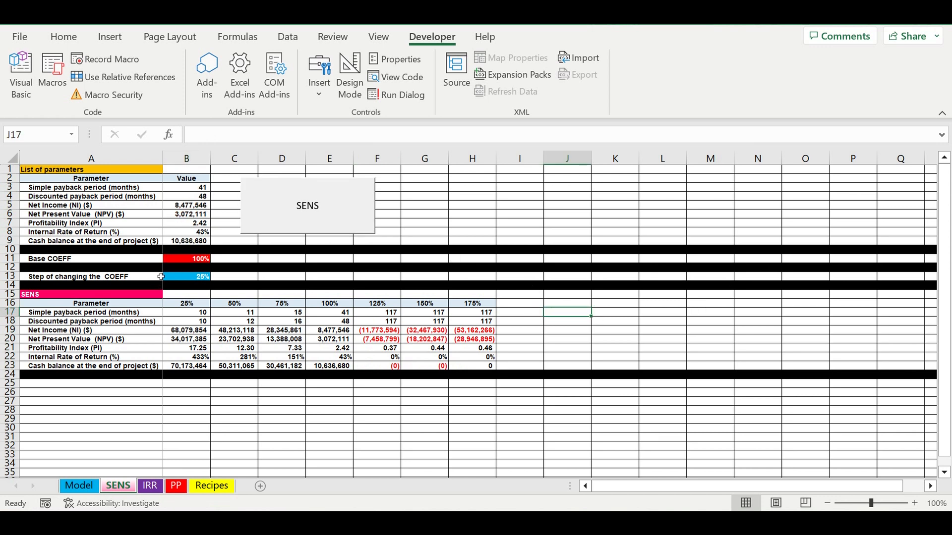
Set the Step of changing the COEFF in B13 to 10% and rerun the SENS macro.
{"action": "left_click", "coordinate": [188, 276]}
{"action": "type", "text": "10"}
{"action": "key", "text": "Return"}
{"action": "left_click", "coordinate": [525, 322]}
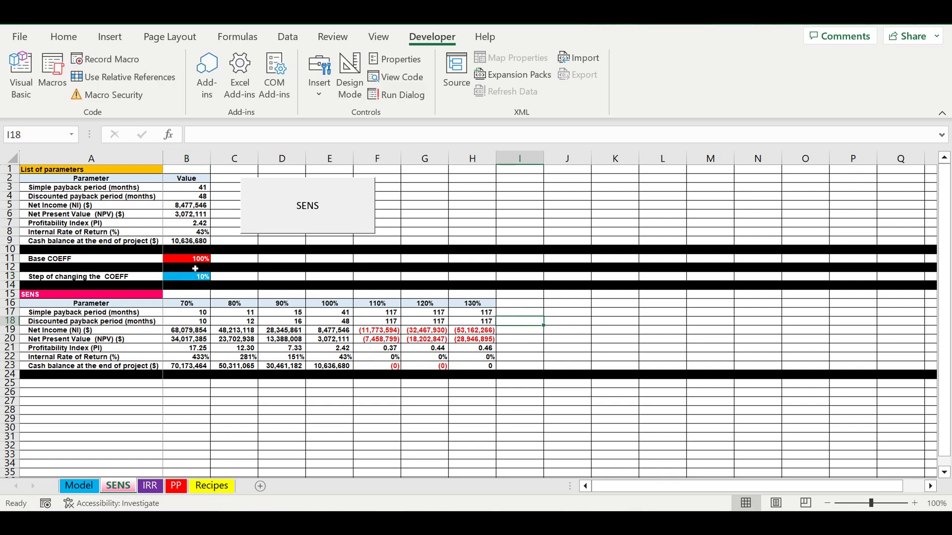
{"action": "left_click", "coordinate": [191, 280]}
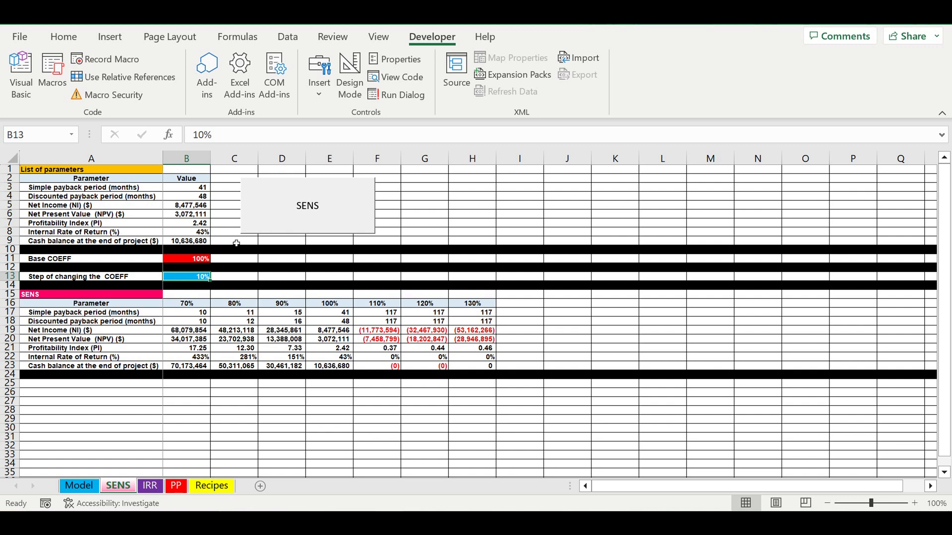
{"action": "left_click", "coordinate": [291, 222]}
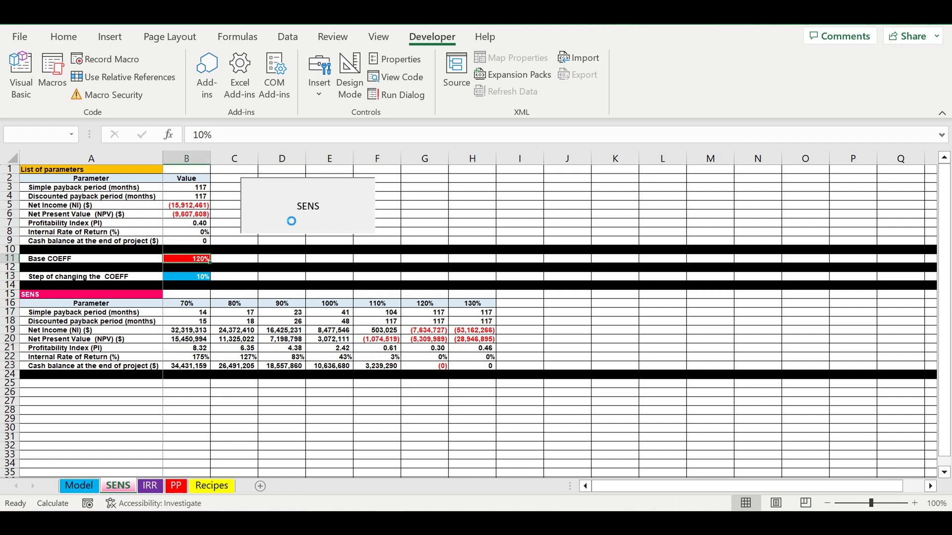
Set the Step of changing the COEFF in B13 to 5% and rerun the SENS macro.
{"action": "left_click", "coordinate": [184, 278]}
{"action": "type", "text": "5"}
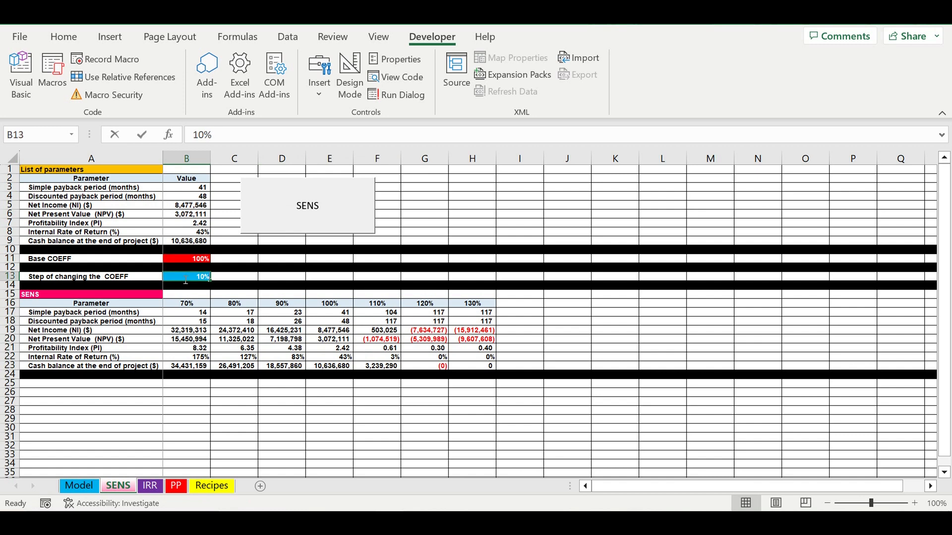
{"action": "key", "text": "Return"}
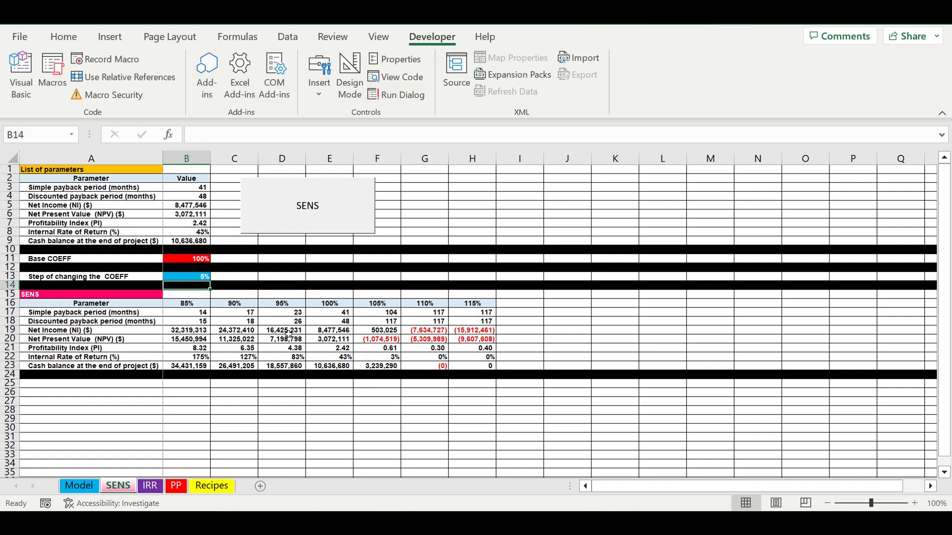
{"action": "left_click", "coordinate": [289, 331]}
{"action": "left_click", "coordinate": [322, 215]}
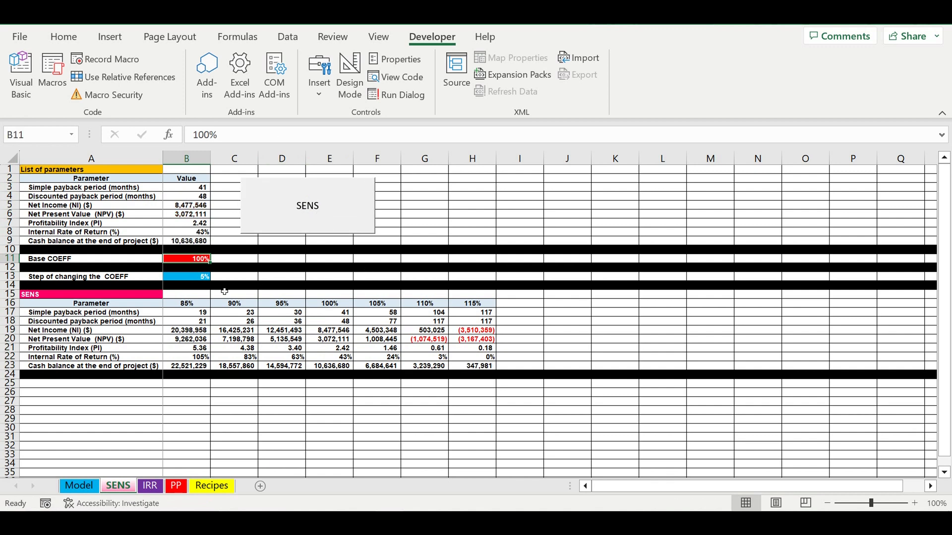
Examine the customer ramp-up and project timeline tables on the Model sheet, and the sensitivity results in A17:H23 on the SENS sheet.
{"action": "left_click", "coordinate": [79, 487]}
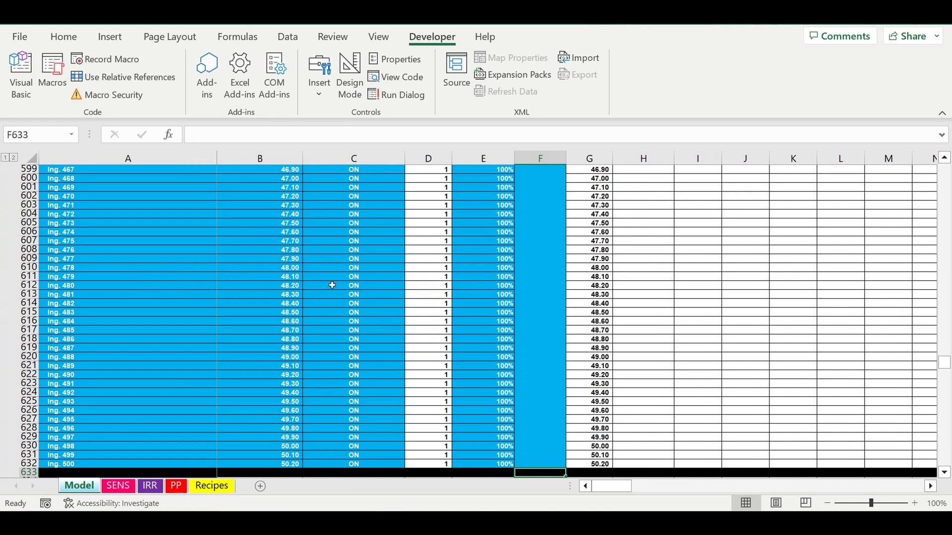
{"action": "left_click", "coordinate": [369, 313]}
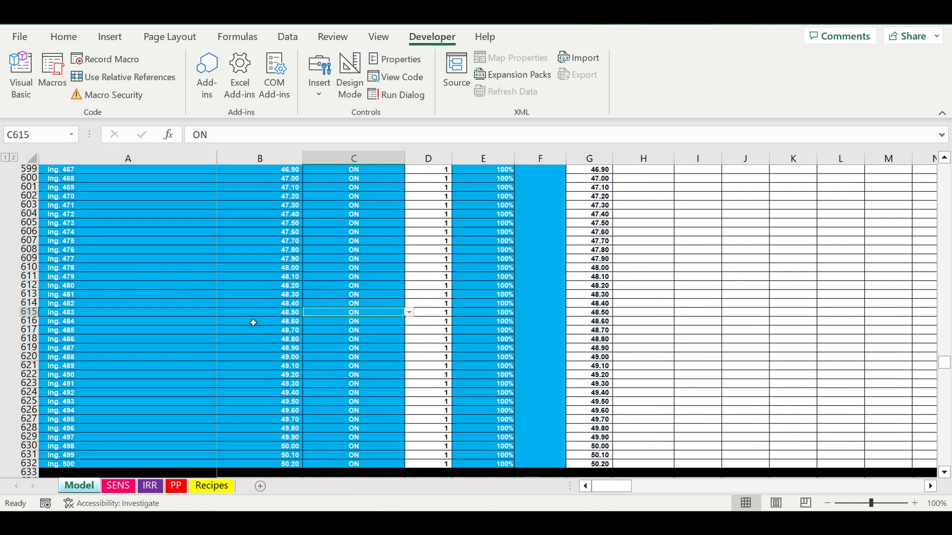
{"action": "scroll", "coordinate": [254, 323], "scroll_direction": "down", "scroll_amount": 10}
{"action": "left_click_drag", "start_coordinate": [366, 304], "coordinate": [644, 341]}
{"action": "scroll", "coordinate": [644, 341], "scroll_direction": "down", "scroll_amount": 4}
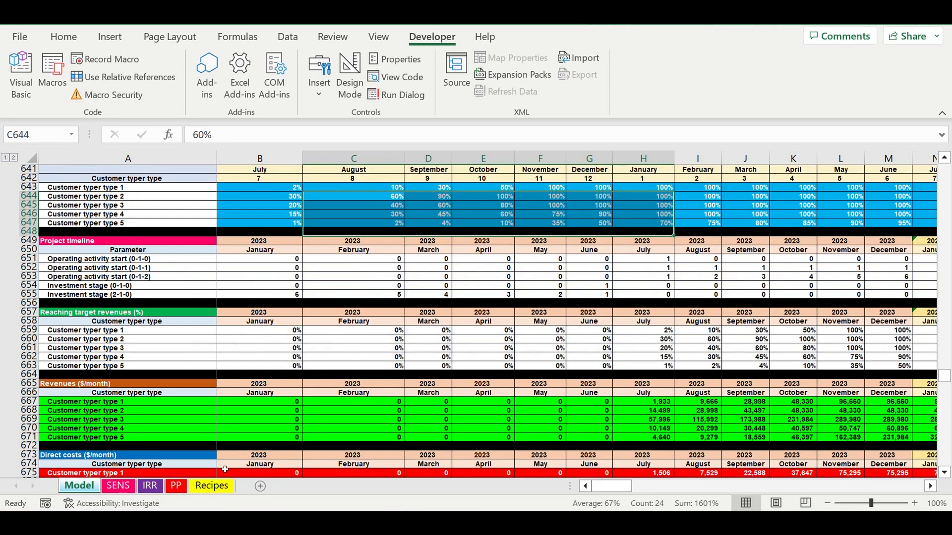
{"action": "left_click", "coordinate": [118, 488]}
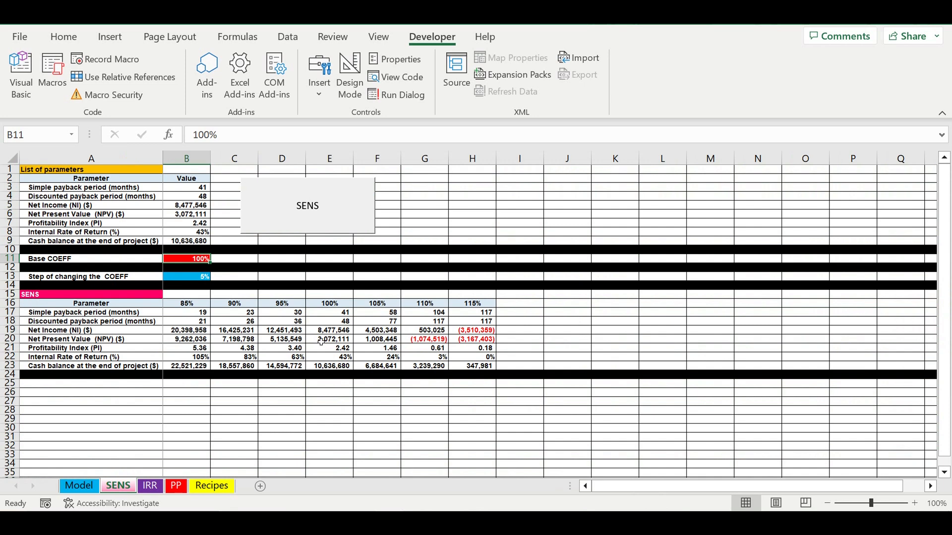
{"action": "left_click", "coordinate": [287, 331]}
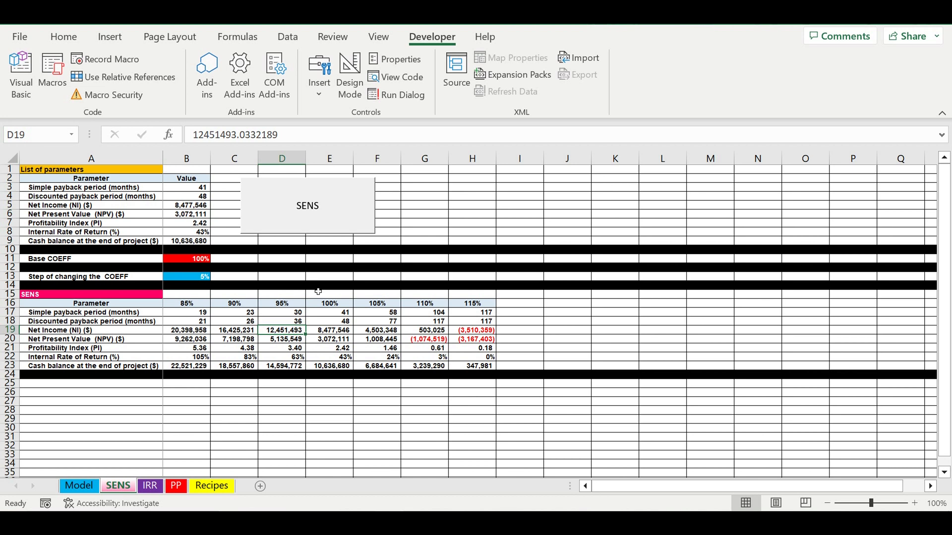
{"action": "left_click", "coordinate": [312, 314]}
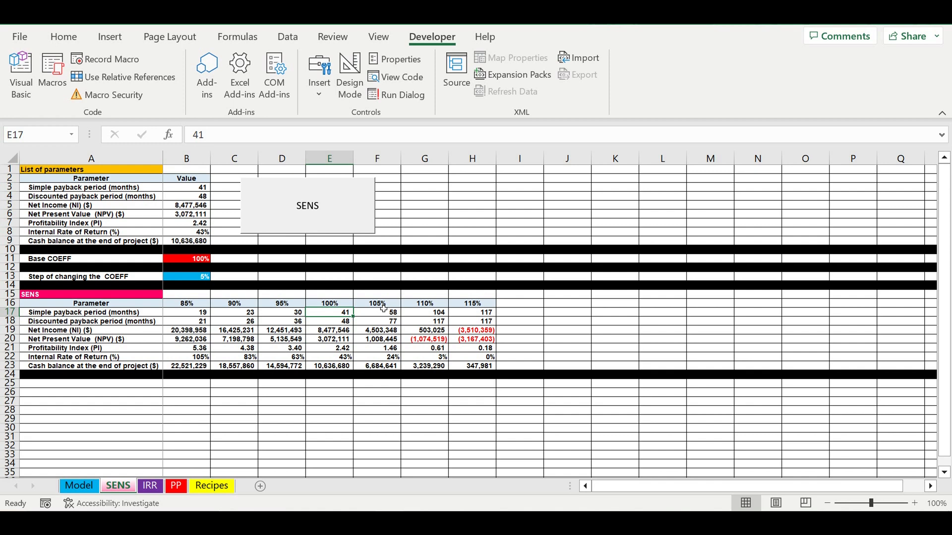
{"action": "left_click", "coordinate": [379, 348]}
{"action": "left_click_drag", "start_coordinate": [121, 312], "coordinate": [492, 369]}
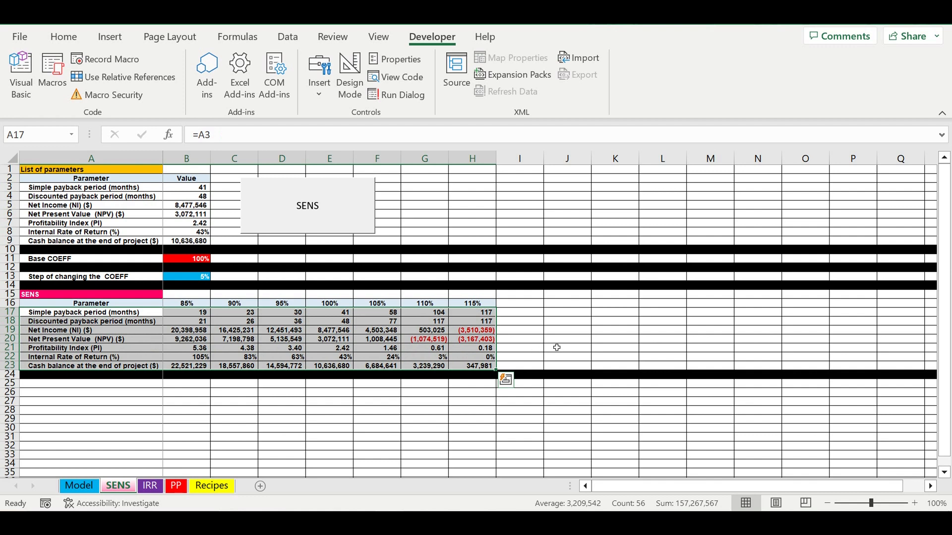
{"action": "left_click", "coordinate": [428, 457]}
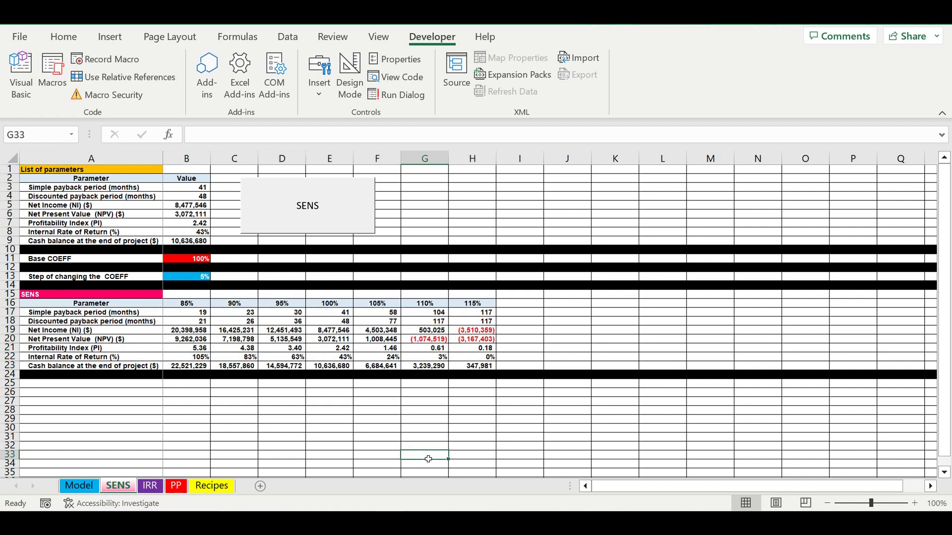